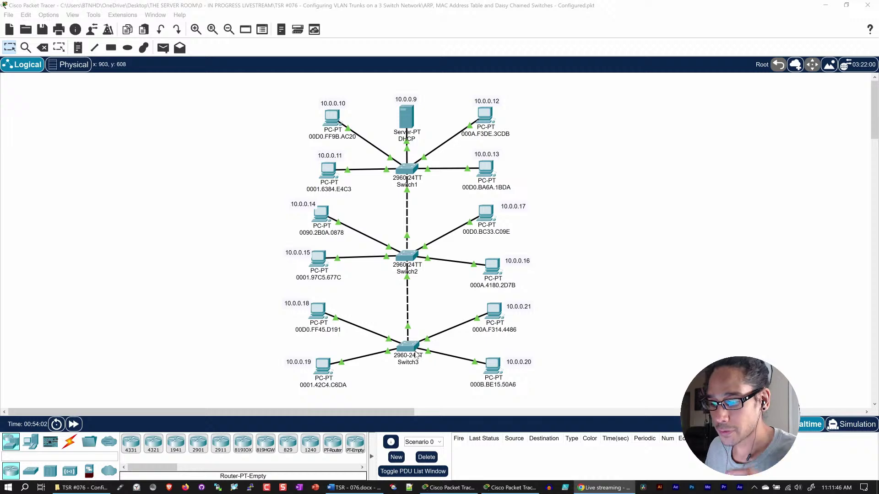
- Save and close the daisy-chained switches file, then open Switch1's device window
left_click(872, 7)
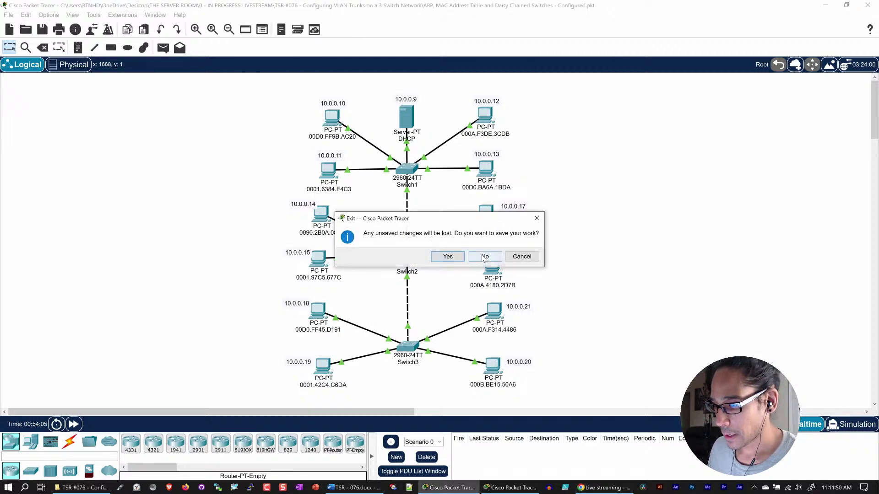
left_click(448, 256)
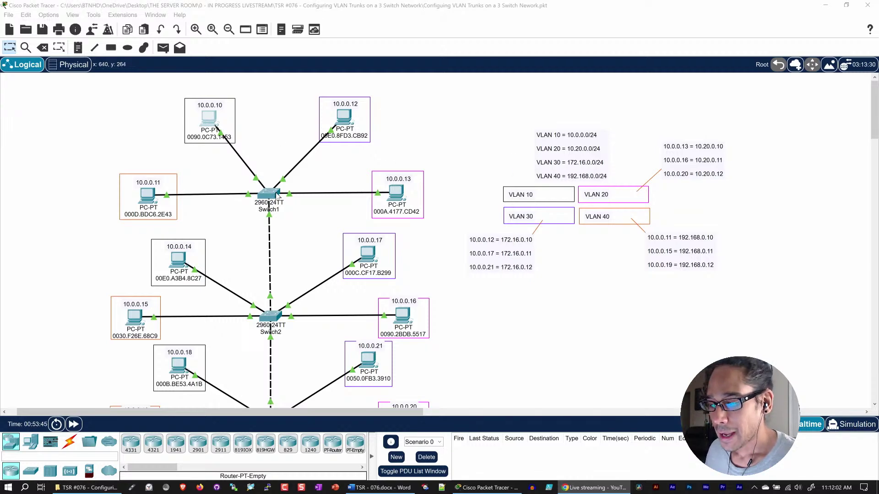
left_click(272, 197)
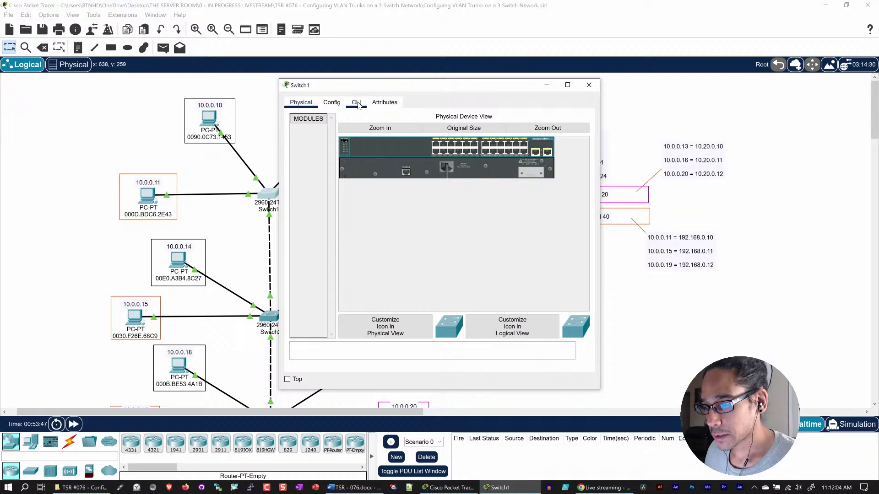
- Bring up Switch1's CLI maximized to full screen and wake the console
left_click(357, 103)
left_click_drag(406, 87, 393, 0)
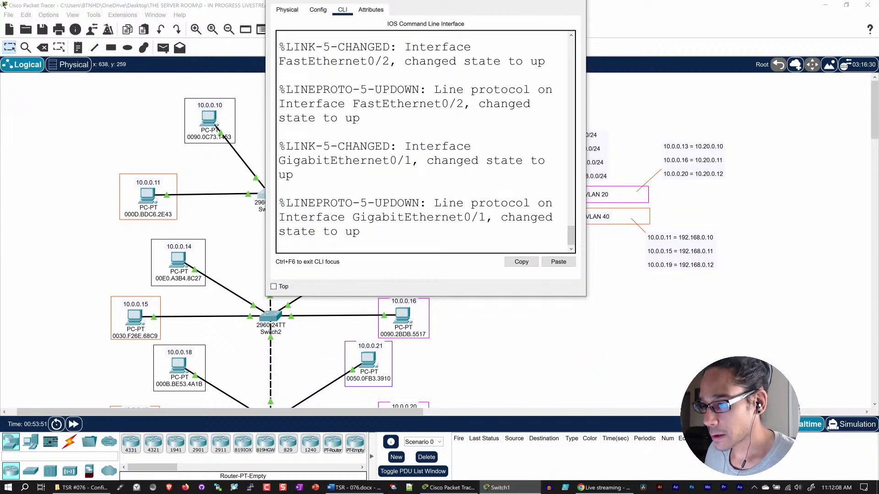
left_click_drag(435, 1, 408, 90)
double_click(408, 90)
left_click(209, 326)
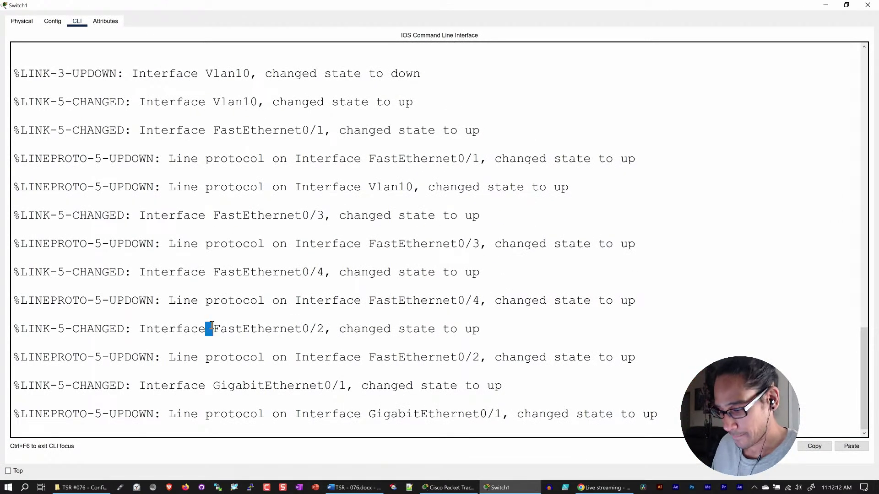
key("Return")
key("Return")
- Log into Switch1 as admin and enter privileged mode with enable
type("a")
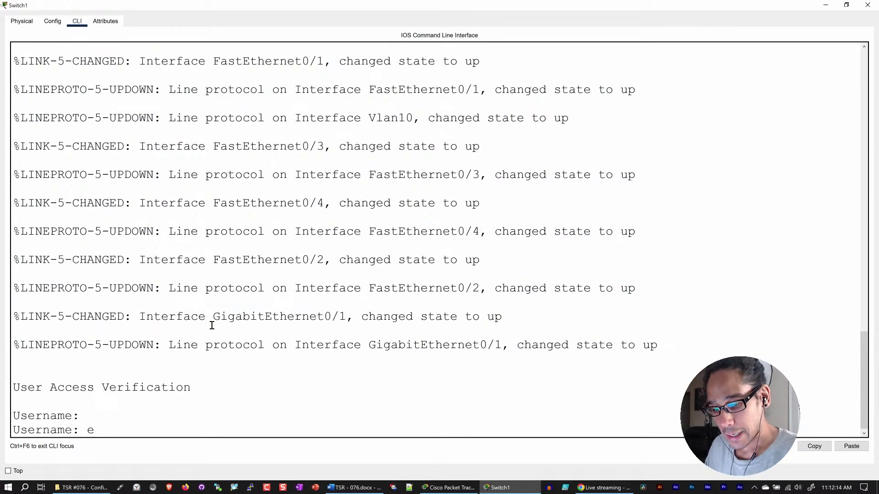
key("BackSpace")
type("admin")
key("Return")
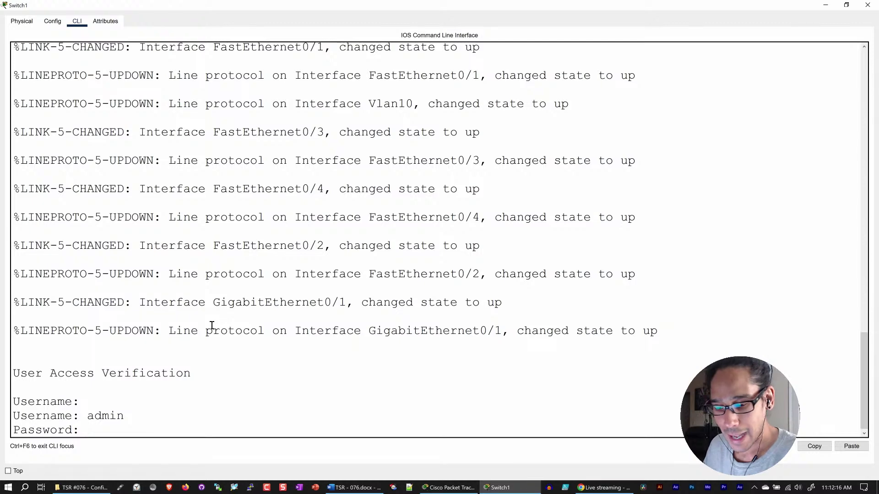
key("Return")
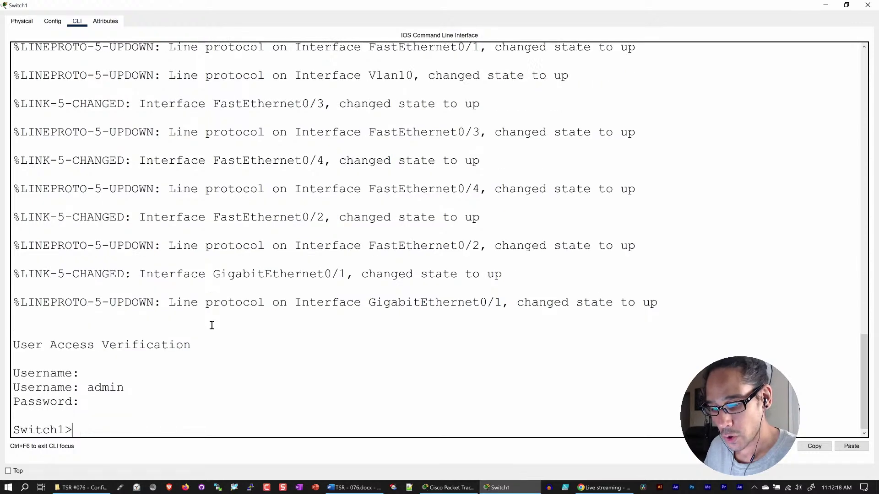
type("en")
key("Return")
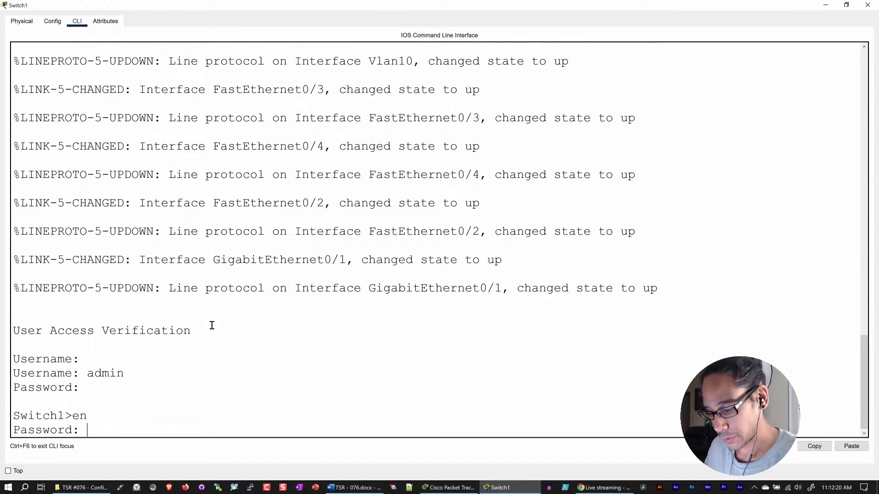
key("Return")
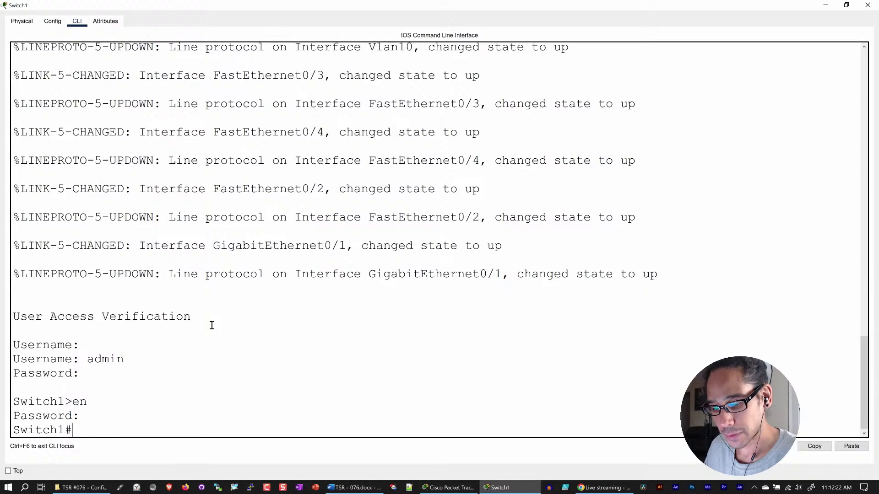
- Run show running-config and page through it, confirming every port is access VLAN 10
type("show run")
key("Tab")
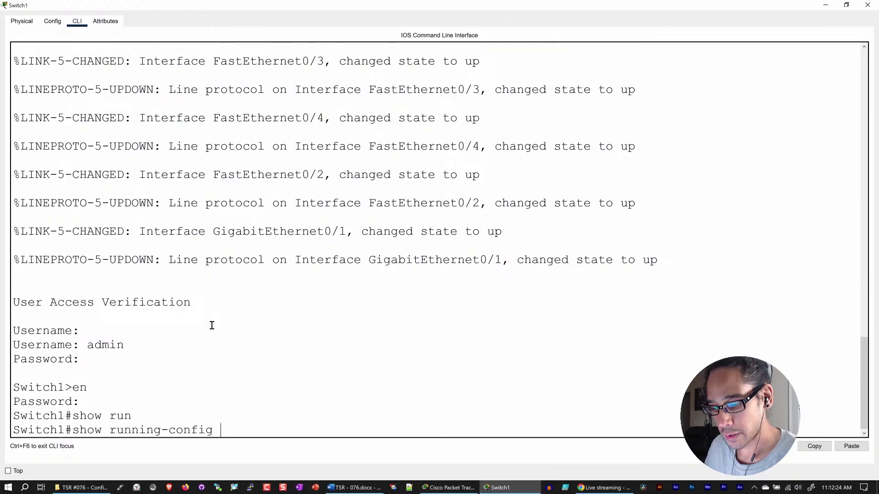
key("Return")
key("space")
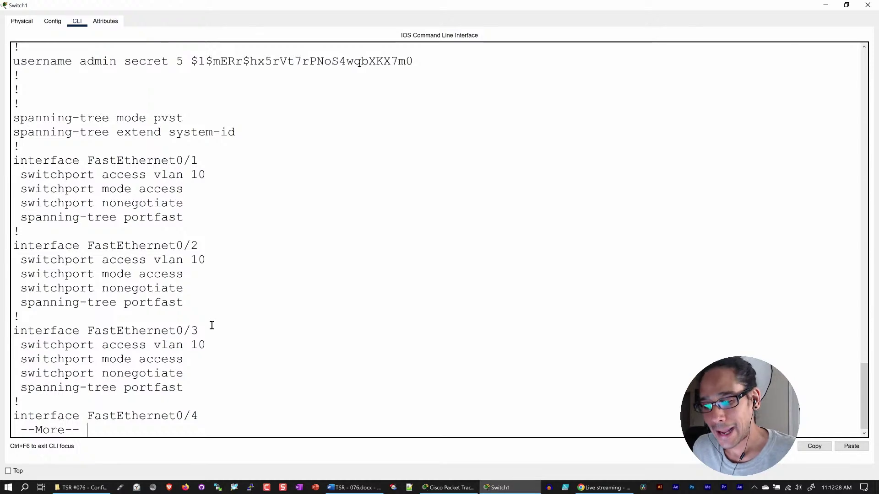
key("space")
key("space")
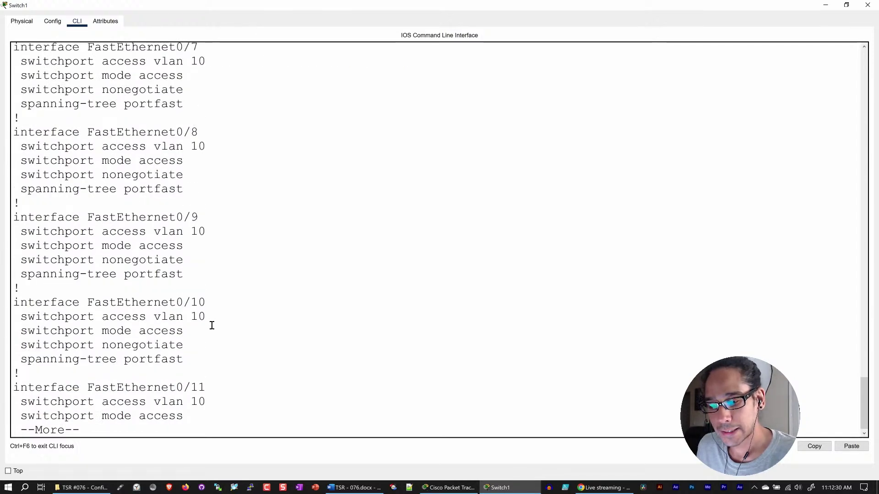
key("space")
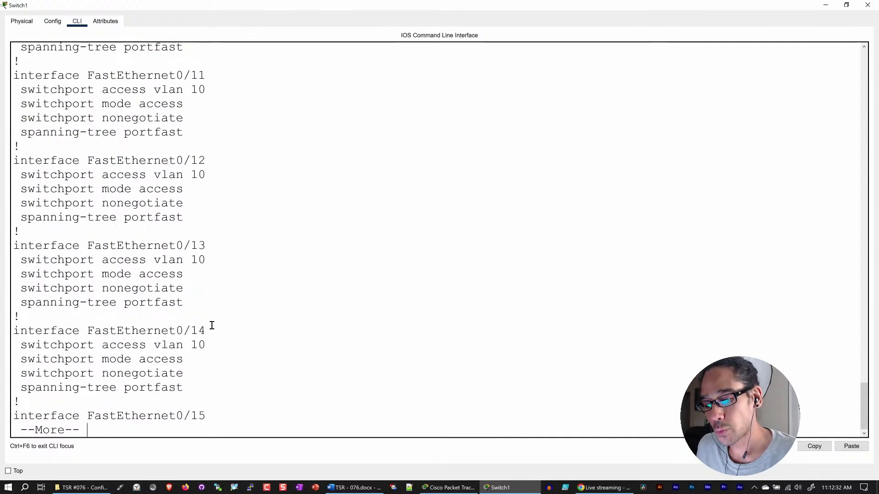
key("space")
key("space")
key("space")
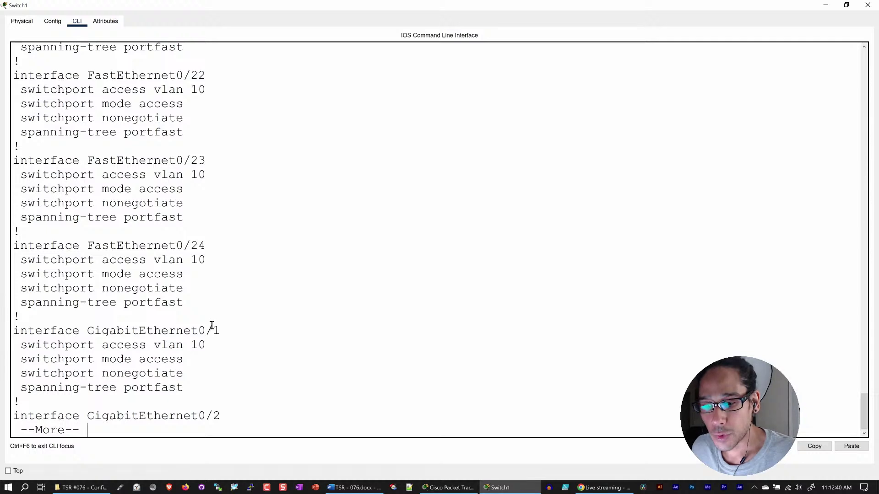
key("space")
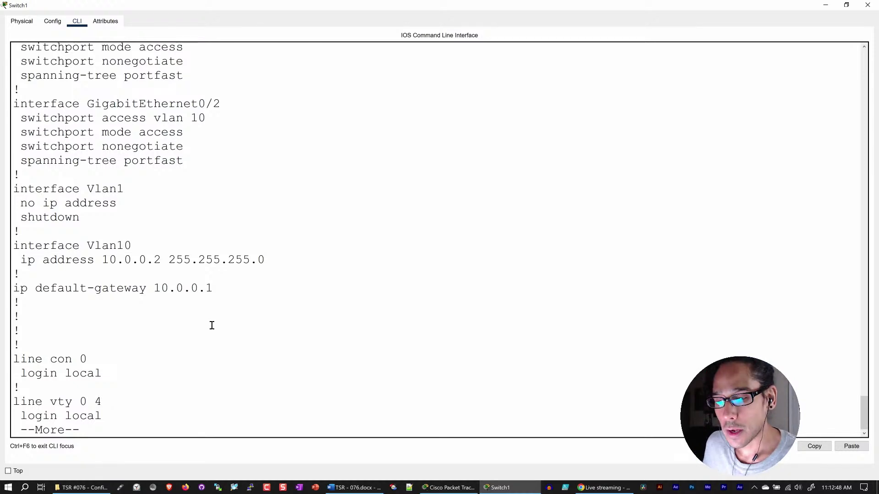
scroll(294, 234, "up", 3)
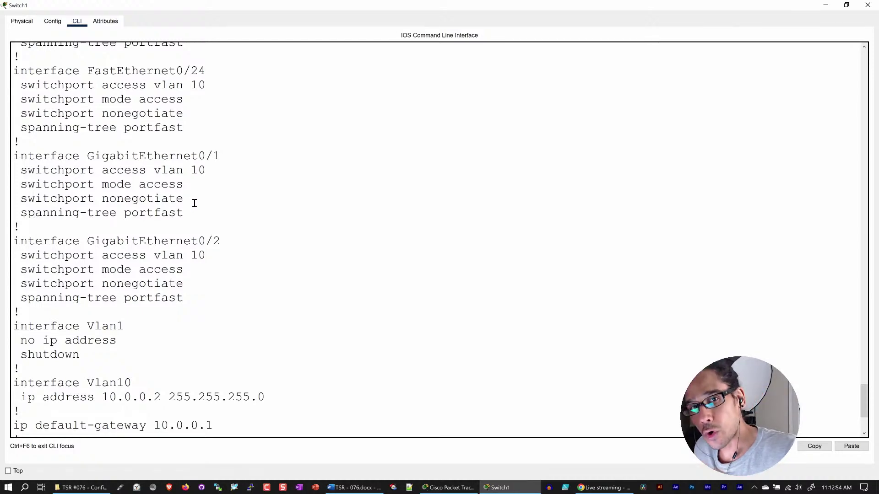
left_click(867, 5)
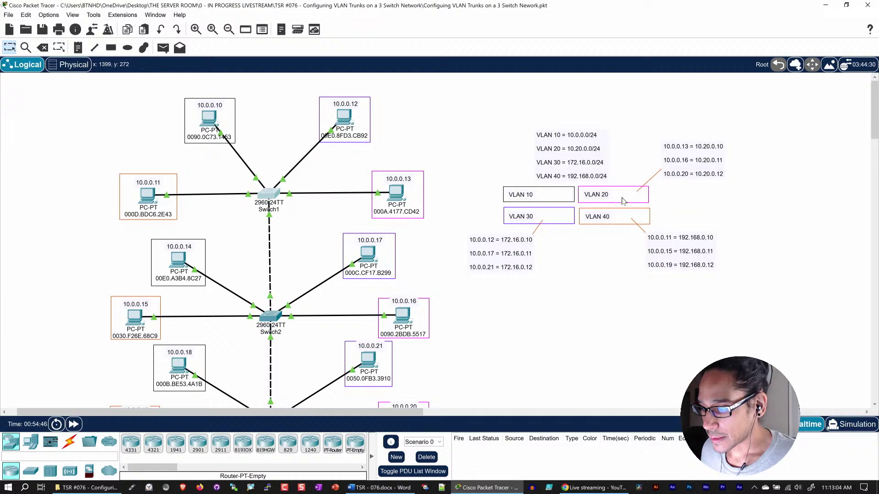
scroll(419, 206, "down", 1)
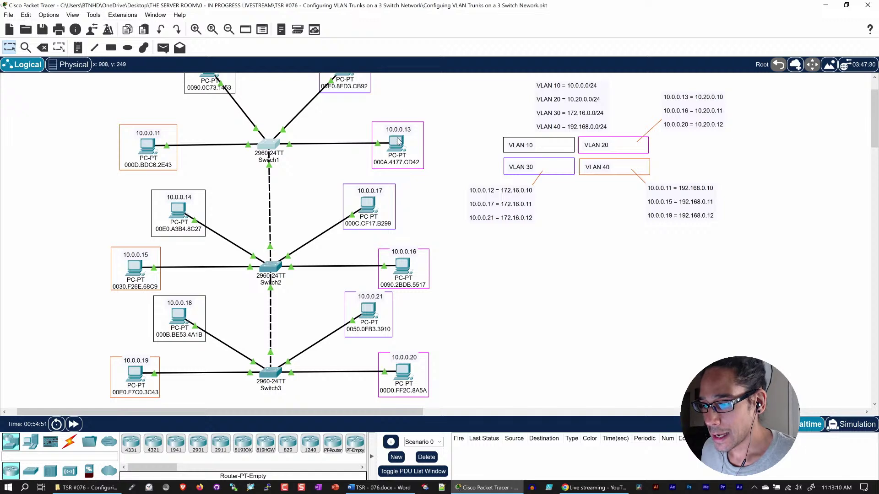
mouse_move(398, 141)
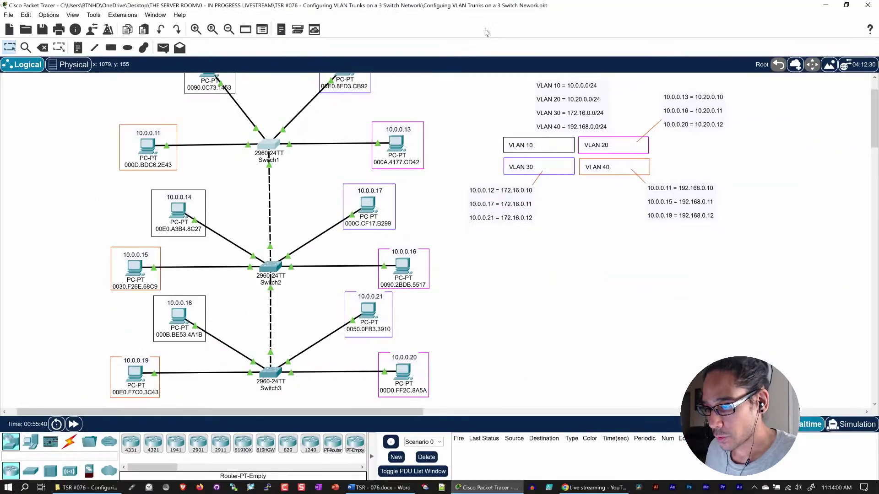
scroll(432, 140, "up", 2)
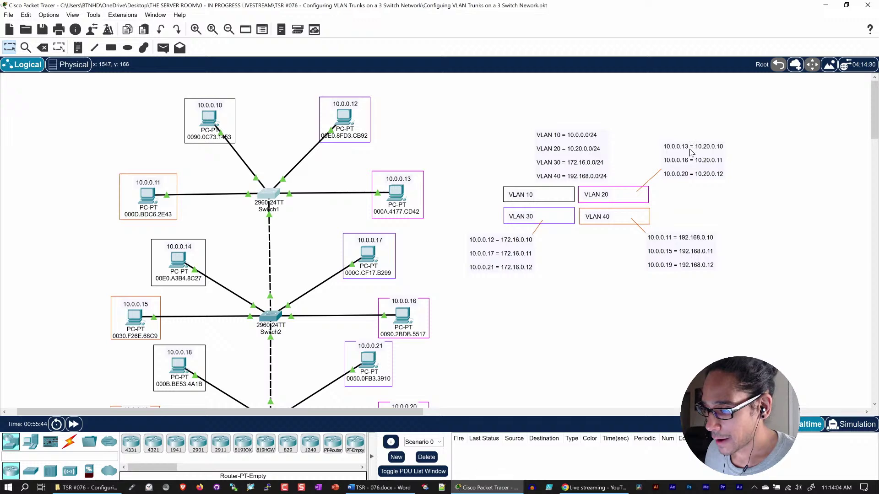
- Change the PC's FastEthernet0 IPv4 address from 10.0.0.13 to 10.20.0.10
left_click(397, 193)
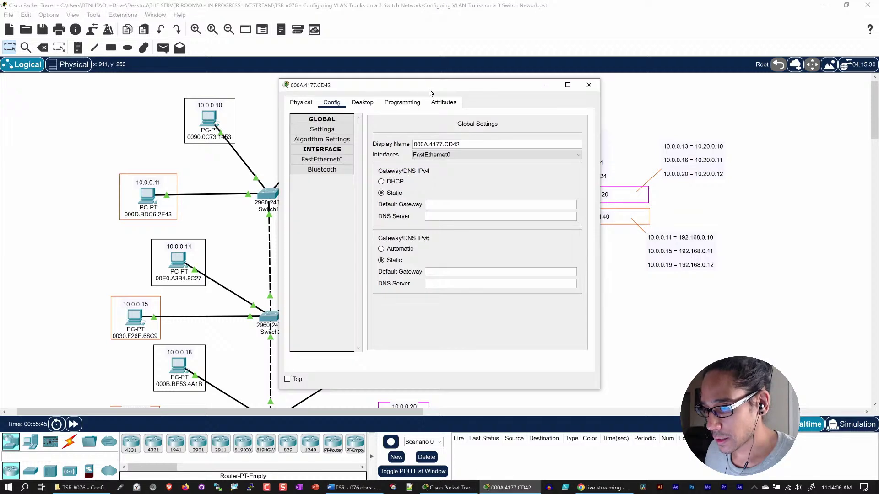
left_click_drag(429, 92, 385, 92)
left_click(295, 159)
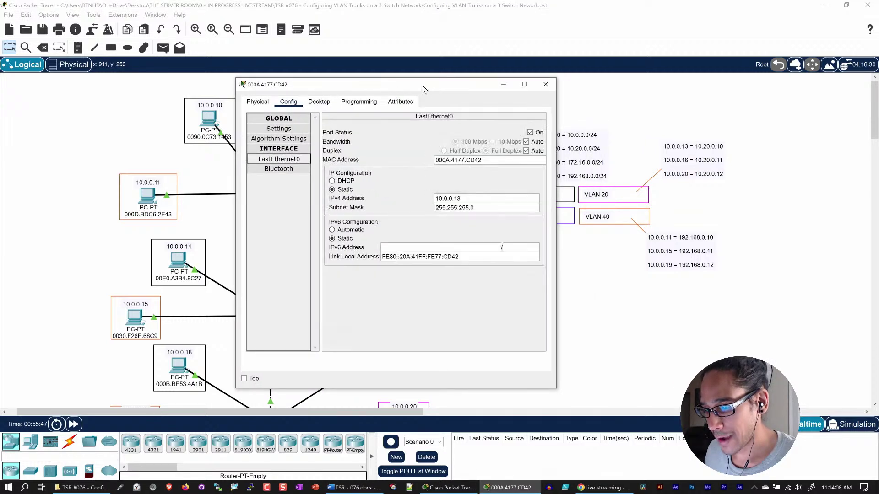
left_click(471, 198)
triple_click(470, 197)
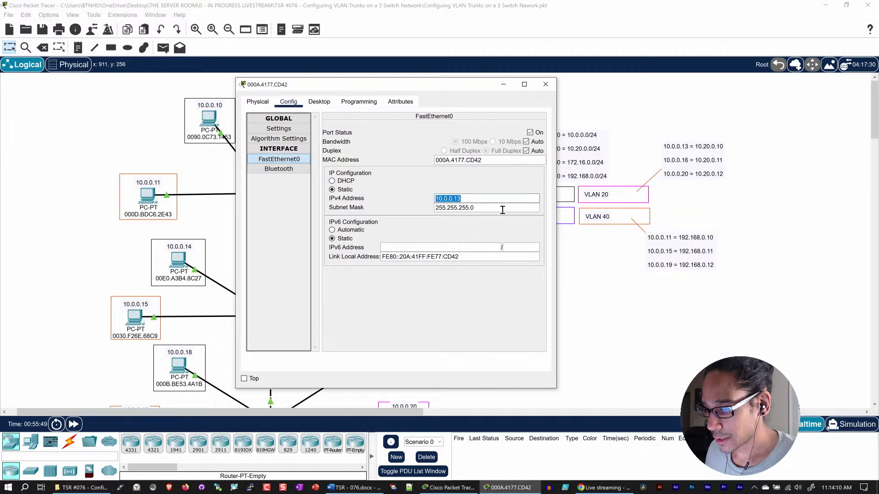
type("10.20.")
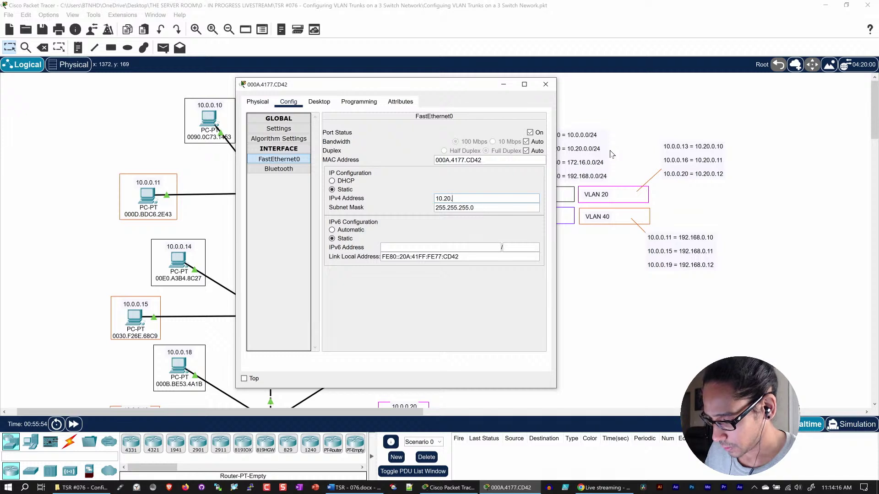
type("0.10")
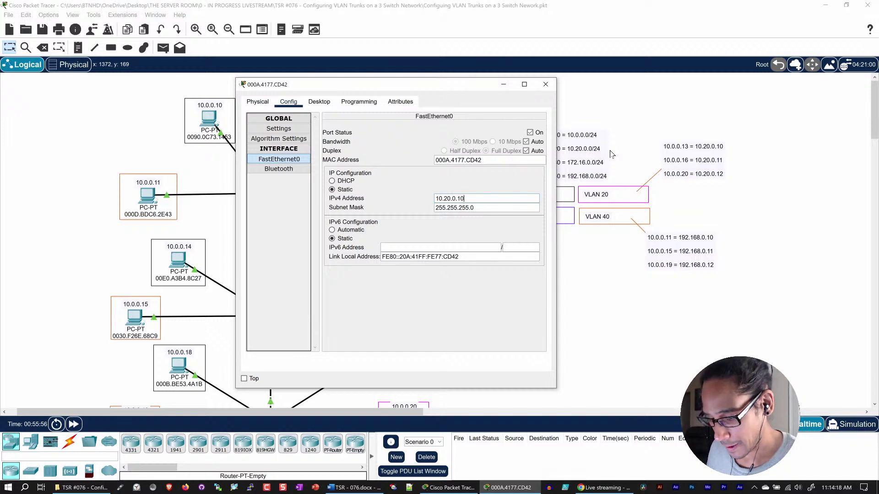
key("ctrl+a")
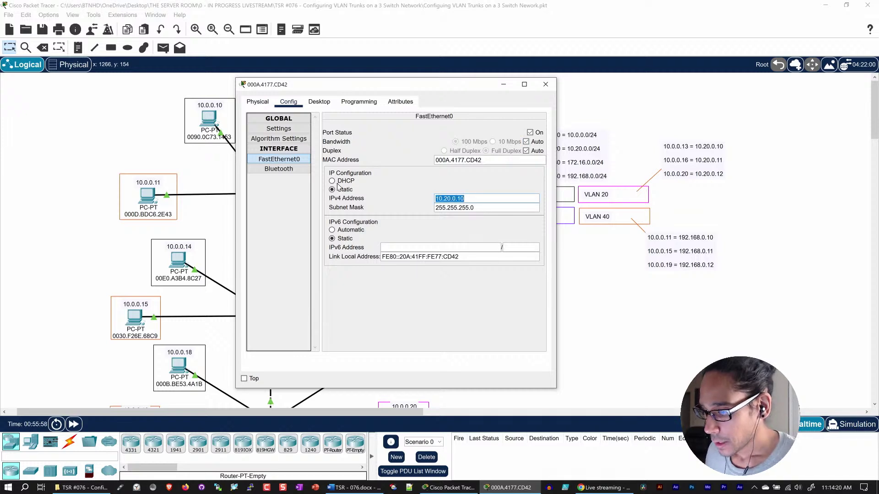
key("Right")
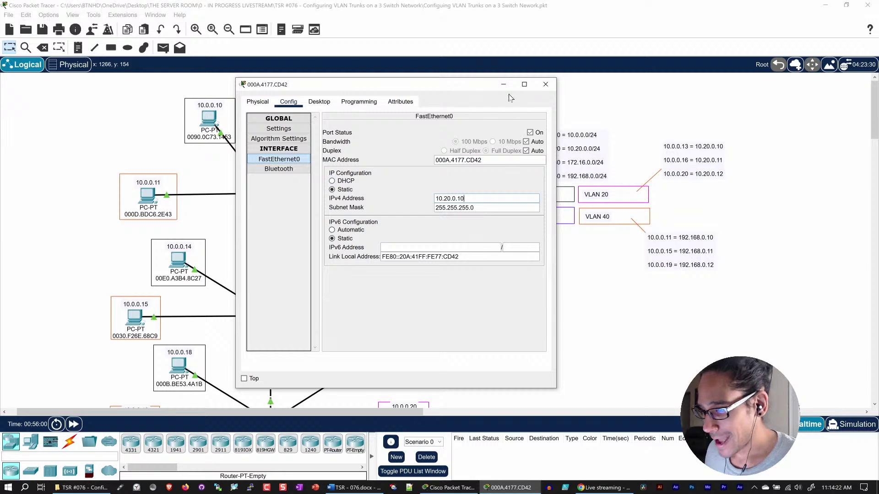
left_click_drag(465, 198, 389, 199)
key("ctrl+c")
- Replace the PC's 10.0.0.13 canvas label with 10.20.0.10
left_click(545, 83)
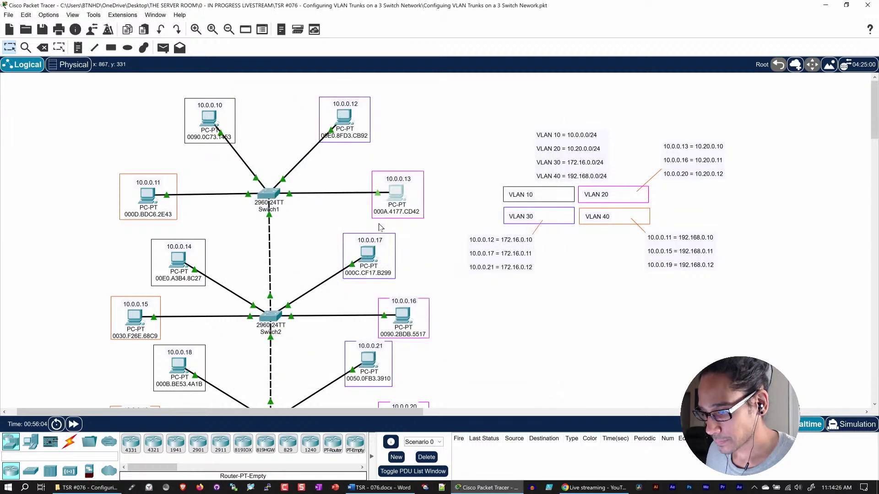
double_click(403, 178)
left_click_drag(411, 178, 372, 179)
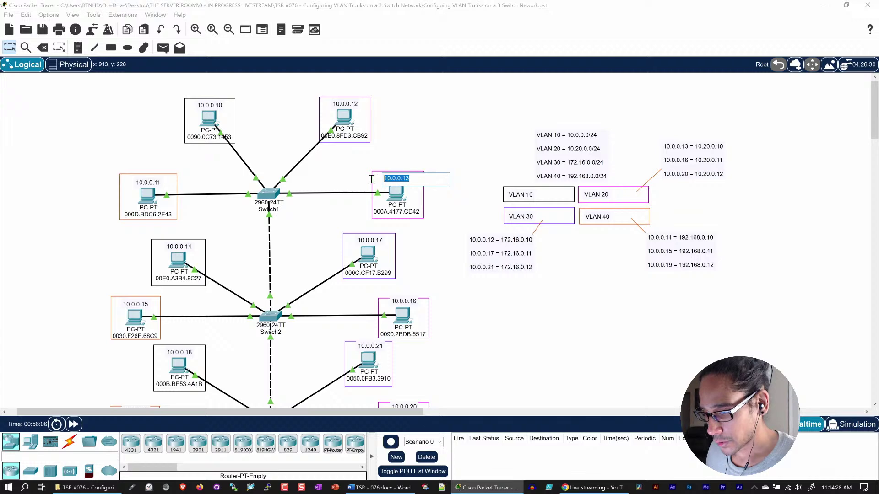
key("ctrl+v")
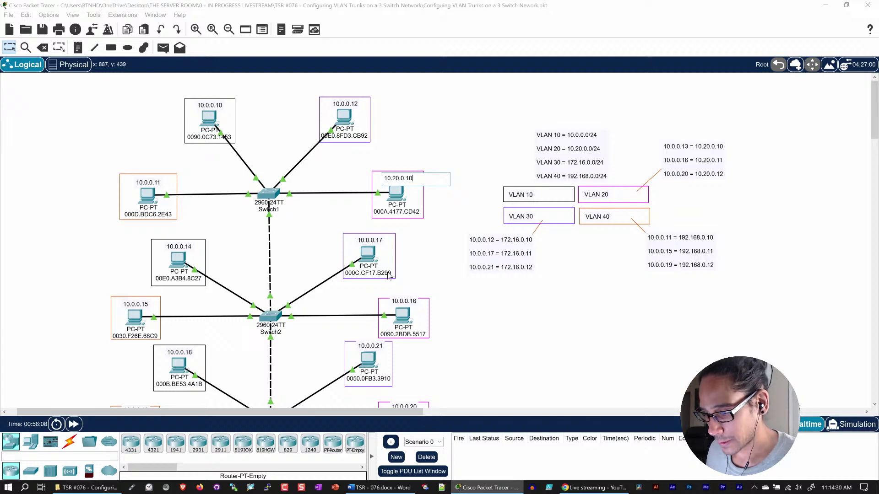
left_click(404, 315)
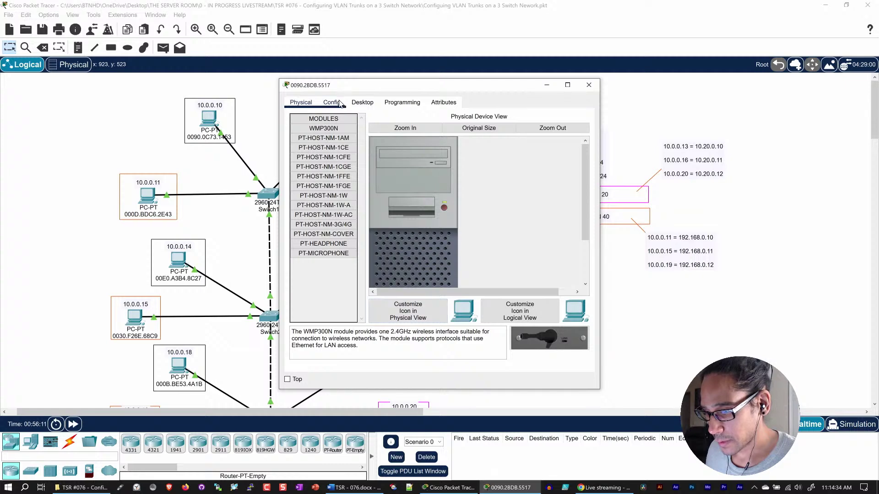
- Set the 10.0.0.16 PC's FastEthernet0 IPv4 address to 10.20.0.11
left_click(340, 103)
left_click(339, 159)
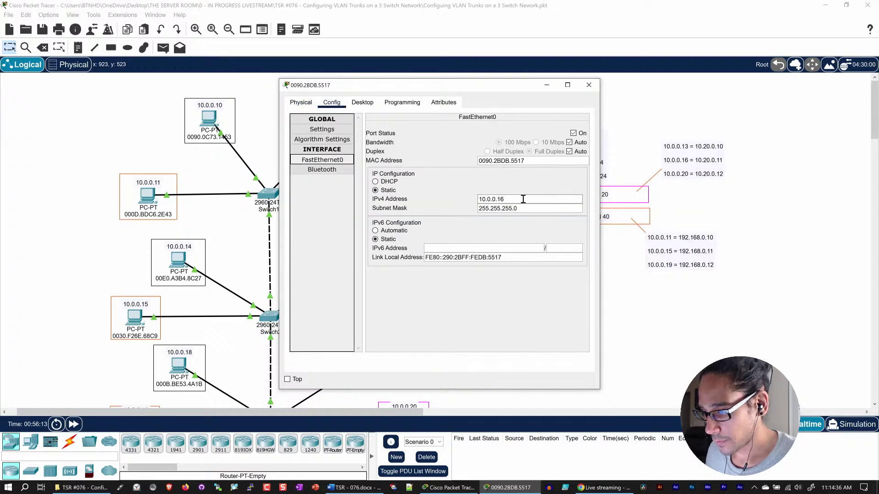
left_click_drag(505, 199, 431, 195)
key("ctrl+v")
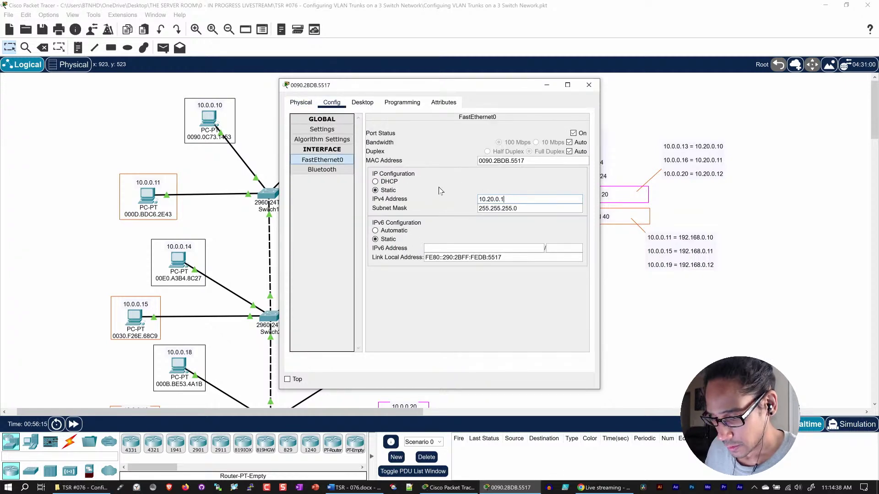
key("ctrl+a")
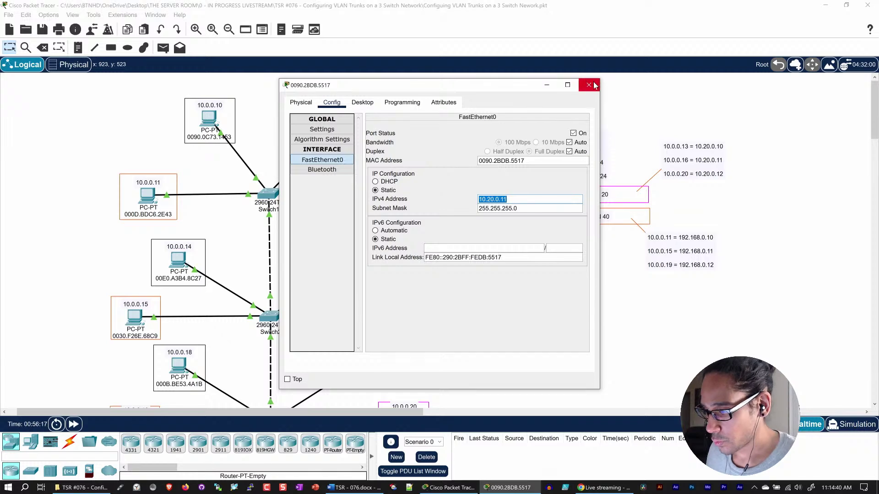
left_click(589, 84)
- Relabel the 10.0.0.16 PC as 10.20.0.11 on the canvas
double_click(399, 302)
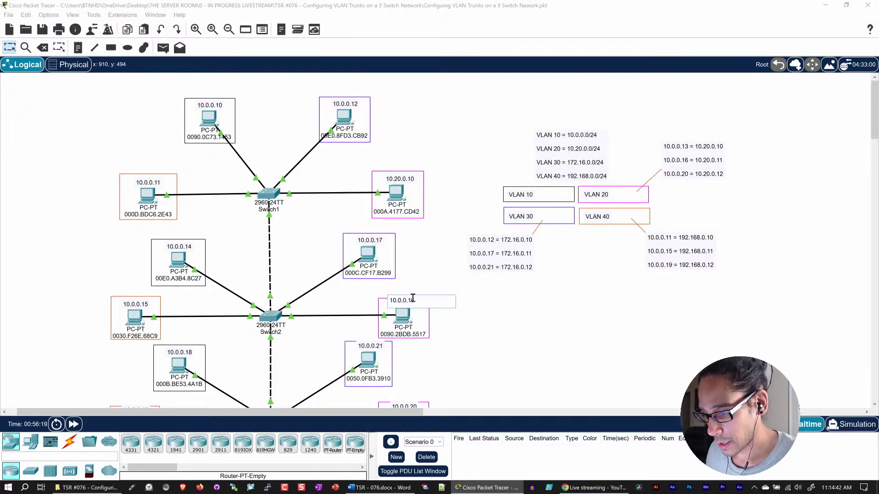
left_click_drag(419, 301, 378, 303)
type("10.20.0.11")
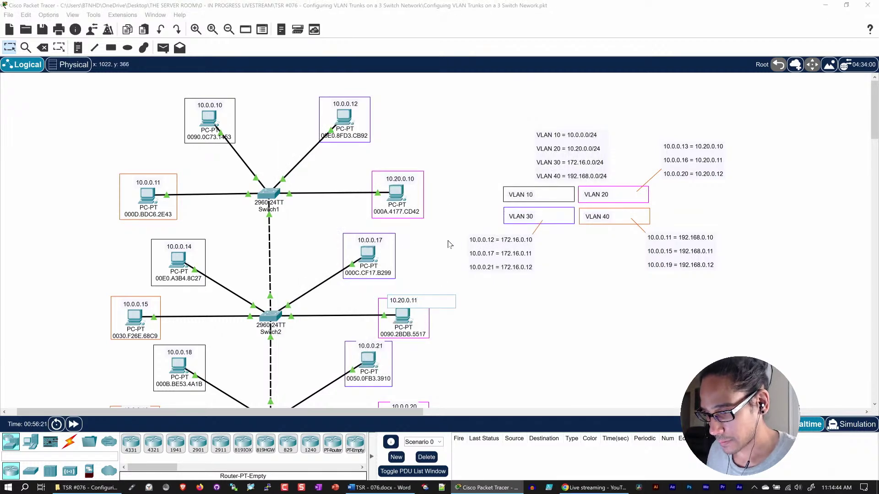
left_click(448, 246)
scroll(474, 309, "down", 4)
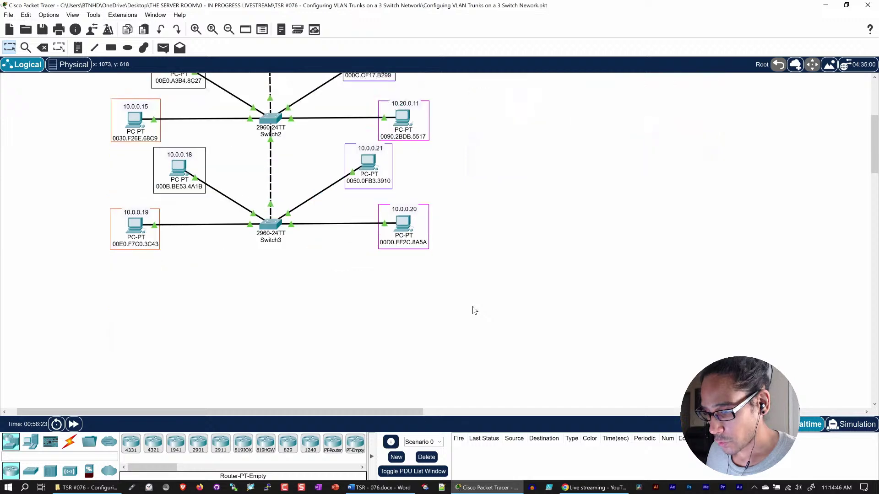
scroll(473, 283, "up", 2)
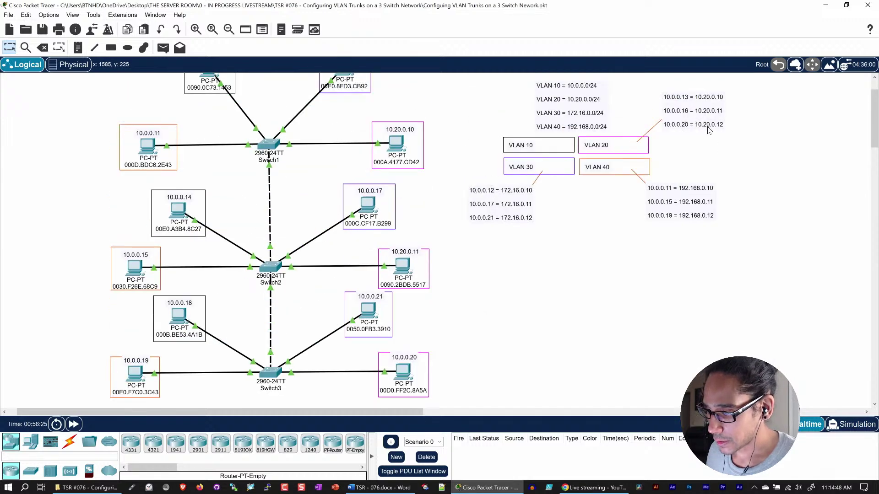
scroll(604, 248, "down", 4)
- Set the 10.0.0.20 PC's FastEthernet0 IPv4 address to 10.20.0.12
left_click(407, 278)
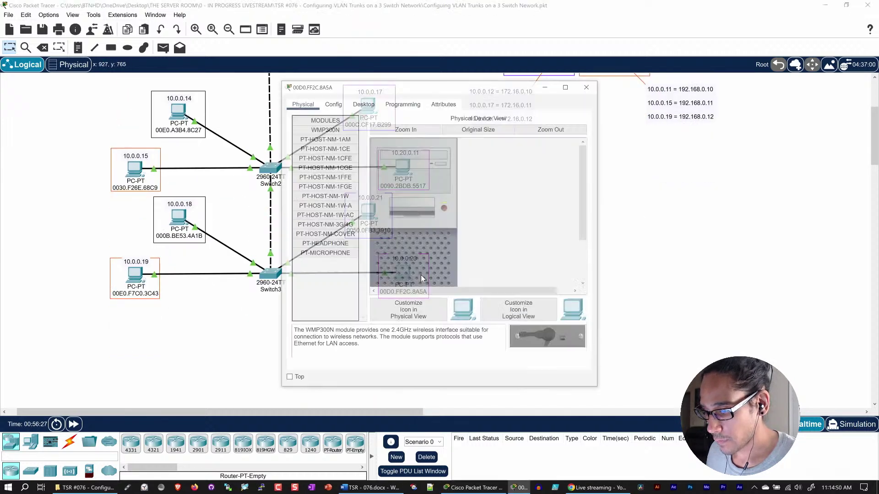
left_click(332, 102)
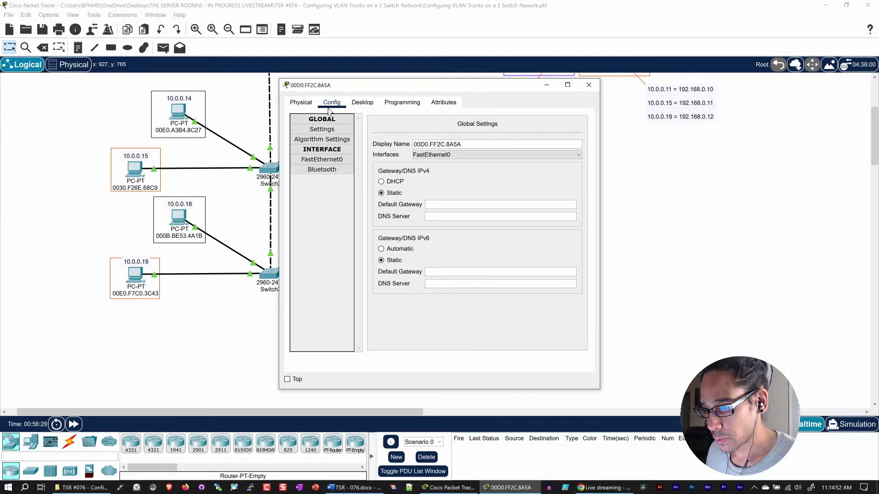
left_click(334, 160)
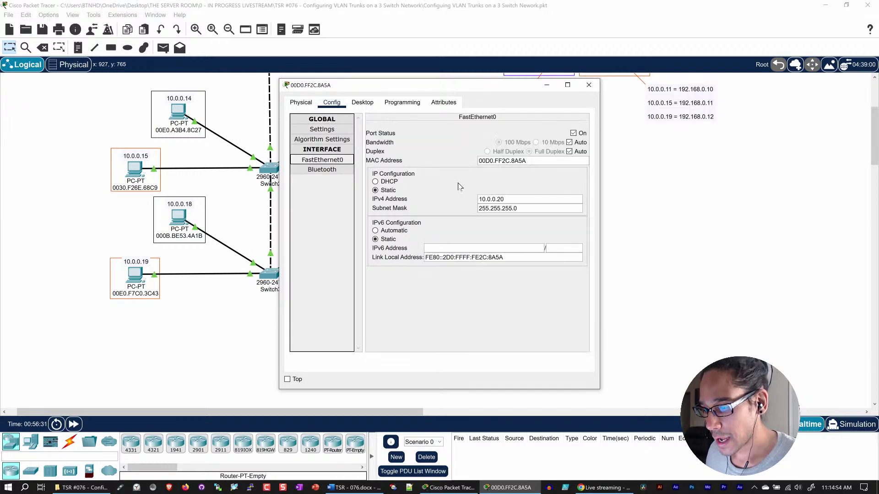
left_click_drag(521, 201, 435, 198)
type("10.20.0.11")
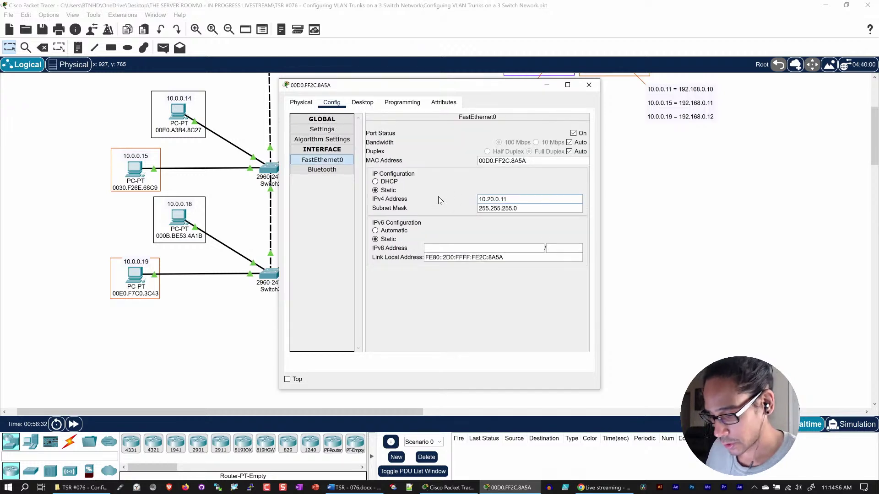
double_click(524, 200)
key("ctrl+c")
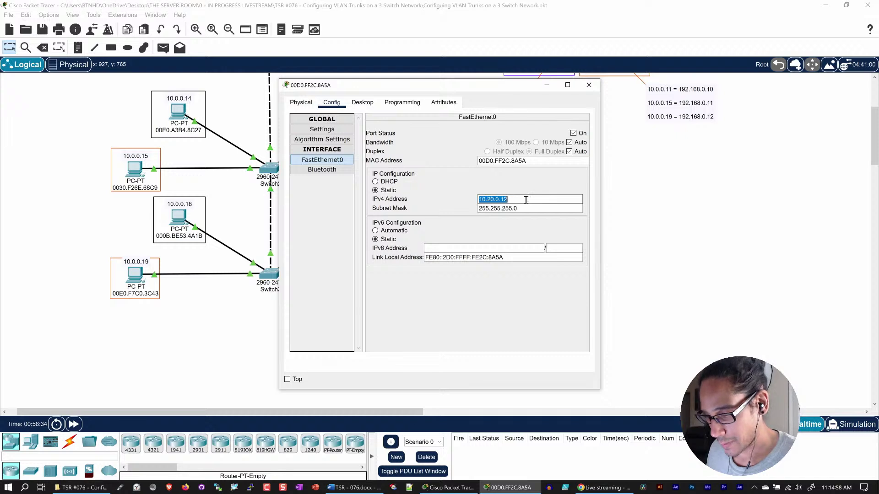
left_click(582, 87)
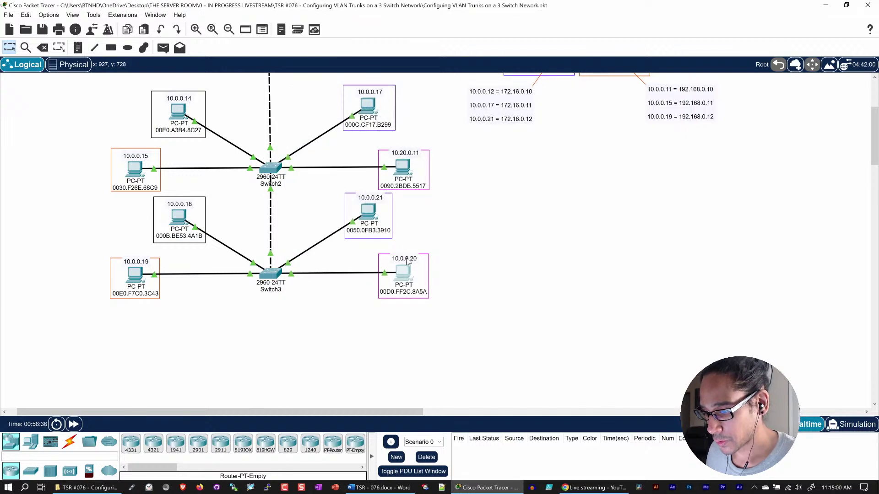
- Relabel the 10.0.0.20 PC as 10.20.0.12 on the canvas
left_click(407, 259)
left_click_drag(417, 258, 371, 257)
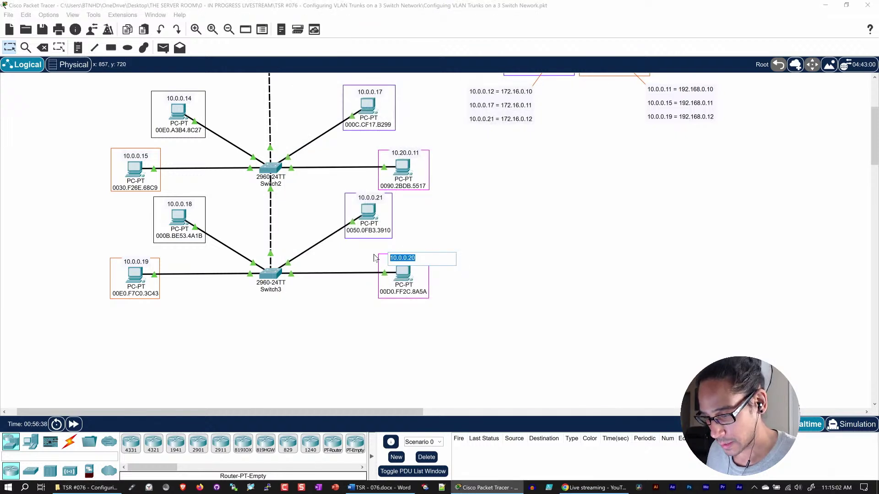
key("ctrl+v")
left_click(466, 274)
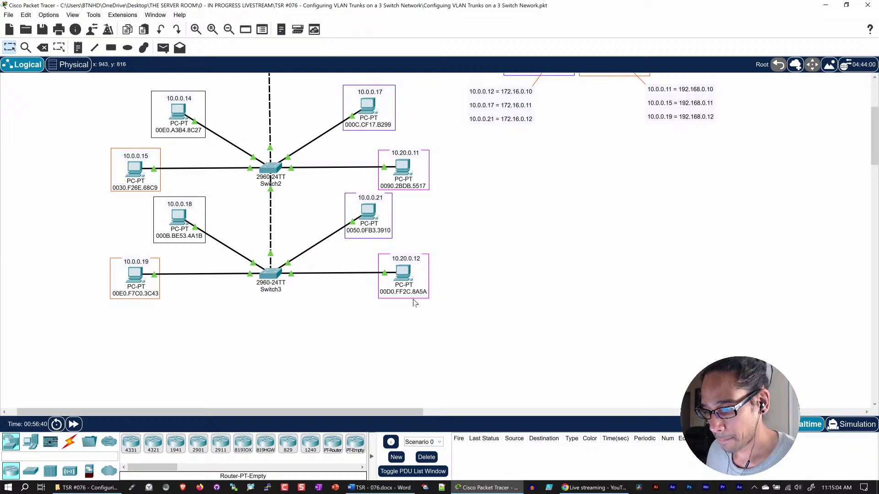
scroll(403, 272, "up", 2)
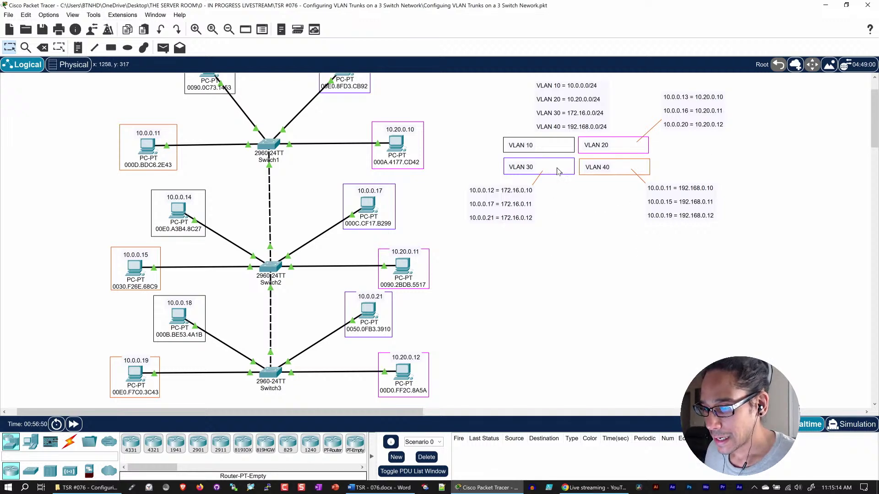
scroll(477, 206, "up", 3)
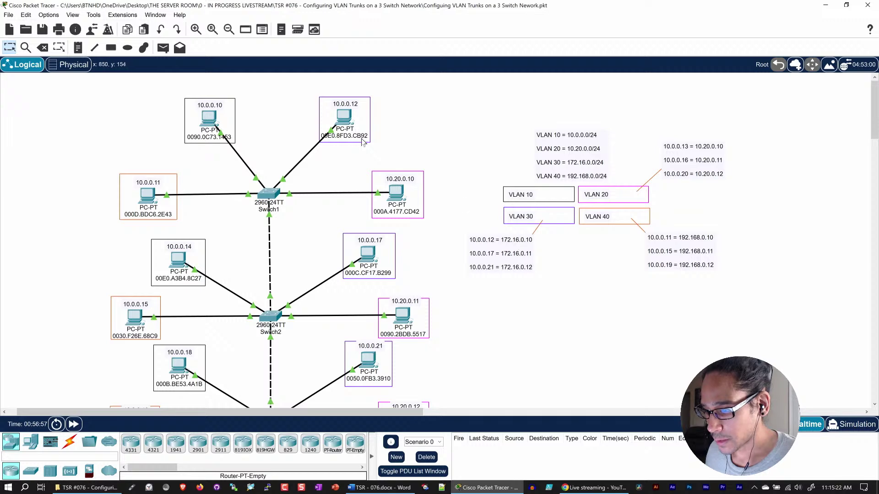
left_click(349, 113)
- Change the PC's FastEthernet0 IPv4 address from 10.0.0.12 to 172.16.0.10
left_click(331, 102)
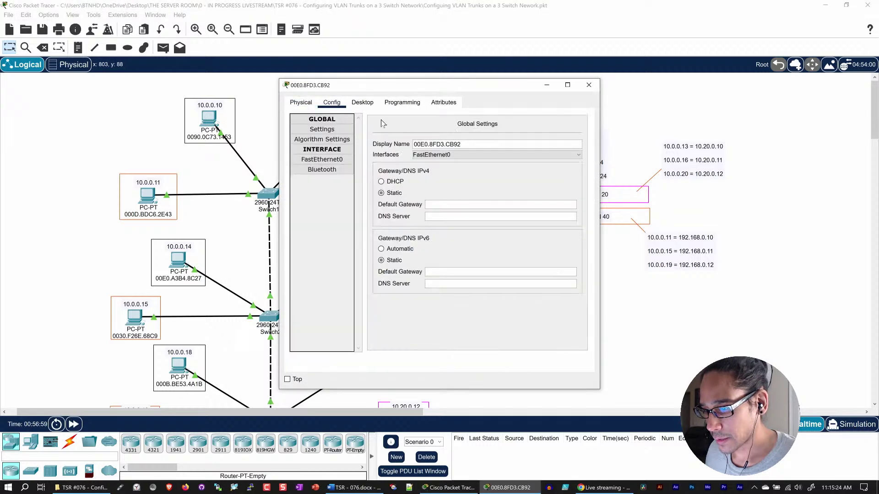
left_click(323, 160)
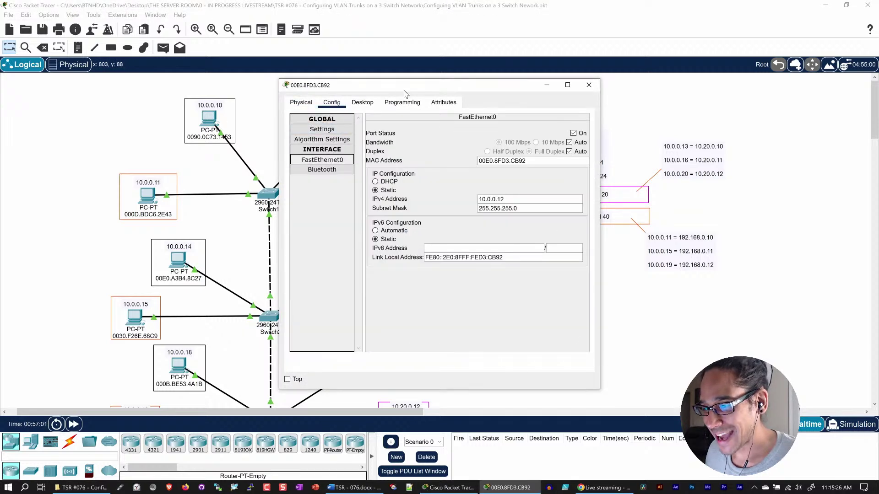
left_click_drag(405, 90, 236, 60)
left_click_drag(351, 169, 275, 166)
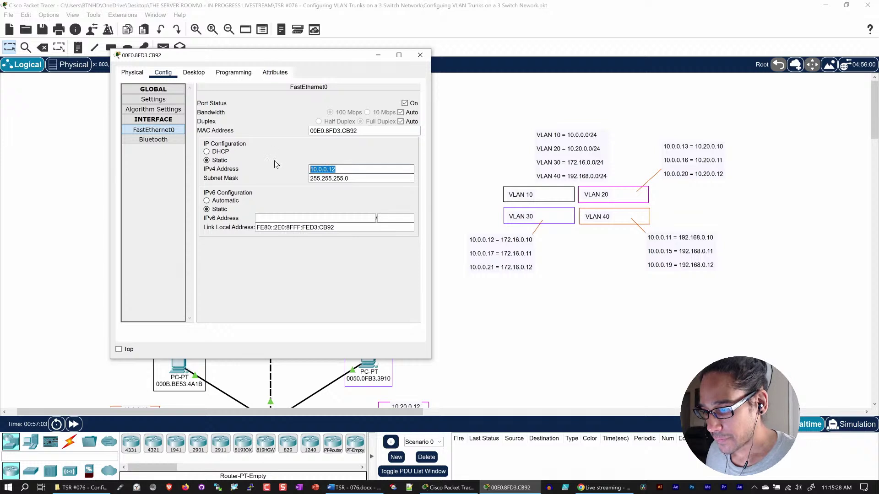
type("16")
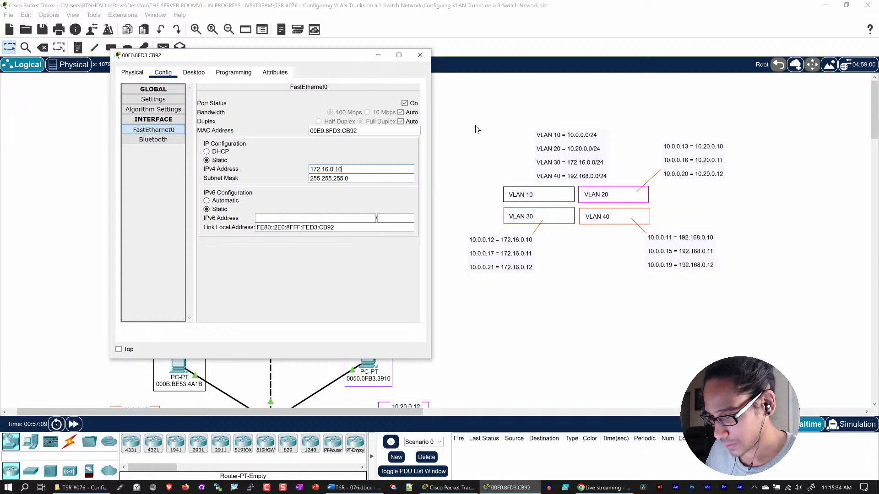
key("ctrl+a")
key("ctrl+c")
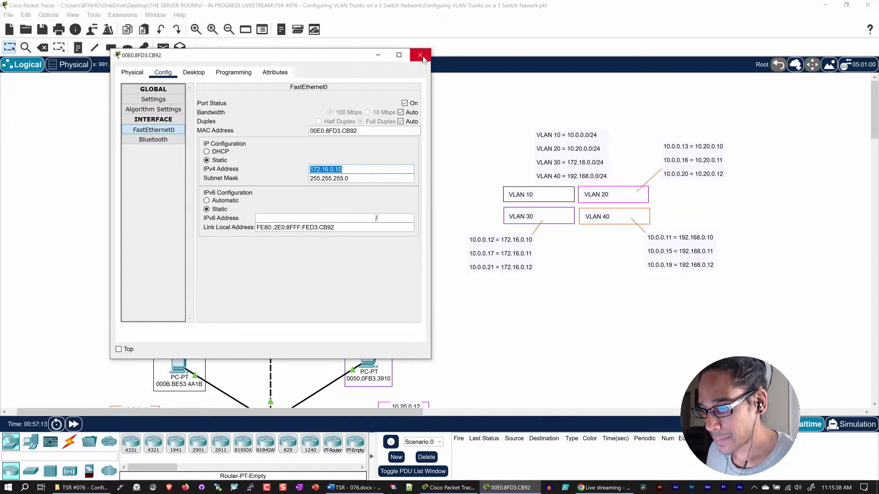
left_click(420, 55)
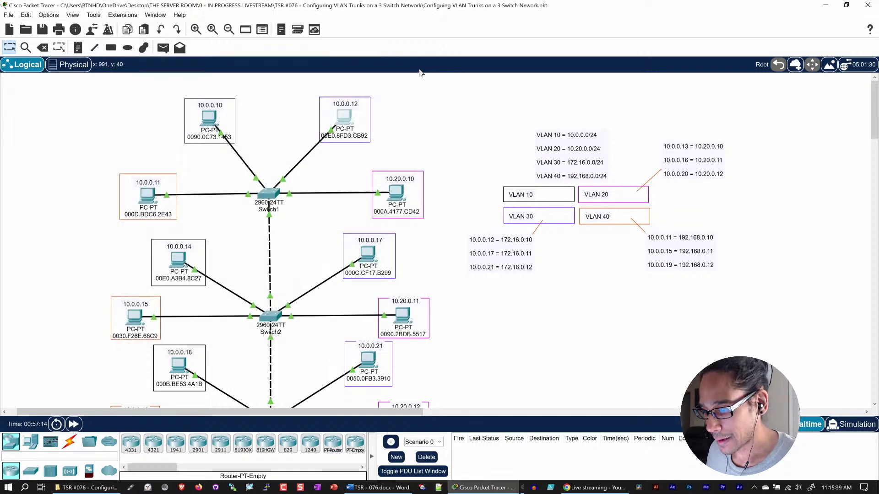
- Update the PC's canvas label to 172.16.0.10
left_click(346, 105)
key("ctrl+a")
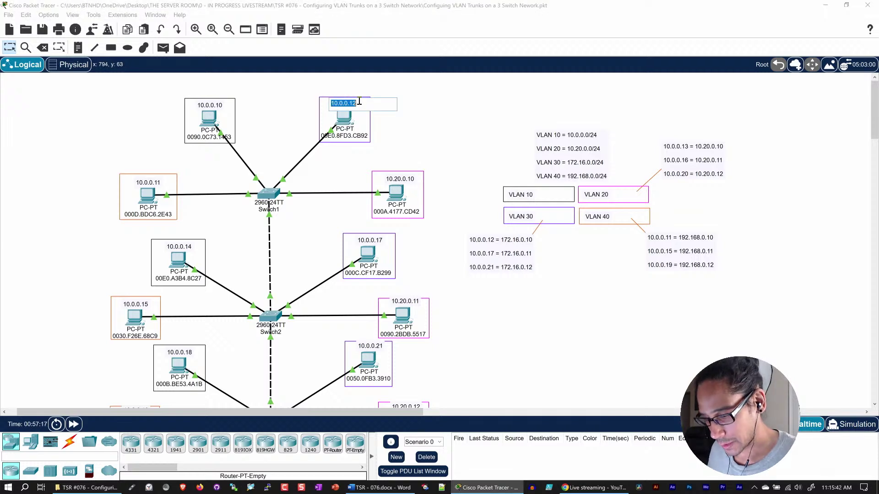
key("ctrl+v")
key("Return")
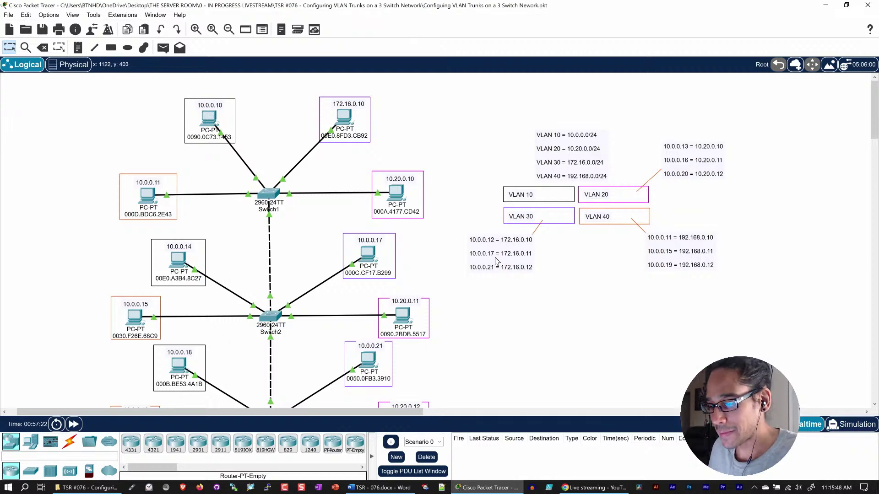
- Set the 10.0.0.17 PC's FastEthernet0 IPv4 address to 172.16.0.11
left_click(368, 255)
left_click(334, 105)
left_click(339, 160)
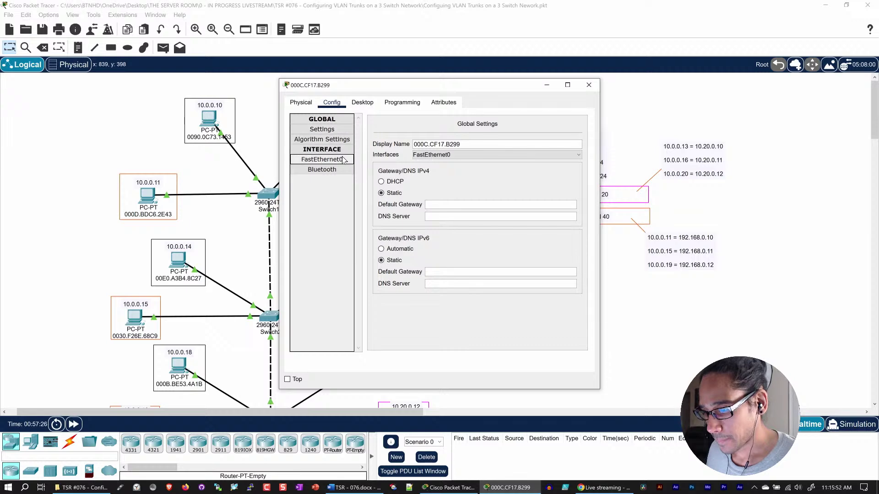
left_click_drag(417, 90, 248, 73)
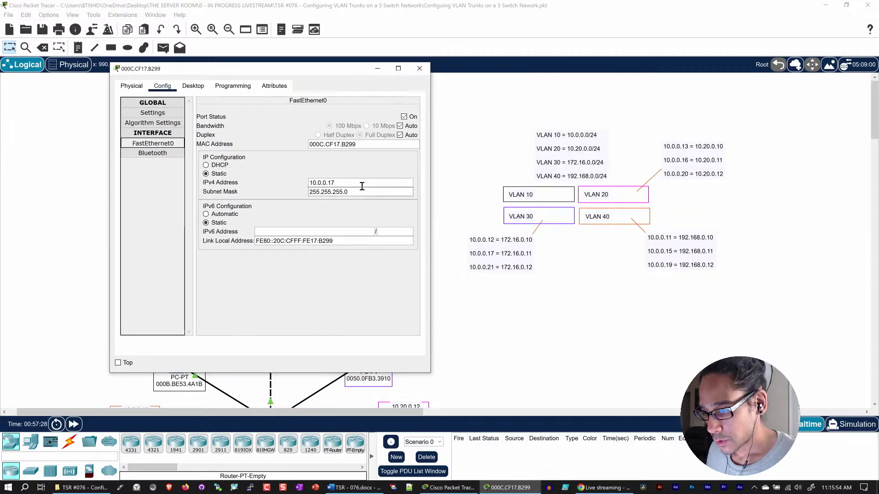
left_click_drag(362, 182, 248, 182)
type("172.16.0.10")
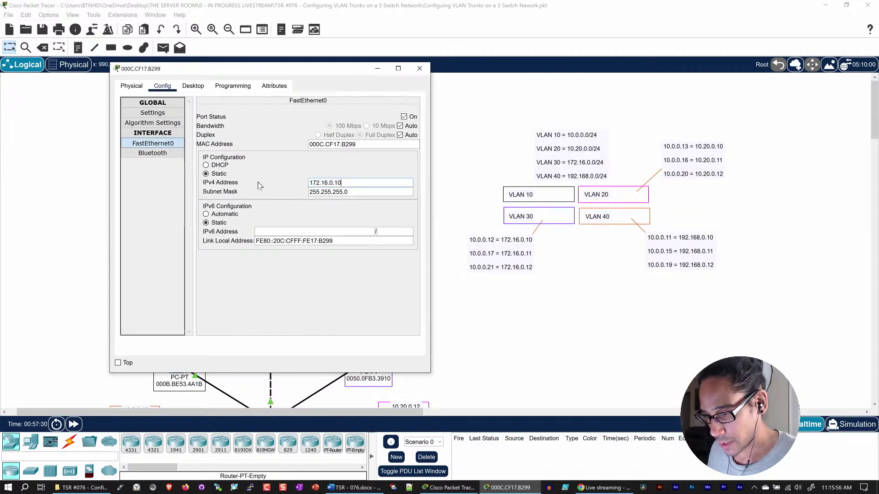
key("ctrl+a")
key("ctrl+c")
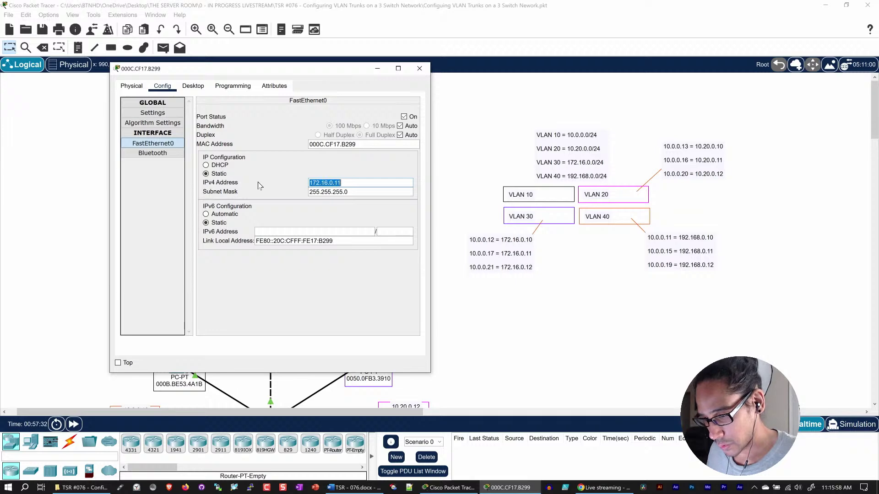
left_click(419, 69)
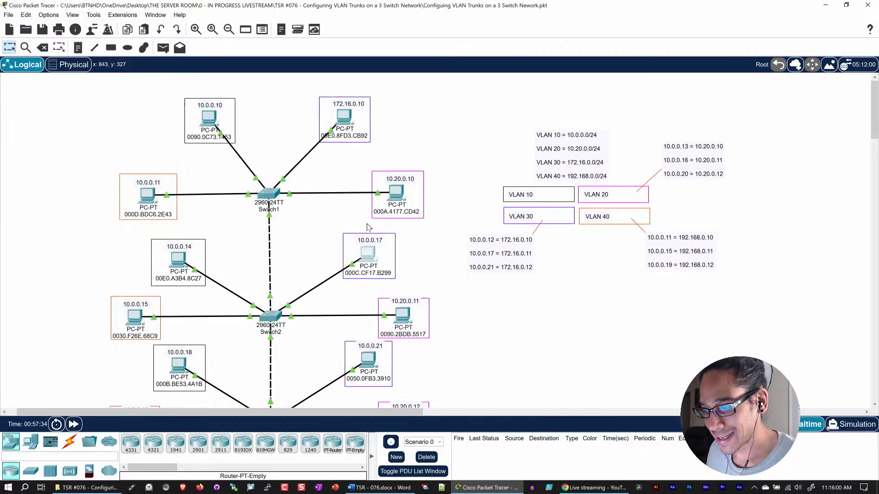
- Replace the PC's 10.0.0.17 label with 172.16.0.11
left_click(367, 239)
key("ctrl+a")
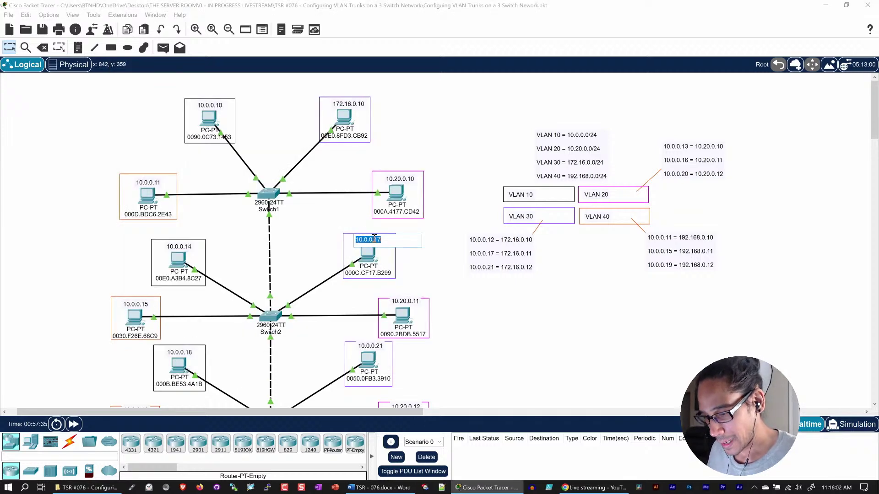
key("ctrl+v")
key("Return")
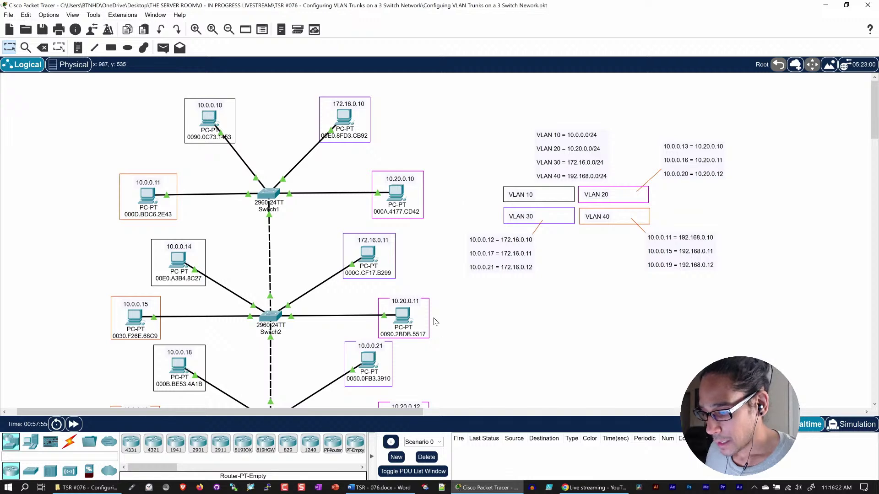
- Set the 10.0.0.21 PC's FastEthernet0 IPv4 address to 172.16.0.12
scroll(422, 271, "down", 2)
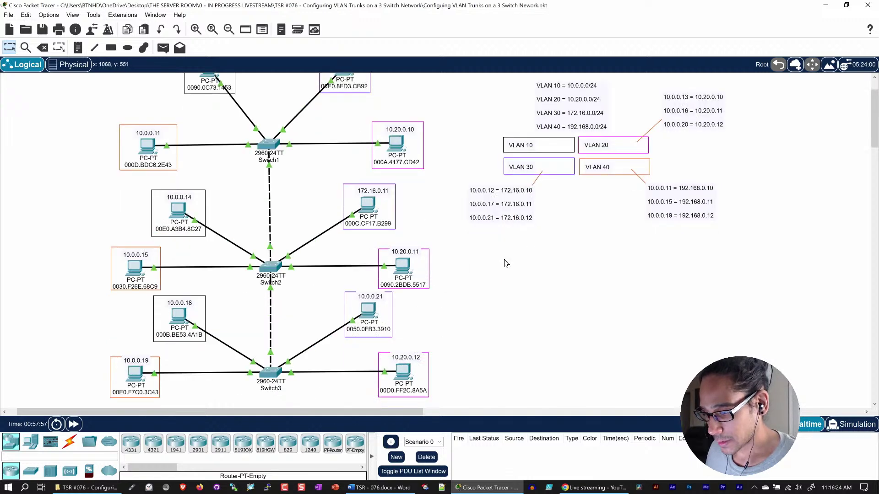
left_click(371, 310)
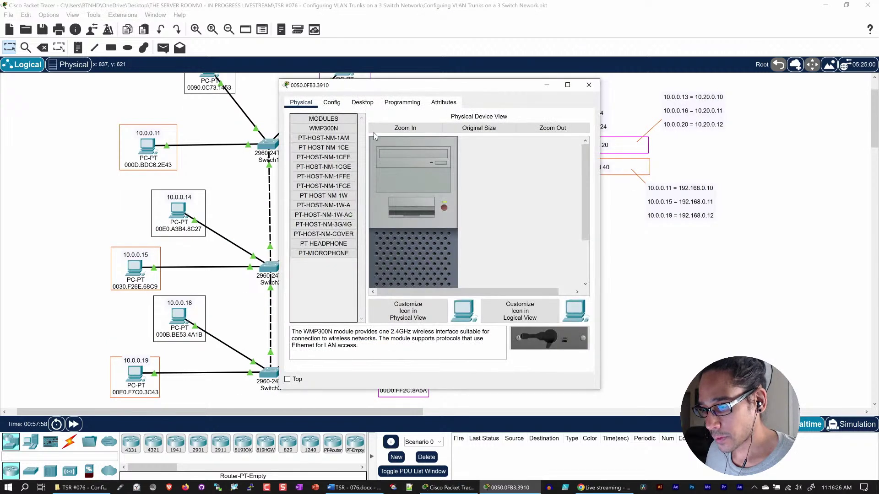
left_click(332, 104)
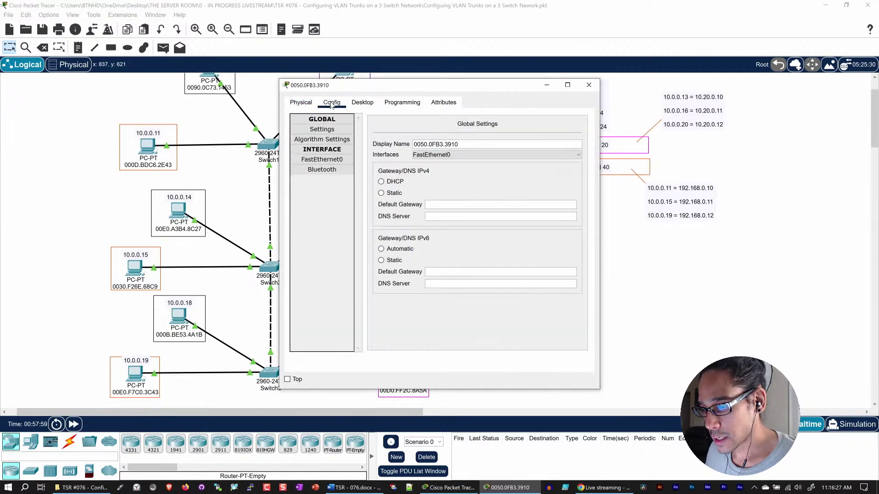
left_click(321, 159)
triple_click(514, 199)
key("ctrl+v")
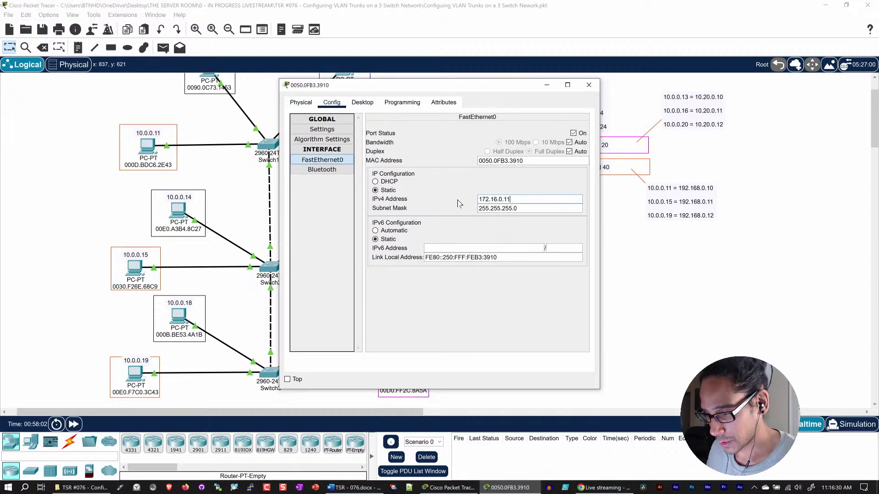
key("ctrl+a")
key("ctrl+c")
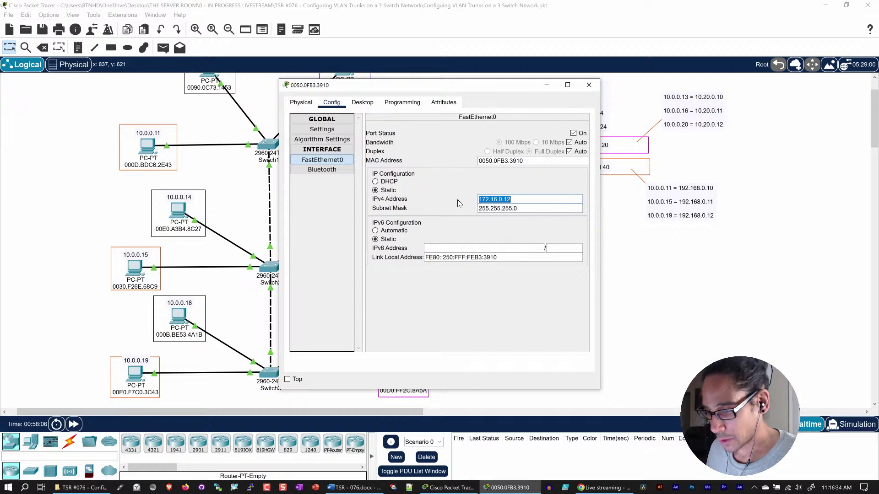
left_click(588, 84)
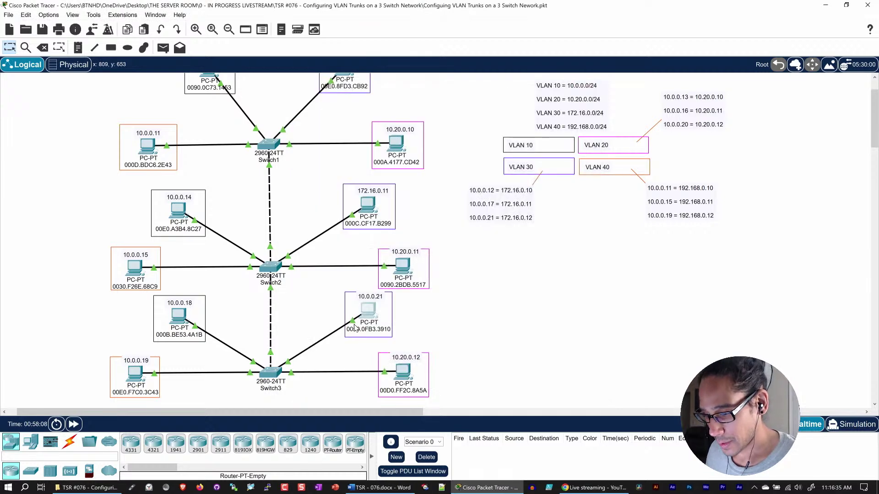
- Change the PC's 10.0.0.21 label to 172.16.0.12
double_click(374, 298)
key("ctrl+v")
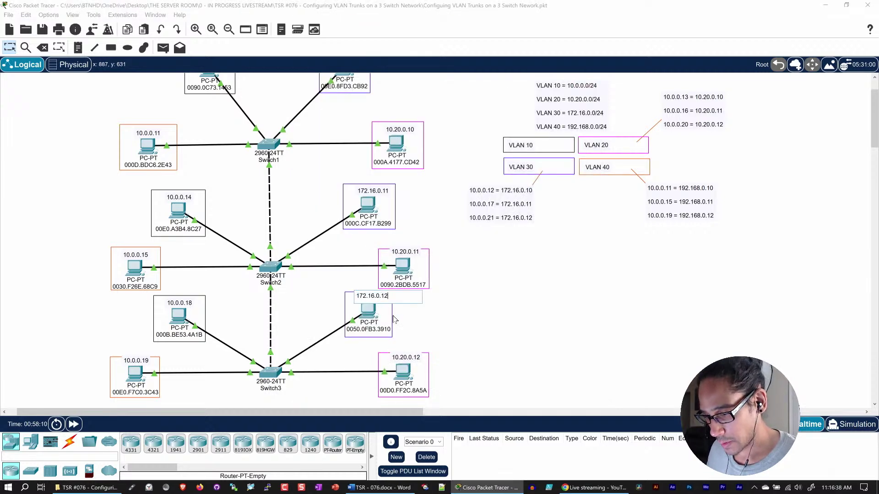
left_click(493, 324)
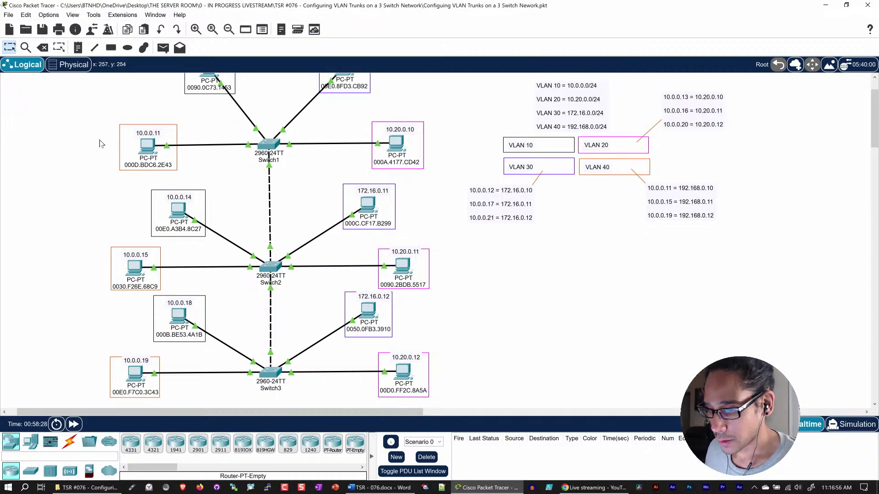
left_click(146, 148)
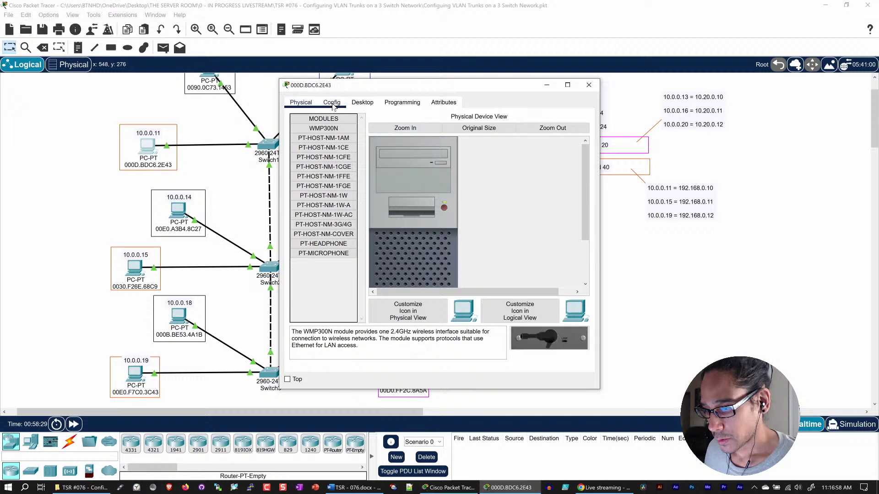
- Change the PC's FastEthernet0 IPv4 address from 10.0.0.11 to 192.168.0.10
left_click(331, 102)
left_click(323, 159)
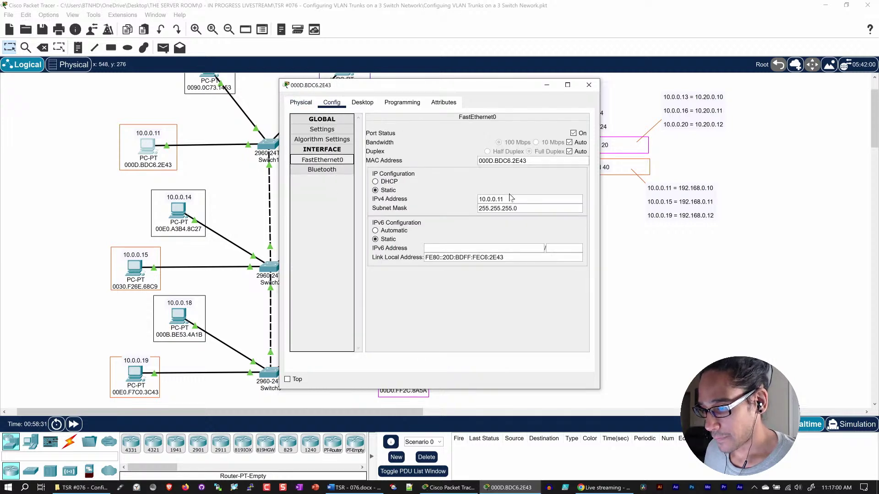
left_click_drag(506, 200, 451, 201)
type("168")
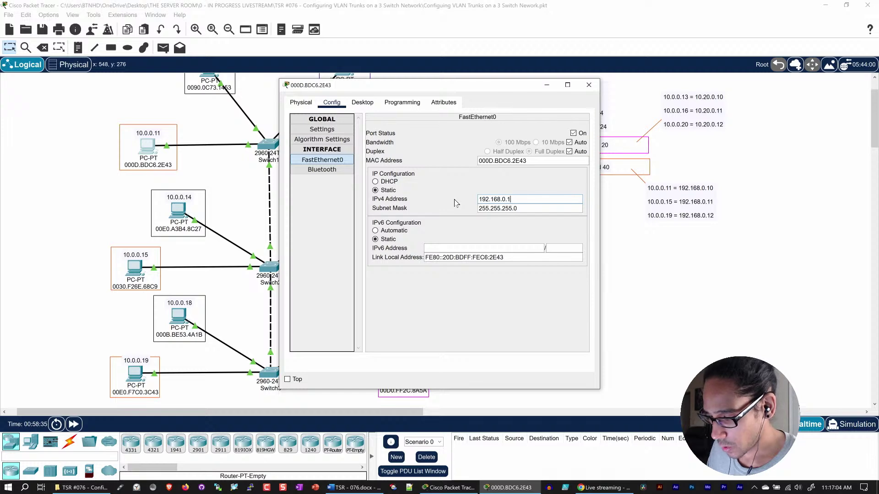
key("ctrl+a")
key("ctrl+c")
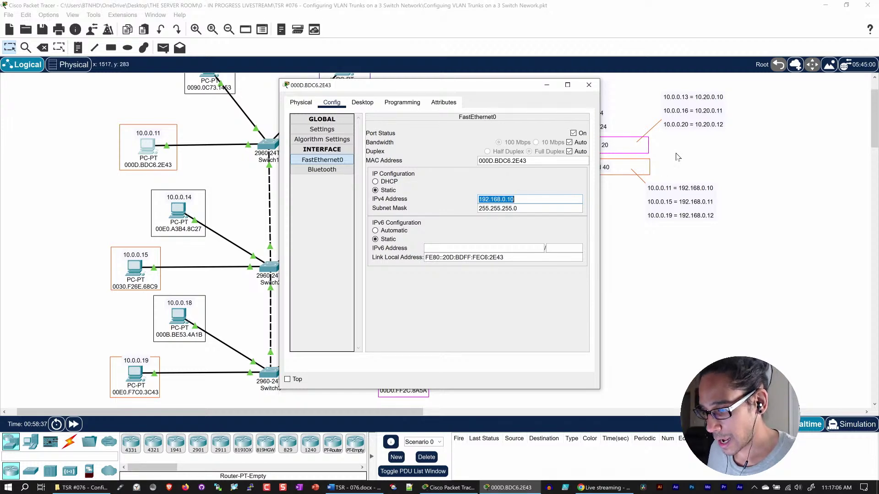
left_click(589, 84)
- Replace the PC's 10.0.0.11 label with 192.168.0.10
left_click(155, 133)
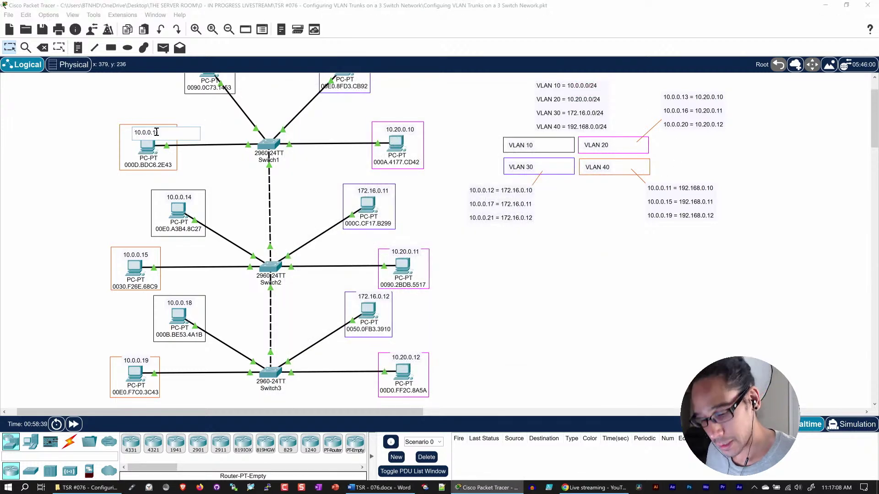
key("ctrl+a")
key("ctrl+v")
left_click(507, 346)
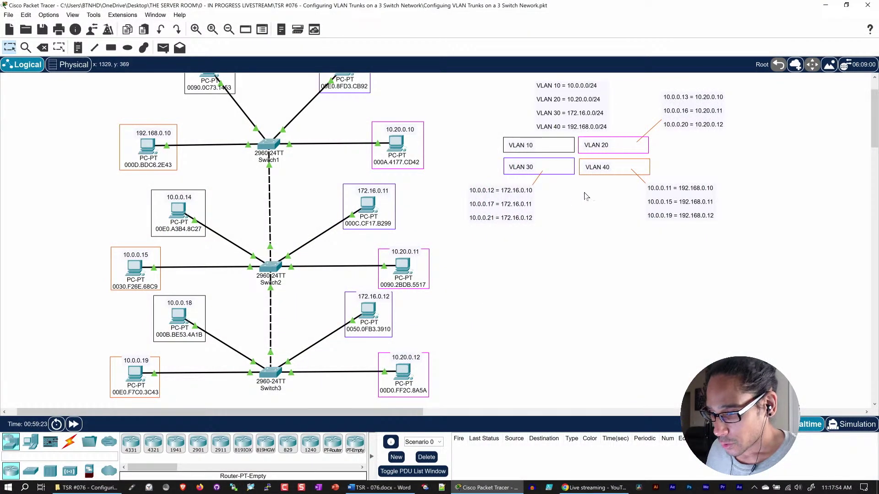
- Set the 10.0.0.15 PC's FastEthernet0 IPv4 address to 192.168.0.11
left_click(134, 268)
left_click(332, 102)
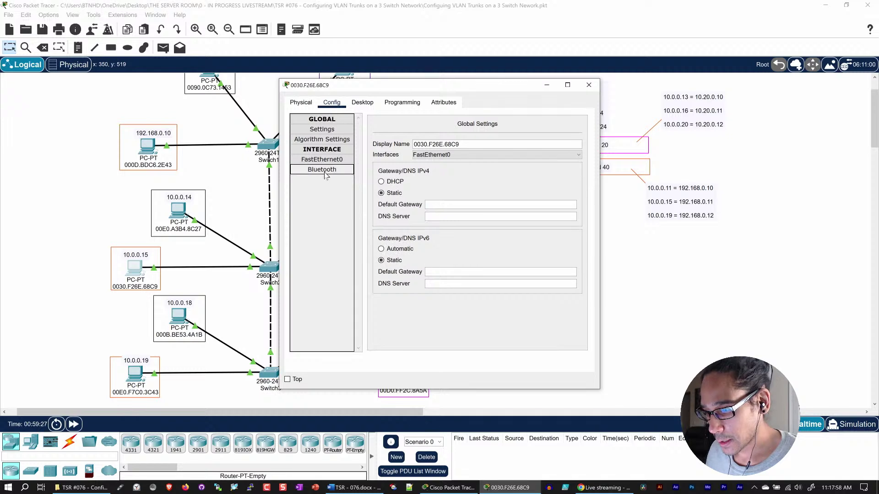
left_click(322, 160)
left_click_drag(513, 200, 447, 201)
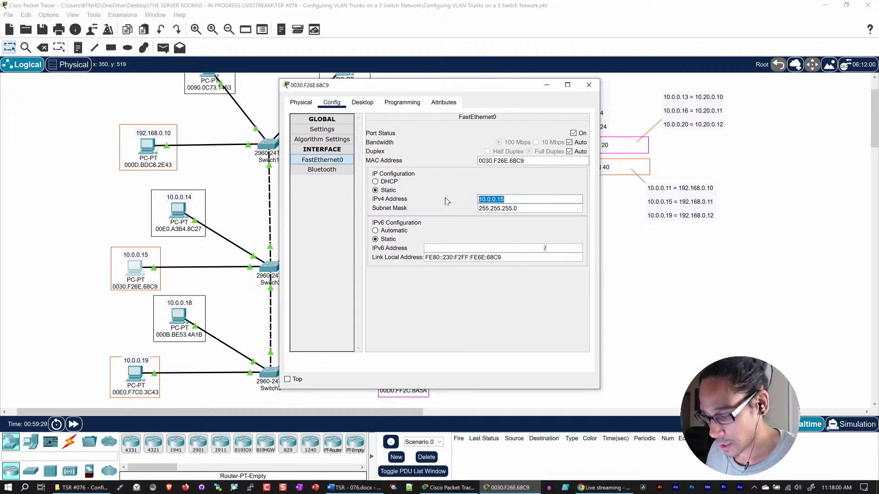
key("BackSpace")
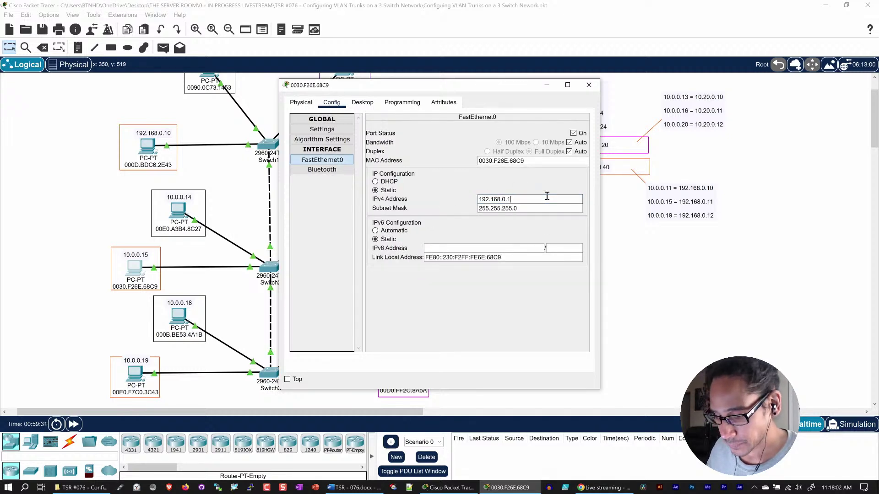
type("1")
triple_click(544, 197)
key("ctrl+c")
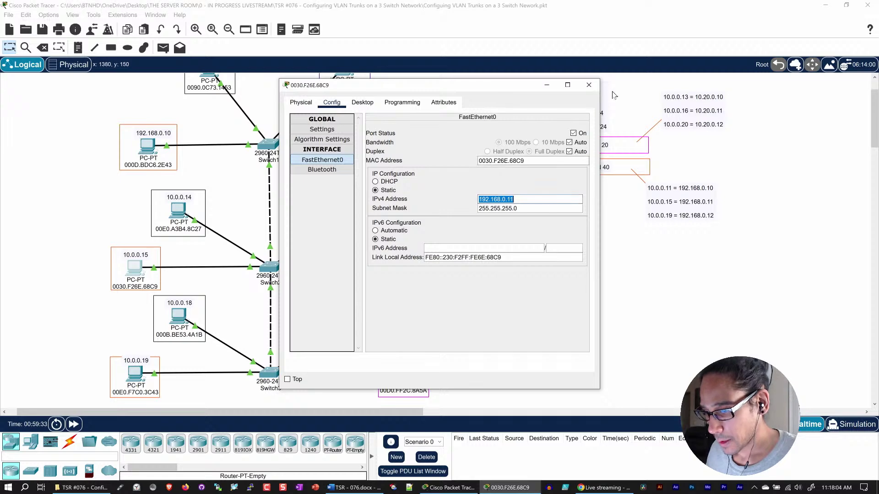
left_click(589, 84)
- Replace the PC's 10.0.0.15 label with 192.168.0.11
left_click(141, 254)
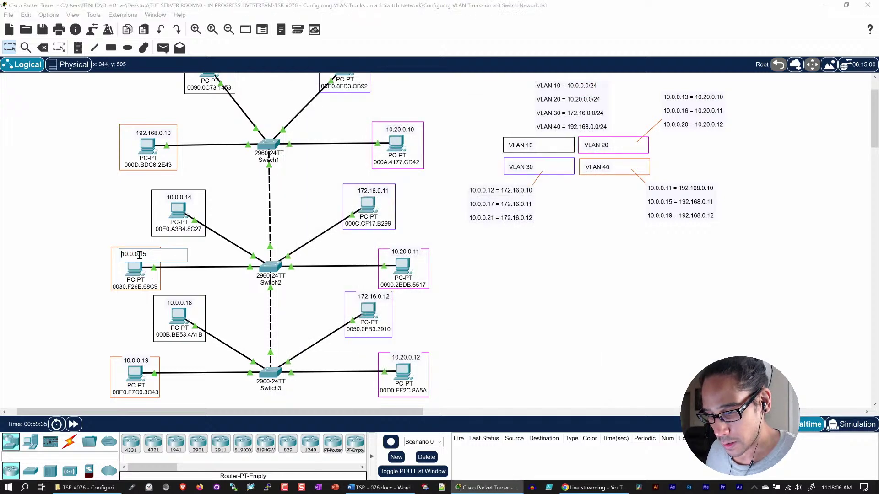
key("ctrl+a")
key("ctrl+v")
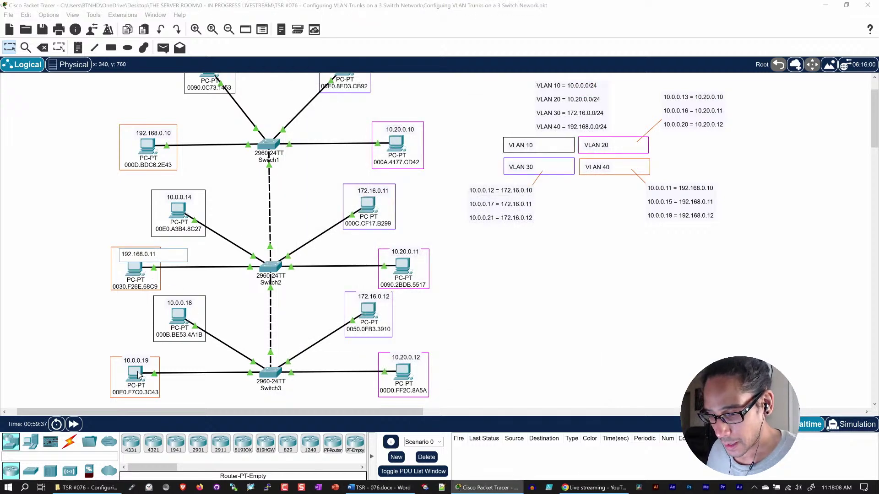
scroll(148, 341, "down", 3)
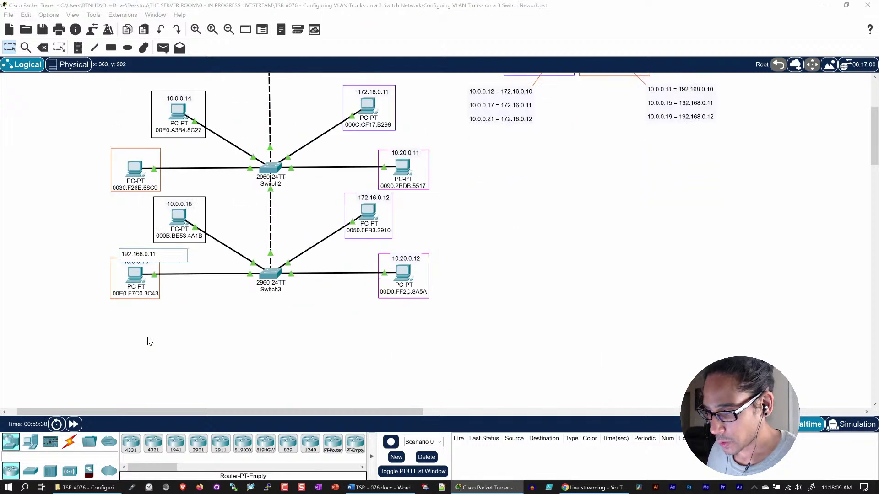
left_click(130, 281)
left_click(94, 259)
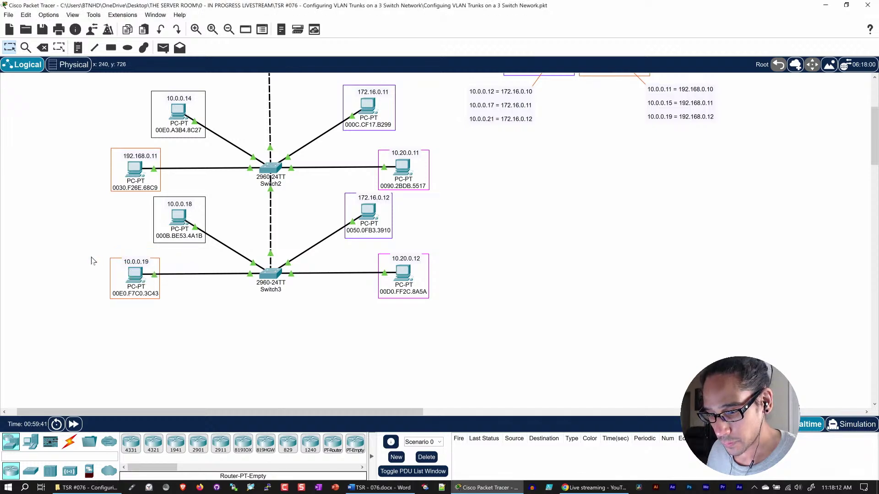
left_click(135, 275)
- Change the PC's FastEthernet0 IPv4 address from 10.0.0.19 to 192.168.0.12
left_click(338, 102)
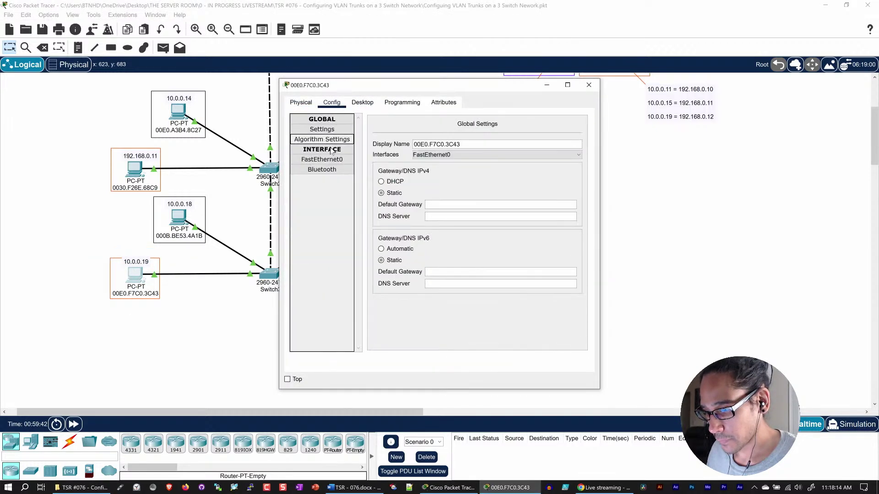
left_click(322, 159)
key("ctrl+v")
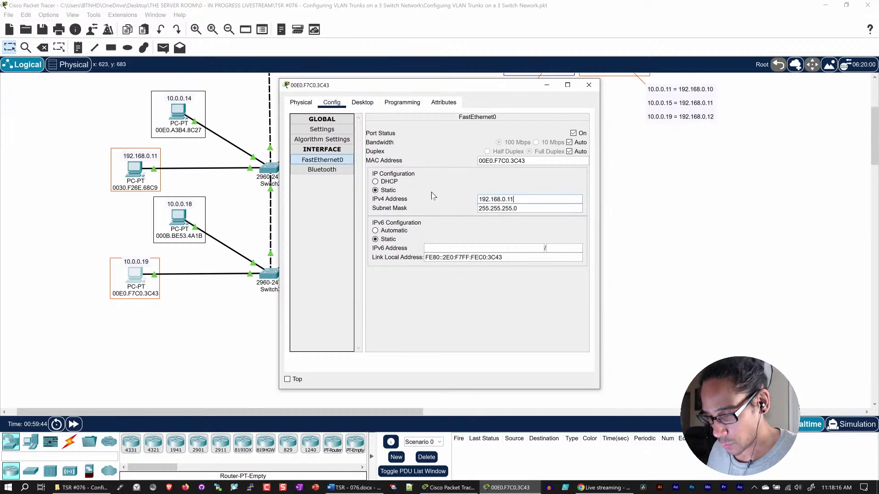
key("BackSpace")
type("2")
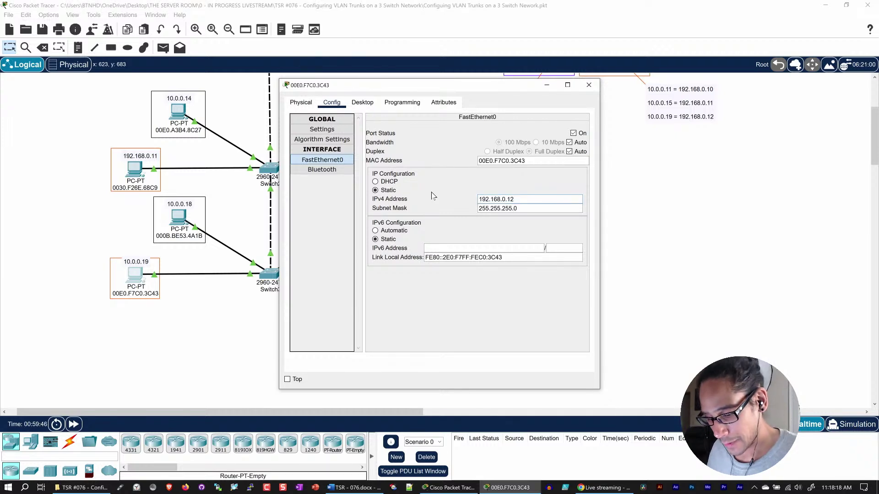
key("ctrl+a")
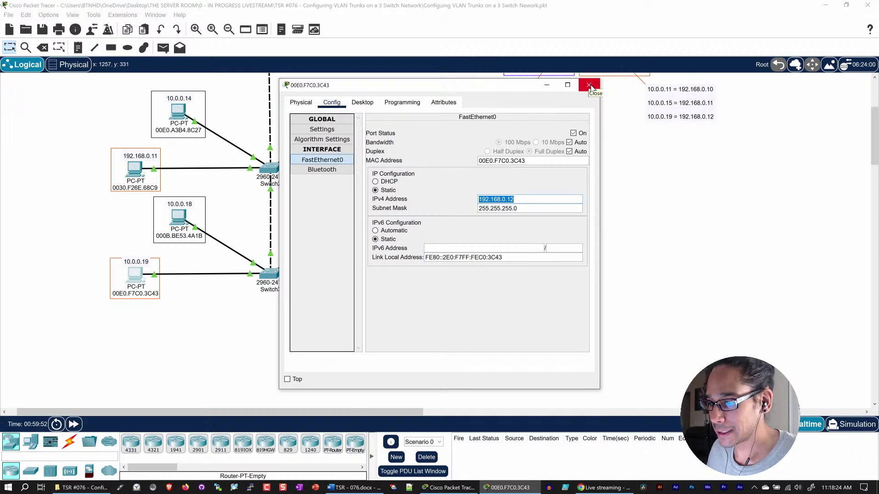
left_click(590, 87)
- Close the PC window and relabel its 10.0.0.19 note as 192.168.0.12
left_click(138, 261)
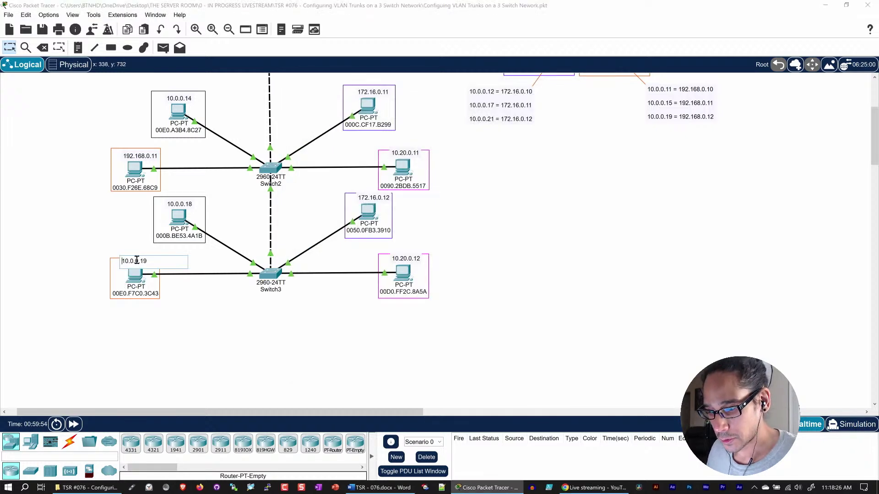
double_click(138, 261)
type("192.168.0.12")
left_click(250, 342)
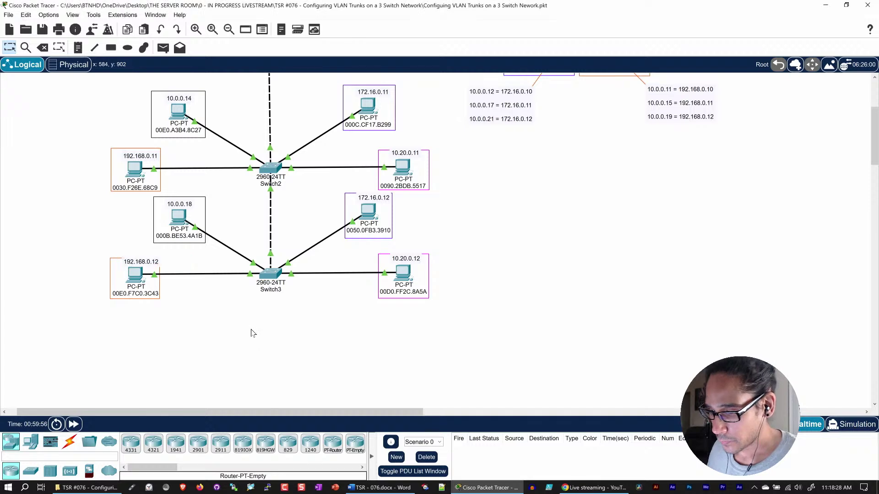
scroll(271, 306, "up", 3)
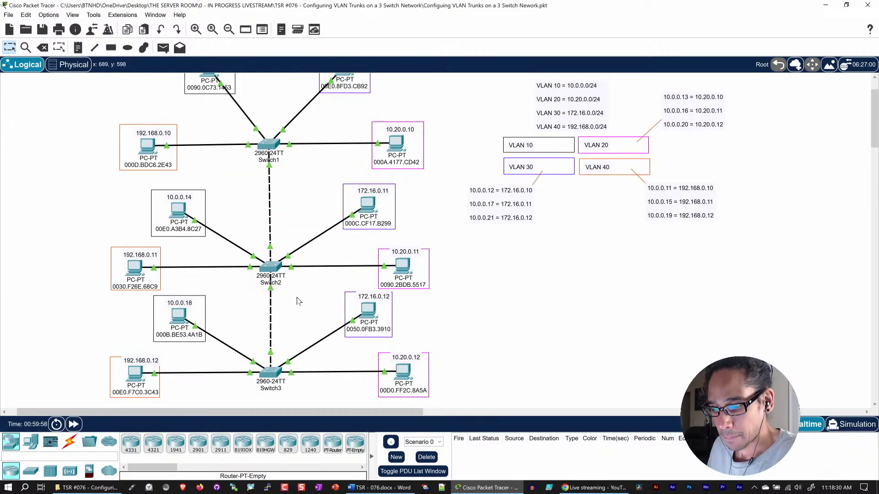
- Maximize Switch1's CLI window and page through its running-config to the end
scroll(294, 297, "up", 1)
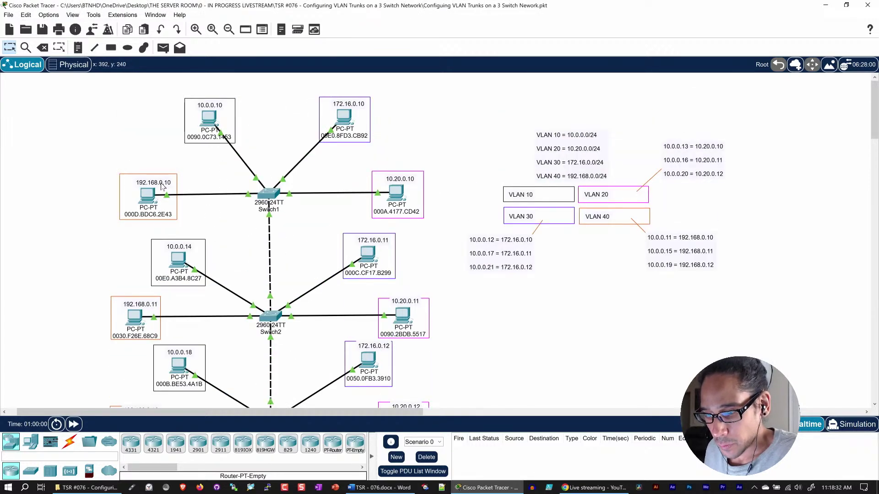
left_click(272, 195)
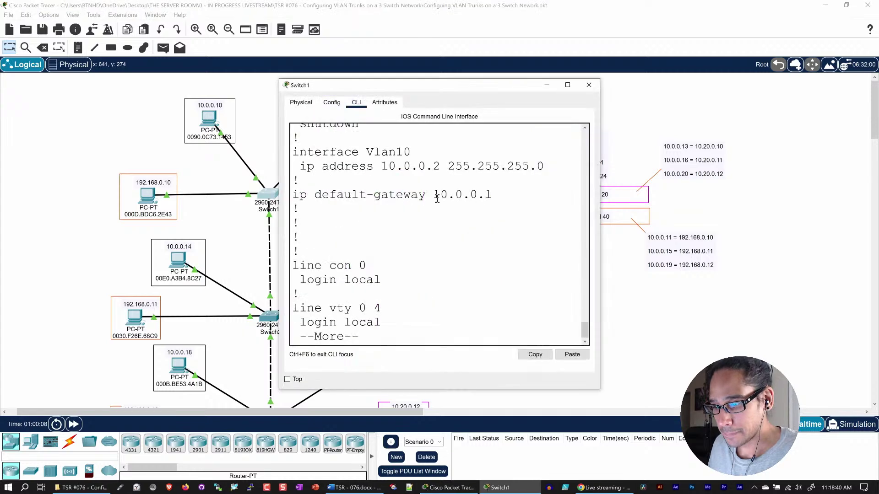
double_click(438, 88)
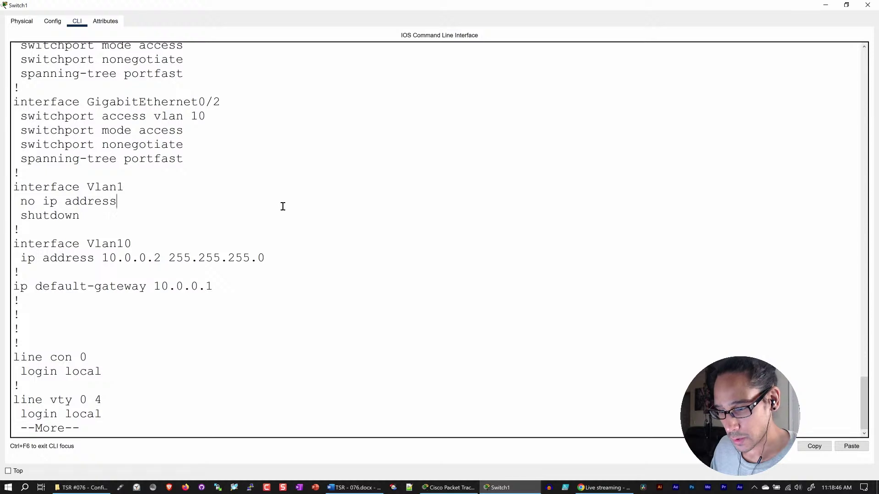
key("Return")
key("Return")
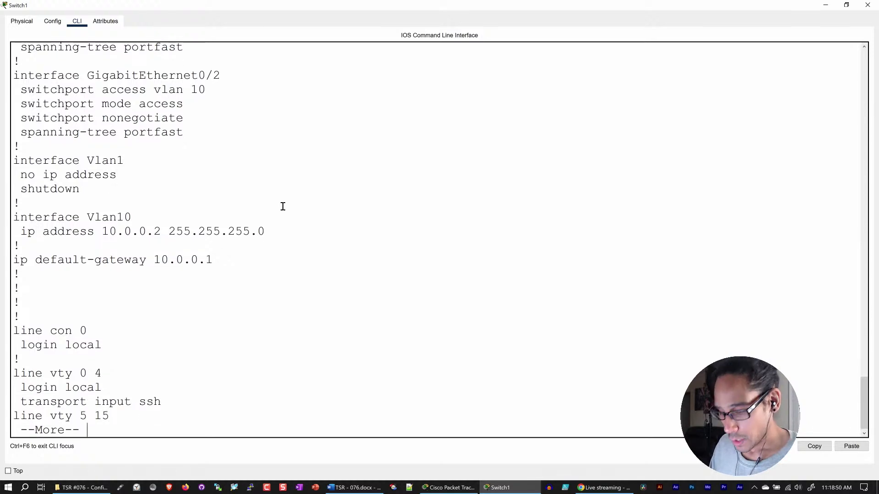
key("space")
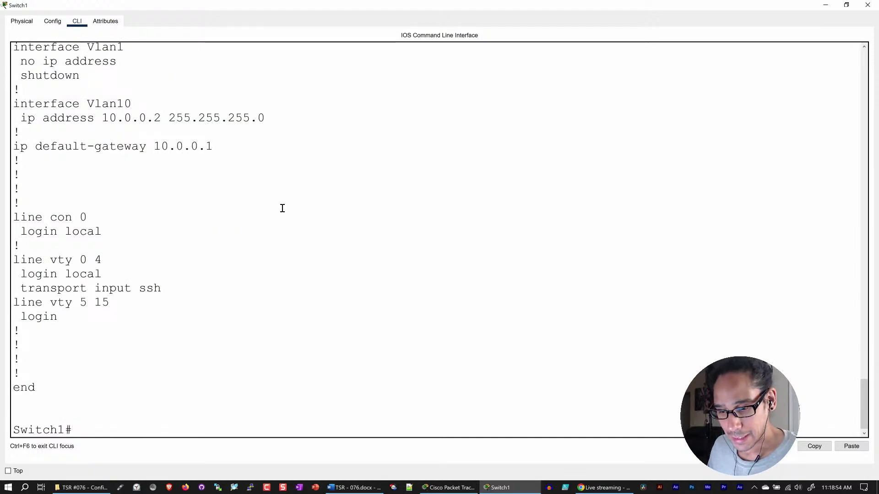
scroll(283, 206, "up", 8)
scroll(284, 210, "up", 10)
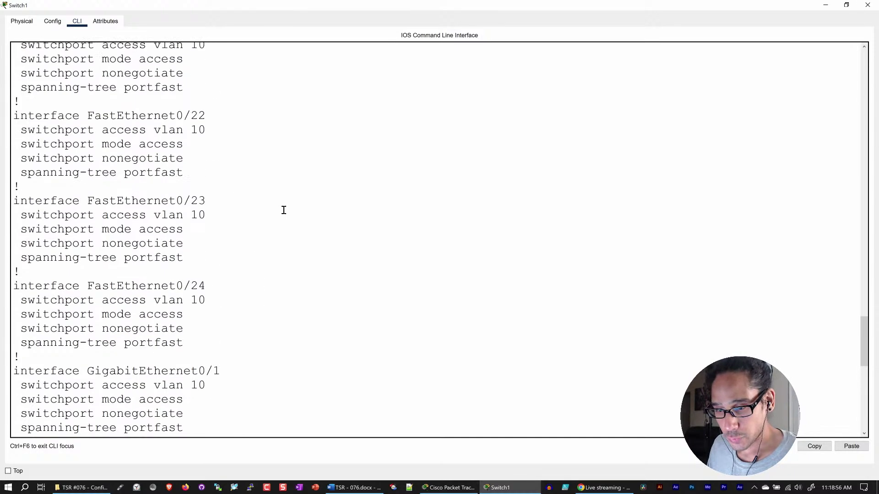
scroll(285, 210, "up", 5)
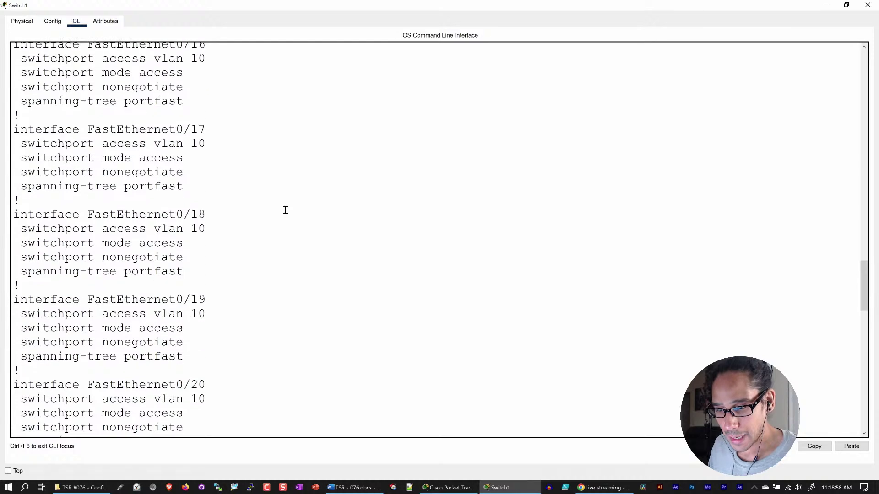
scroll(285, 210, "down", 18)
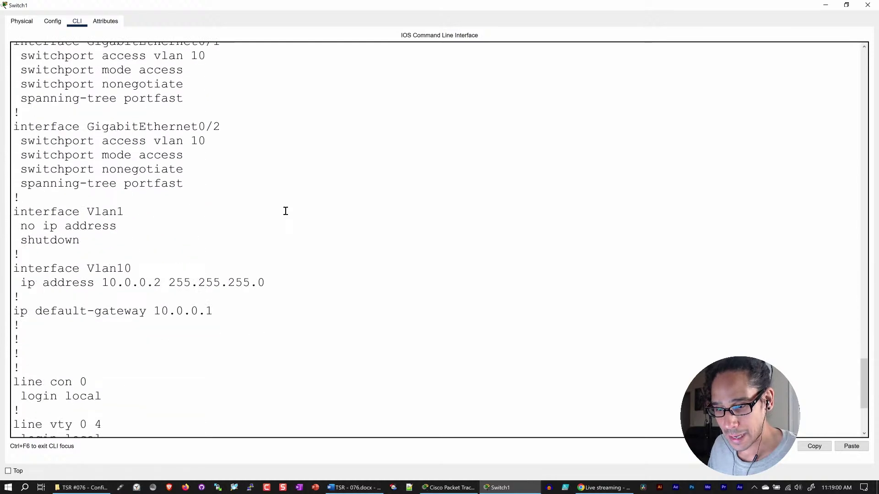
scroll(286, 211, "down", 1)
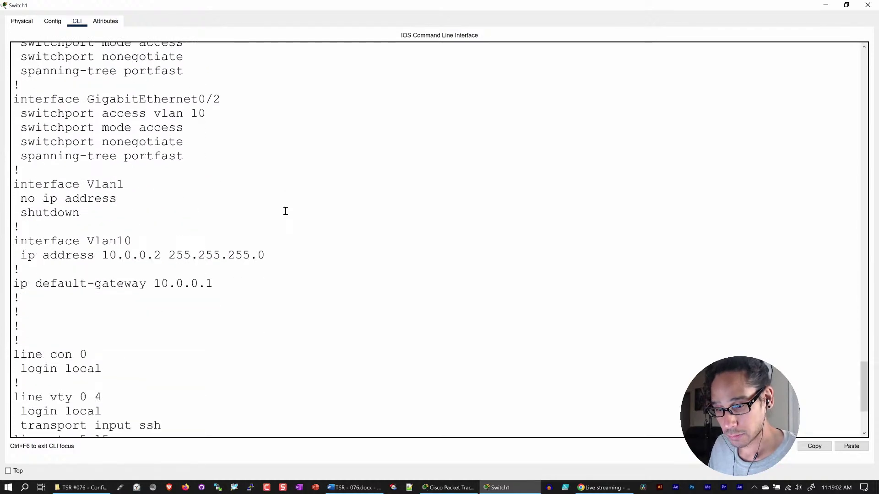
scroll(285, 212, "down", 5)
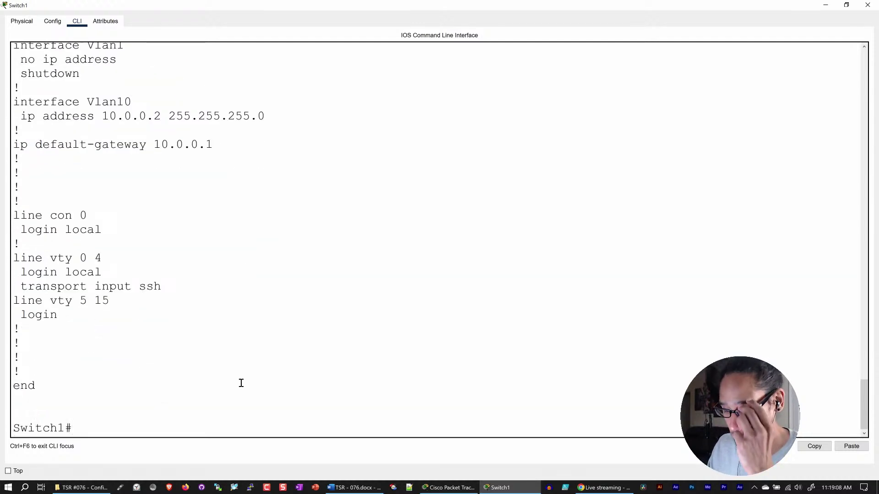
type("config t")
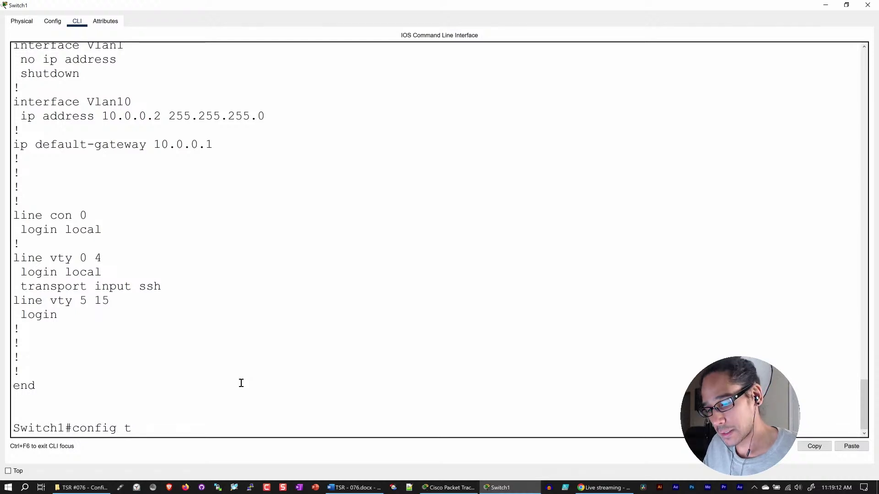
- From config t on Switch1, enter vlan 20, vlan 30 and vlan 40
key("Return")
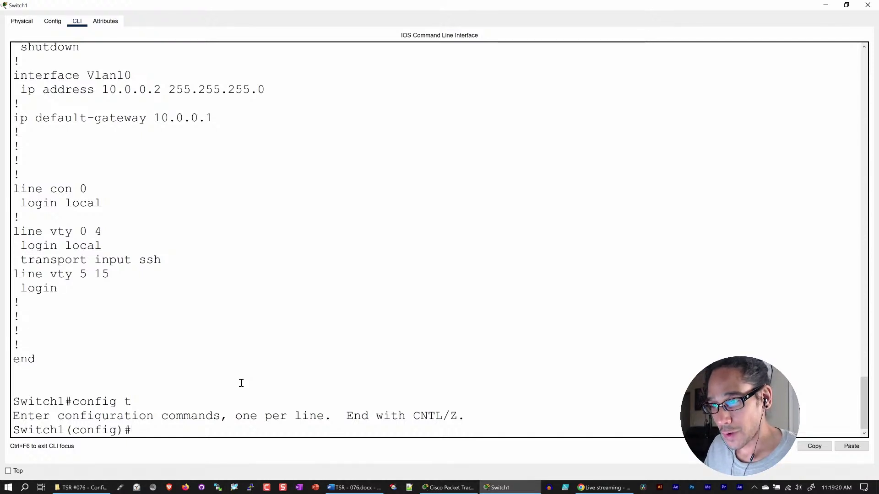
type("vlan 20")
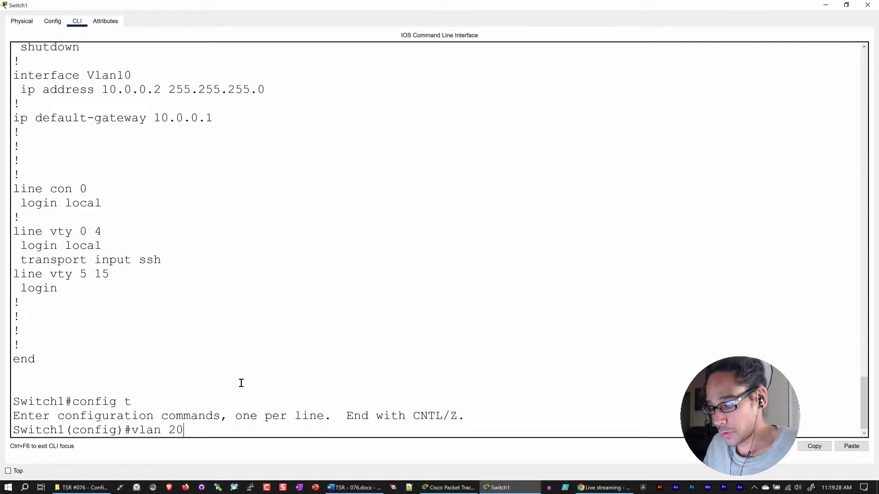
key("Return")
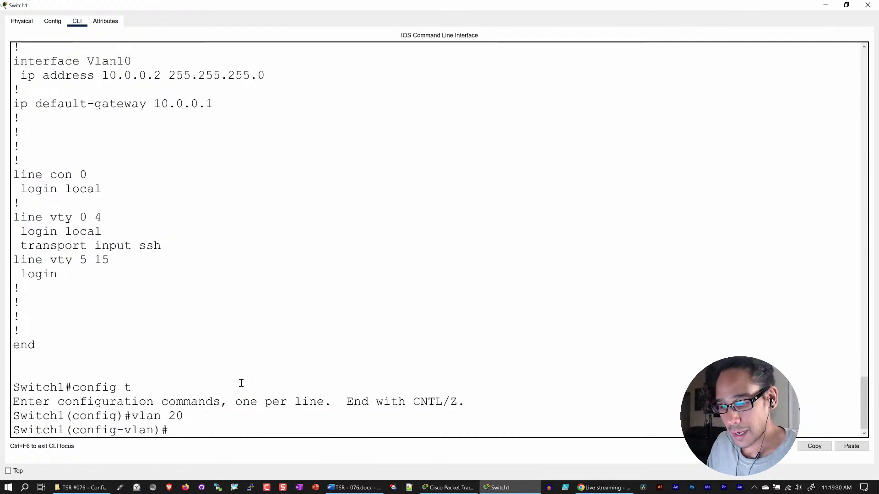
type("vlan")
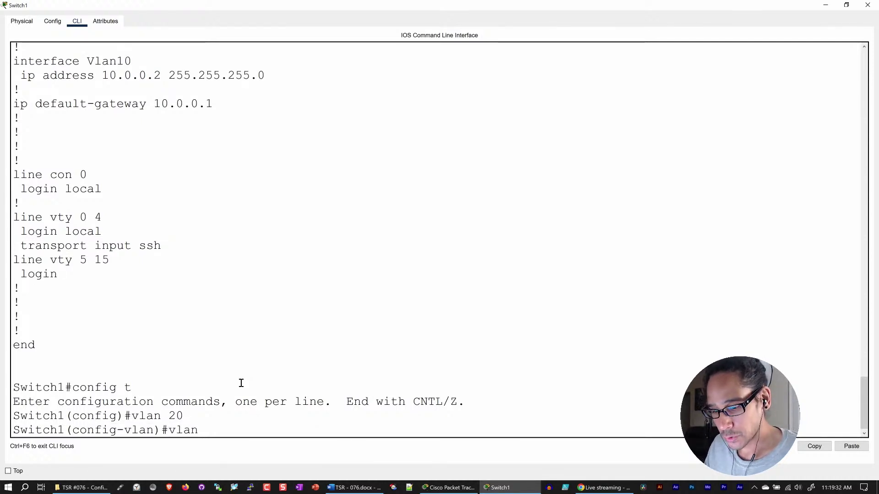
type(" 30")
key("Return")
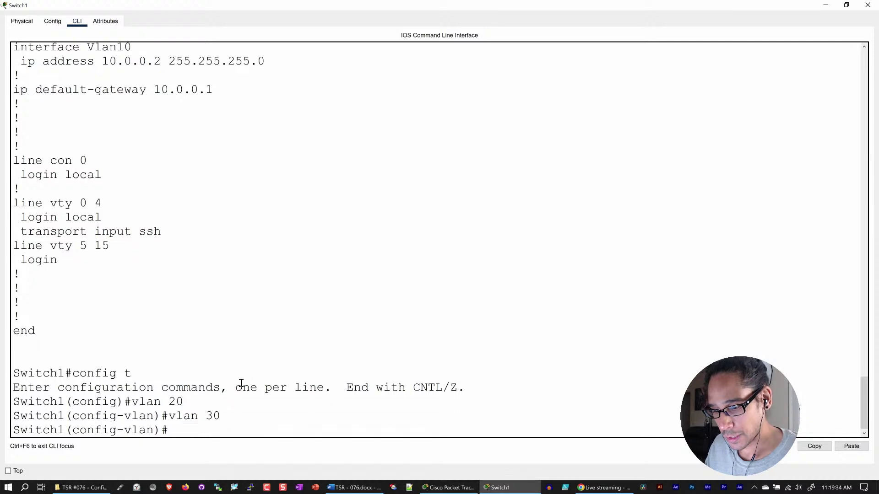
type("vlan 40")
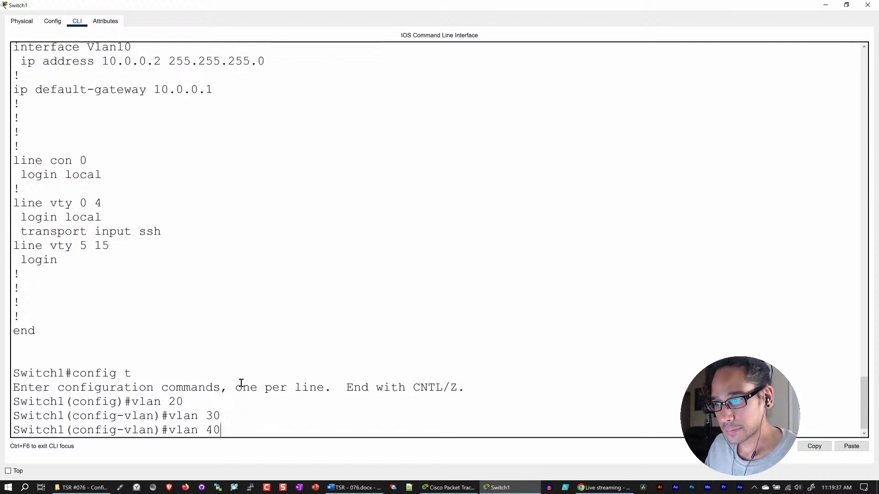
key("Return")
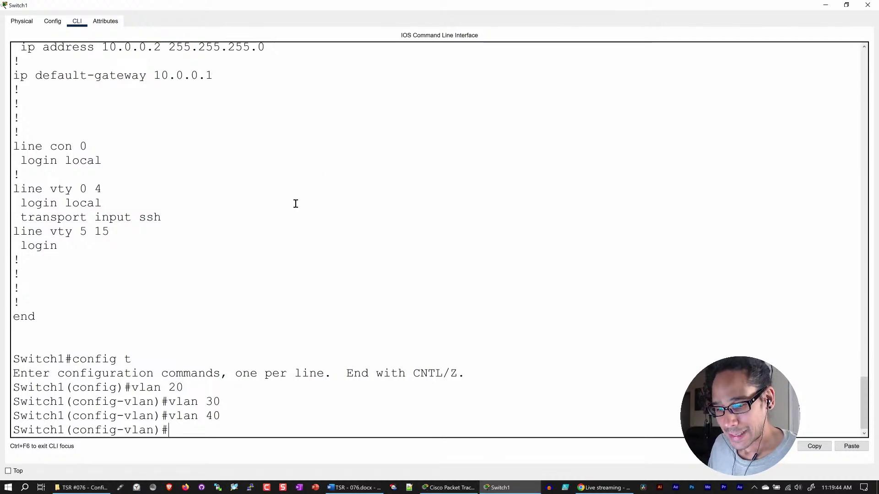
scroll(295, 203, "up", 8)
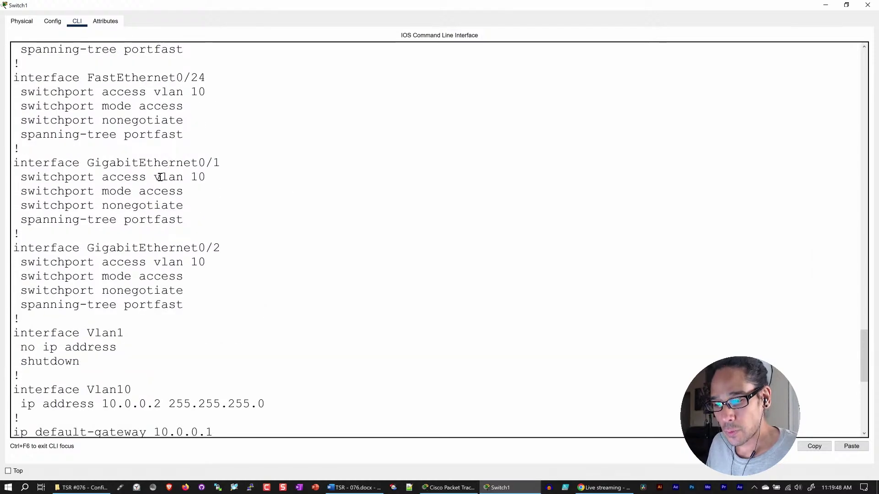
left_click(826, 5)
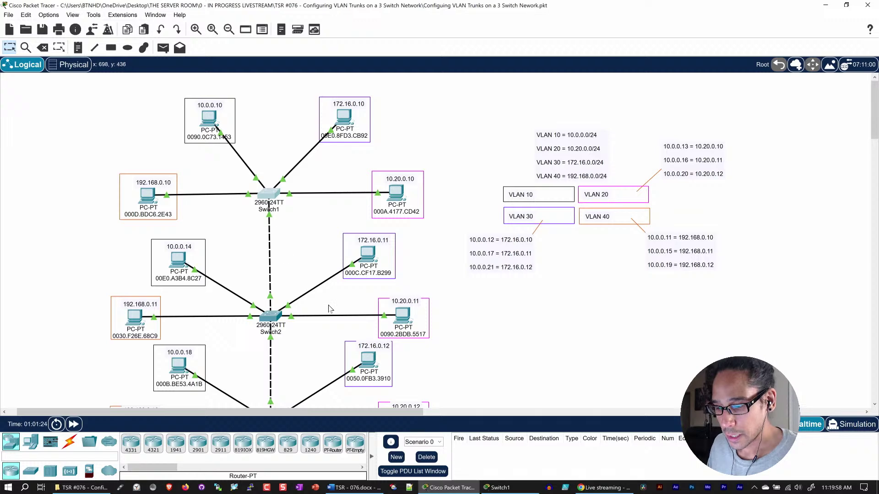
left_click(525, 492)
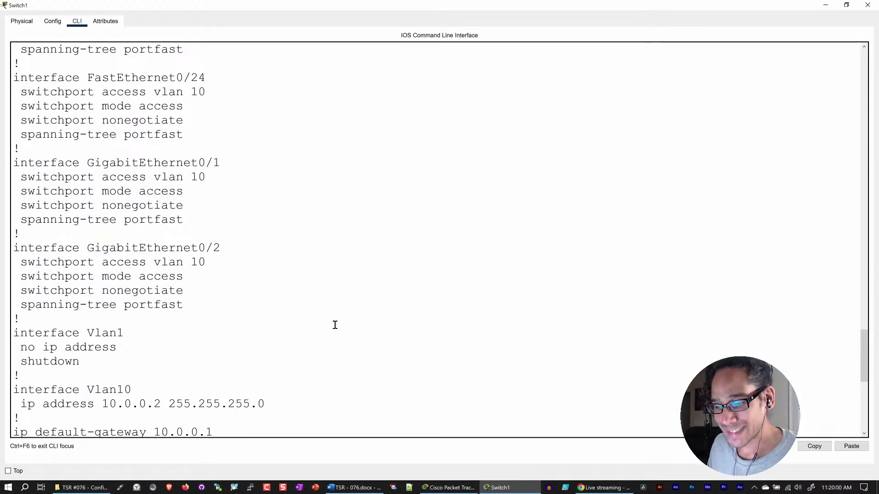
scroll(336, 326, "down", 7)
type("vlan 20 vlan 30 vlan 40")
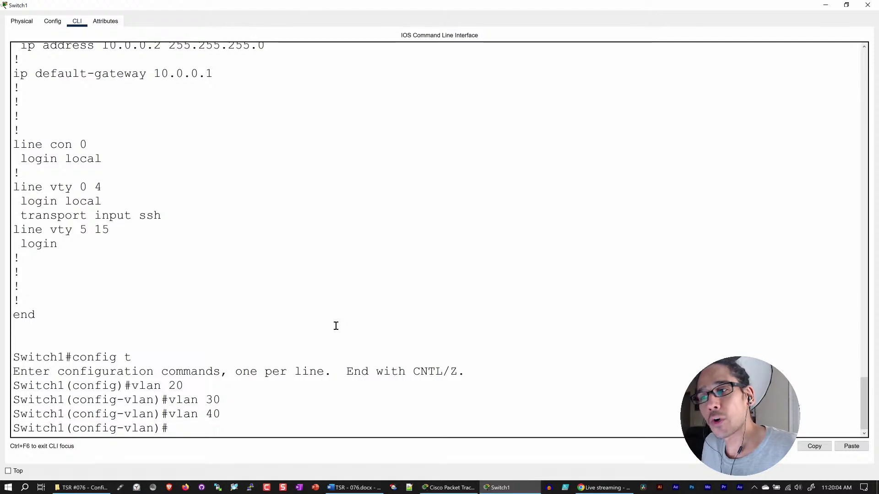
scroll(297, 249, "up", 6)
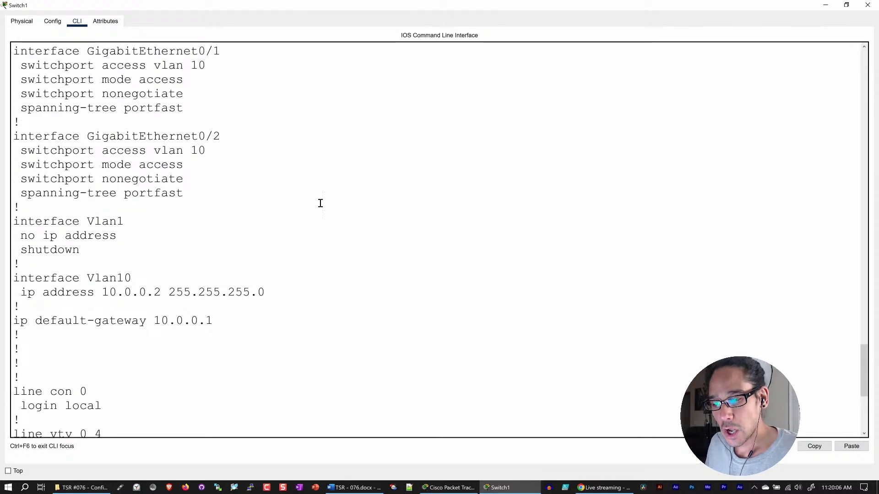
scroll(323, 197, "up", 2)
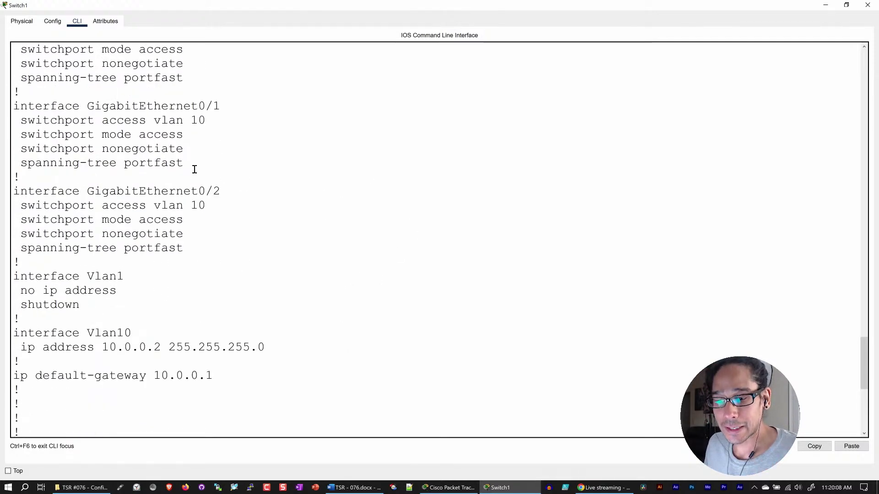
left_click_drag(195, 167, 6, 124)
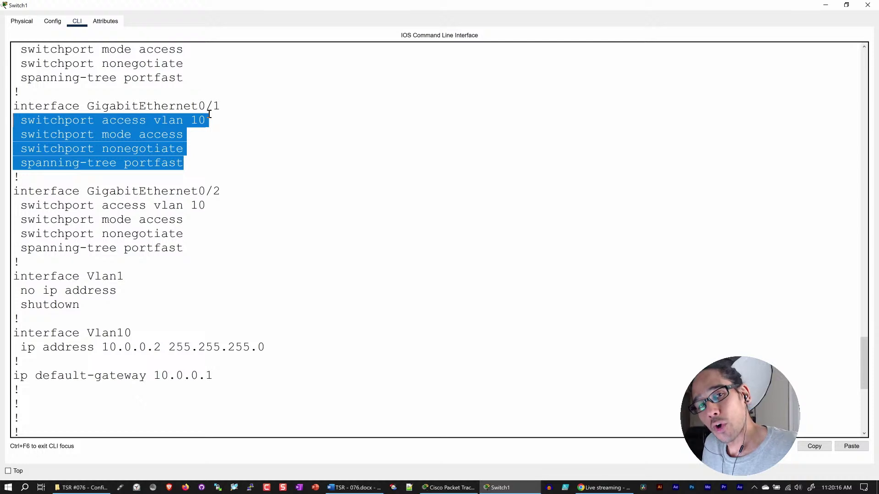
scroll(212, 117, "down", 1)
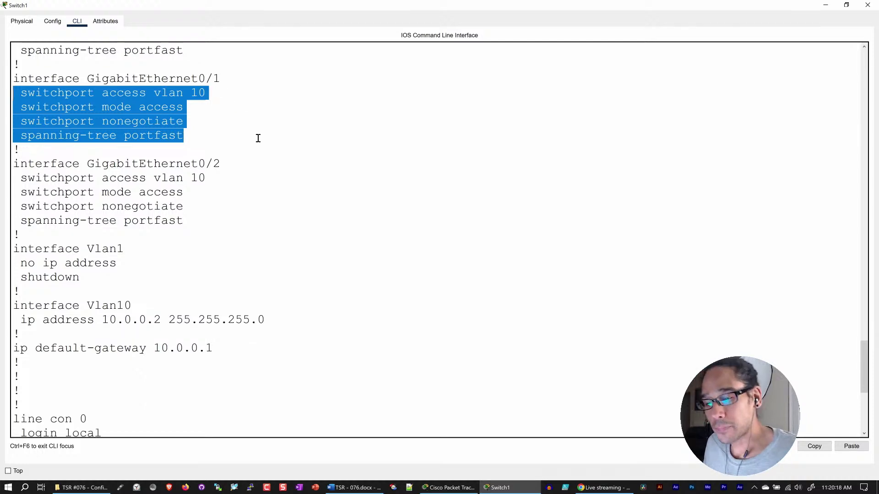
scroll(234, 182, "down", 6)
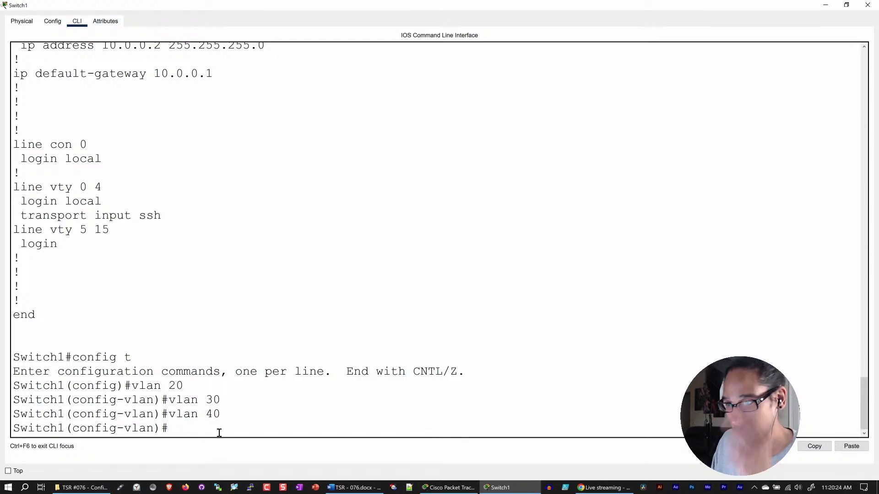
type("exit")
- Run 'default interface g0/1' on Switch1, then exit to the privileged prompt
key("Return")
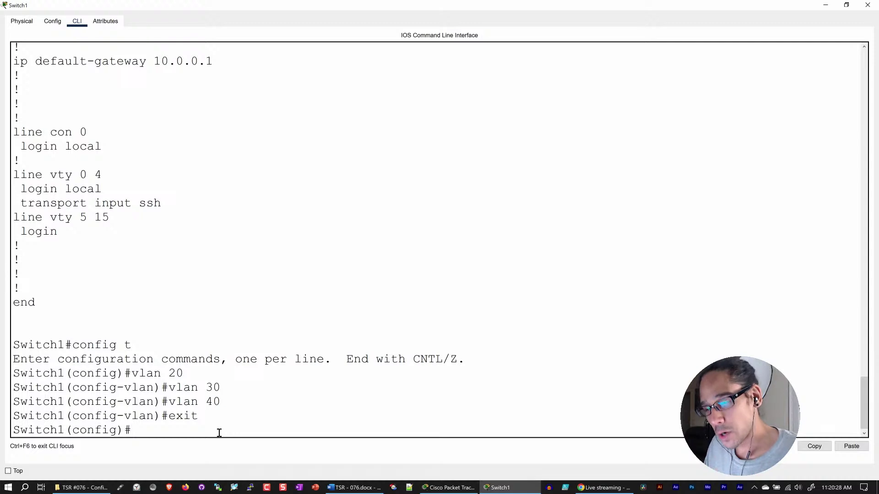
type("d")
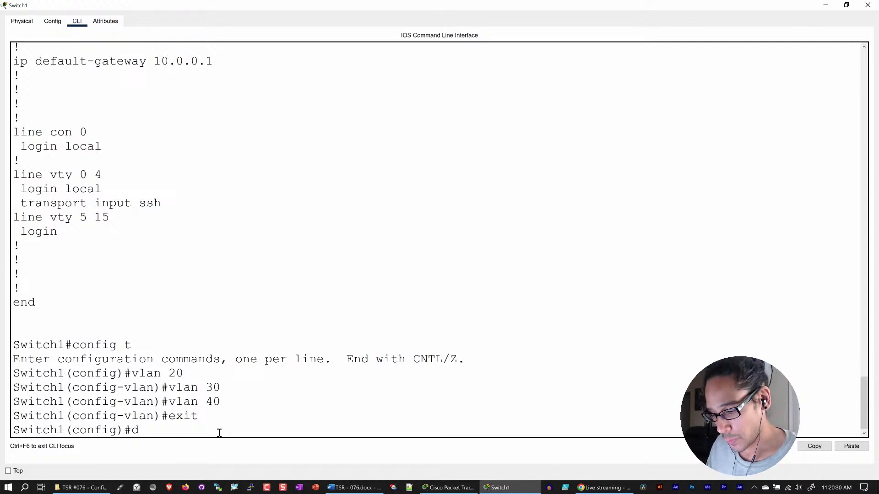
type("efault inter")
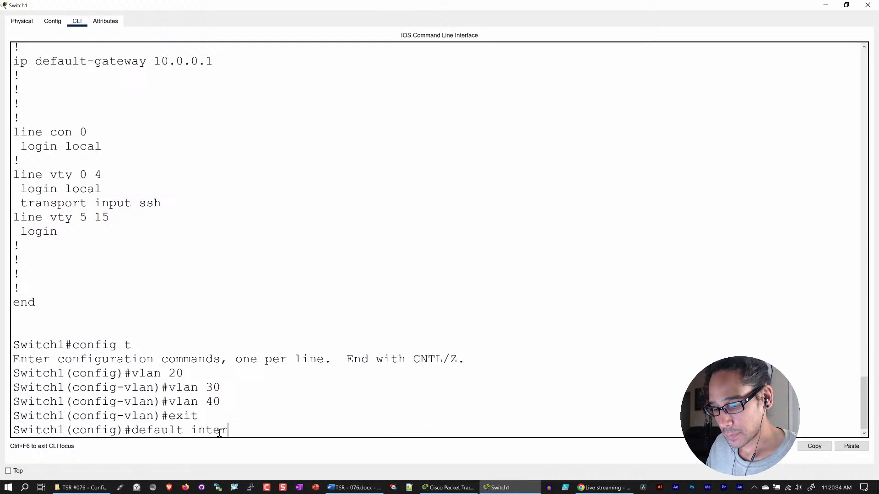
key("Tab")
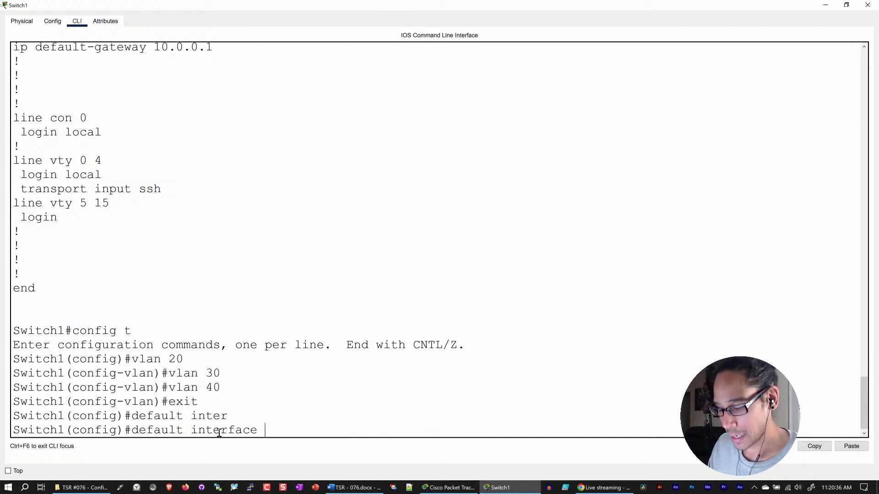
type("g0")
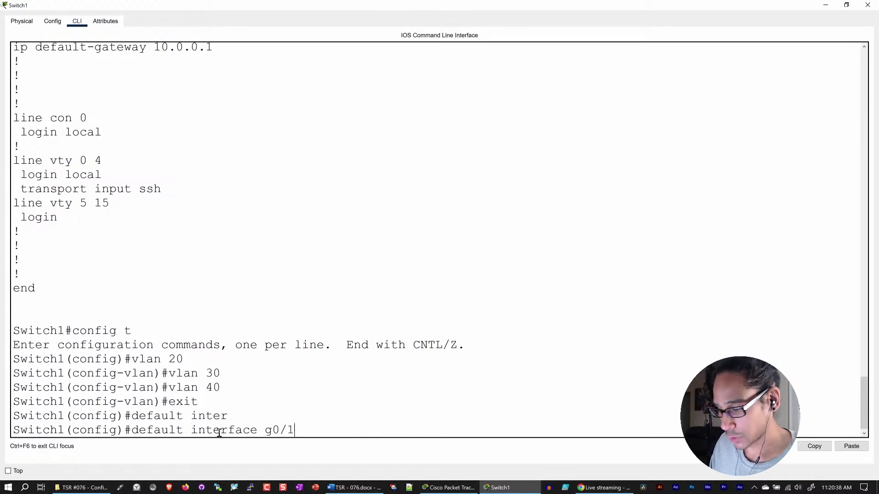
type("/1")
key("Return")
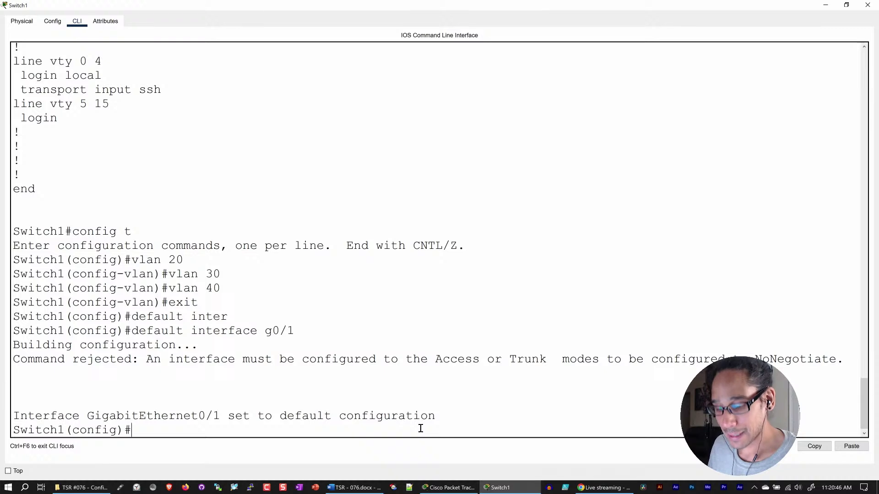
type("exit")
key("Return")
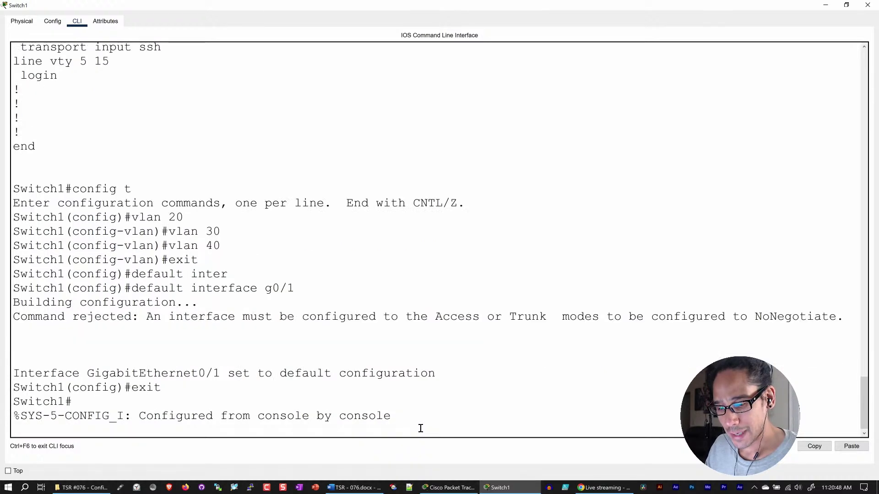
key("Return")
key("Return")
- List Switch1's running-config and highlight the GigabitEthernet0/1 lines showing only switchport mode access
type("show run")
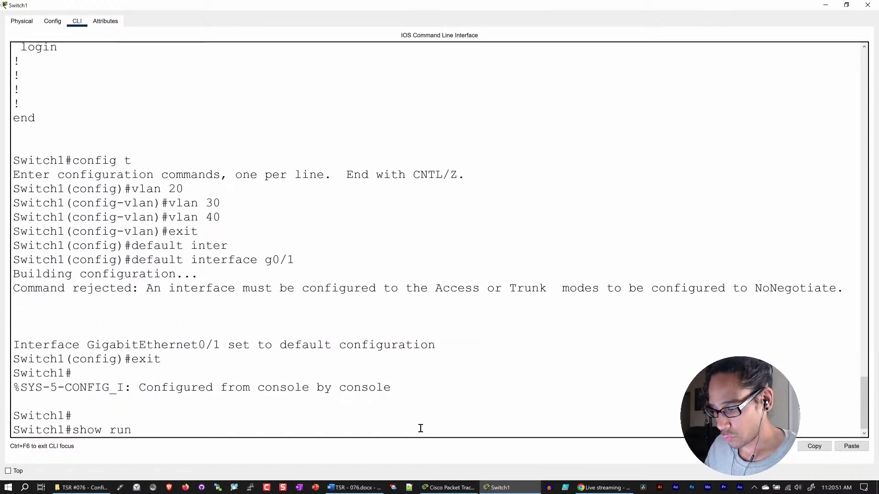
key("Tab")
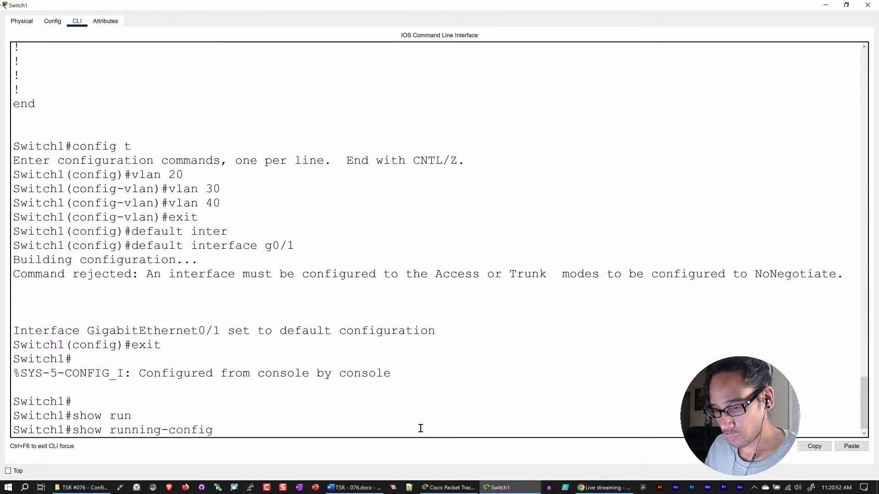
key("Return")
key("space")
key("space")
key("space")
key("space")
key("space")
key("space")
key("space")
key("space")
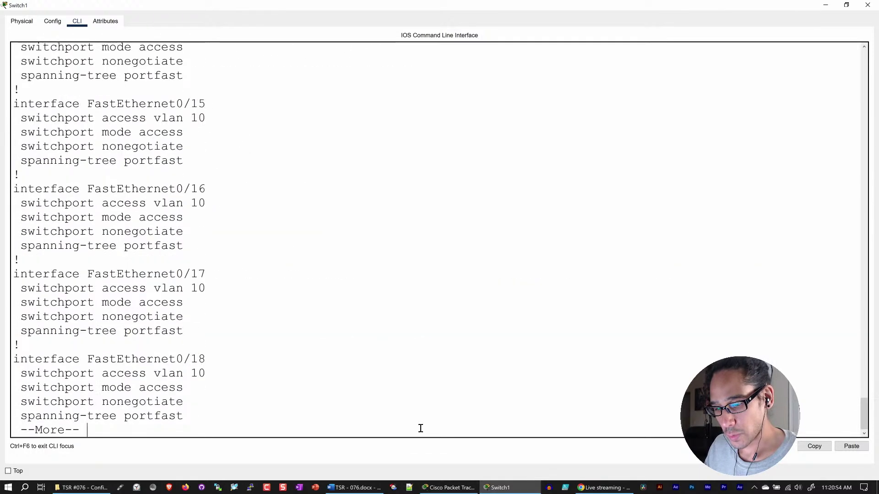
scroll(328, 229, "up", 6)
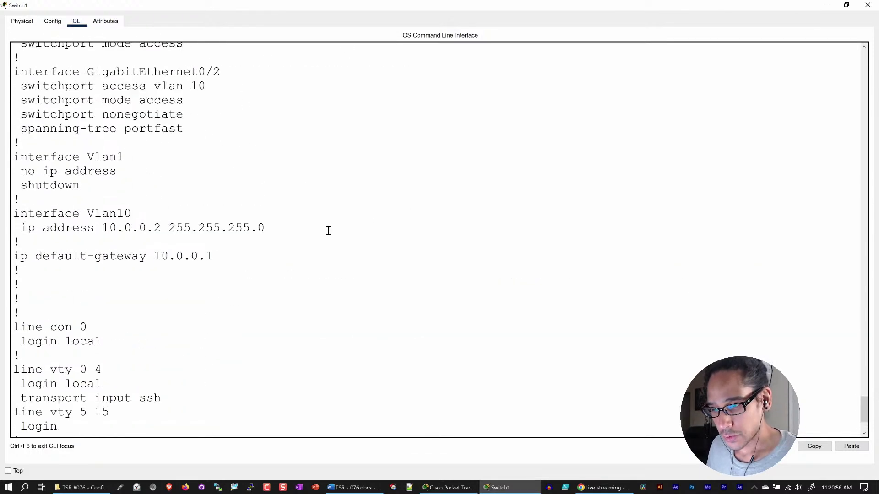
left_click_drag(186, 208, 8, 198)
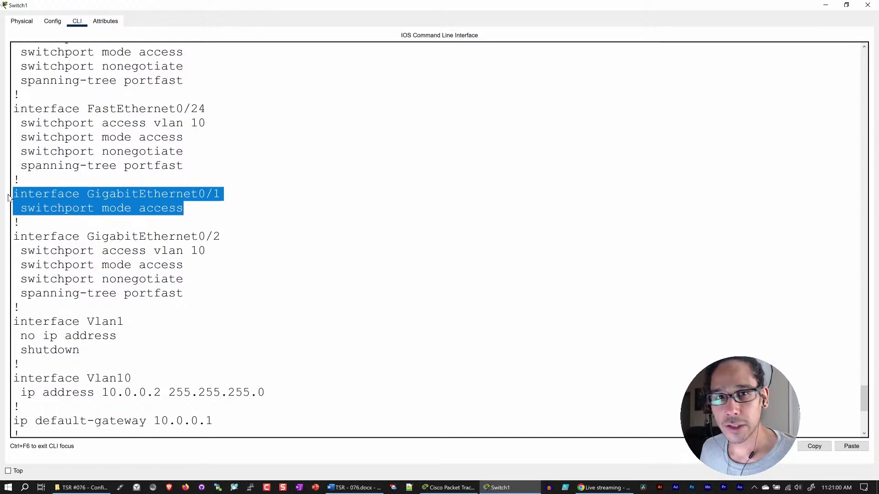
scroll(204, 242, "down", 6)
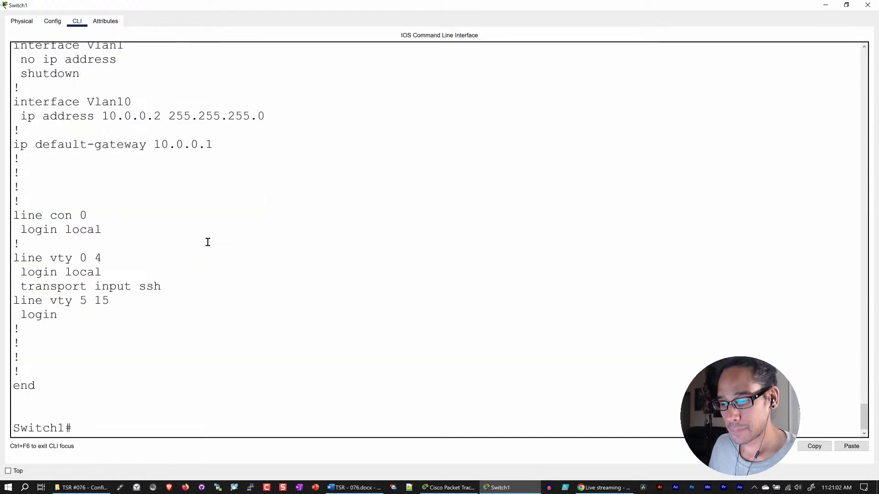
- On Switch1, enter int g0/1 and set switchport mode trunk
type("config t")
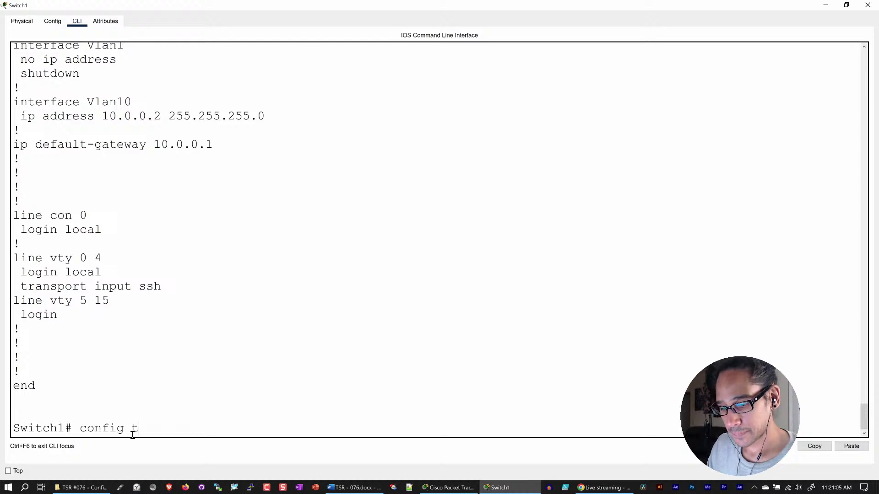
key("Return")
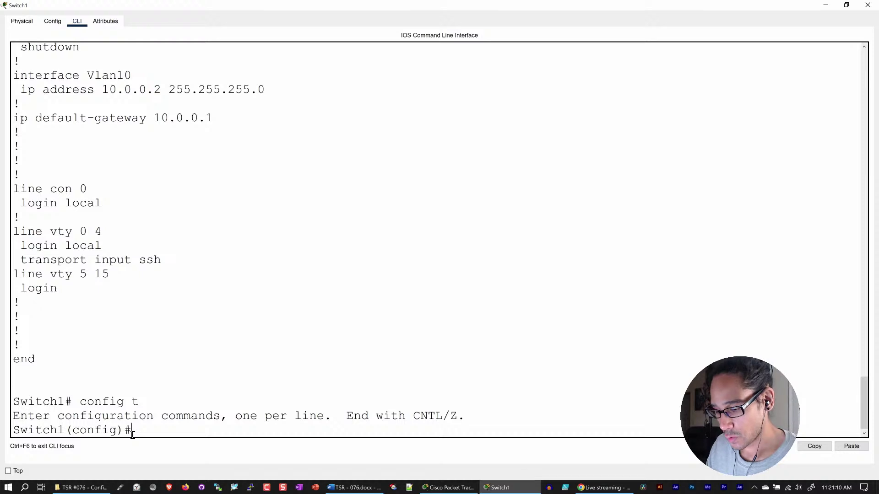
type("int")
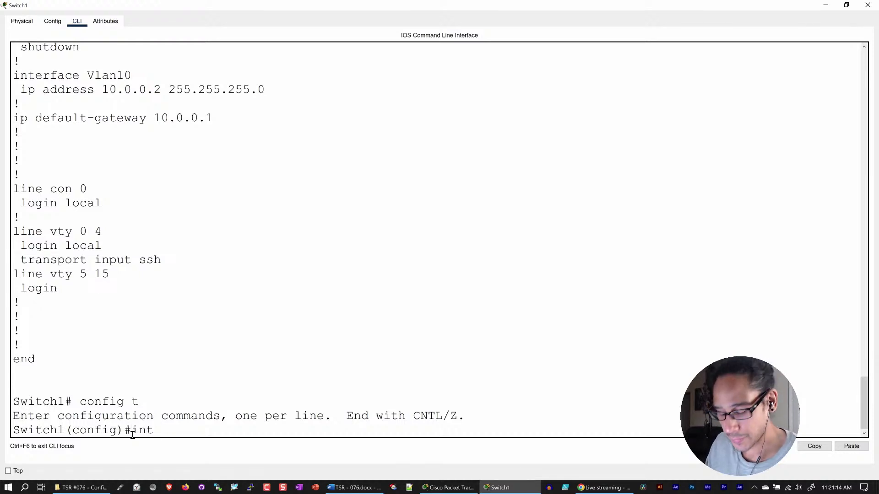
type(" g0/1")
key("Return")
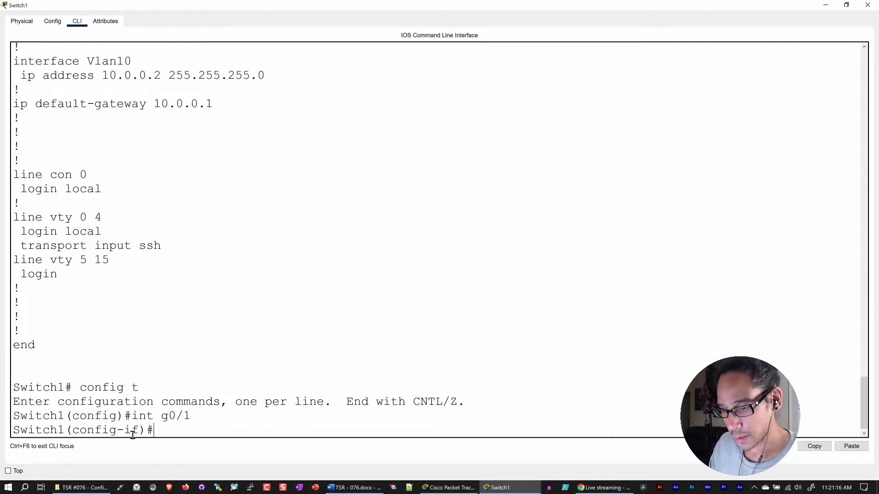
type("swit")
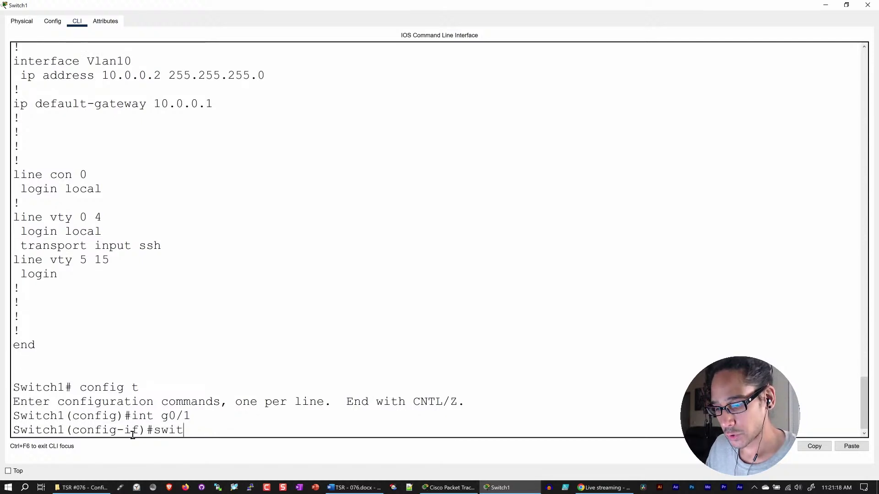
type("chpo")
key("Tab")
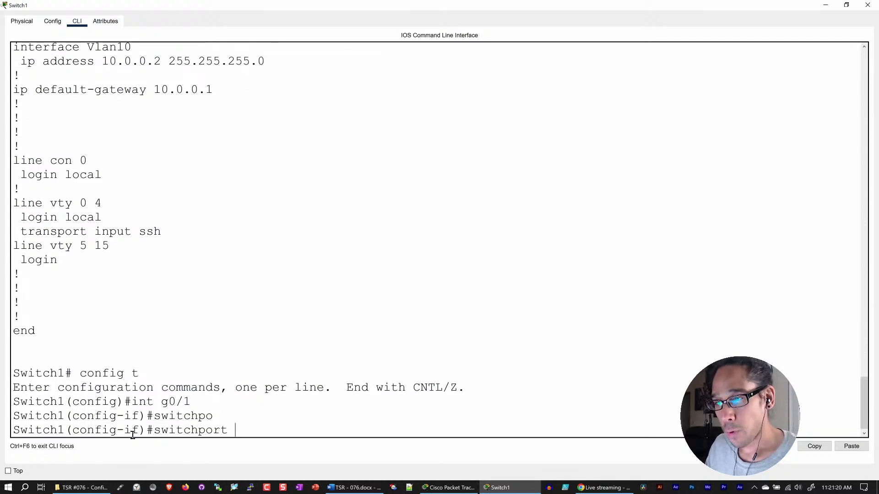
type("mode")
type("tru")
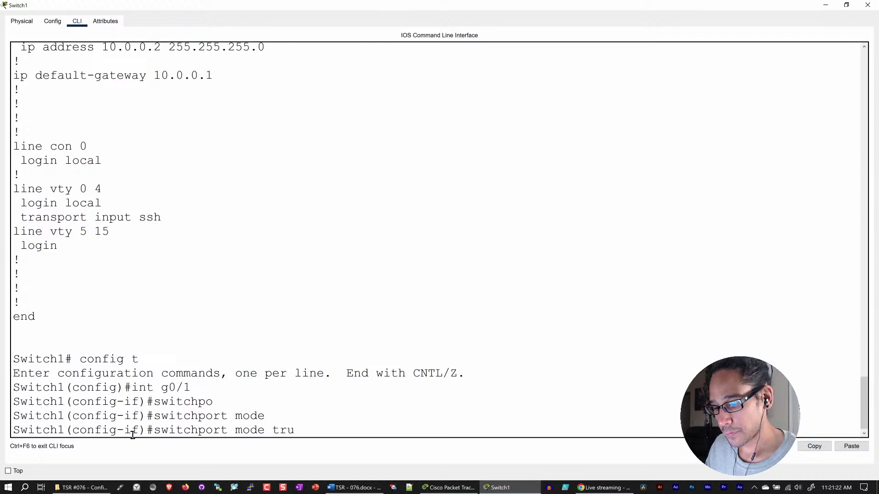
key("Tab")
key("Return")
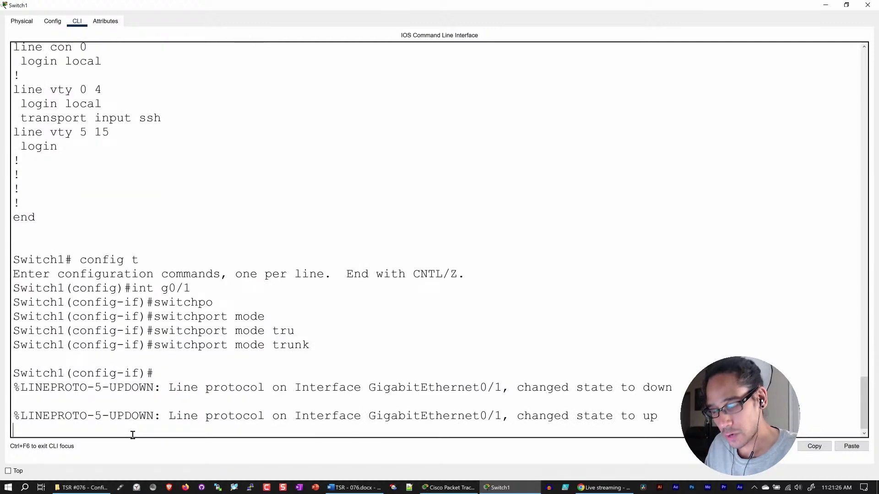
- Apply switchport nonegotiate on g0/1, then submit an incomplete switchport trunk command
key("Return")
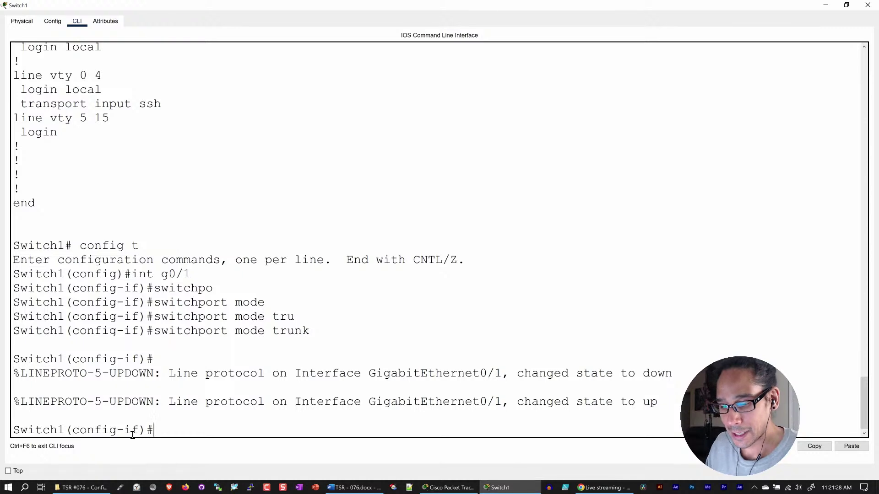
type("s")
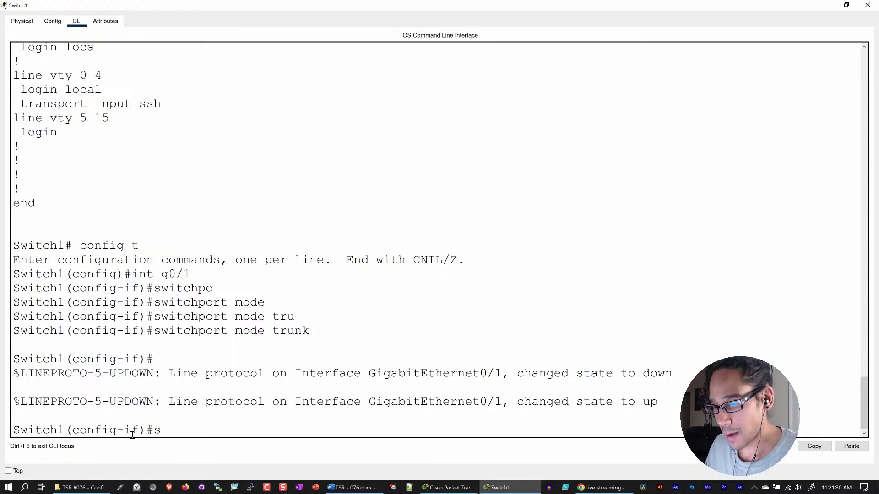
type("with")
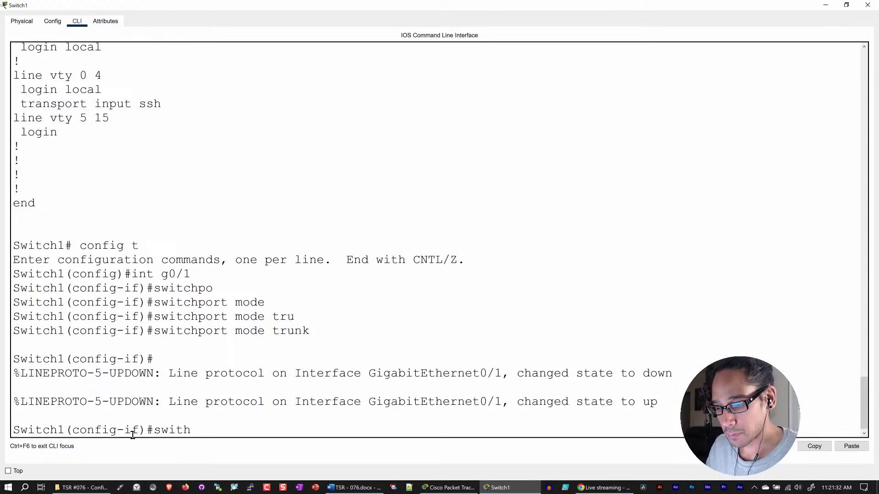
key("BackSpace")
type("ch")
key("Tab")
type("non")
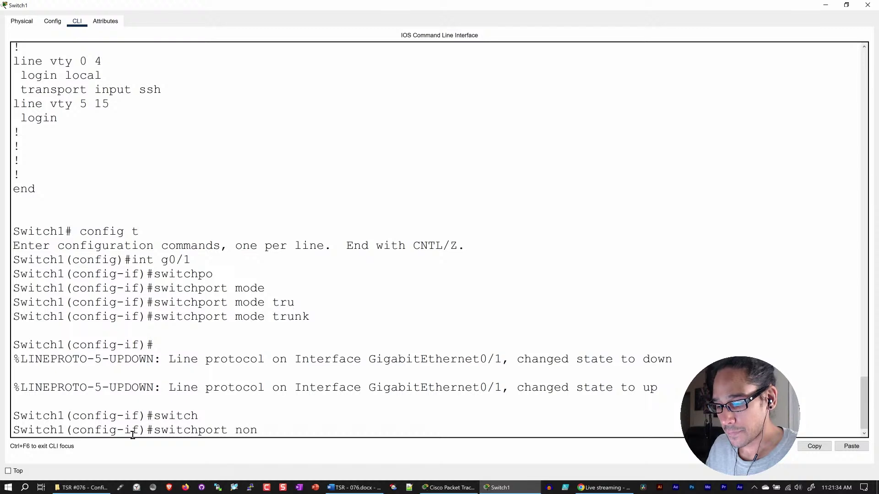
key("Tab")
key("Return")
type("swith")
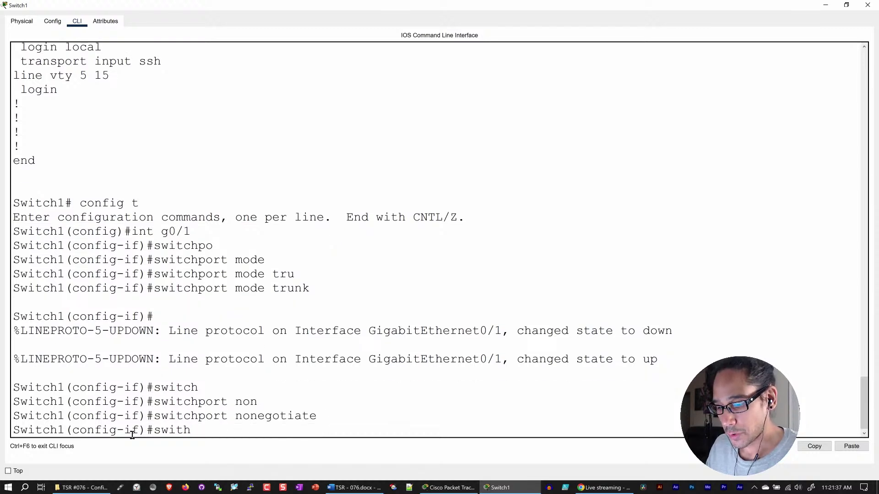
key("BackSpace")
type("ch")
key("Tab")
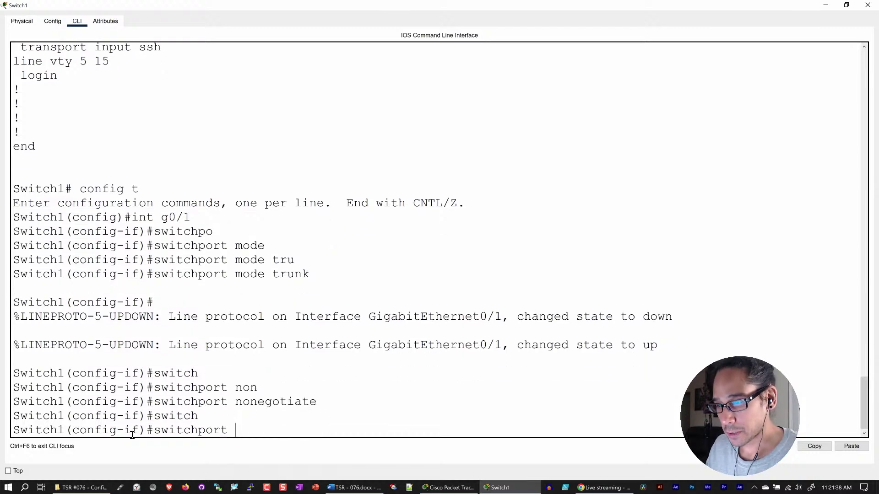
type("trunk")
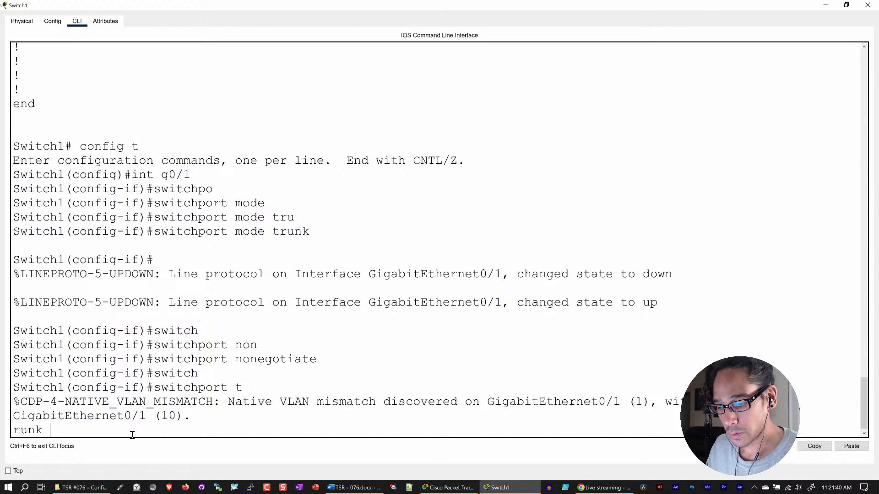
key("Return")
key("Return")
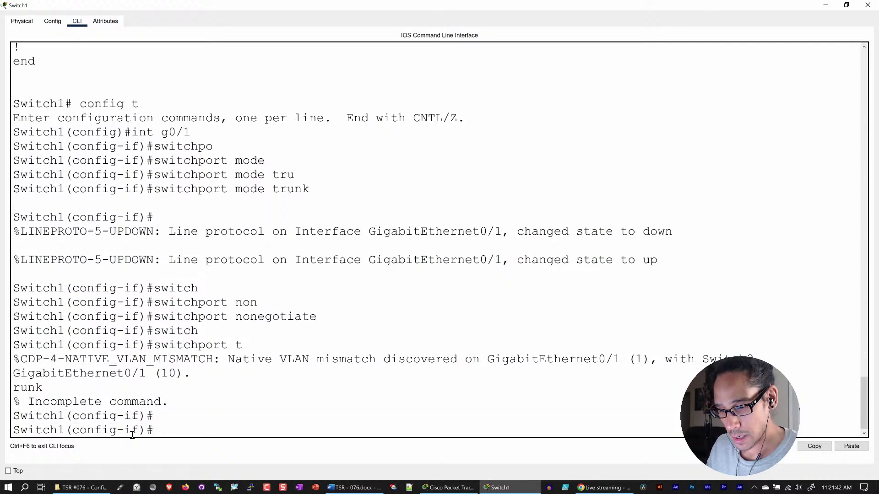
- Enter 'switchport trunk allowed vlan 10,20,30,40' on g0/1, then hide Switch1's console
type("switch")
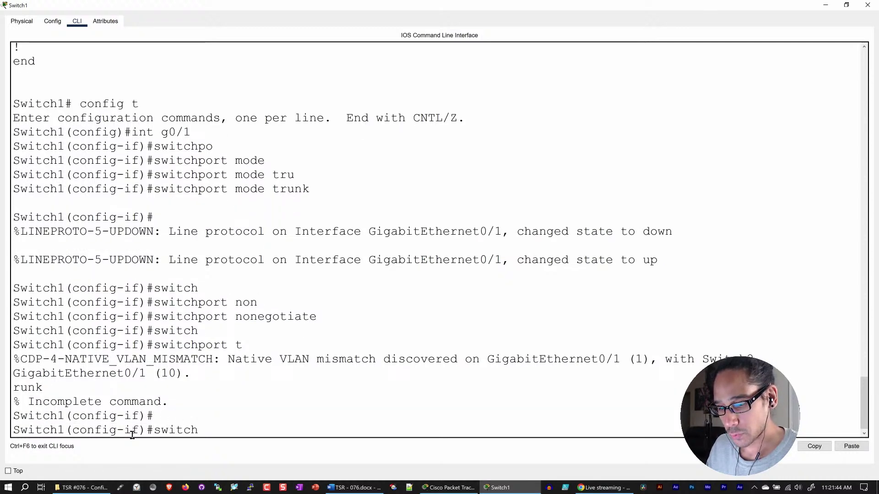
key("Tab")
type("trun")
key("Tab")
type("a")
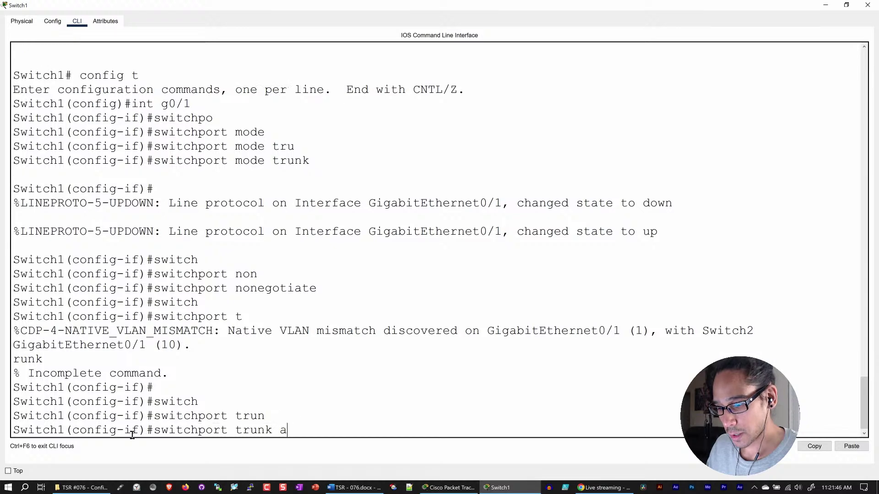
type("lloow")
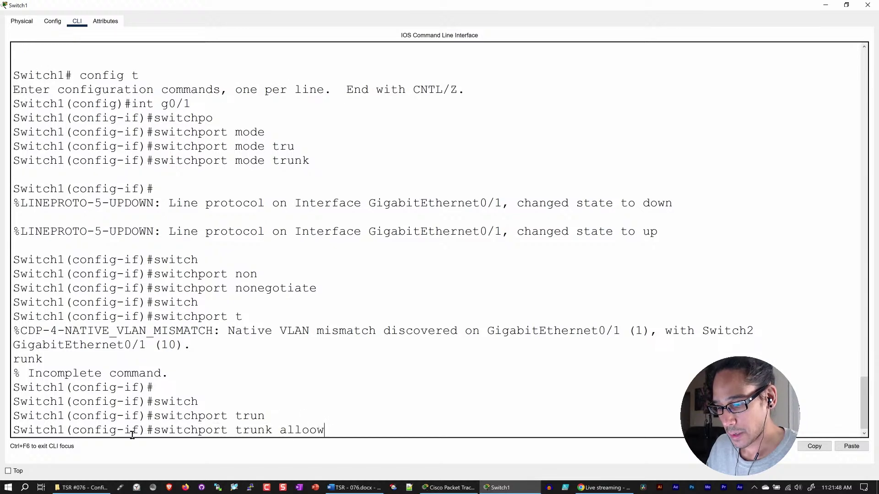
key("BackSpace")
key("BackSpace")
type("we")
key("BackSpace")
key("Tab")
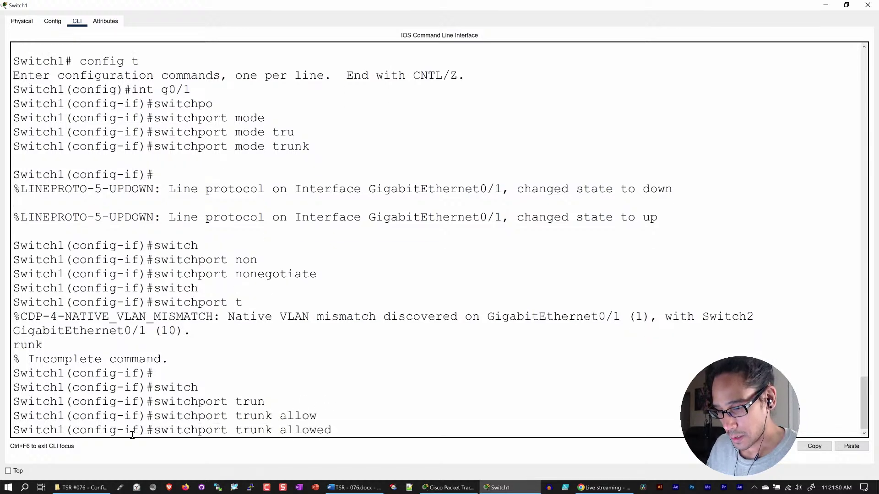
type("vlan")
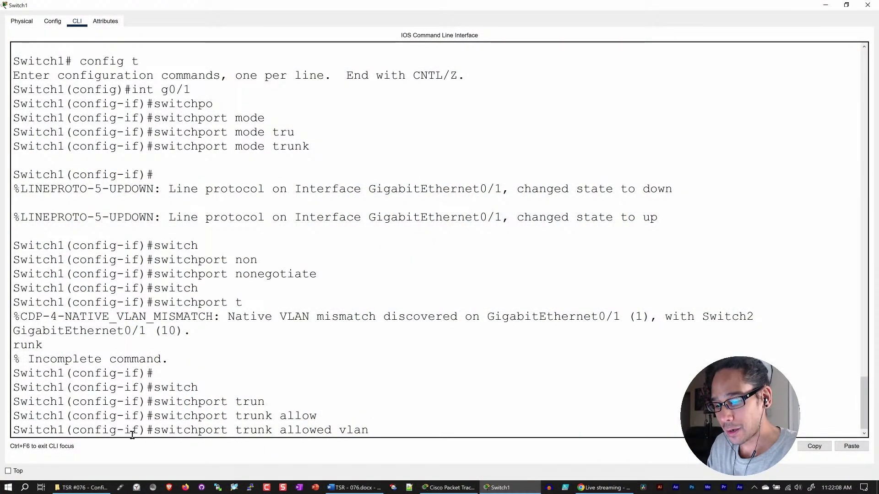
type("10,")
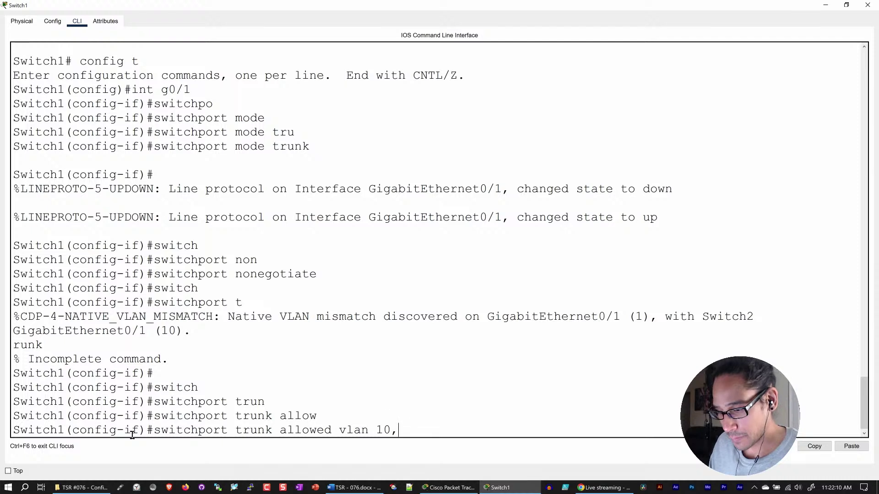
type("20")
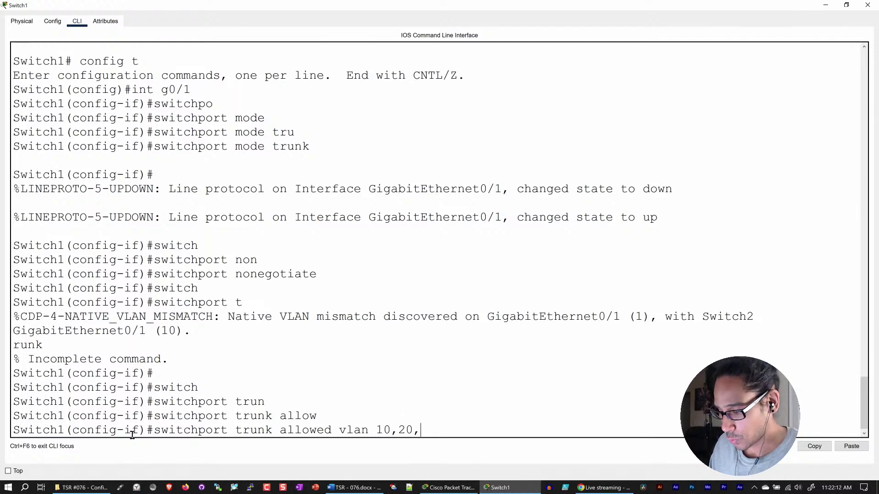
type(",20")
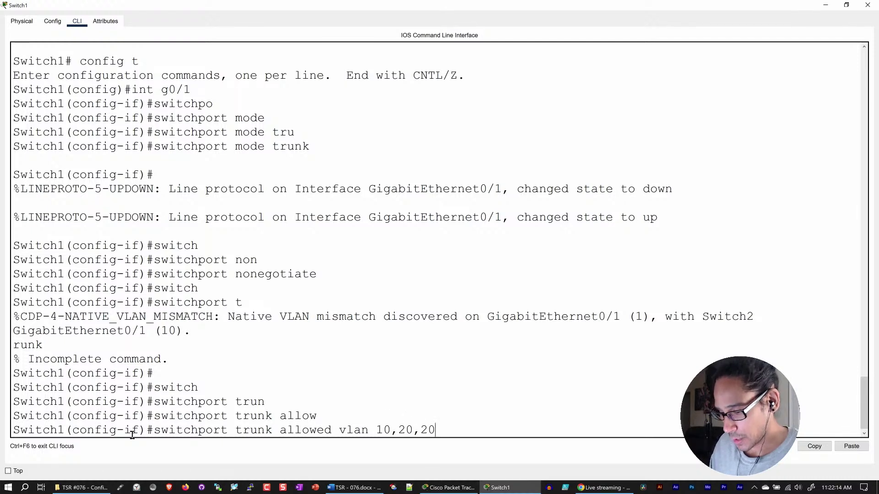
key("BackSpace")
key("BackSpace")
type("30,40")
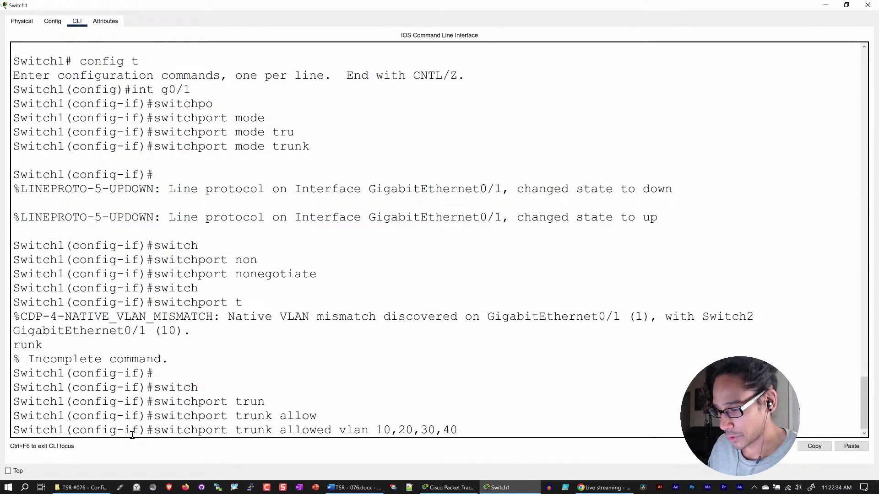
key("Return")
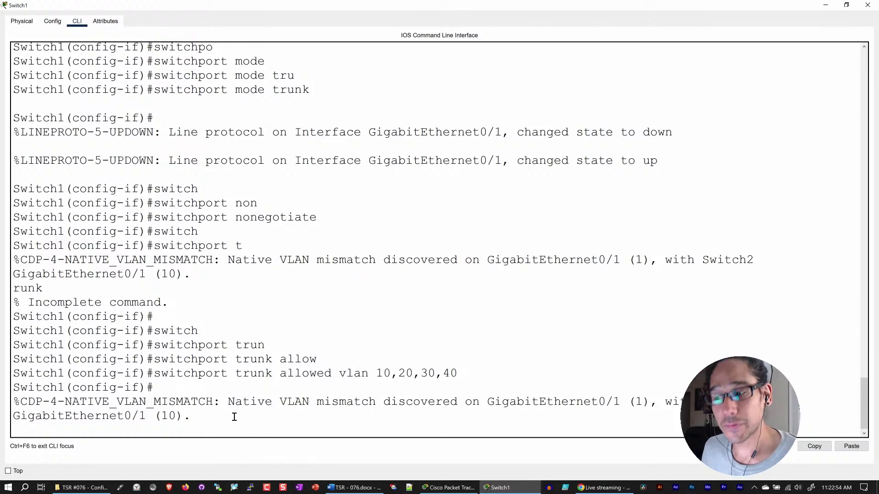
key("Return")
key("Return")
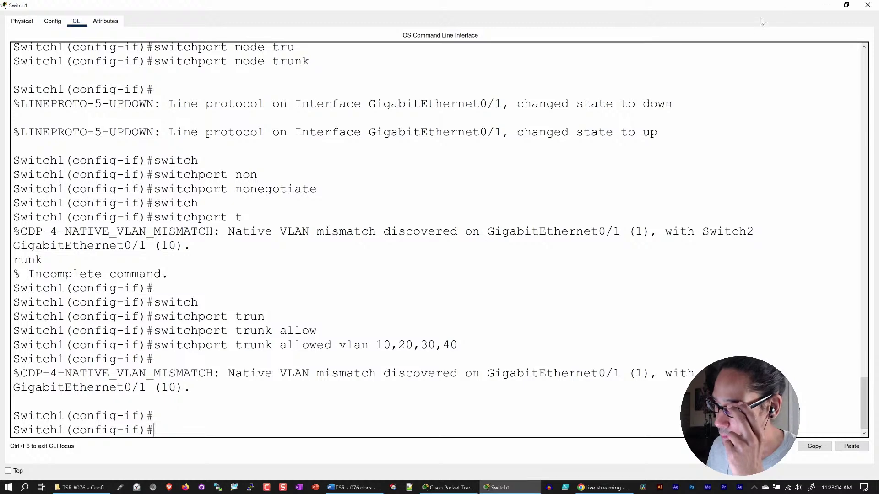
left_click(826, 5)
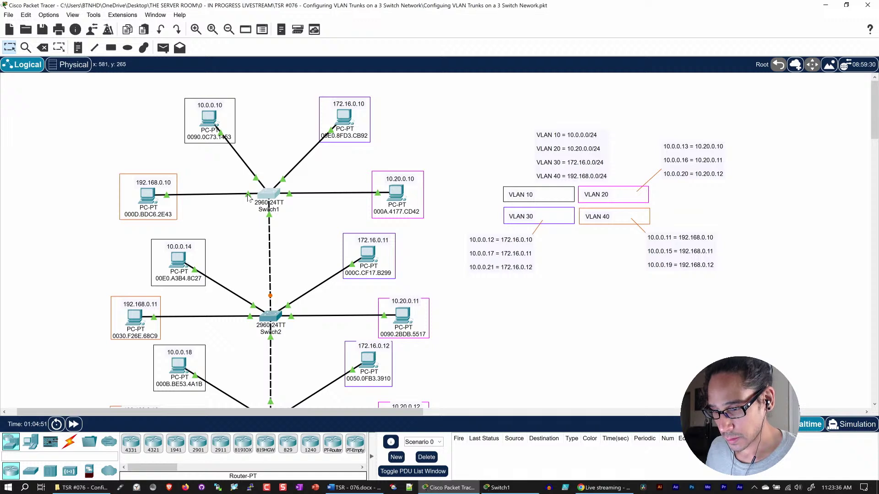
- Inspect the PC-to-Switch1 links in the topology, then bring Switch1's CLI back
mouse_move(248, 197)
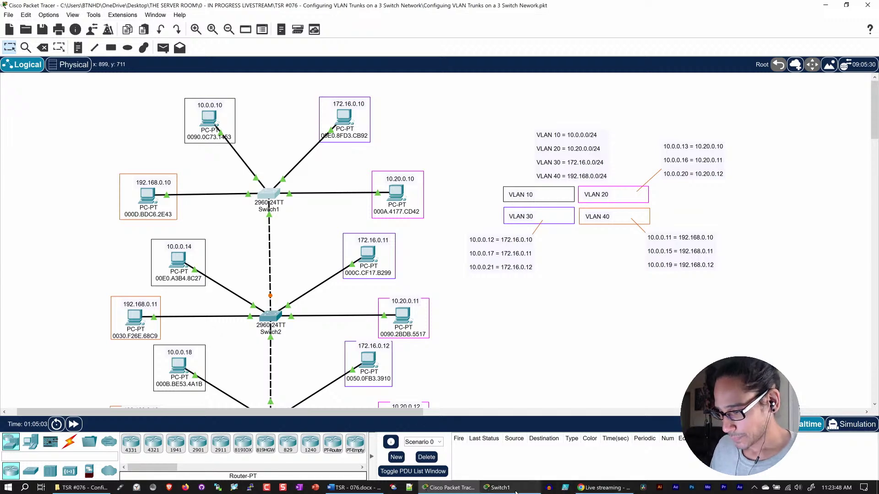
left_click(500, 488)
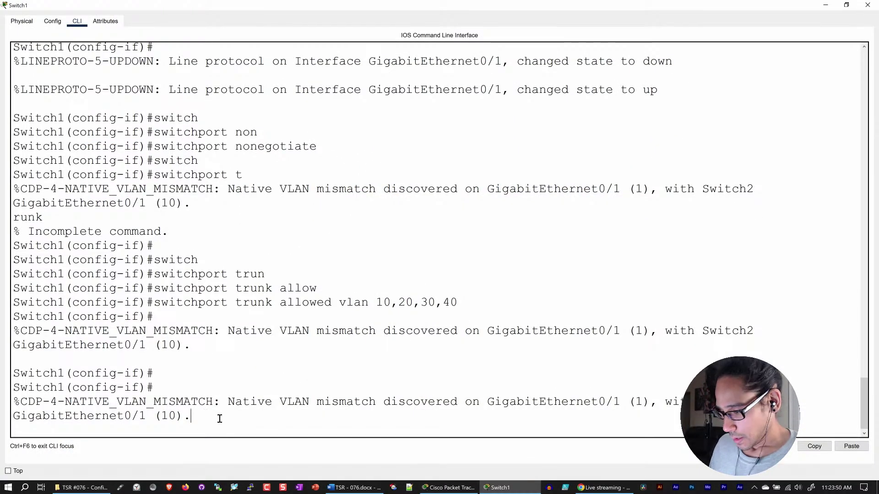
- Leave the uplink interface and assign Fa0/4 to access VLAN 30
key("Return")
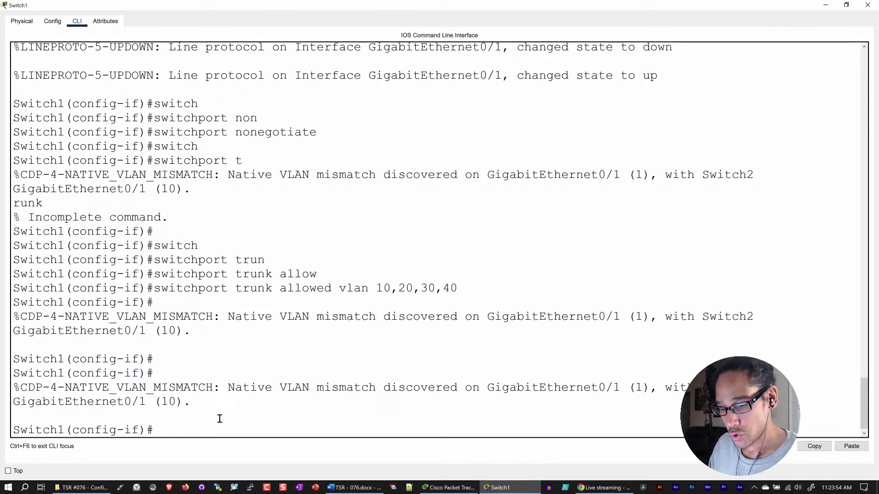
type("exit")
key("Return")
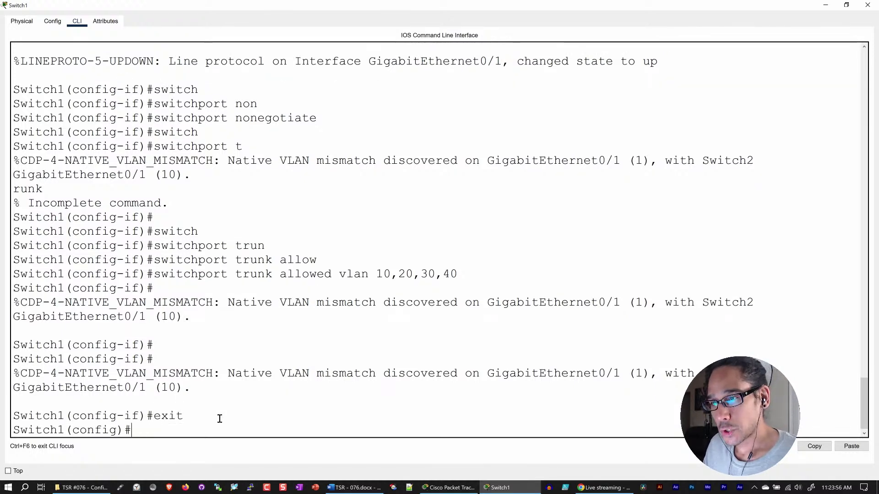
type("int")
key("Tab")
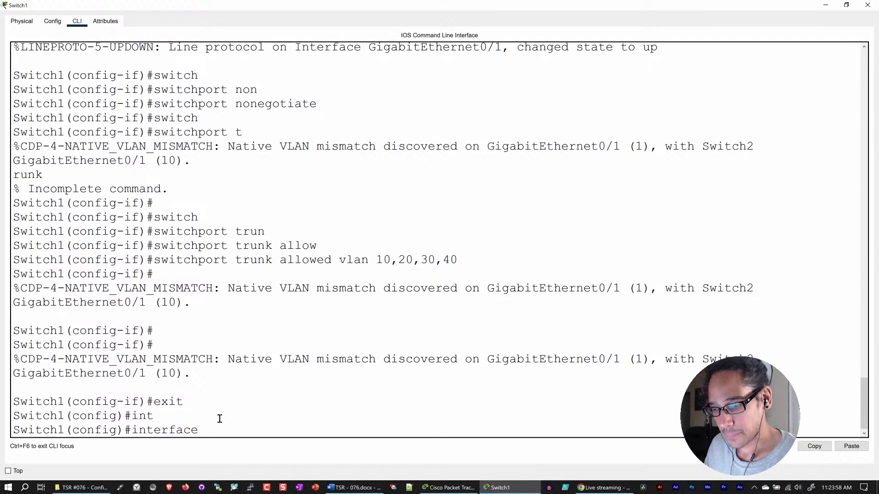
type("f")
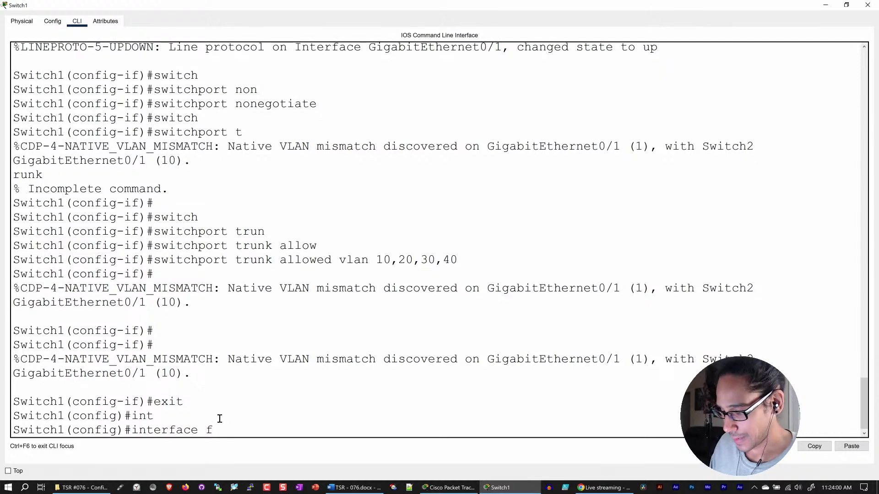
type("0/4")
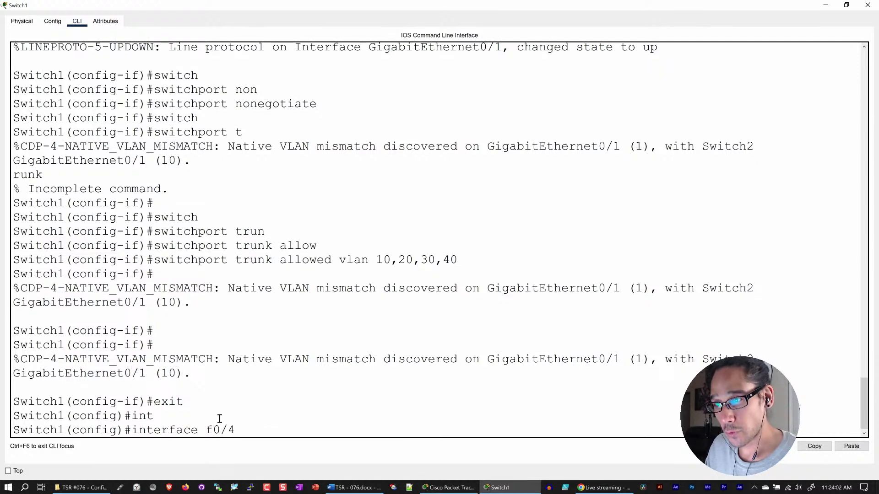
key("Return")
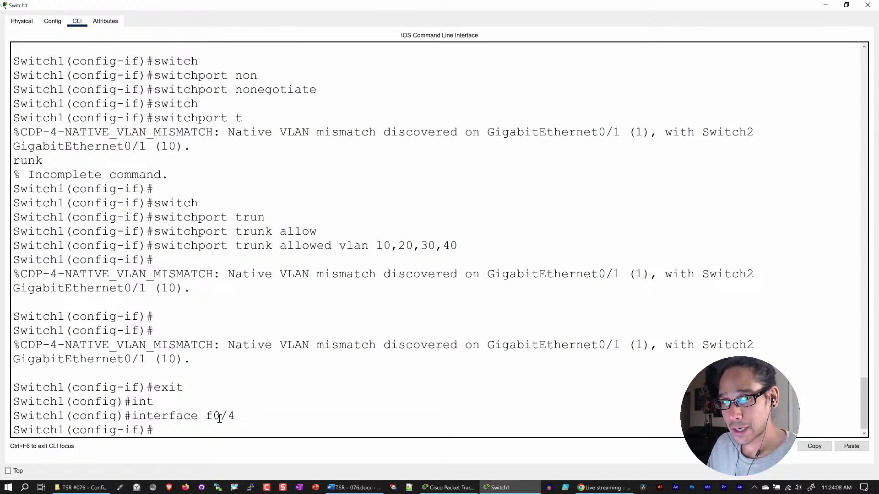
type("swith")
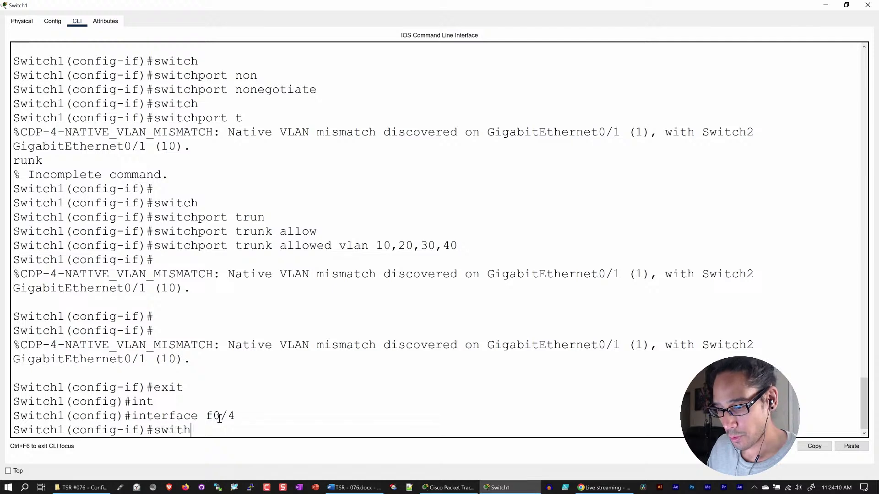
key("BackSpace")
type("ch")
key("Tab")
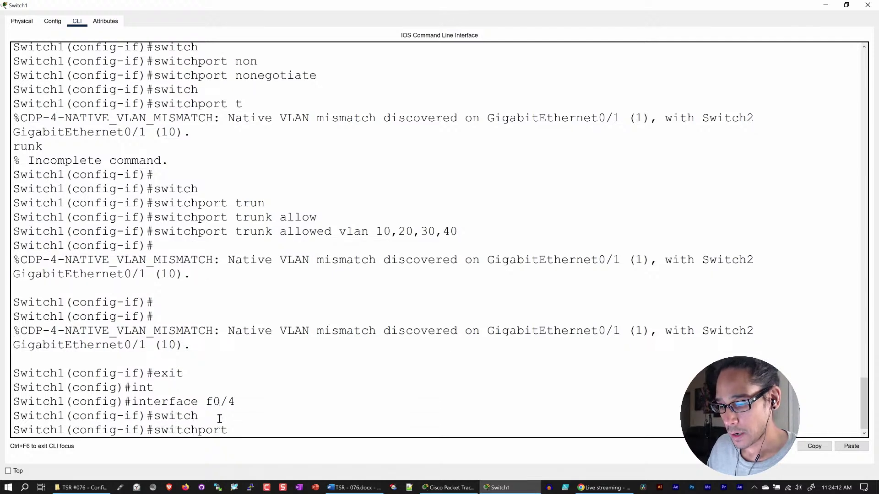
type("acc")
key("Tab")
type("valn")
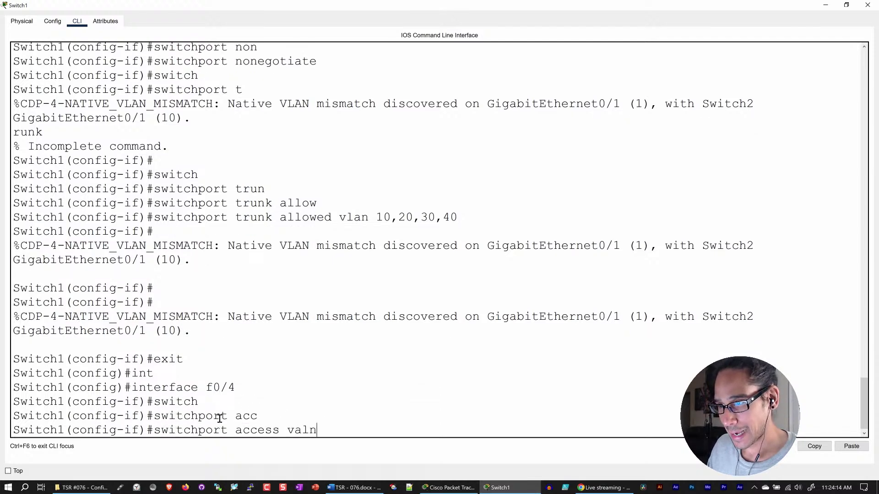
type(" 30")
key("Return")
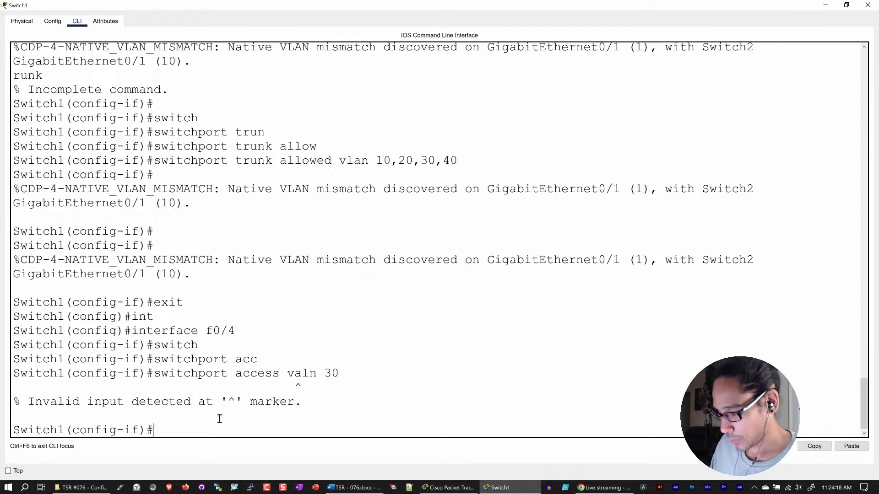
key("Up")
key("BackSpace")
key("BackSpace")
key("BackSpace")
key("BackSpace")
key("BackSpace")
key("BackSpace")
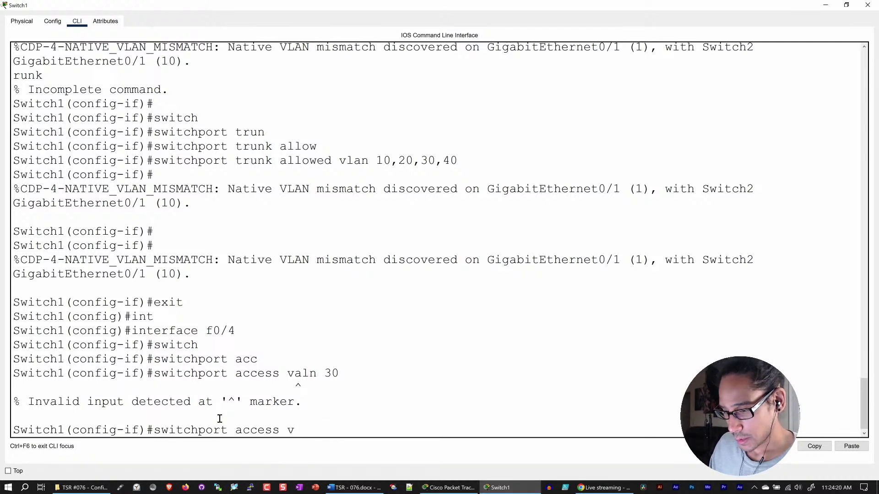
type("lan 30")
key("Return")
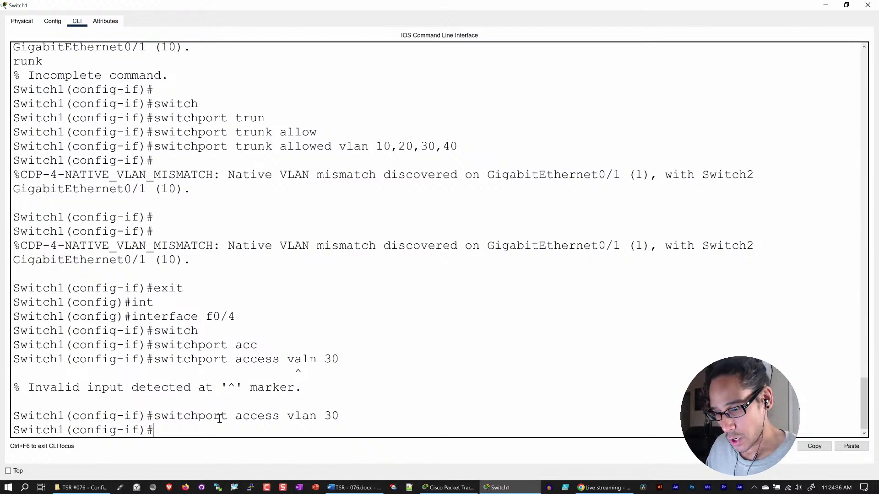
- Assign Fa0/3 to access VLAN 20
type("int")
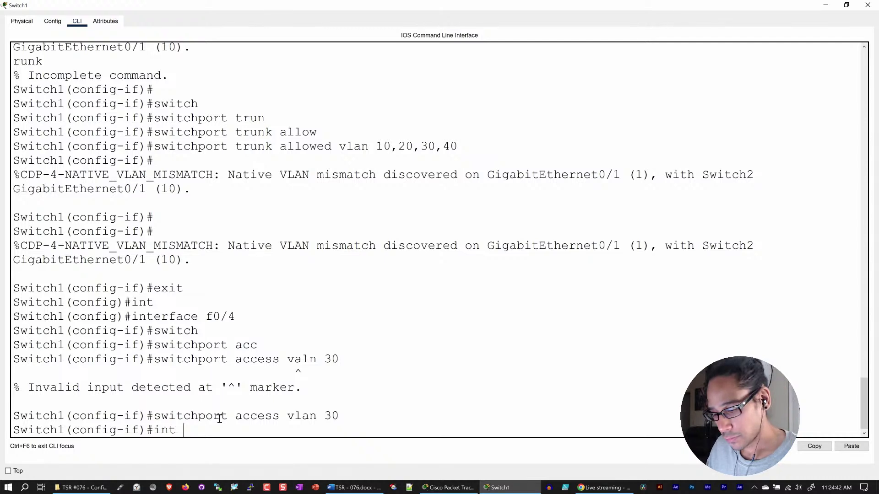
type("f")
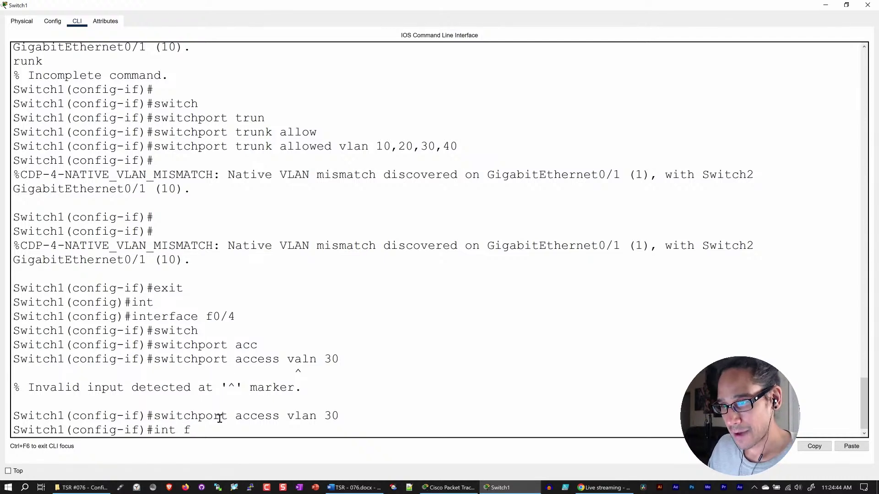
type("0/3")
key("Return")
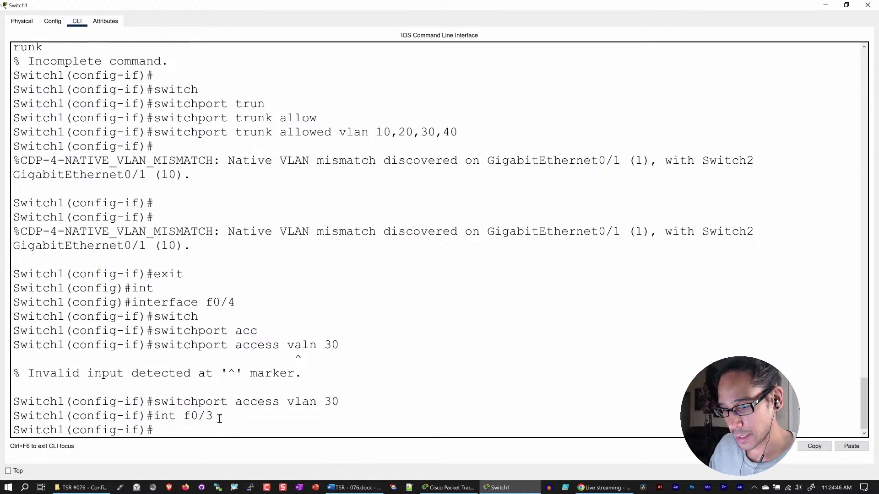
type("swi")
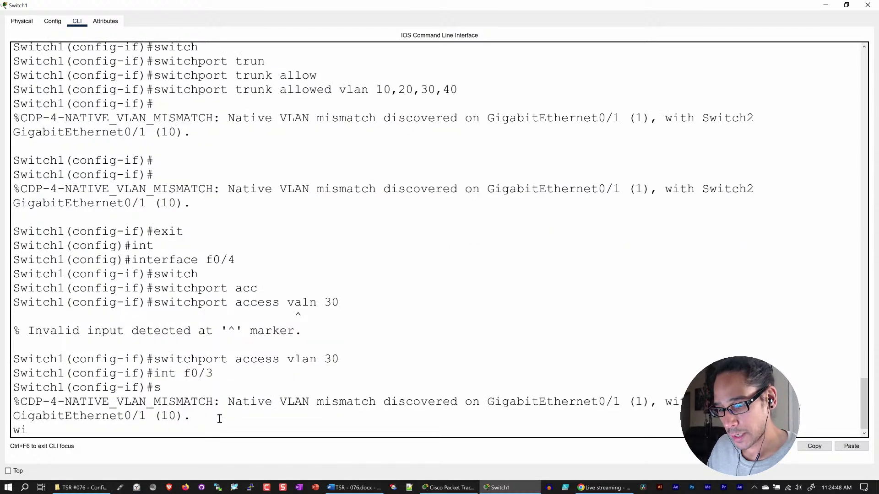
key("BackSpace")
key("BackSpace")
key("Return")
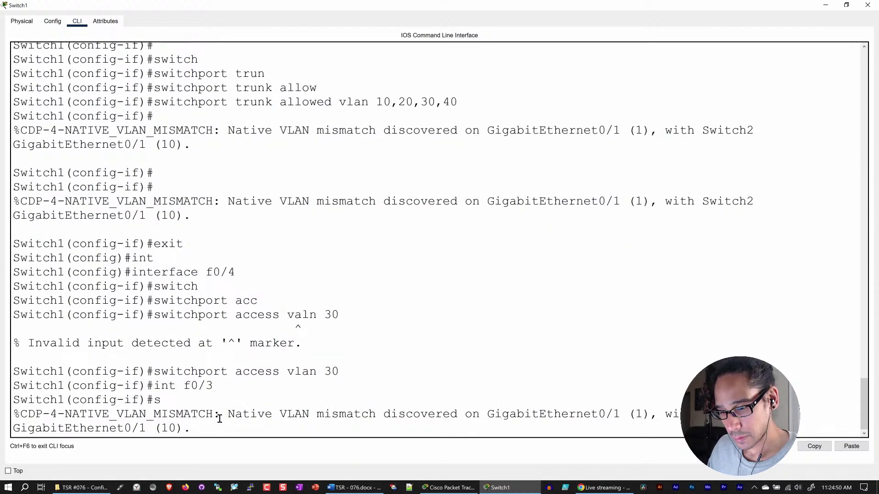
type("switch")
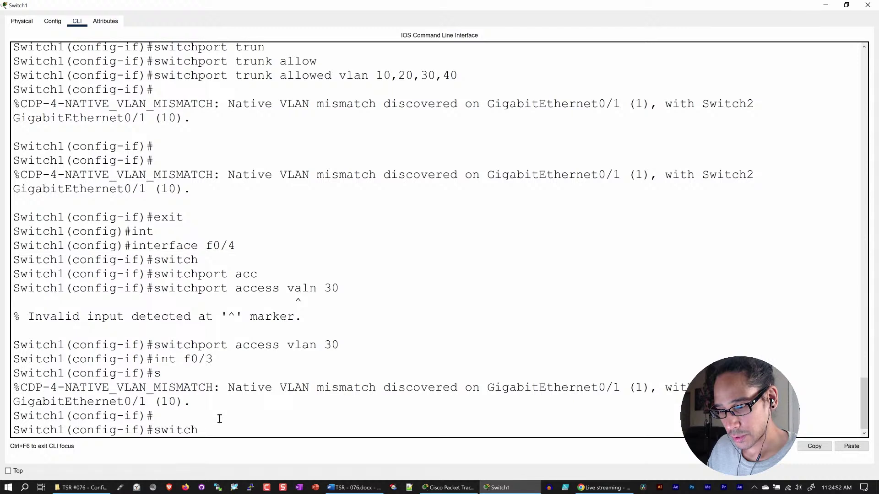
type("port acc")
key("Tab")
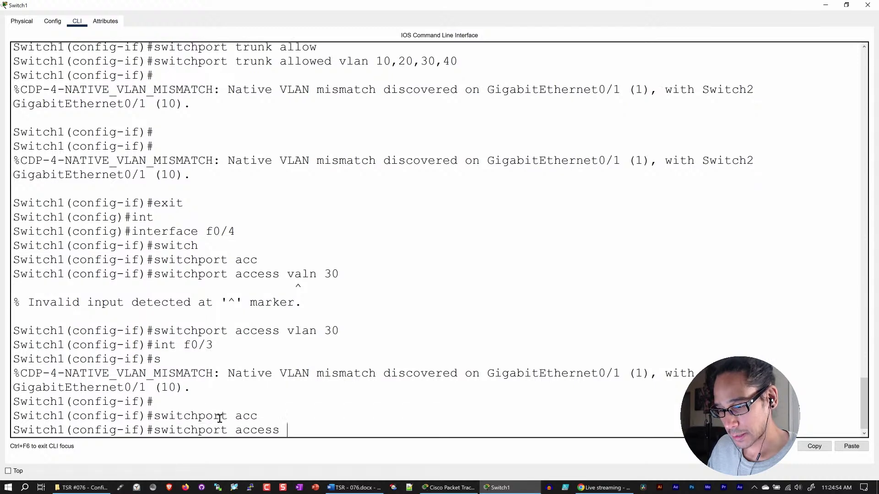
type("vl")
key("Tab")
type("20")
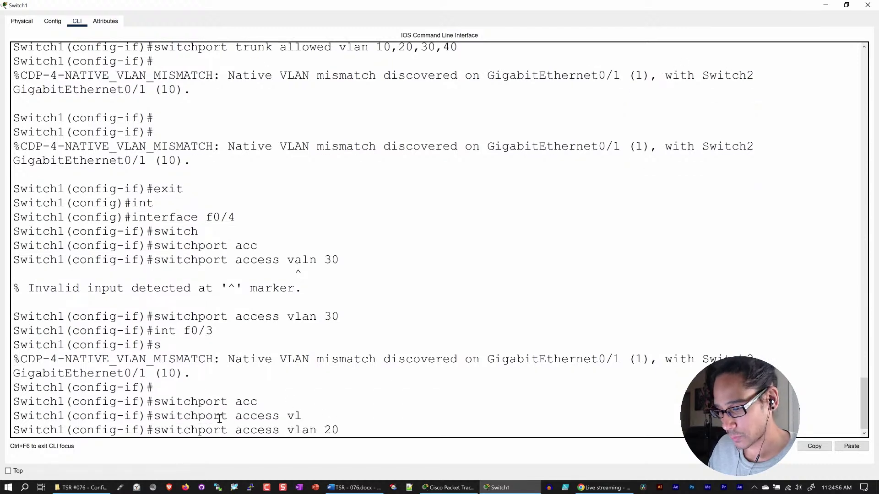
key("Return")
key("Return")
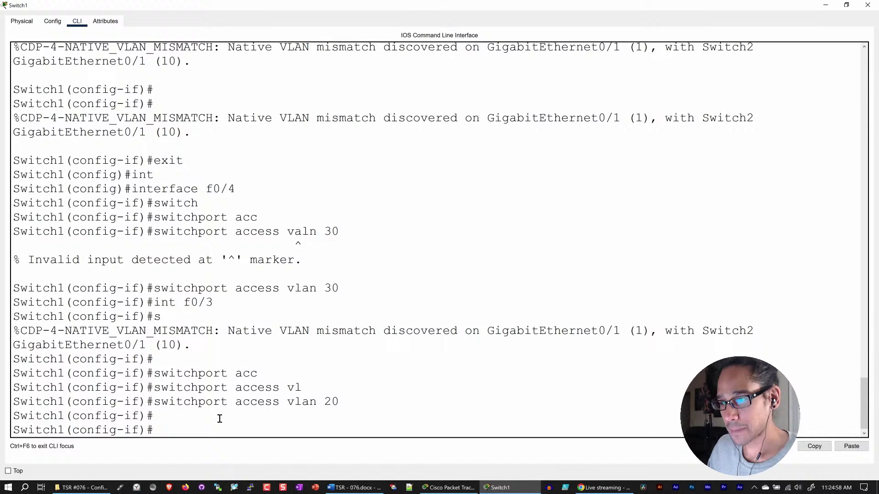
- Assign Fa0/1 to access VLAN 40 and exit back to privileged mode
type("int")
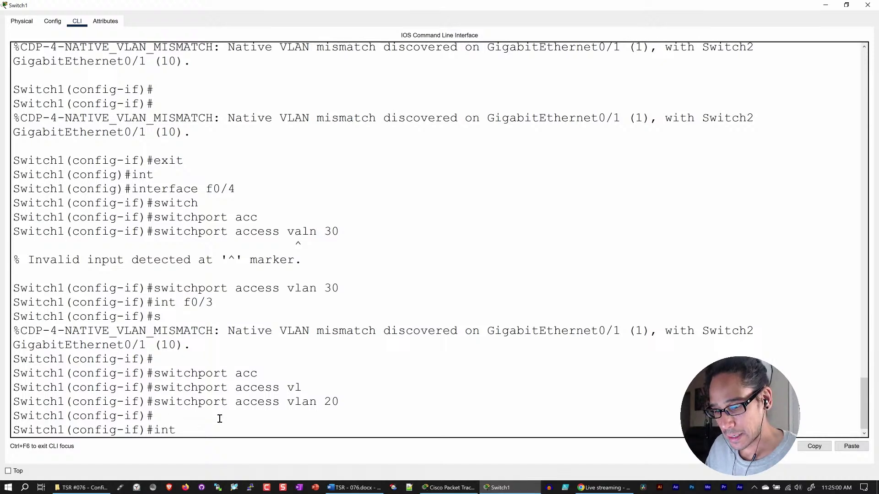
type(" f0/")
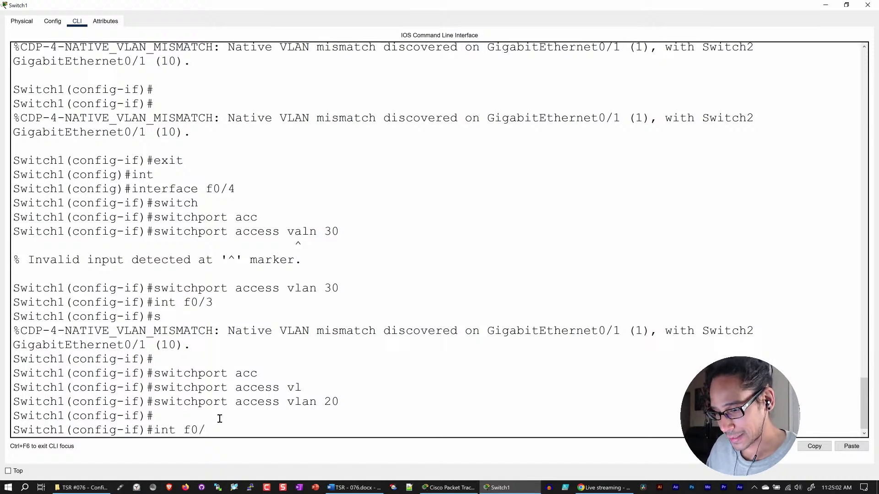
type("1")
key("Return")
type("swith")
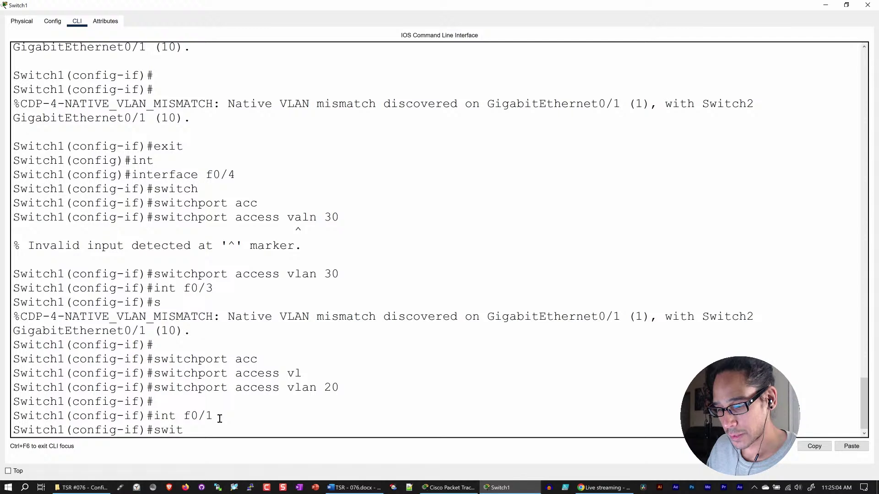
key("Tab")
type("c")
key("Tab")
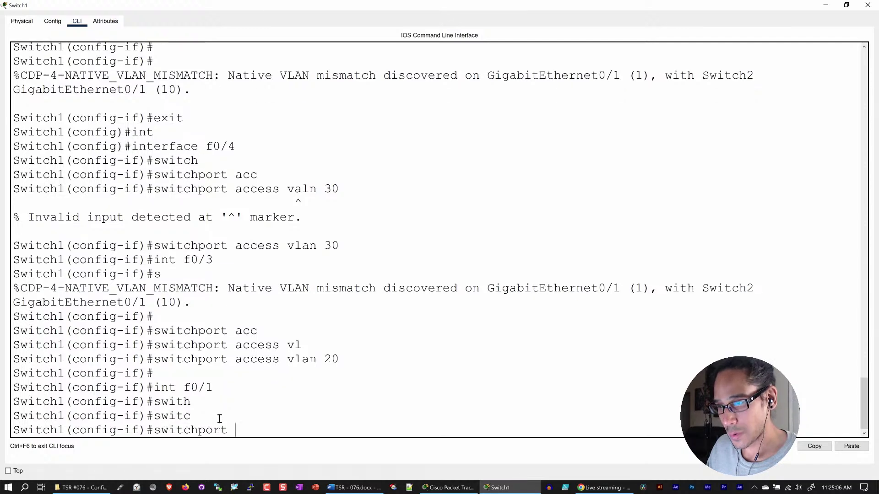
type("access v")
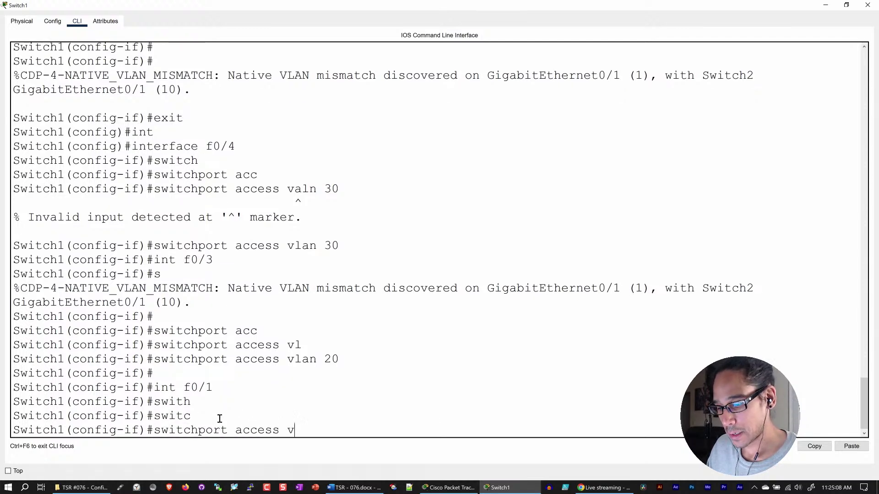
type("lan 40")
key("Return")
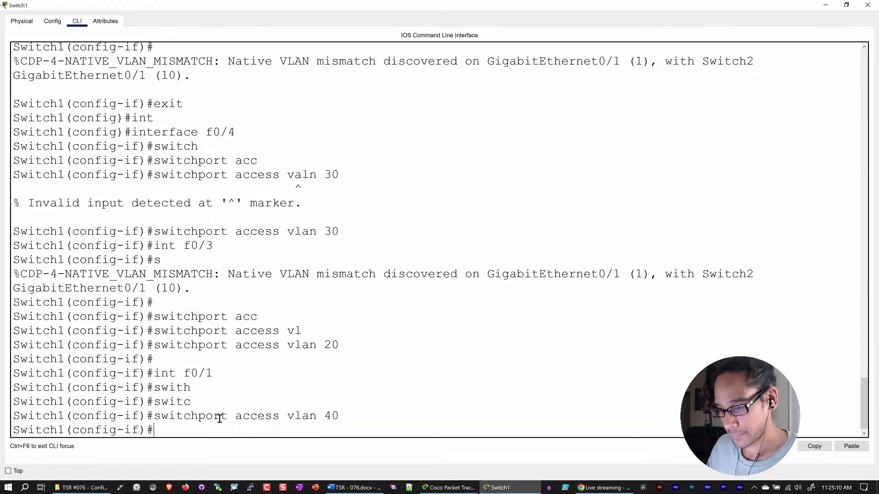
key("Return")
type("exit")
key("Return")
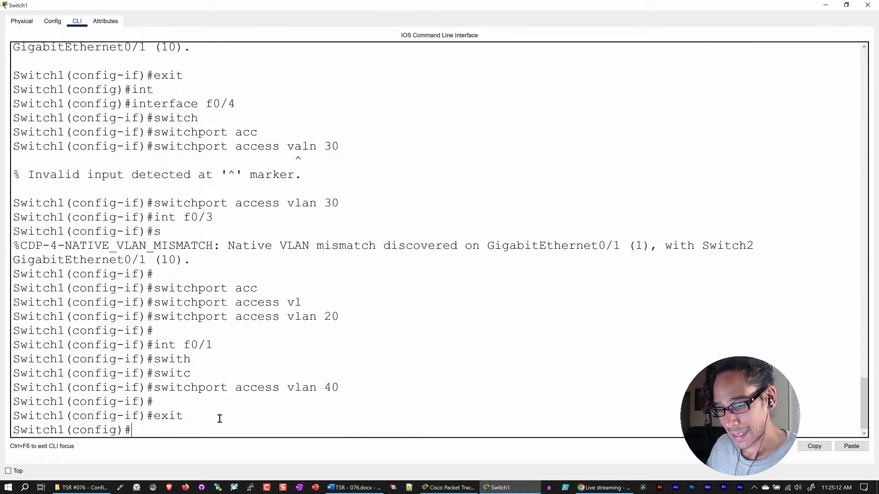
type("exit")
key("Return")
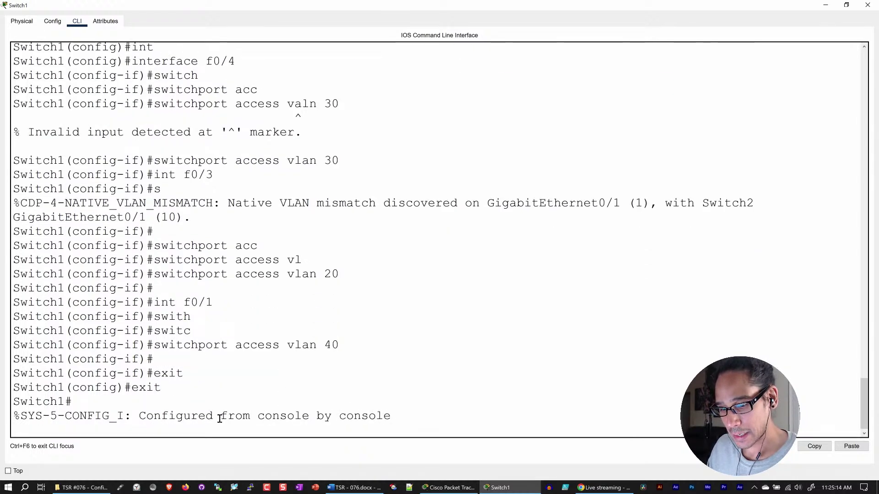
- Save Switch1's running configuration to startup with copy run start
key("Return")
key("Return")
type("copy run start")
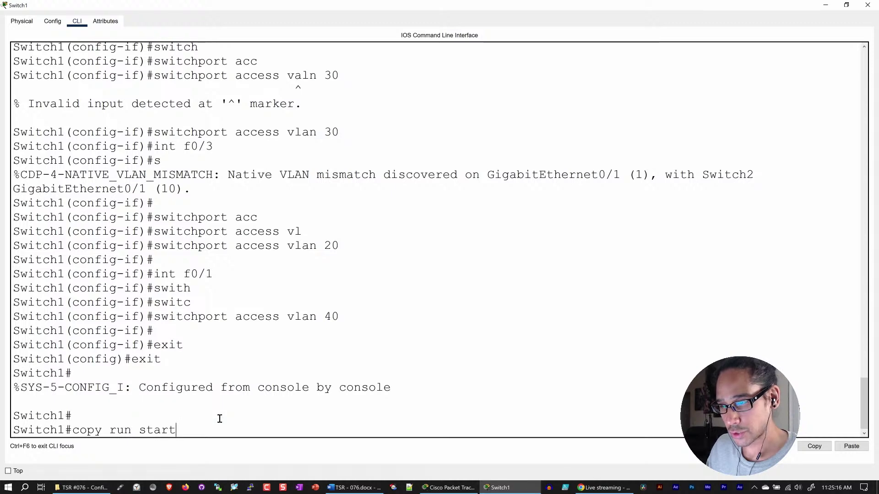
key("Return")
key("Return")
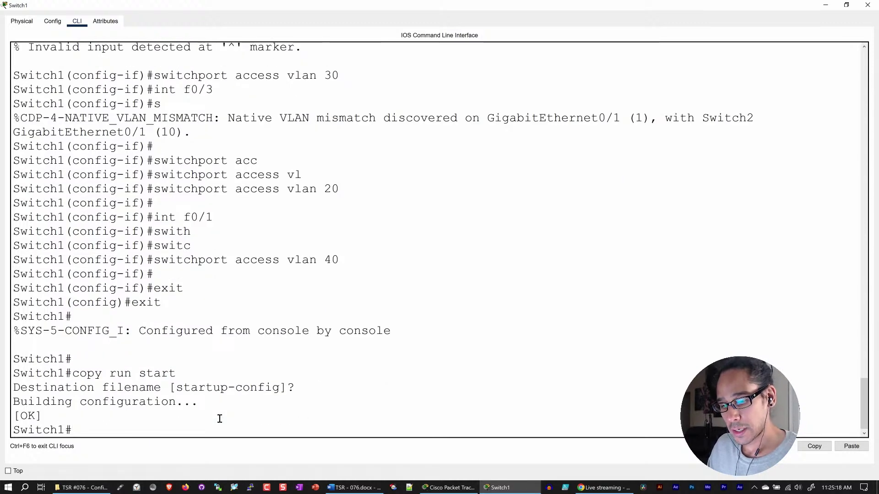
- List Switch1's running-config and page down to confirm Fa0/1 is an access port in VLAN 40
type("show run")
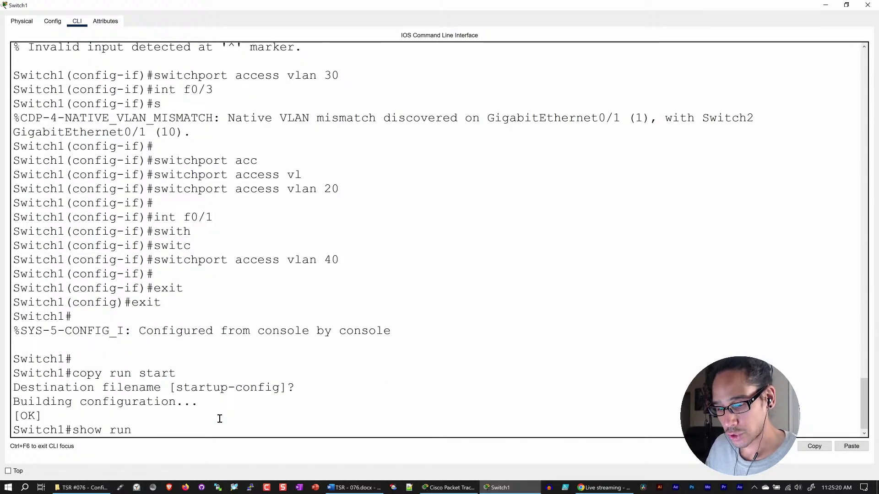
key("Tab")
key("Return")
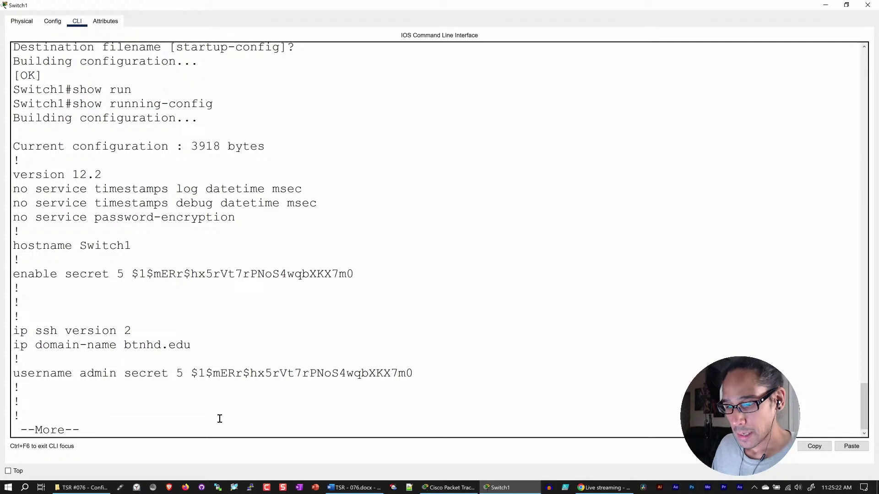
key("q")
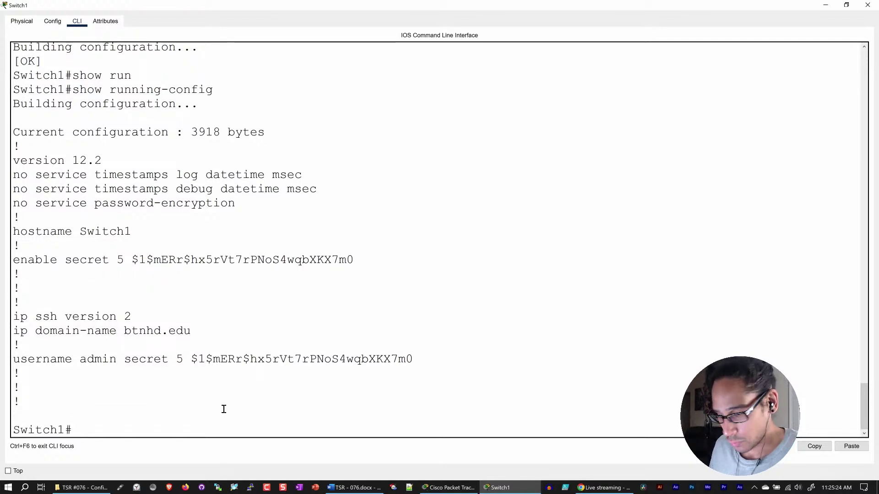
type("show run")
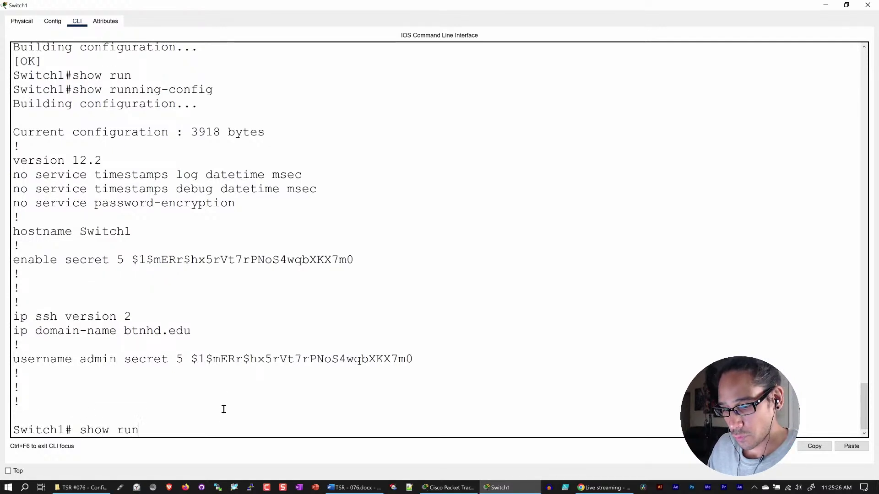
key("Tab")
key("Return")
key("space")
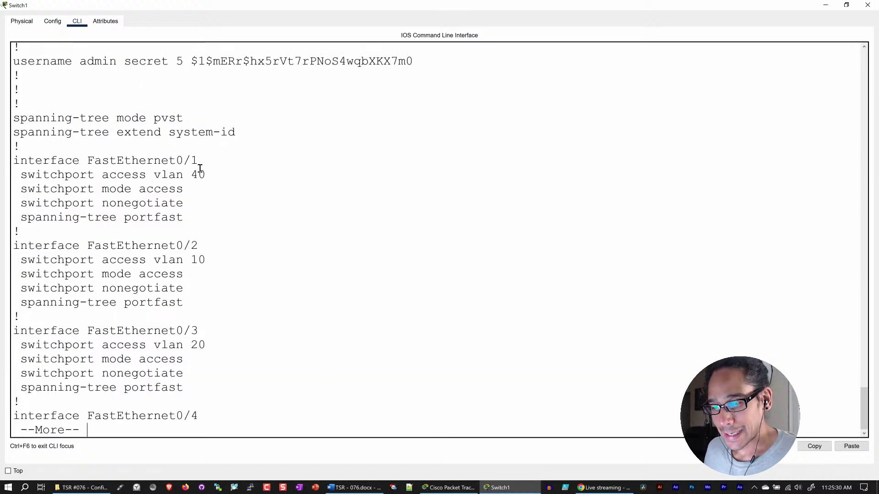
left_click_drag(210, 173, 124, 176)
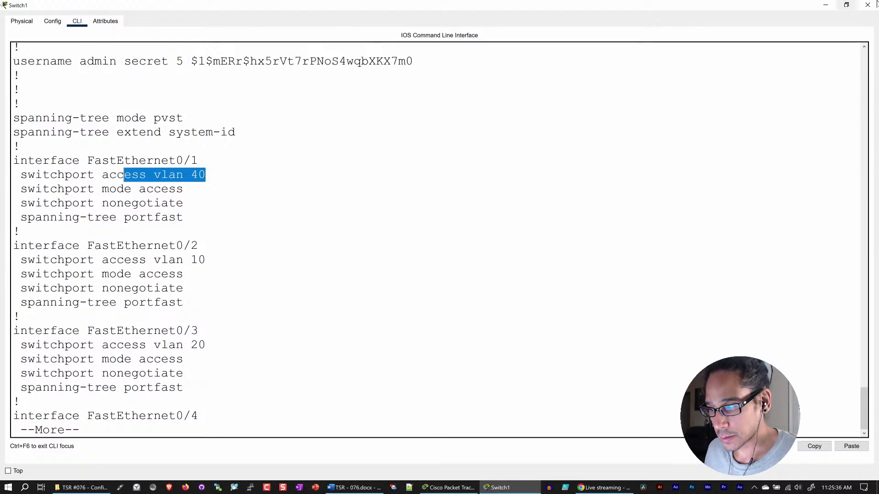
left_click(825, 5)
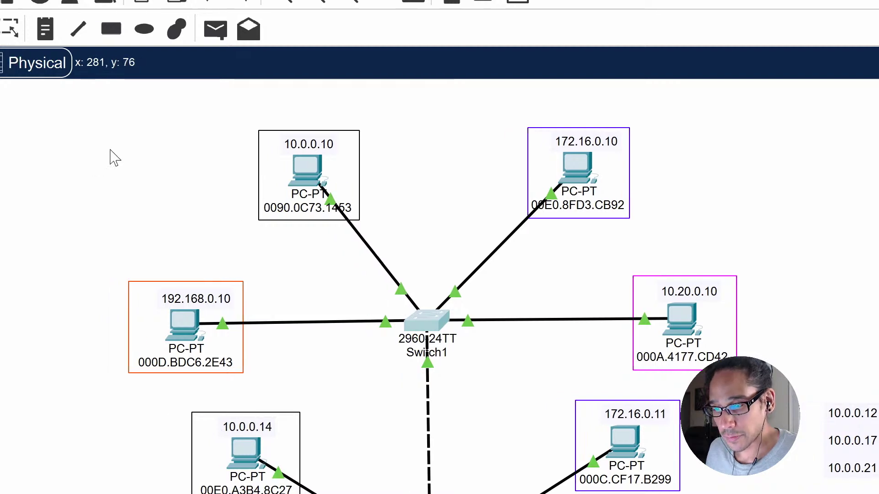
- Turn on Always Show Port Labels in Logical Workspace in the Preferences dialog
left_click(109, 31)
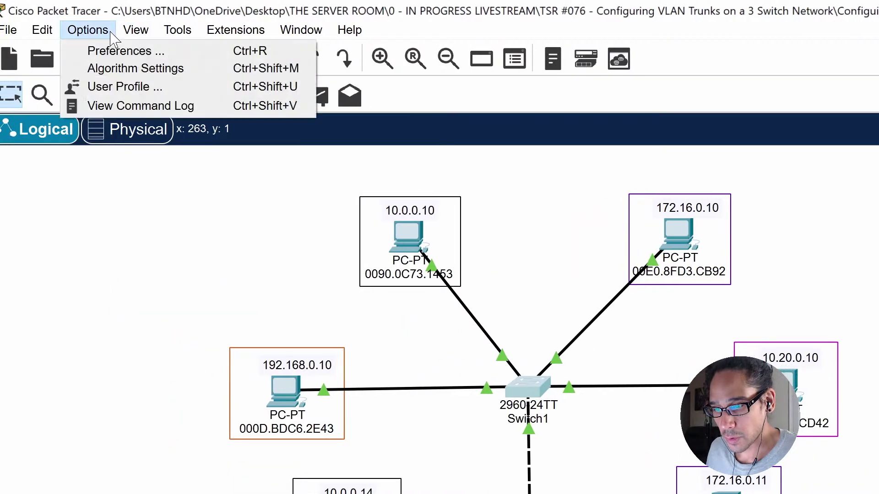
left_click(118, 50)
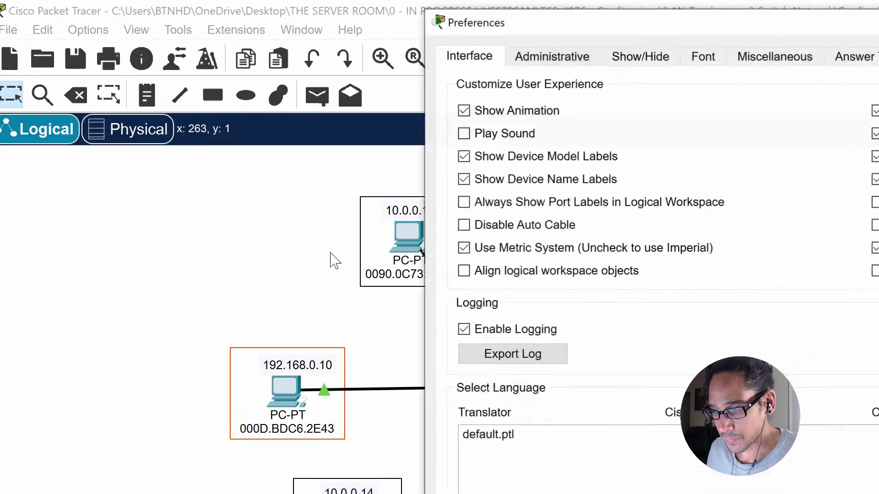
left_click(504, 203)
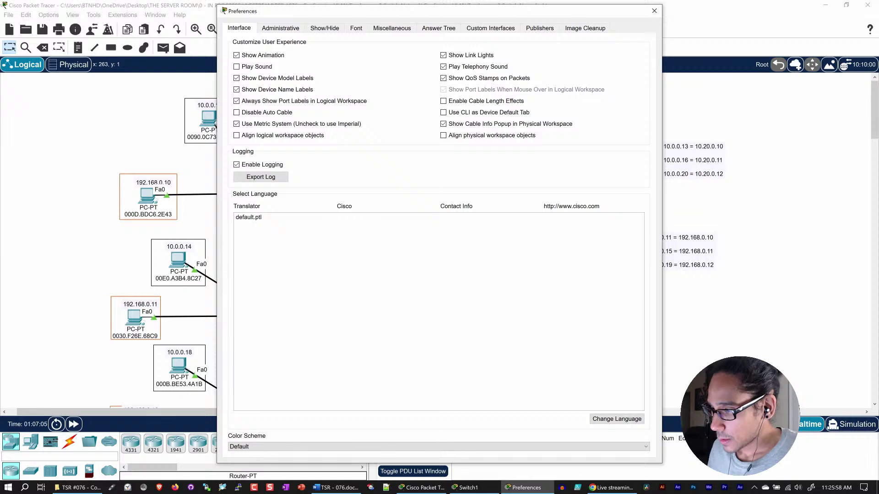
left_click(654, 10)
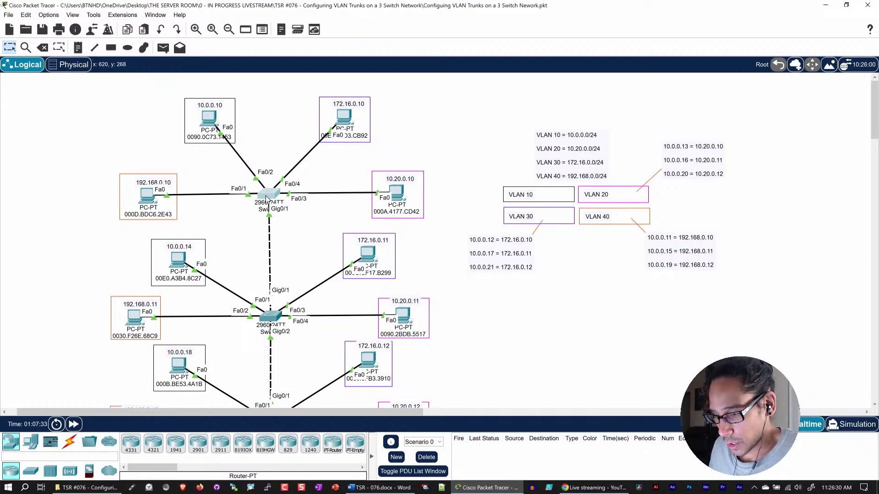
left_click(266, 198)
double_click(383, 87)
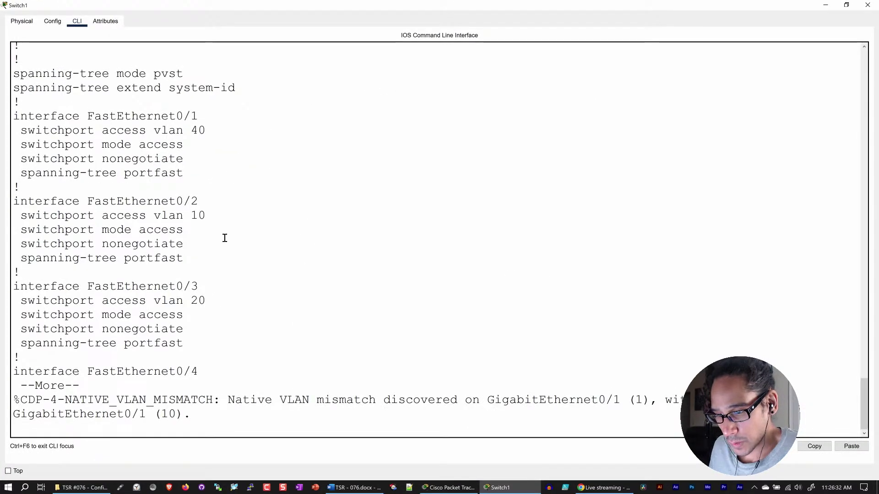
left_click_drag(217, 133, 147, 131)
left_click_drag(206, 200, 154, 217)
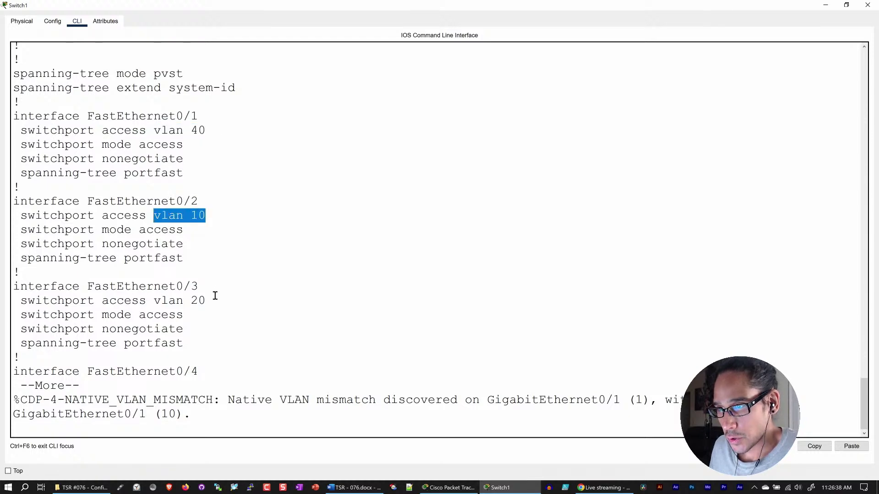
left_click_drag(216, 298, 161, 301)
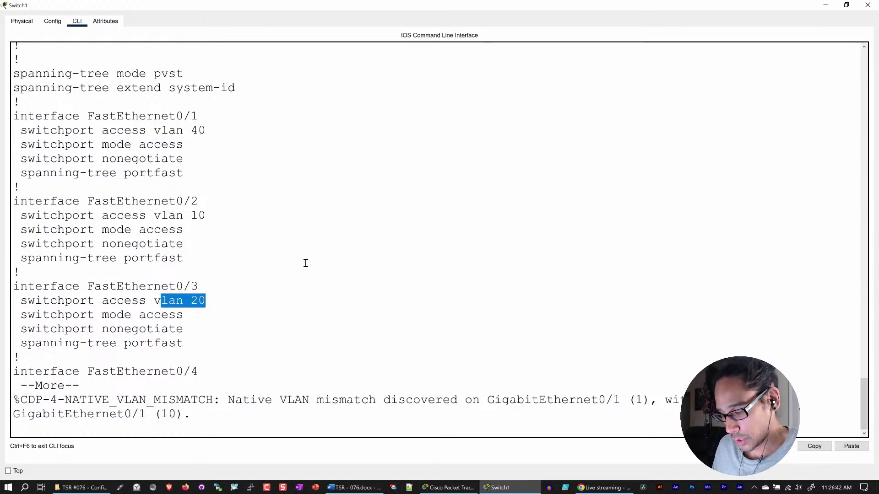
key("space")
scroll(299, 260, "up", 4)
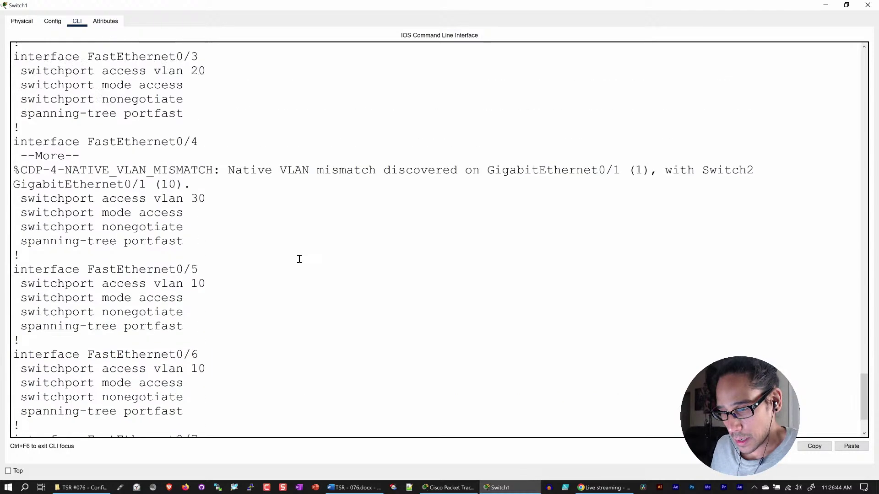
left_click_drag(206, 227, 98, 224)
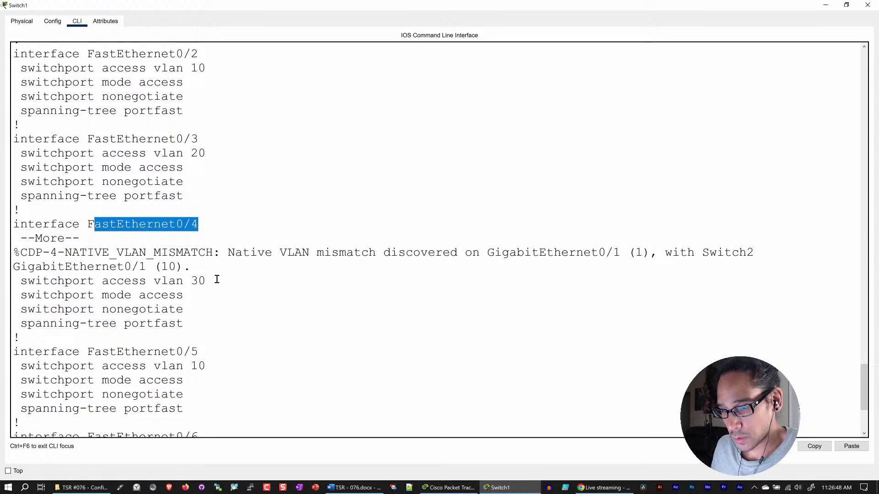
left_click_drag(217, 279, 156, 278)
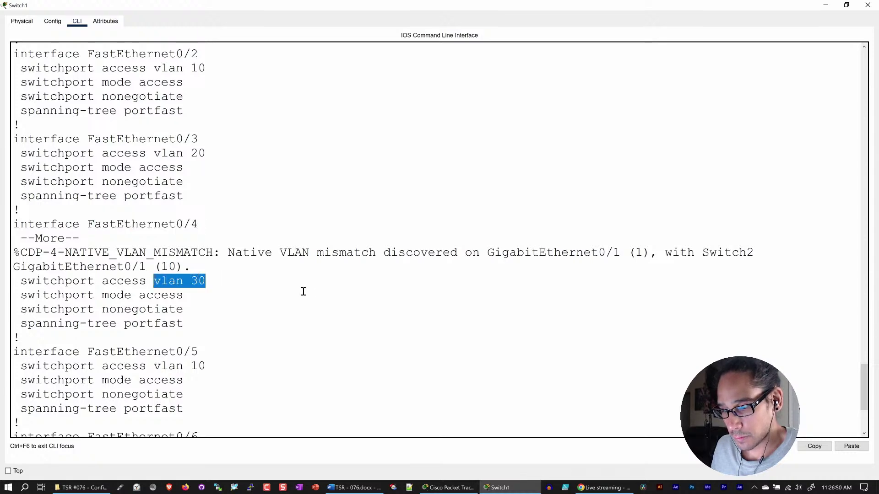
scroll(303, 291, "down", 4)
scroll(304, 291, "down", 20)
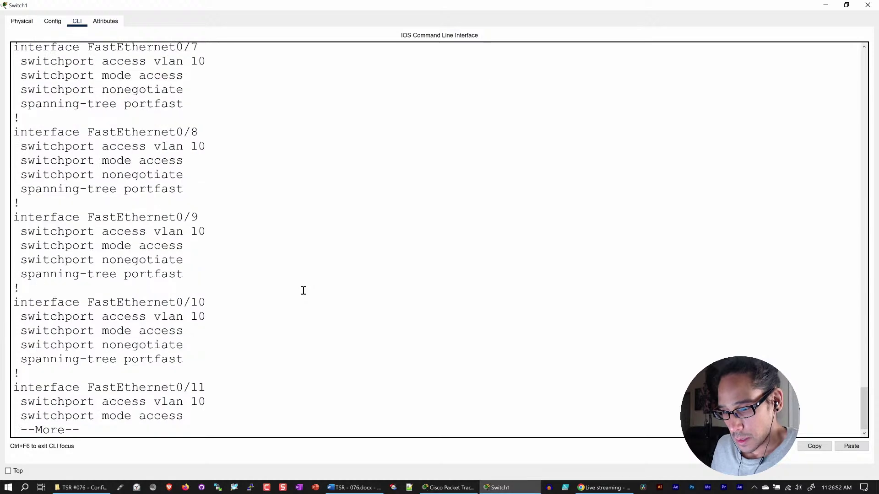
key("space")
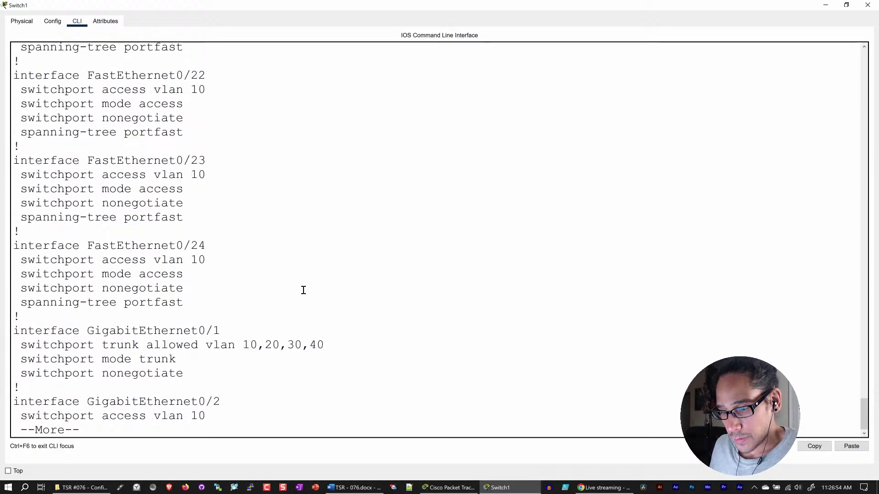
key("space")
scroll(268, 204, "up", 4)
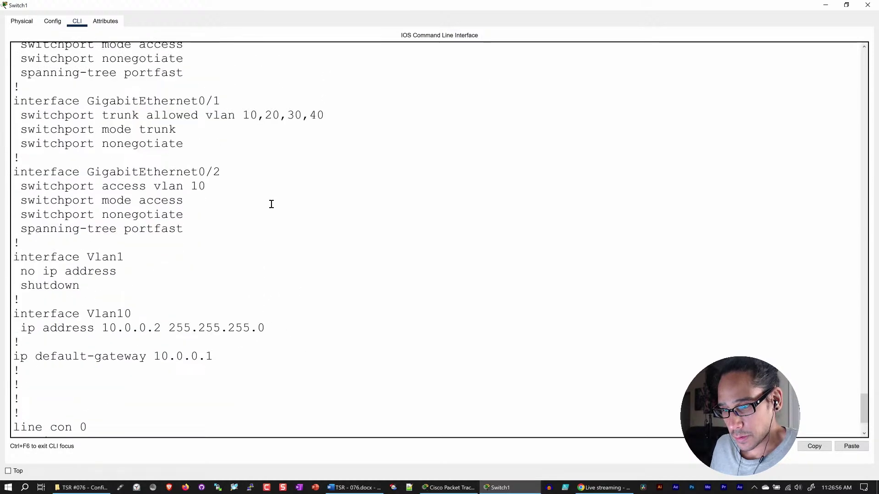
left_click_drag(324, 168, 104, 172)
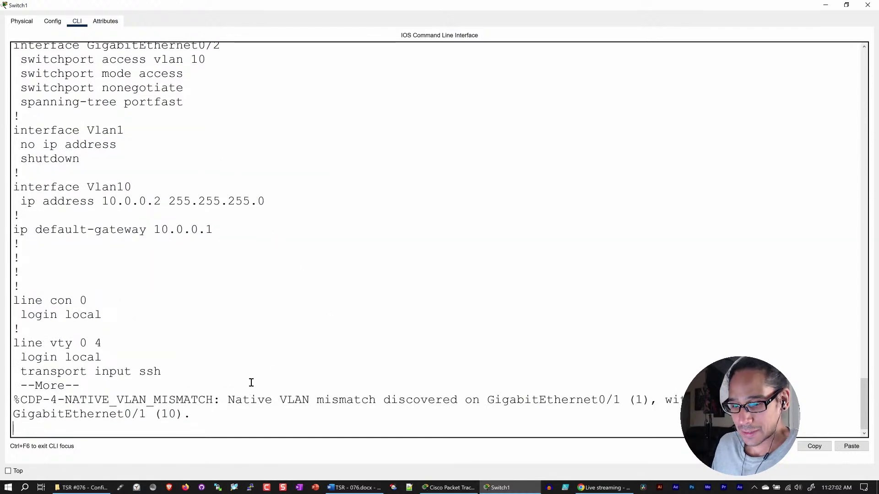
key("space")
left_click_drag(352, 275, 189, 277)
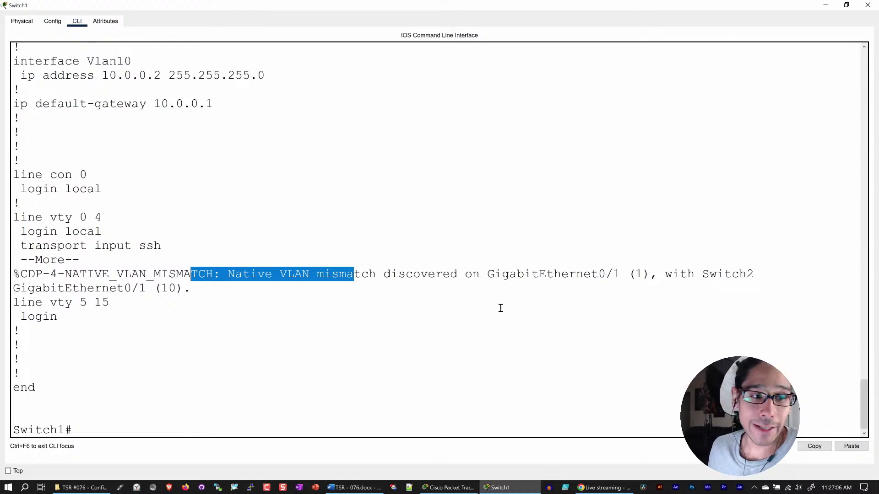
left_click(868, 5)
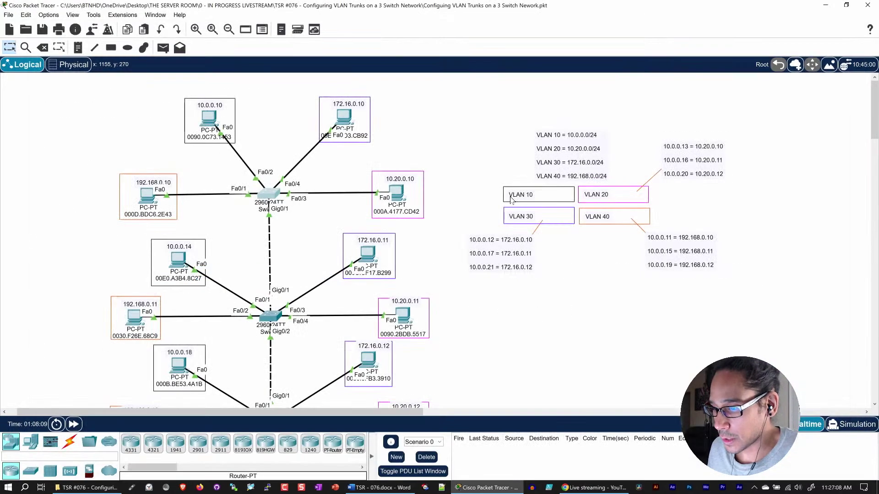
- Open Switch2's device window full screen on its CLI tab
scroll(286, 302, "down", 1)
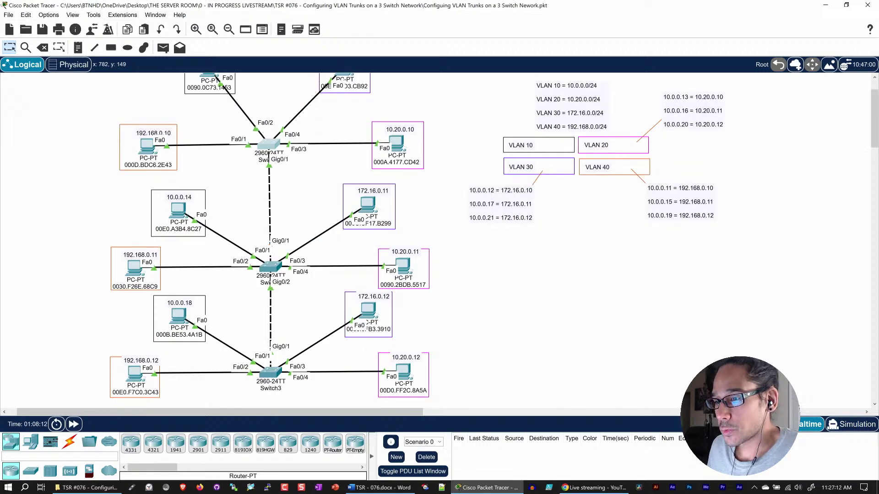
left_click(270, 267)
double_click(428, 88)
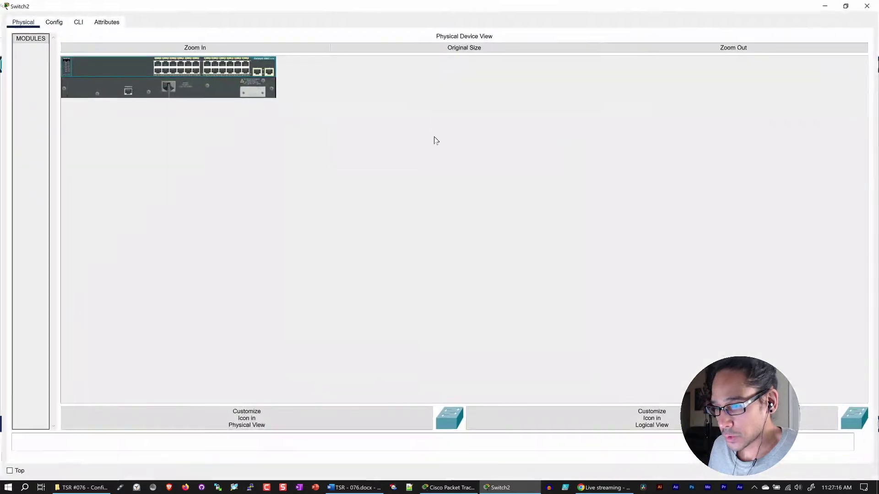
left_click(76, 21)
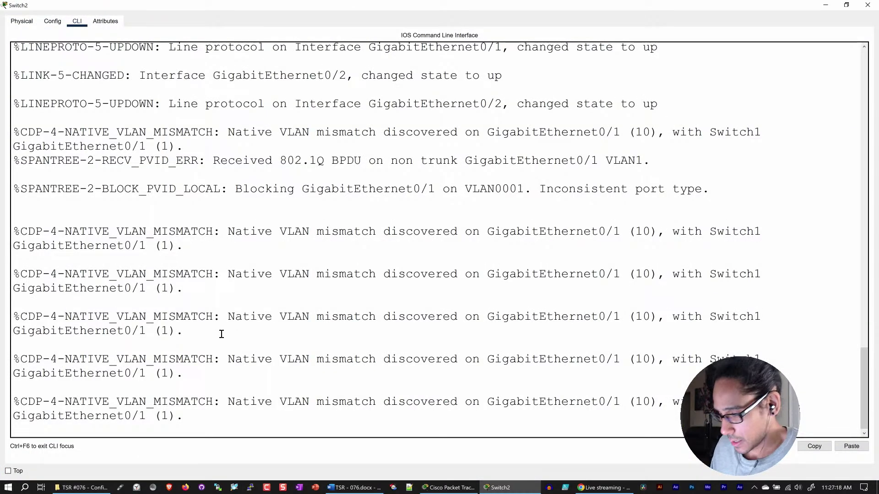
- Log in to Switch2's console with the username and password, then enable privileged mode
key("Return")
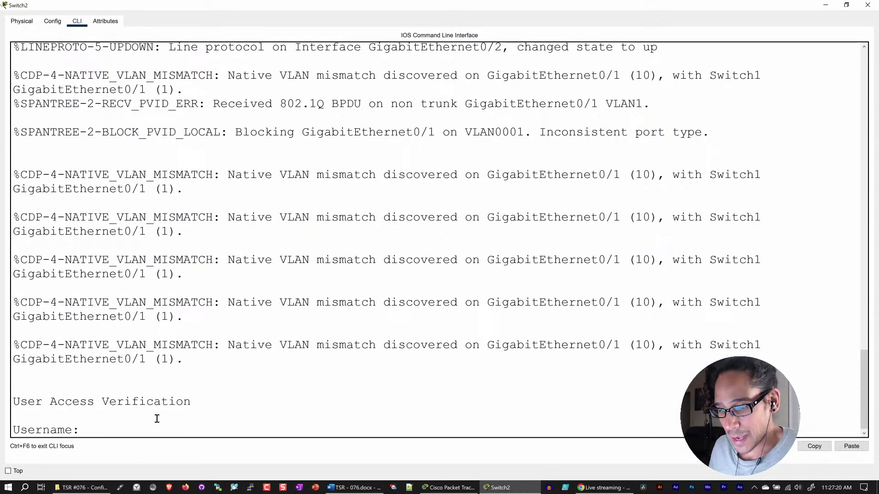
type("admin")
key("Return")
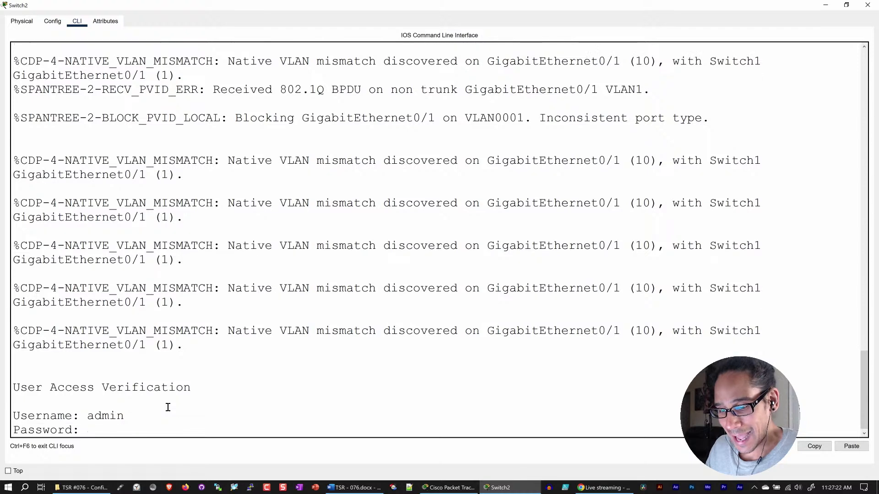
key("Return")
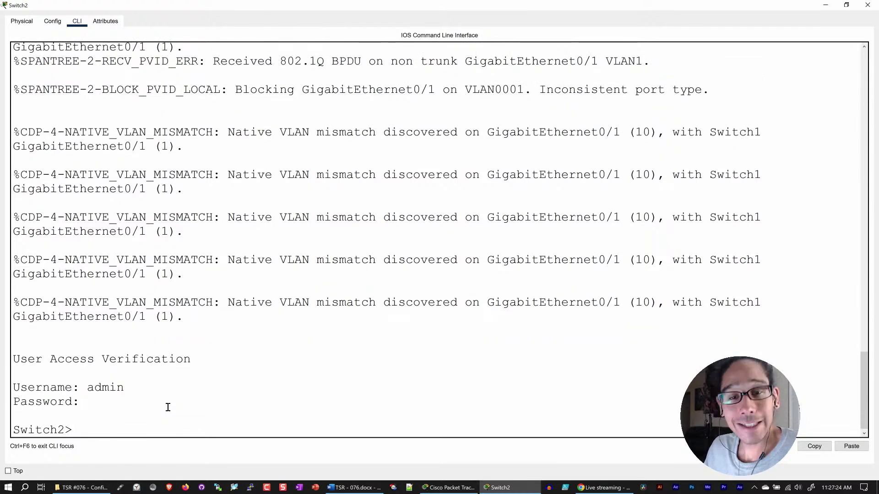
type("en")
key("Return")
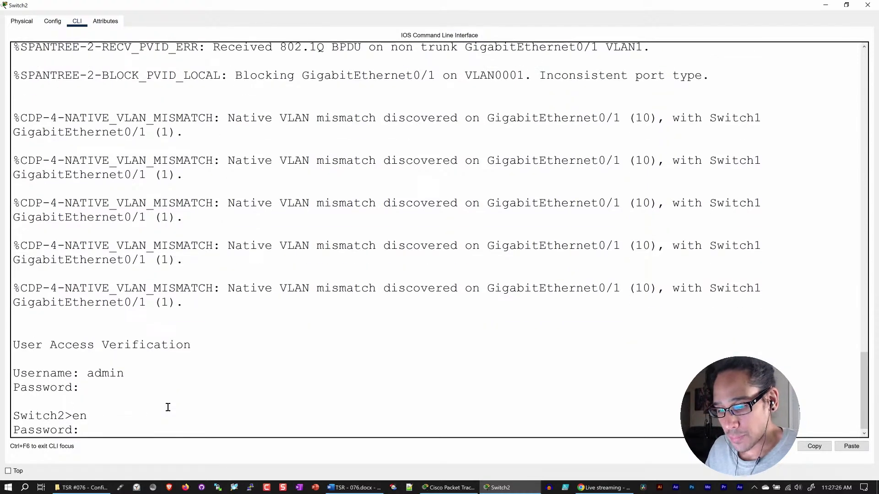
key("Return")
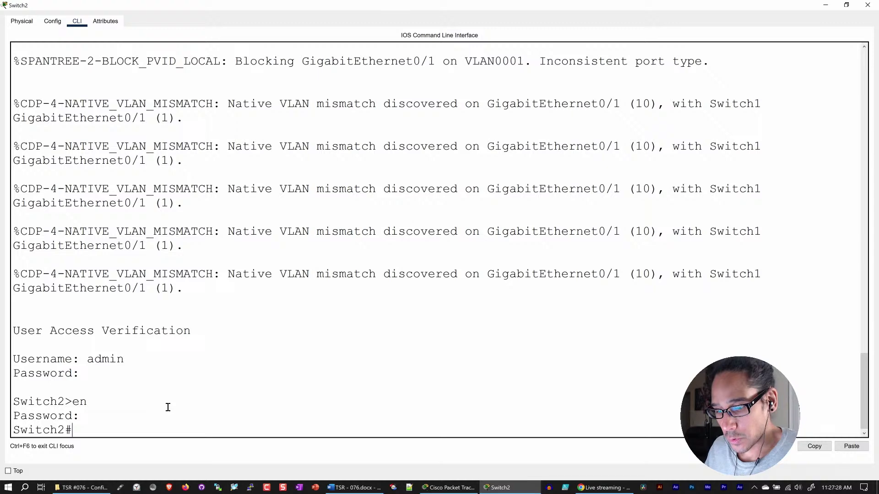
key("Return")
- Page through Switch2's full running-config to the end, then enter global configuration with config t
type("show run")
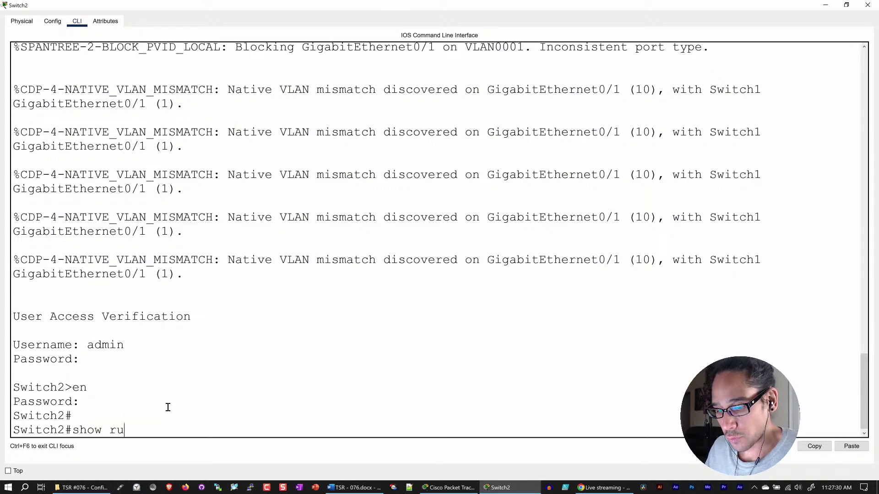
key("Tab")
key("Return")
key("space")
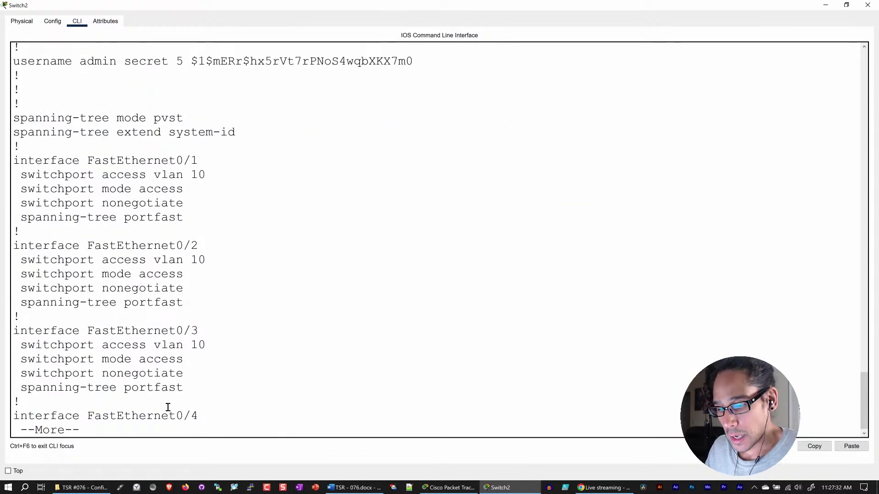
key("space")
key("space")
key("space")
key("space")
key("space")
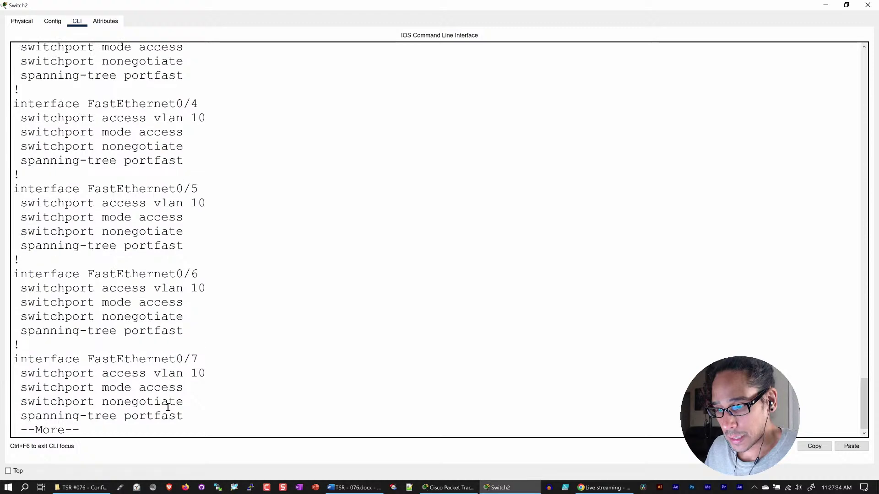
key("space")
key("space")
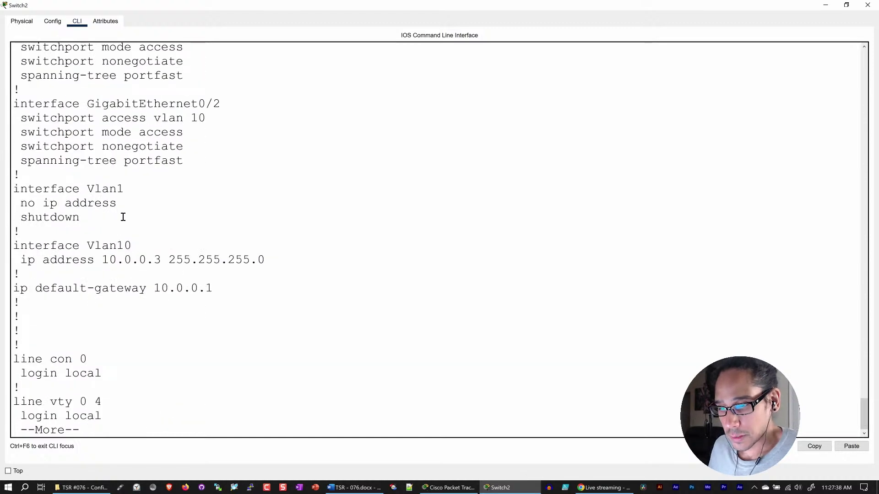
scroll(123, 217, "up", 2)
scroll(139, 350, "down", 1)
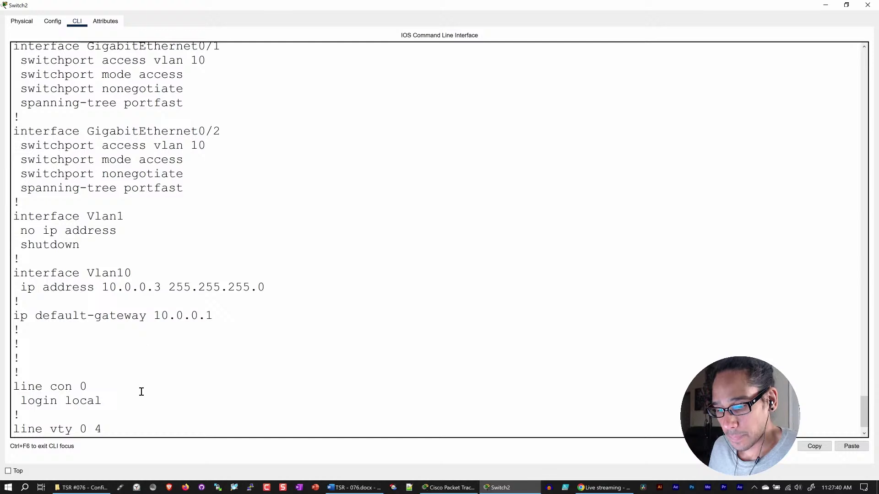
scroll(142, 393, "down", 1)
key("space")
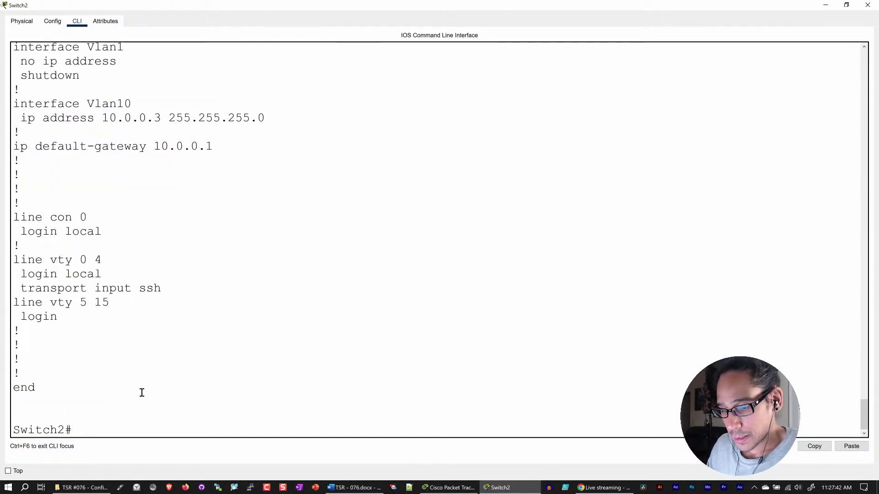
type("config t")
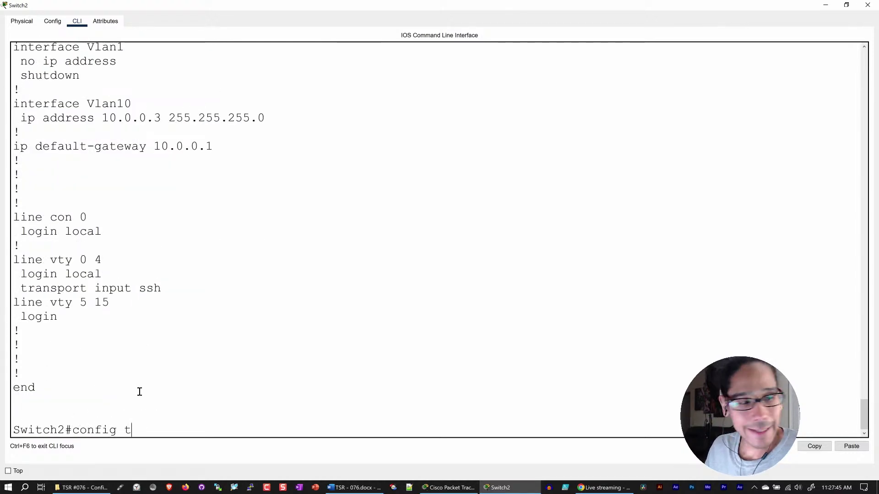
key("Return")
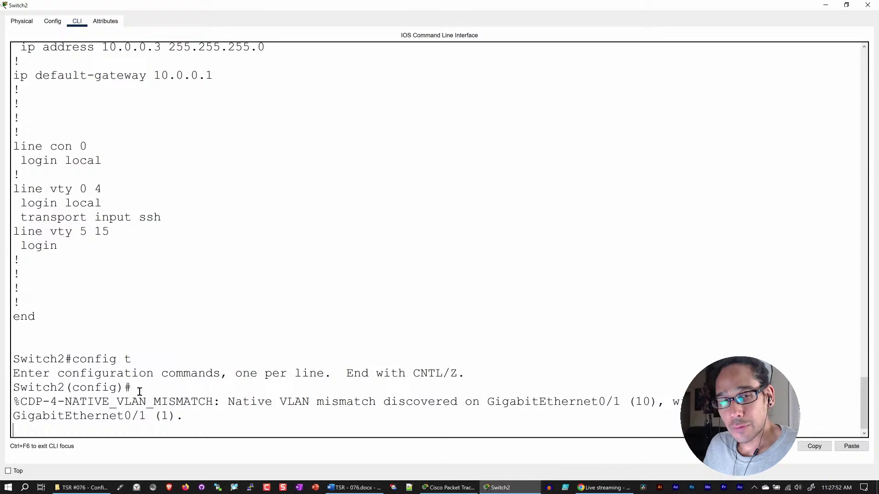
- Create VLANs 20, 30 and 40 on Switch2 and exit back to the global configuration prompt
key("Return")
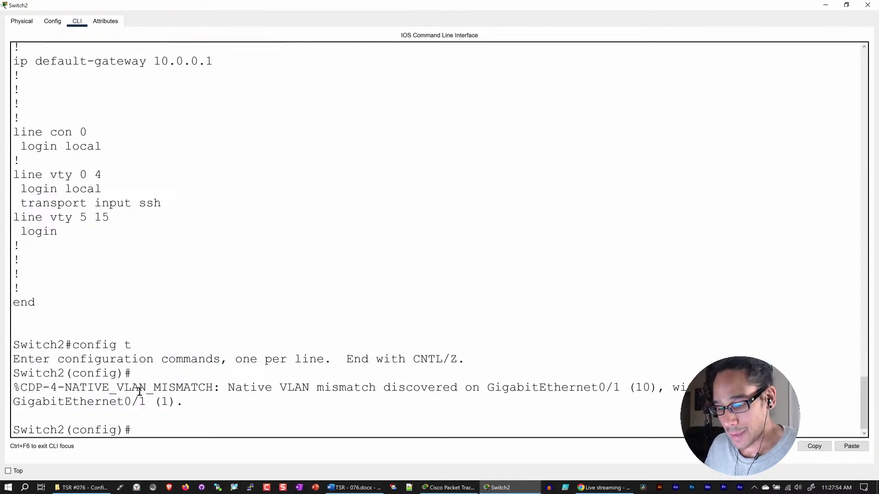
type("vlan")
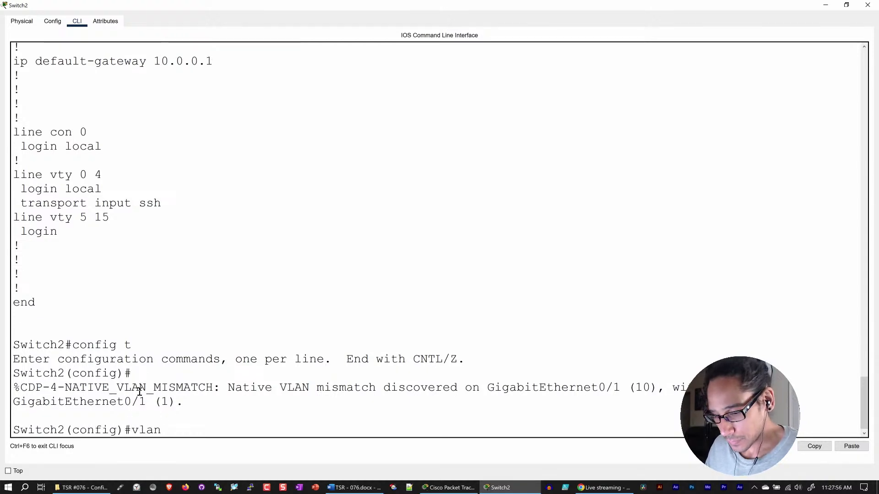
type(" 20")
key("Return")
type("vlan)#vlan")
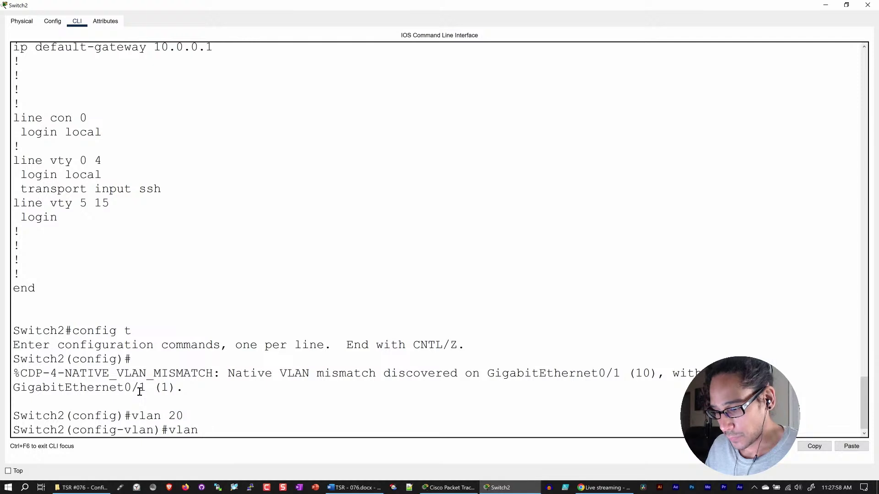
type(" 30")
key("Return")
type("vlan)#vlan 40")
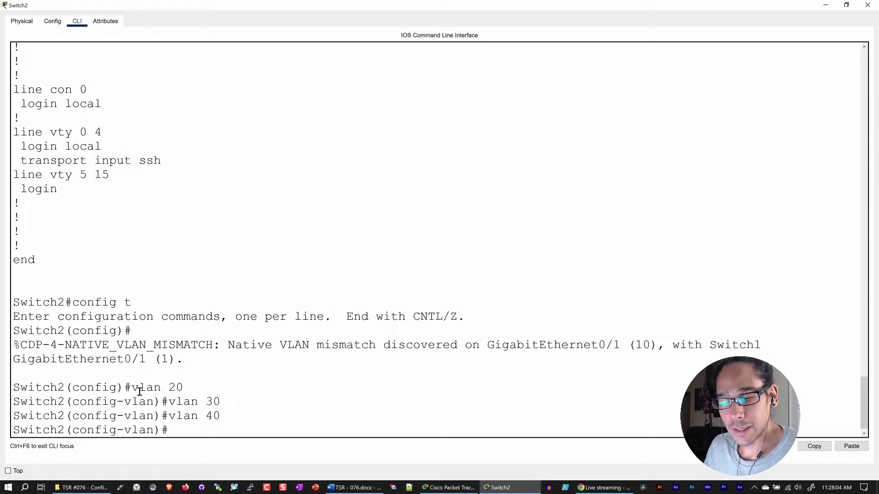
type("exit")
key("Return")
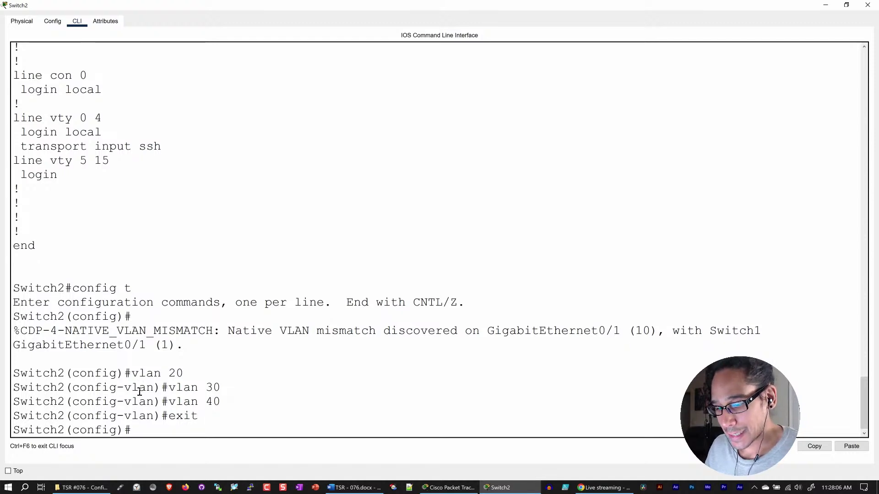
key("Return")
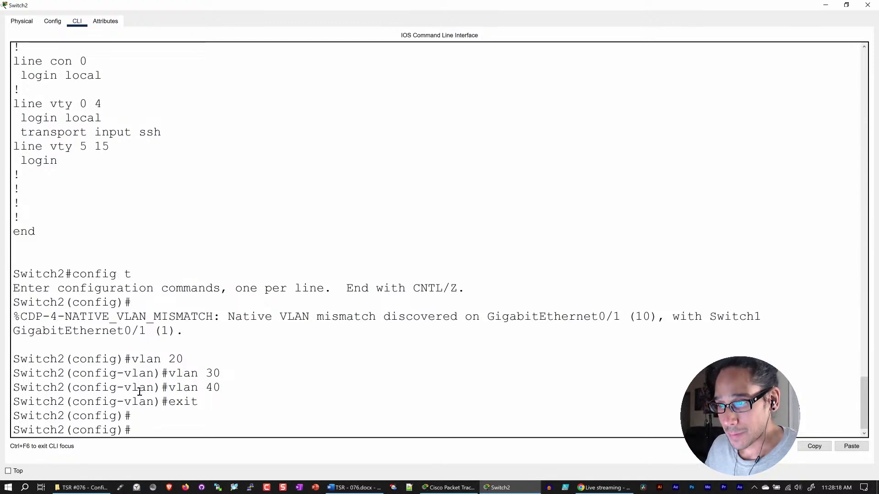
type("int")
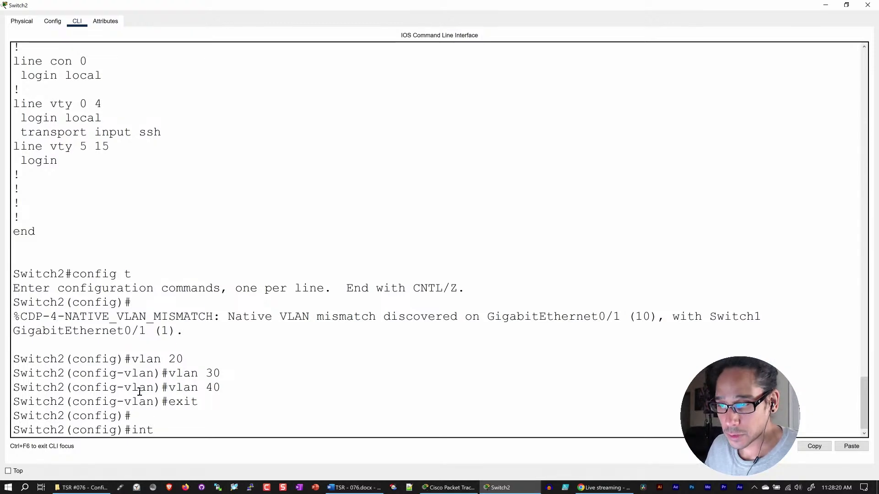
type(" g0/1")
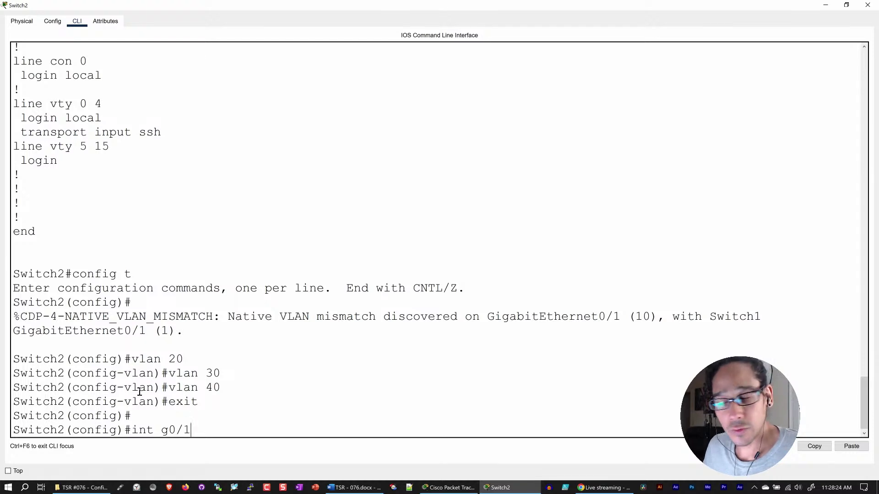
- Enter interface GigabitEthernet0/1 and set it to switchport mode trunk
key("Return")
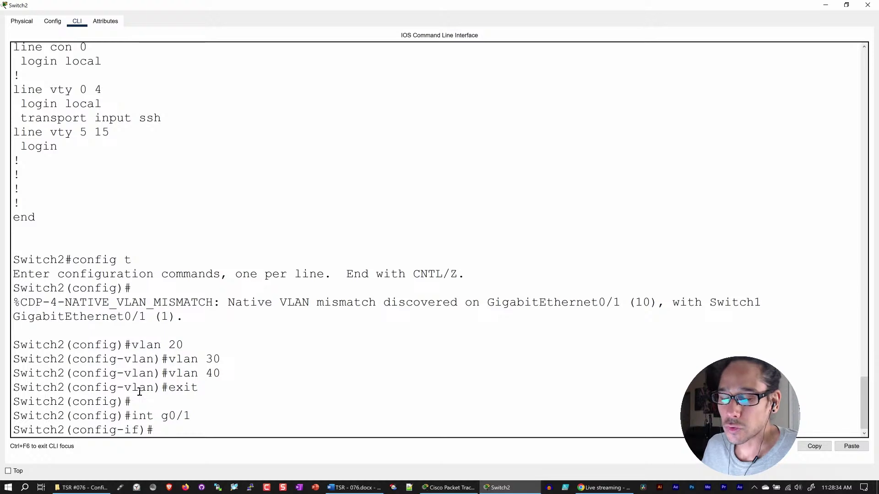
type("s")
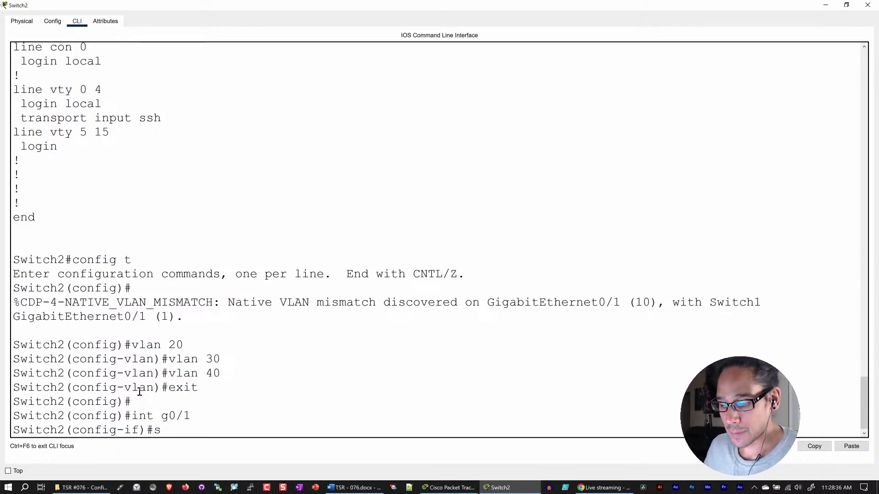
type("witch")
key("Tab")
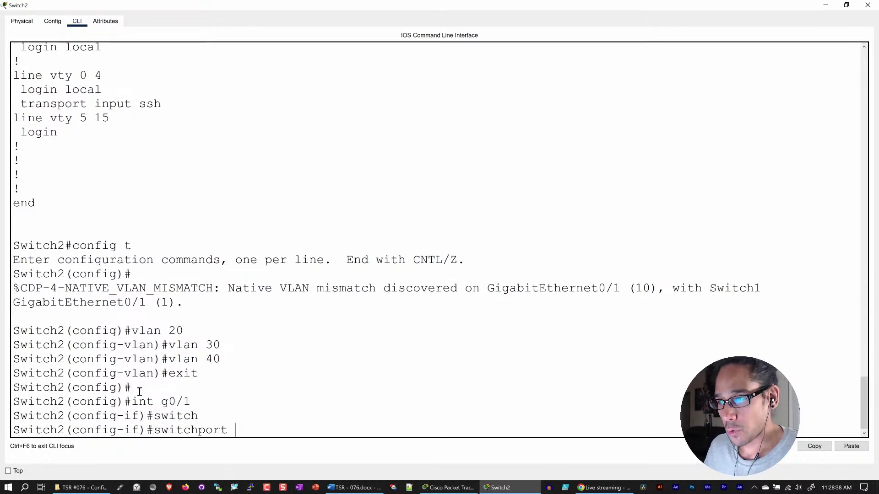
type("mode trun")
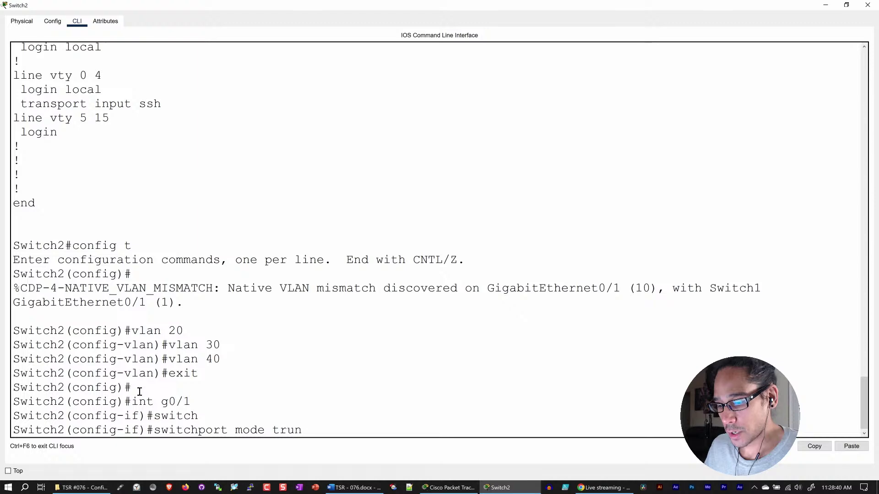
key("Return")
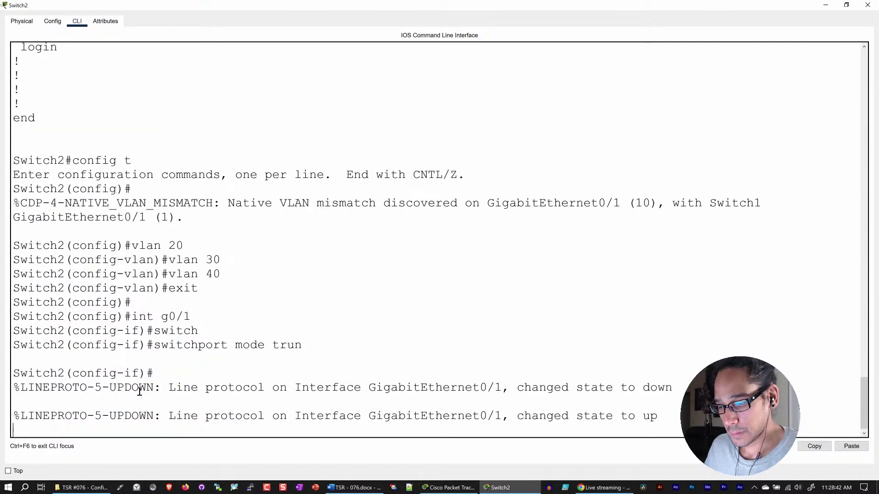
key("Return")
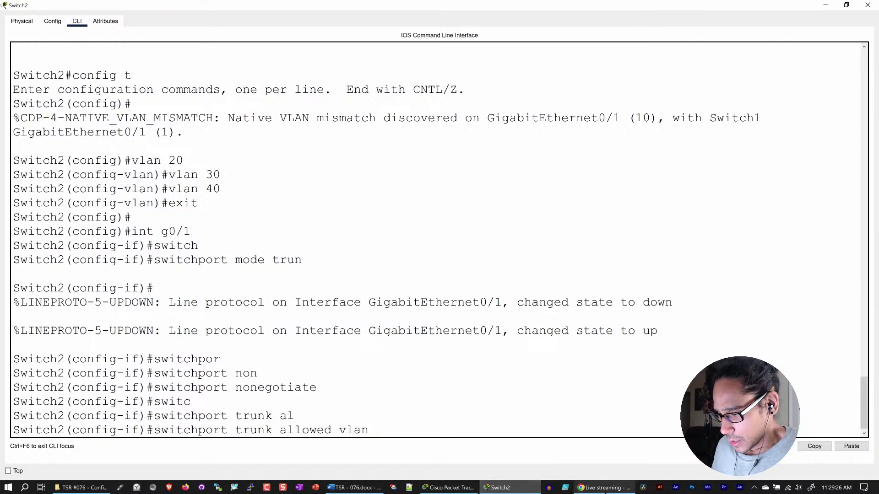
left_click(601, 486)
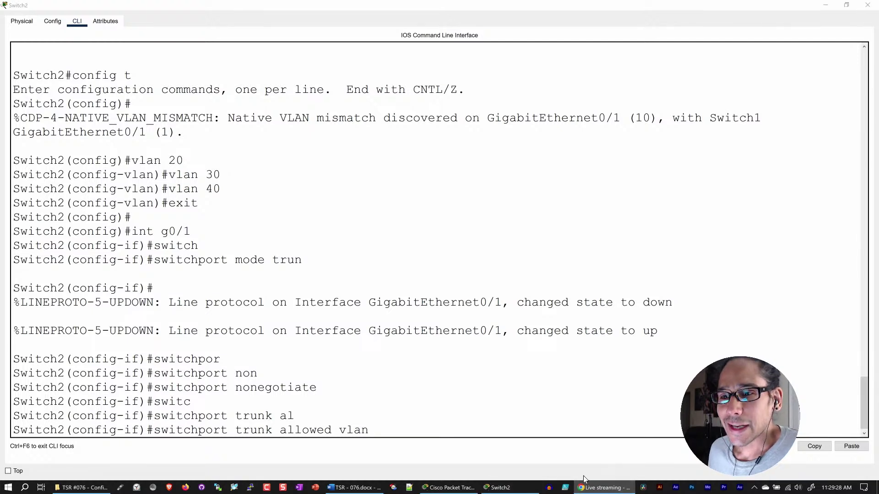
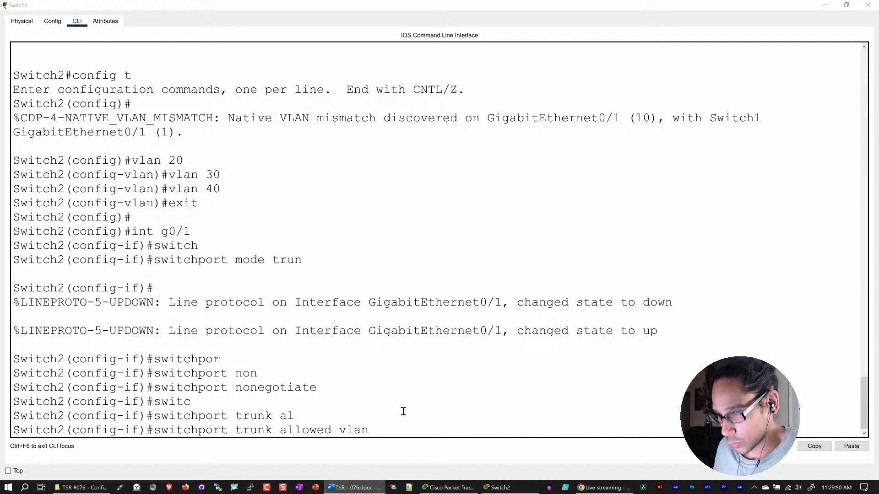
- Set 'switchport trunk allowed vlan 10,20,30,40' on Switch2's G0/1, then exit the interface
left_click(394, 427)
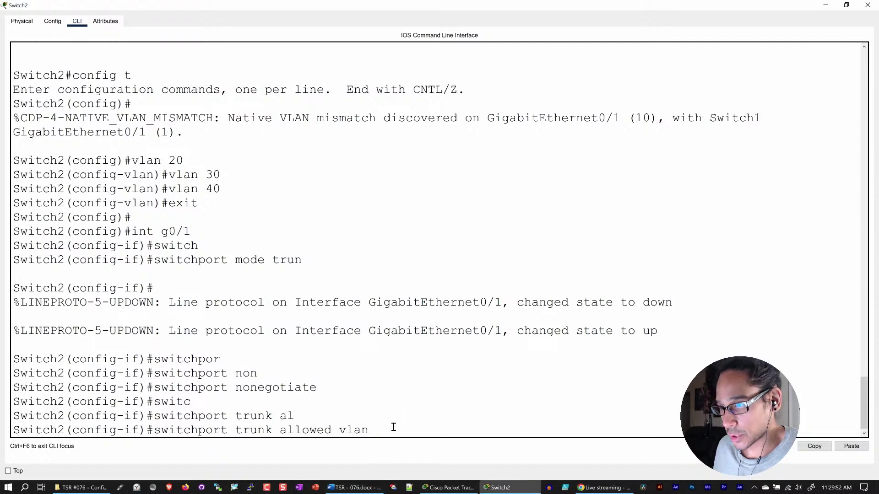
type("10,")
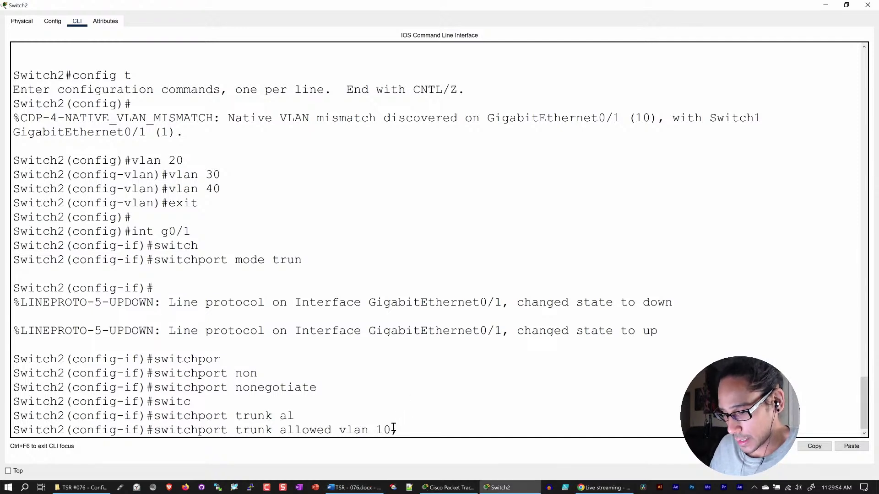
type("20,30,2")
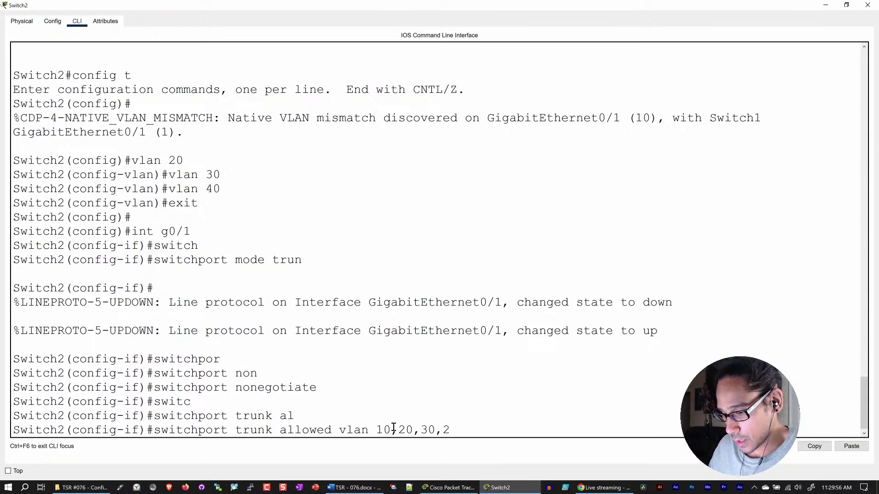
key("BackSpace")
type("40")
key("Return")
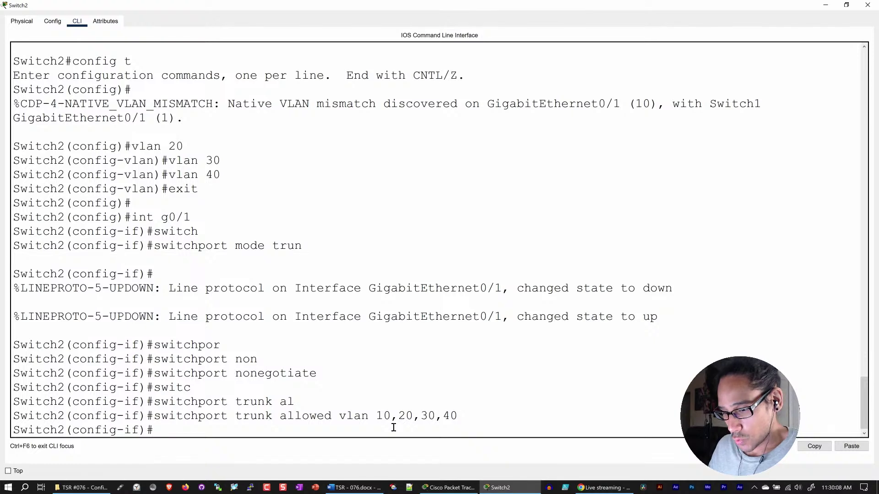
key("Return")
key("Return")
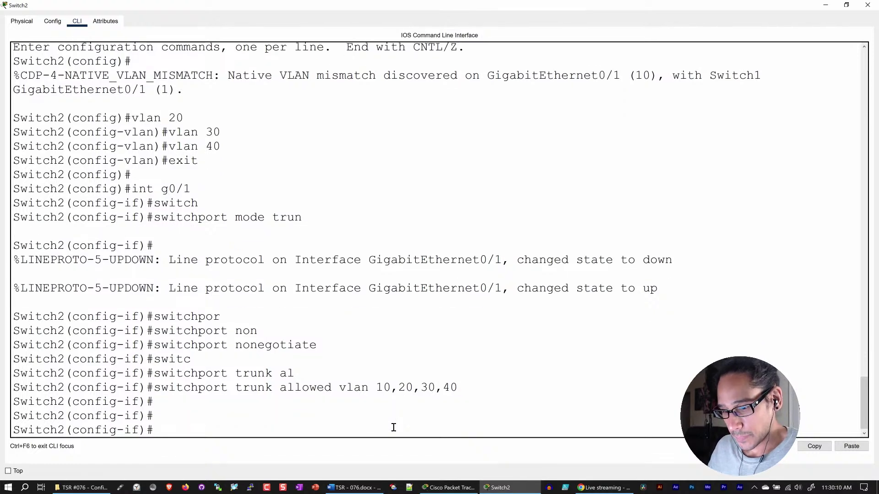
type("exit")
key("Return")
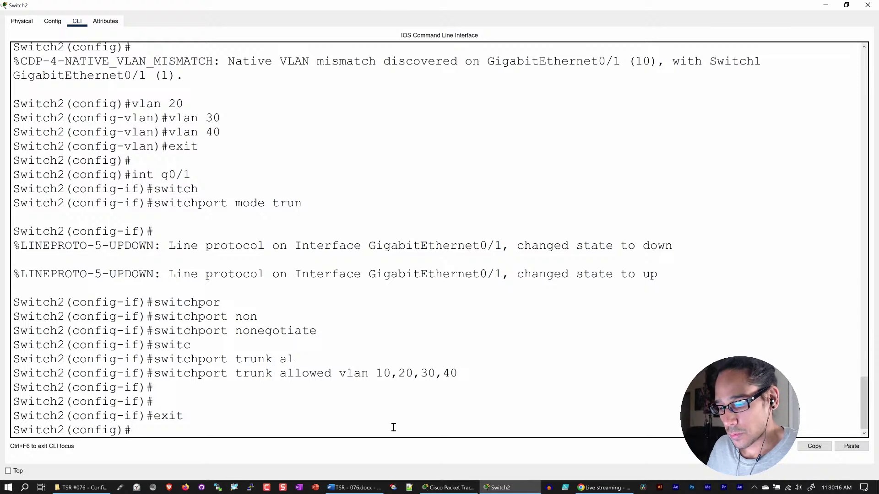
- Reset GigabitEthernet0/2 with 'default int g0/2' and enter its interface configuration
type("d")
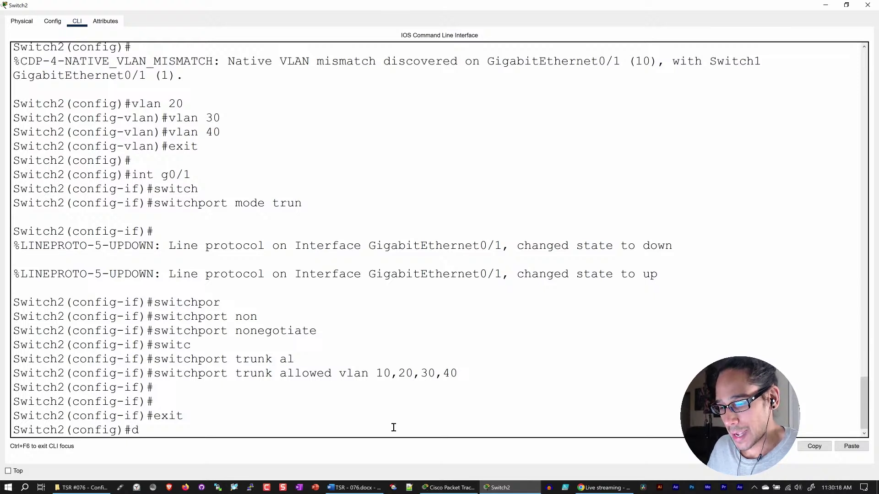
type("efault i")
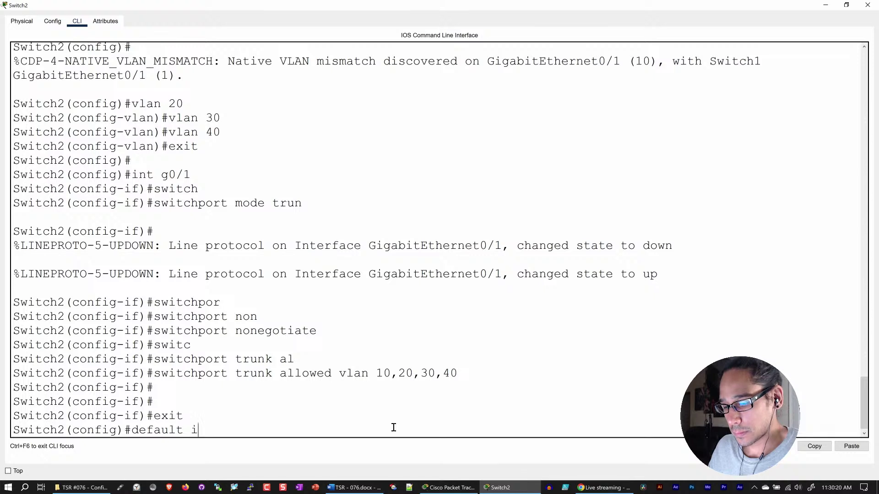
type("nt g0/2")
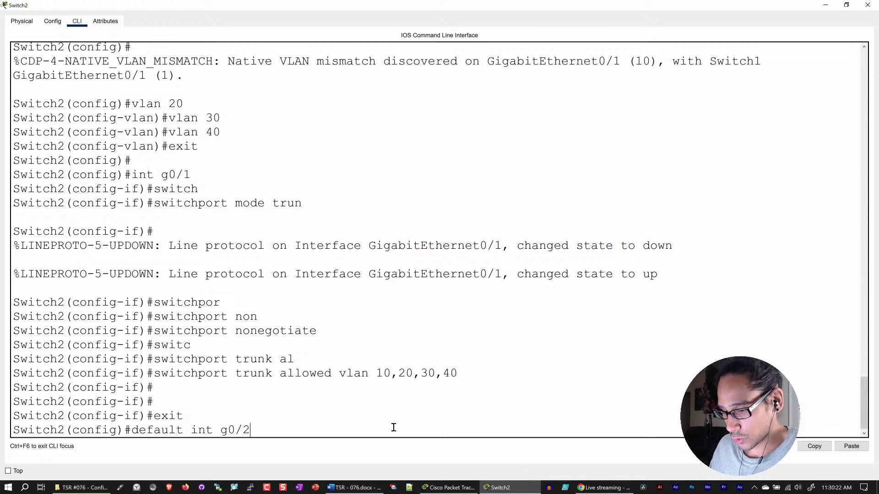
key("Return")
key("Return")
key("Return")
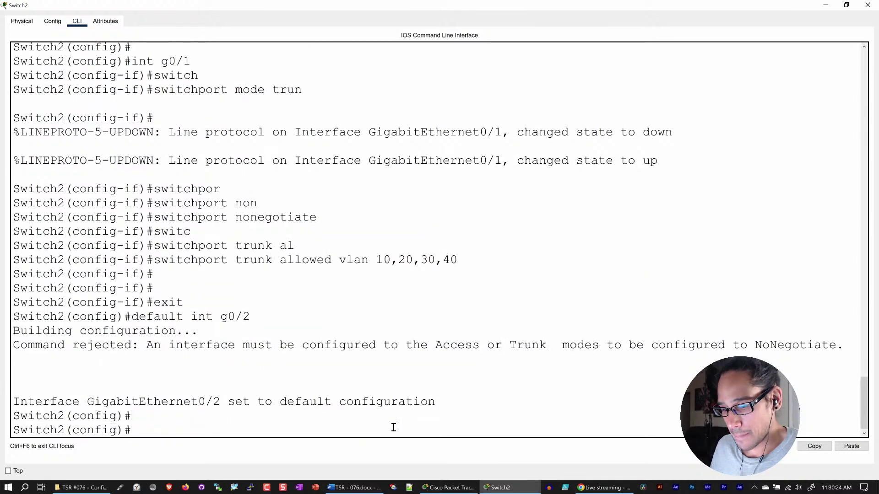
type("int")
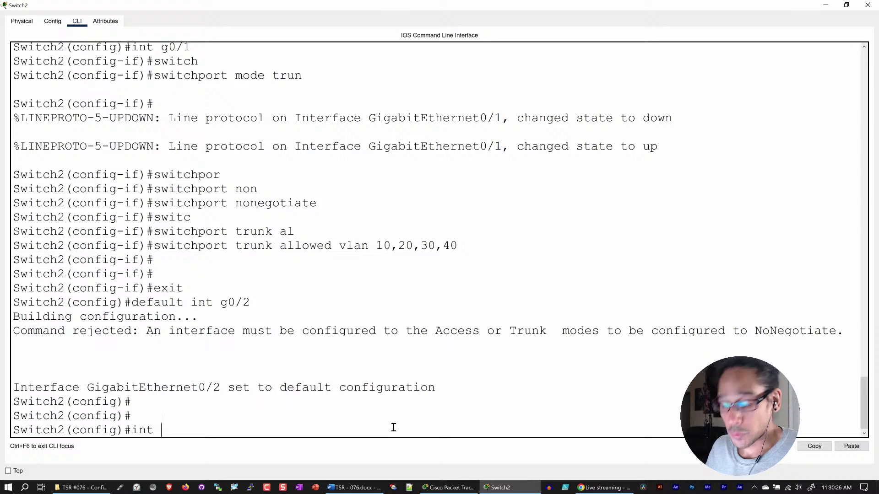
type(" g0/2")
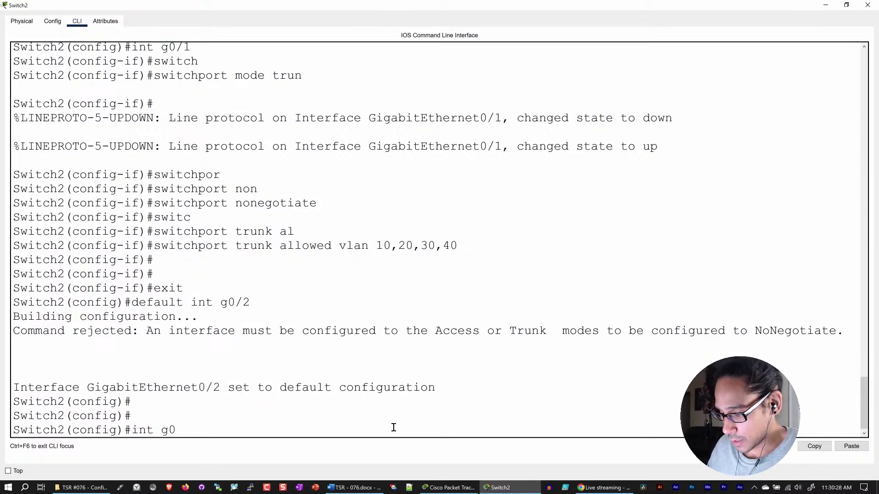
key("Return")
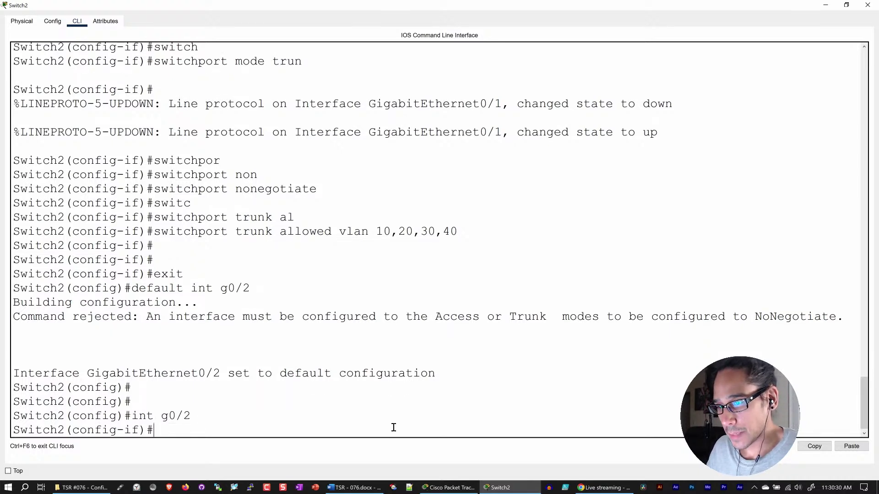
- Start a switchport nonegotiate command on G0/2, then erase the nonegotiate option
type("switch")
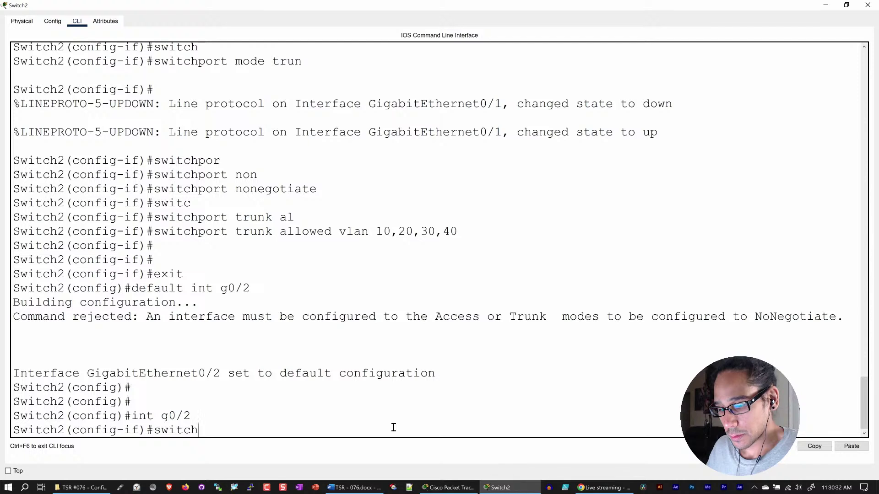
key("Tab")
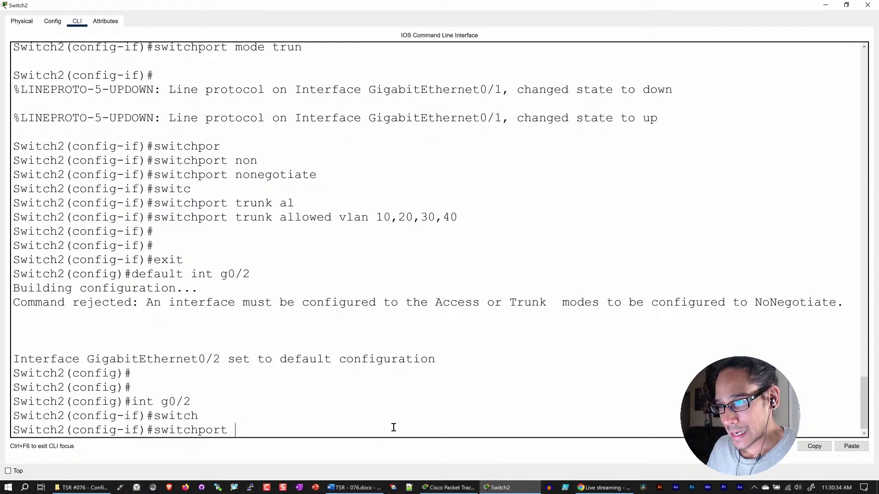
type("non")
key("Tab")
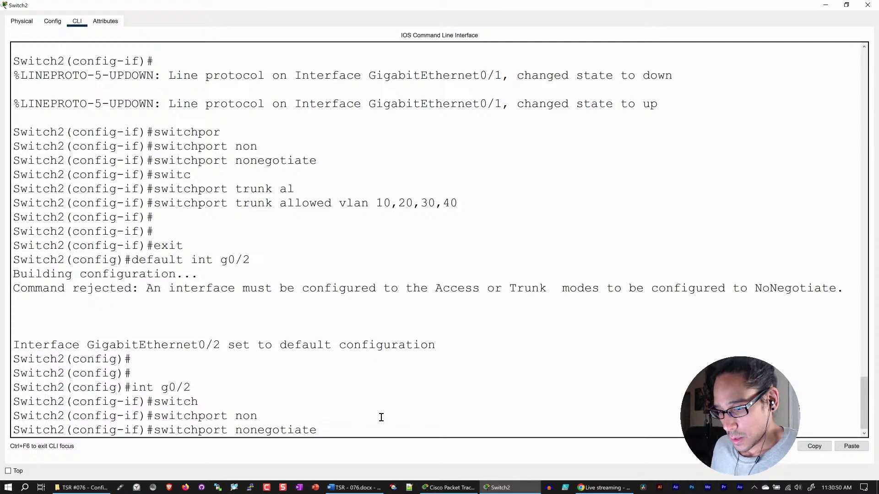
key("BackSpace")
key("BackSpace")
key("BackSpace")
key("BackSpace")
key("BackSpace")
key("BackSpace")
key("BackSpace")
key("BackSpace")
key("BackSpace")
key("BackSpace")
key("BackSpace")
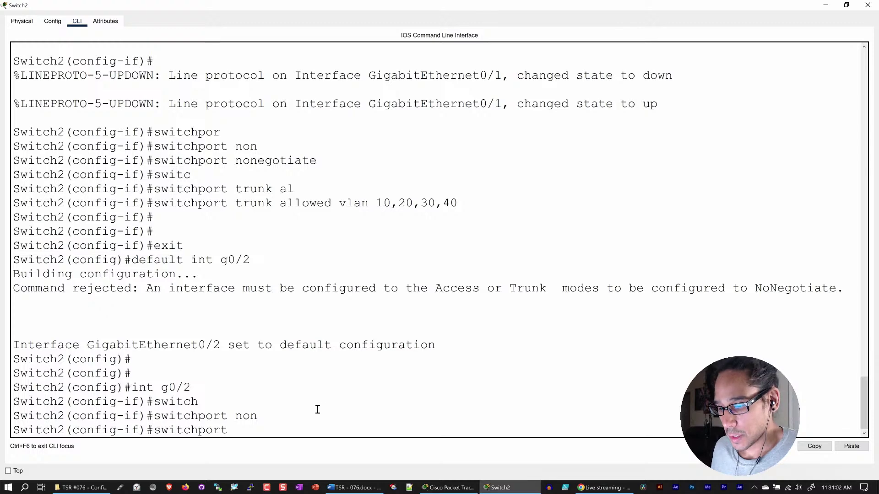
- Set G0/2 to switchport mode trunk with switchport nonegotiate
type("mod")
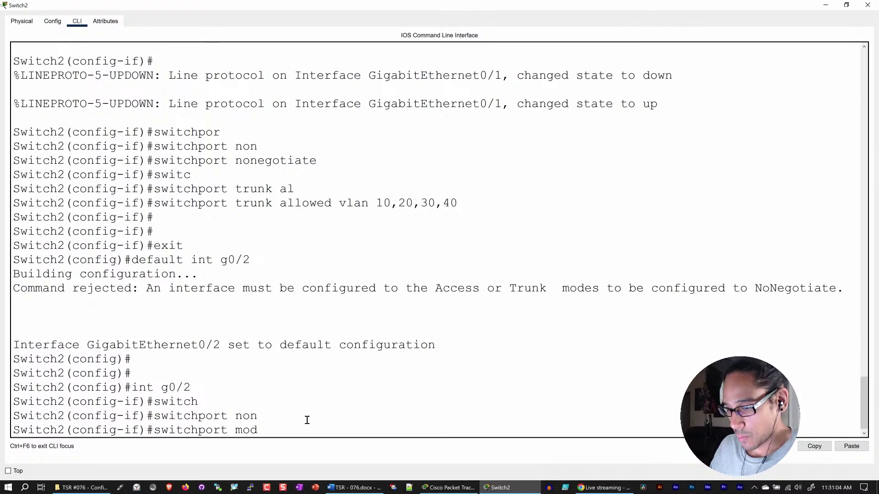
type("e trunk")
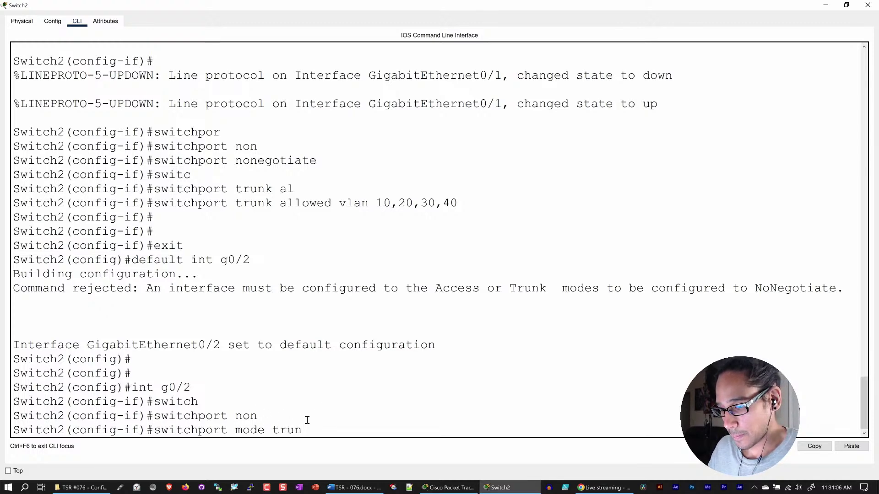
key("Return")
type("switc")
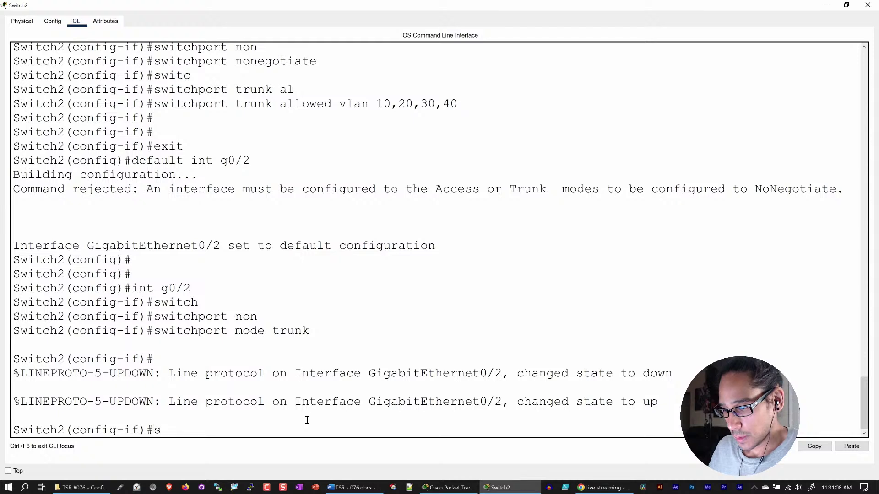
key("BackSpace")
key("Tab")
type("non")
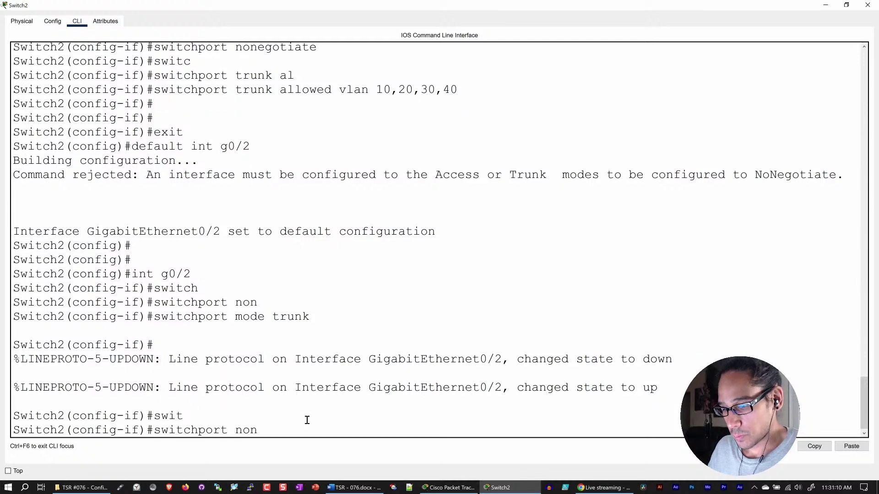
key("Tab")
key("Return")
- Allow only VLANs 10,20,30,40 on the G0/2 trunk
type("swit")
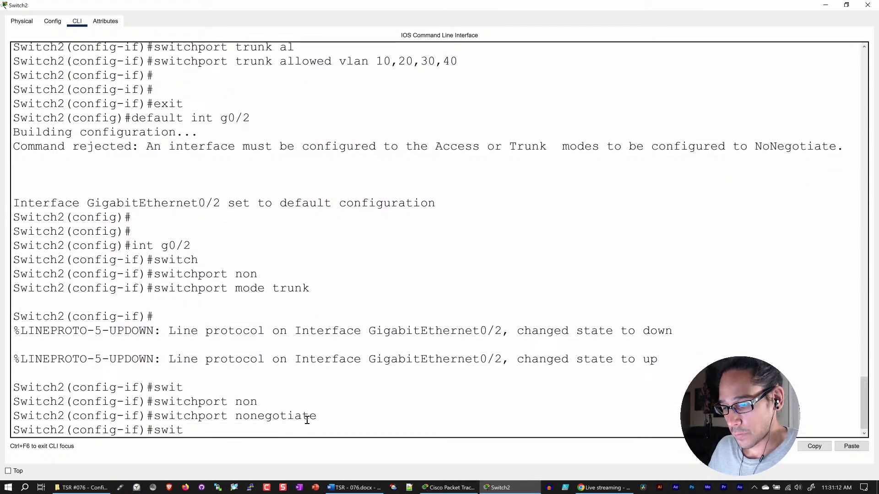
type("ch")
key("Tab")
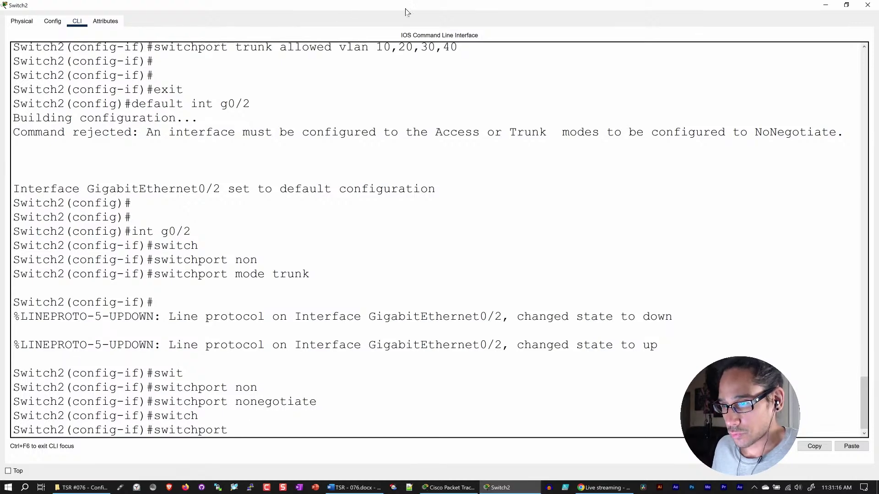
type("trunk")
key("Tab")
type("allo")
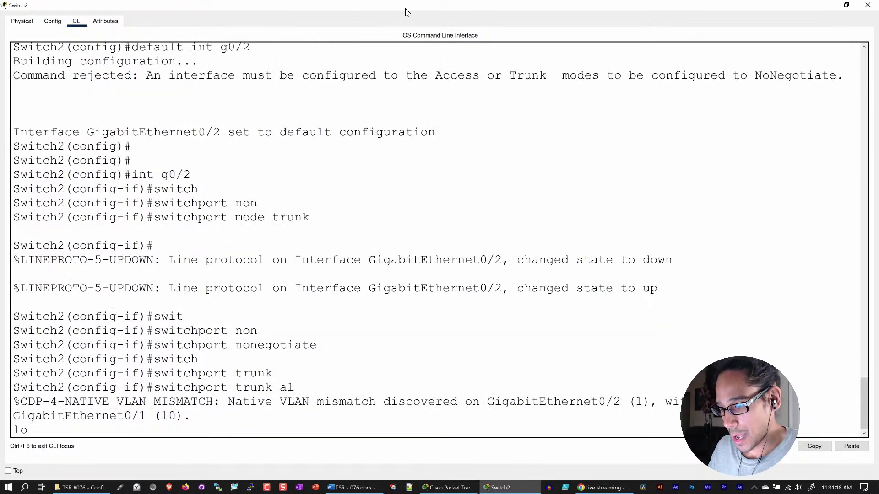
key("Tab")
type("vlan")
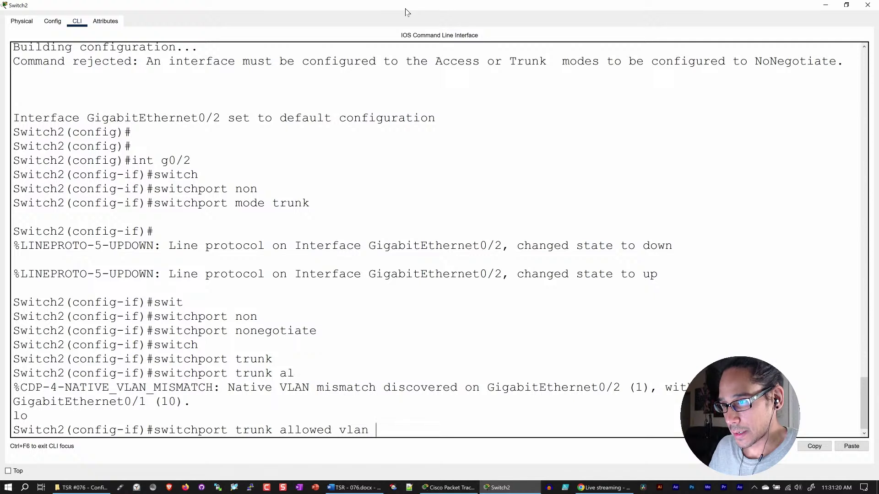
type(" 10,20,")
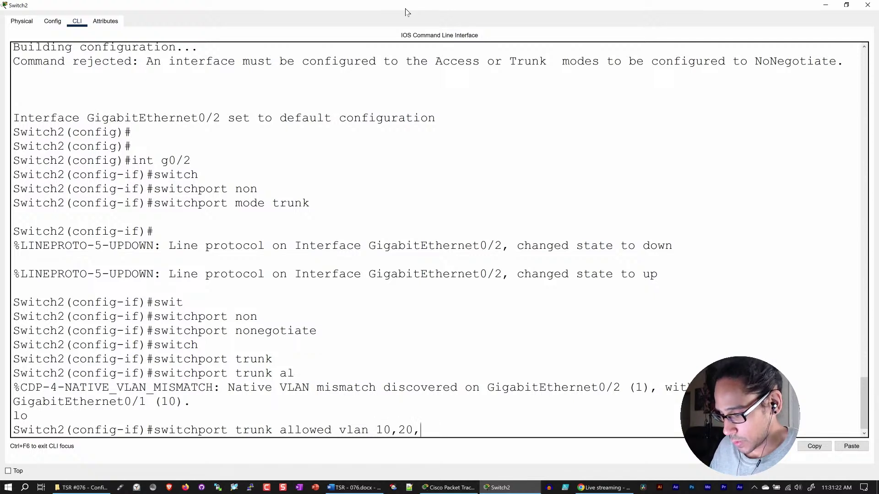
type("30,40")
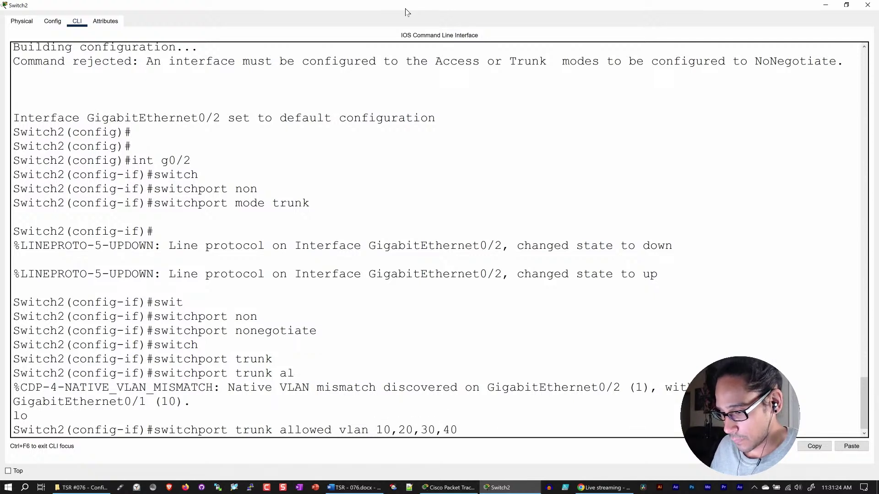
key("Return")
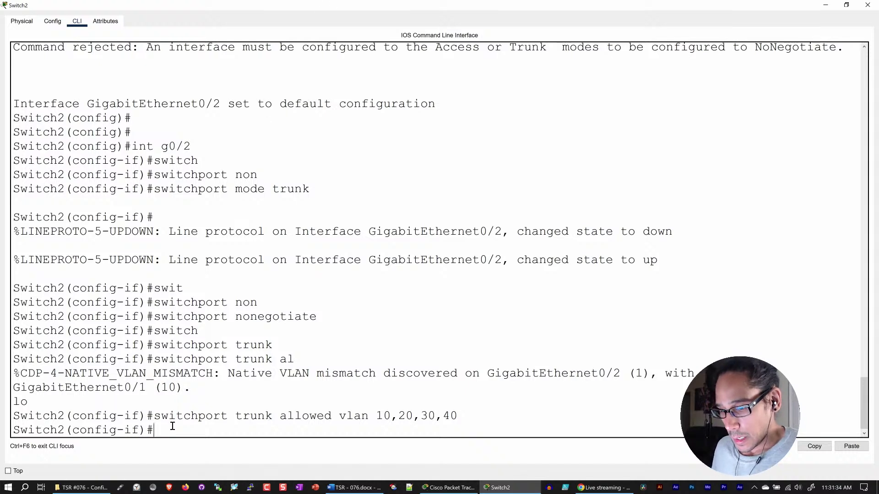
key("Return")
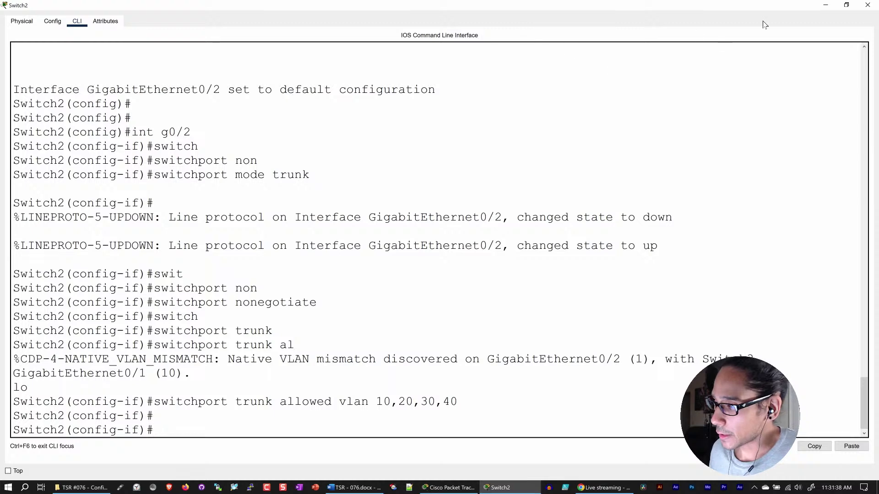
left_click(825, 6)
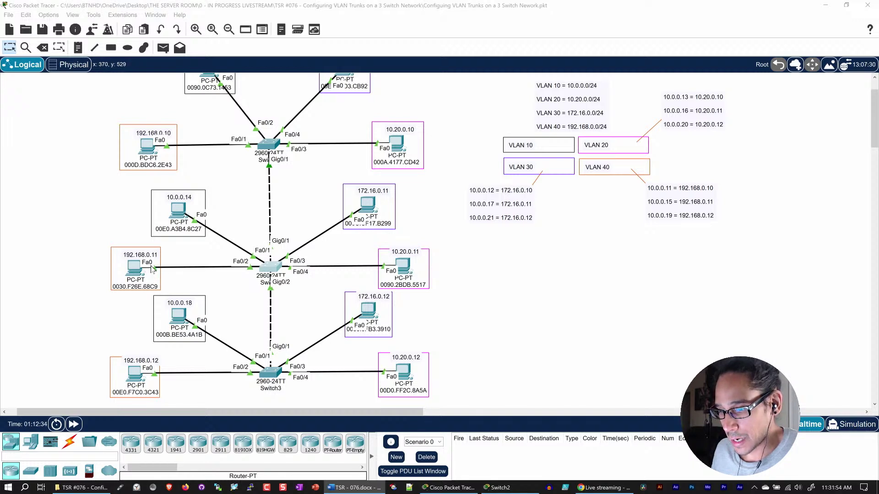
left_click(504, 487)
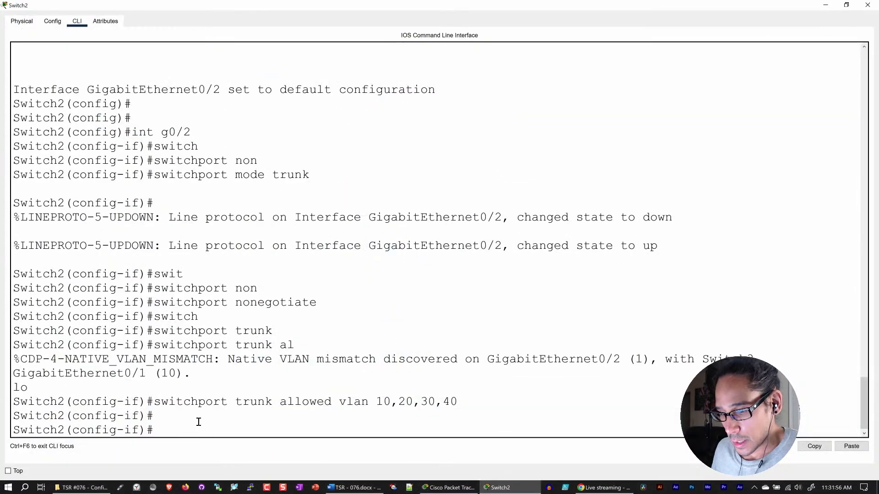
type("exit")
- Make port Fa0/3 an access port in VLAN 30
key("Return")
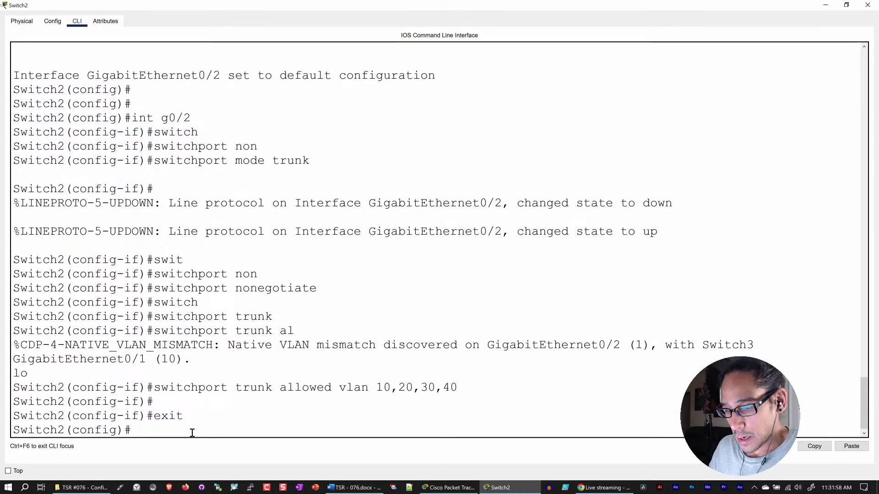
key("Return")
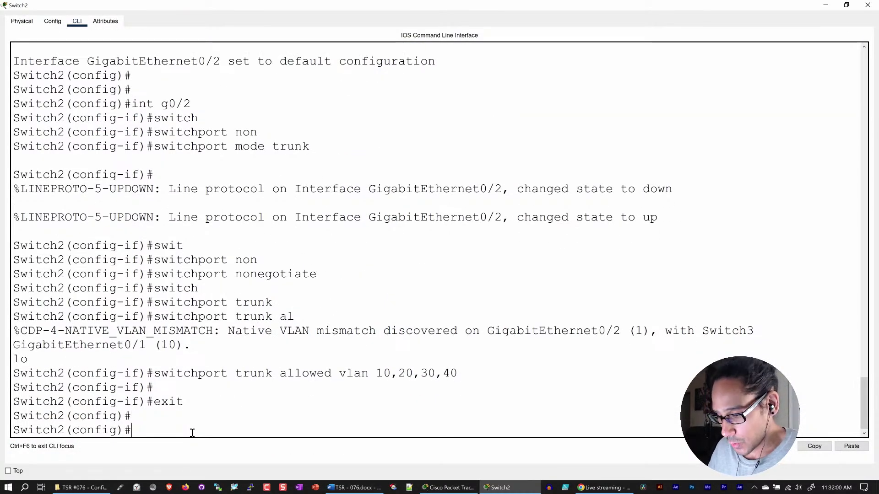
type("int g")
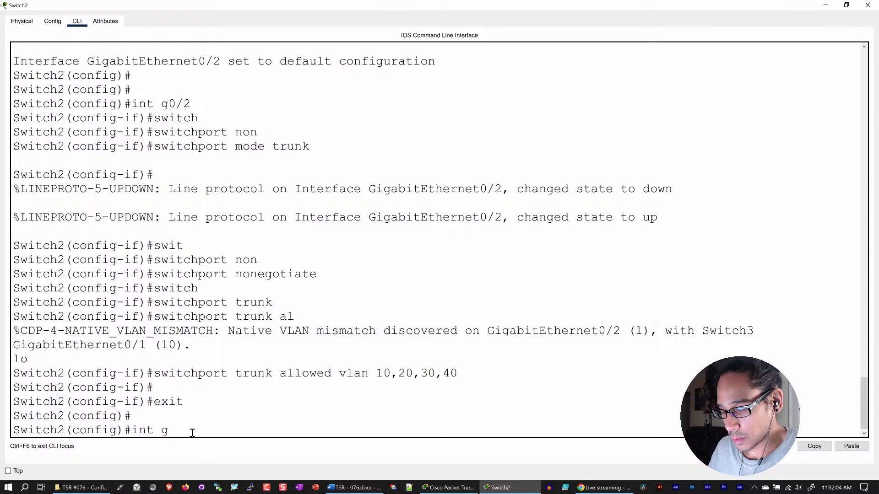
key("BackSpace")
type("f")
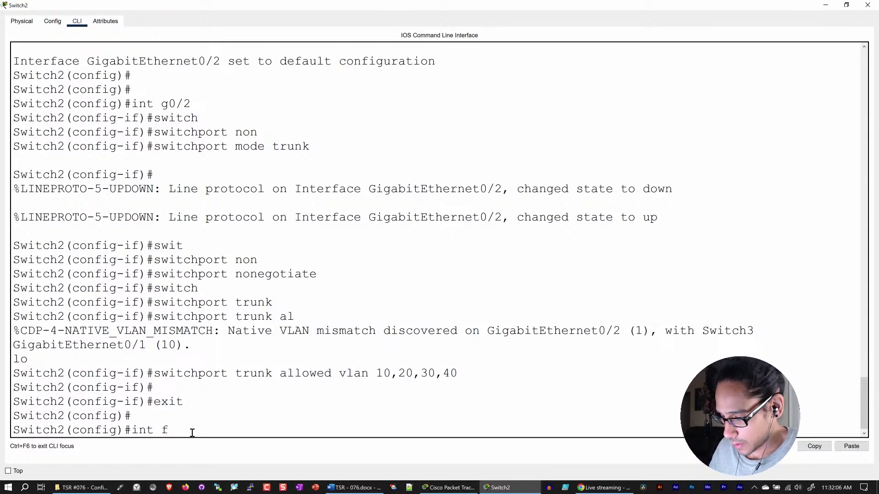
type("0")
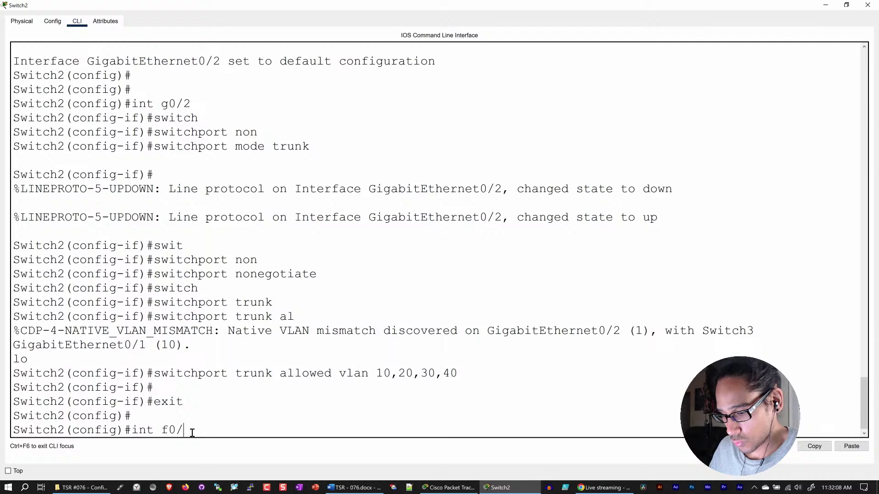
type("/3")
key("Return")
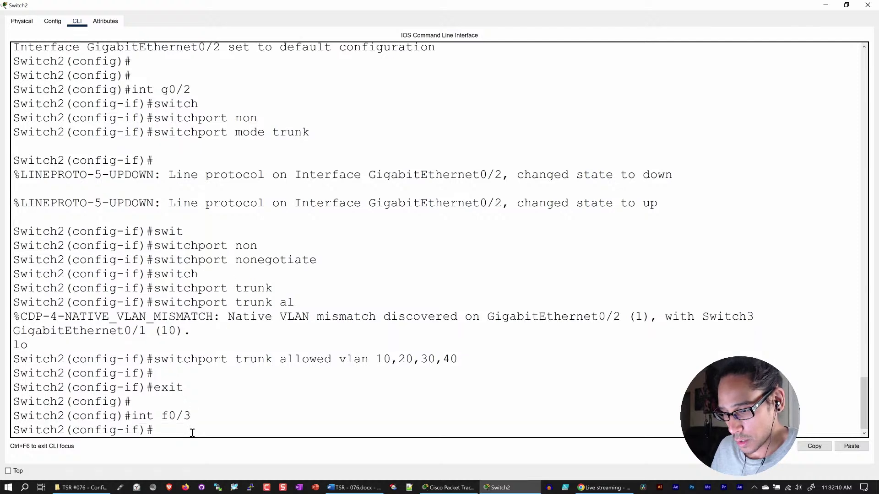
type("switch")
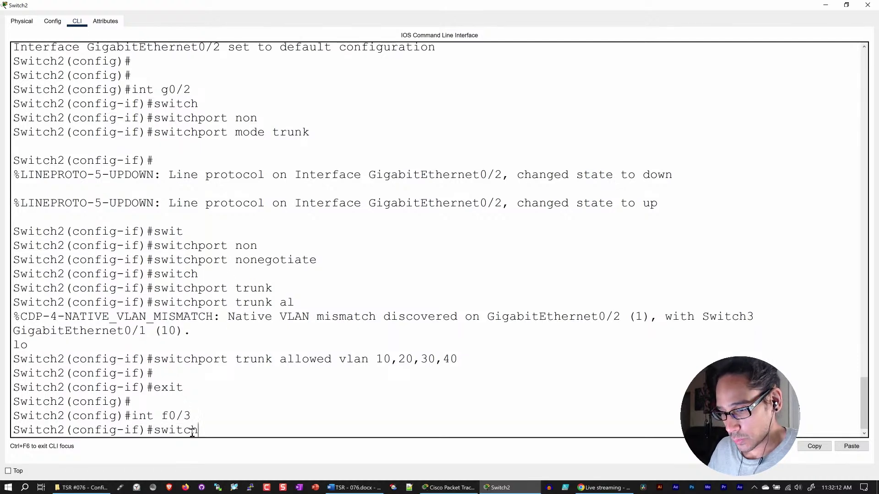
key("Tab")
type("ac")
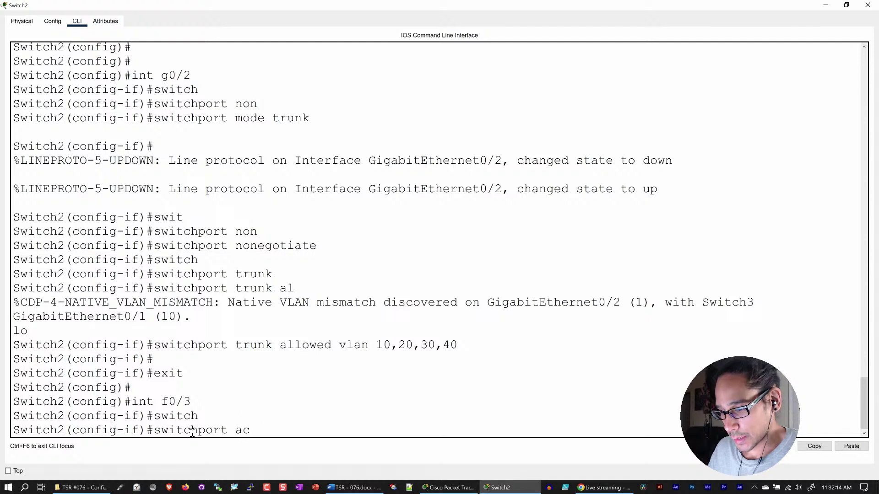
key("Tab")
type("vlan")
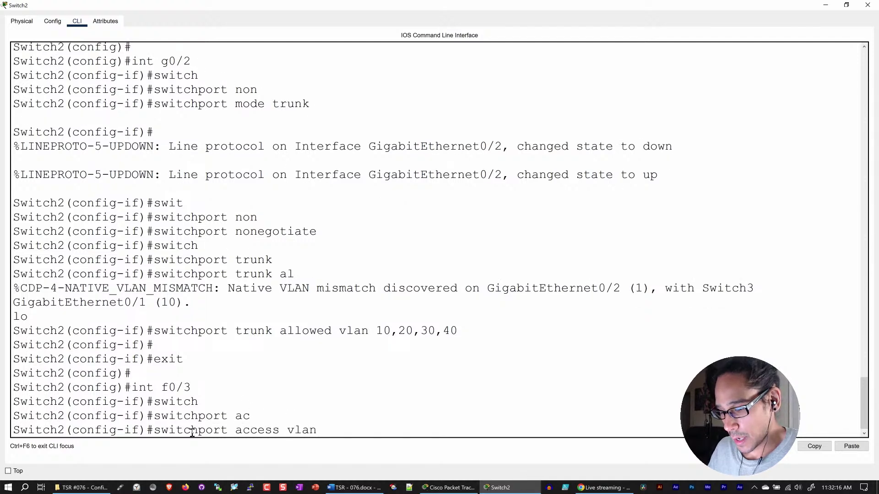
type(" 30")
key("Return")
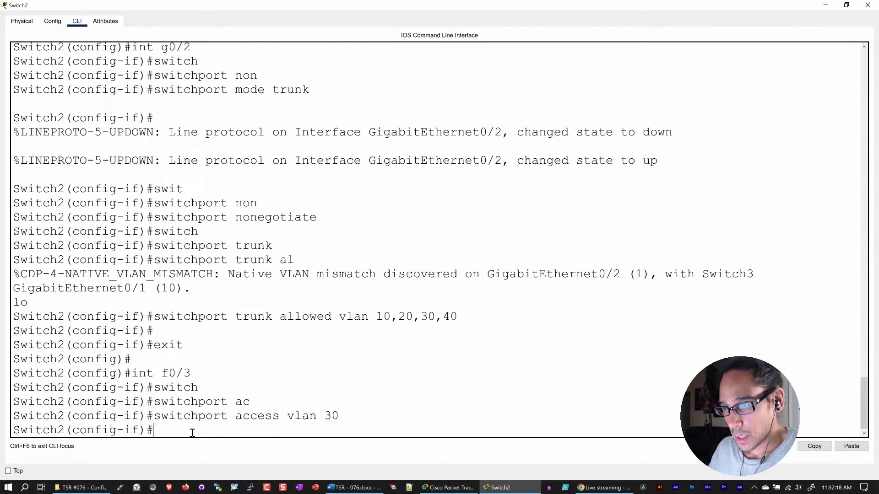
- Recover from the mistyped 'int fa04' command by exiting the port configuration
type("int ")
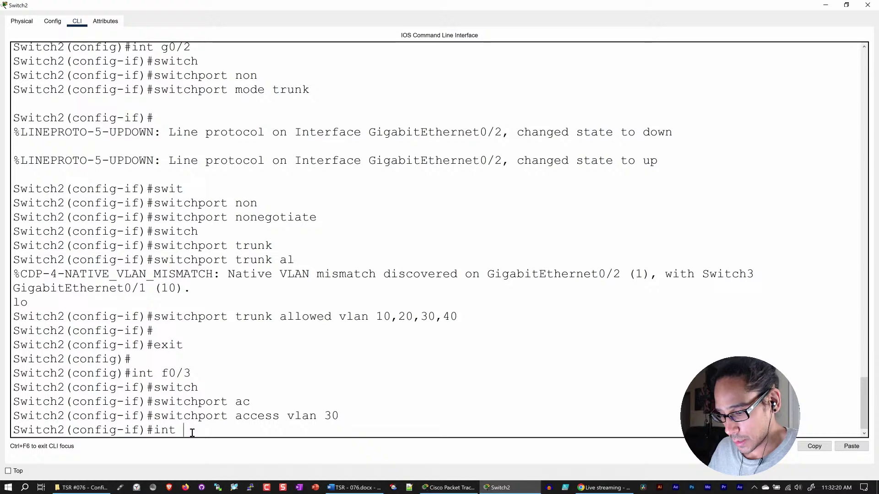
type("f")
type("a0")
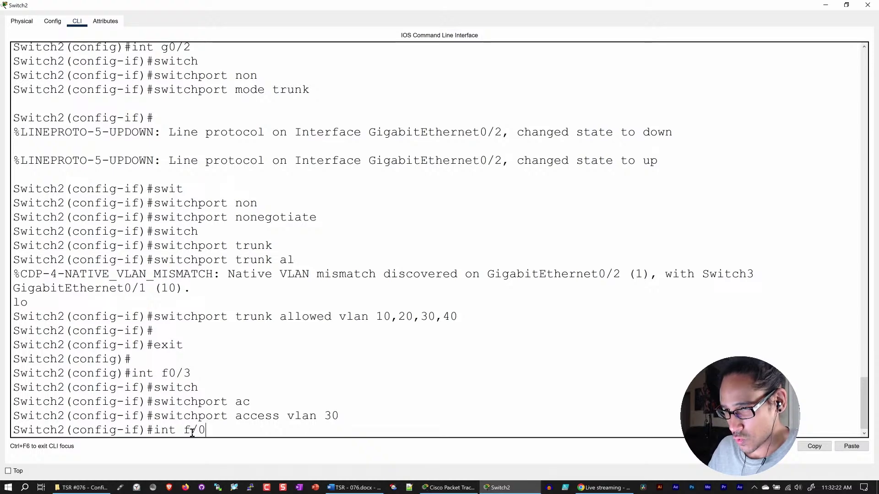
type("4")
key("Return")
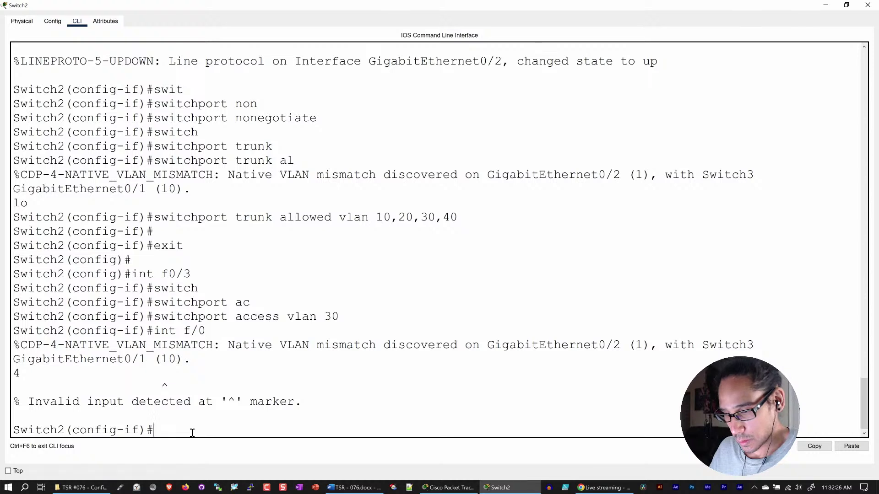
type("int")
key("BackSpace")
key("BackSpace")
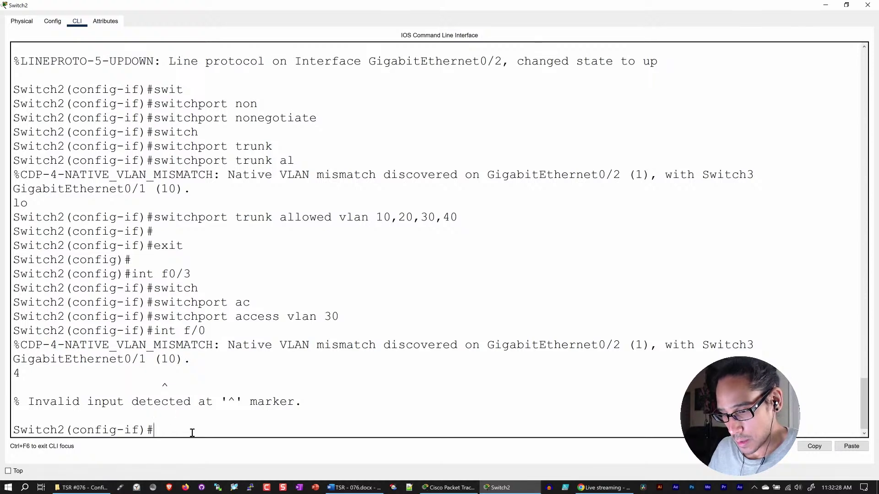
type("exit")
key("Return")
- Assign port Fa0/4 to access VLAN 20
type("int")
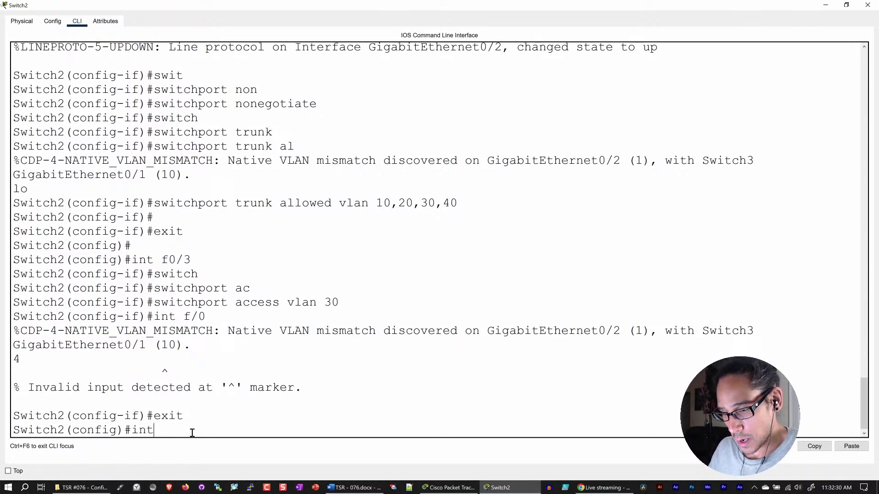
type(" f0/4")
key("Return")
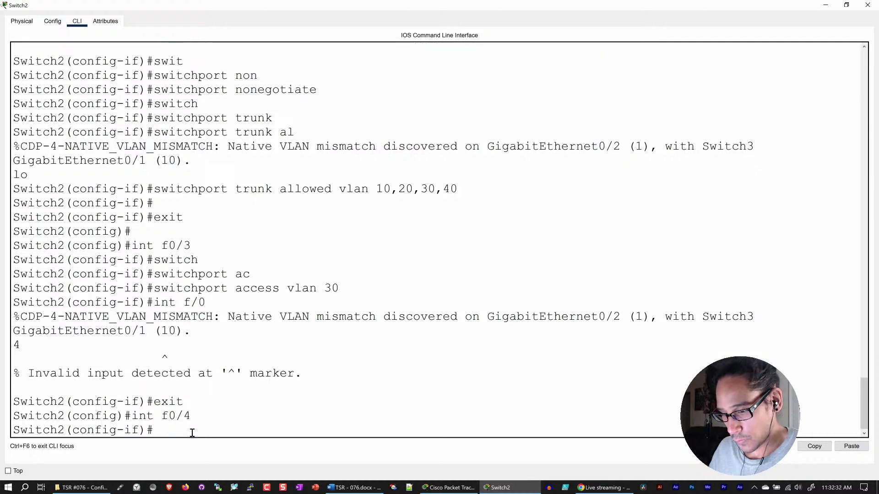
type("swi")
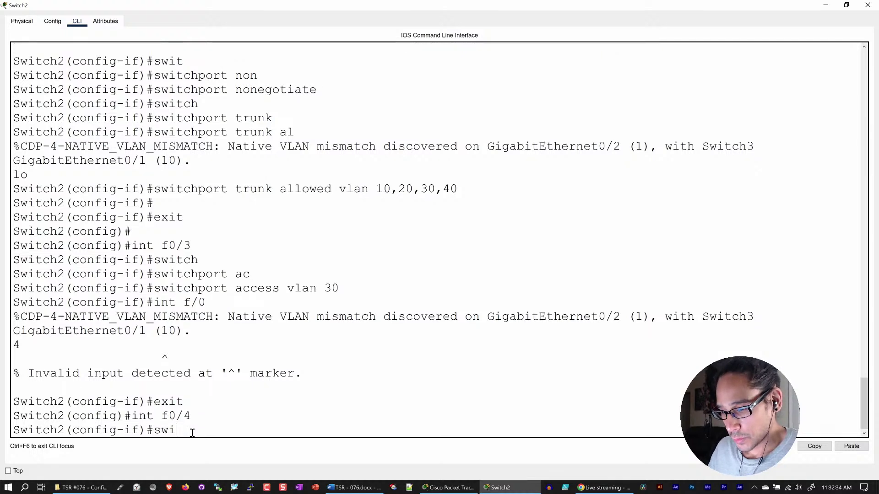
type("tch")
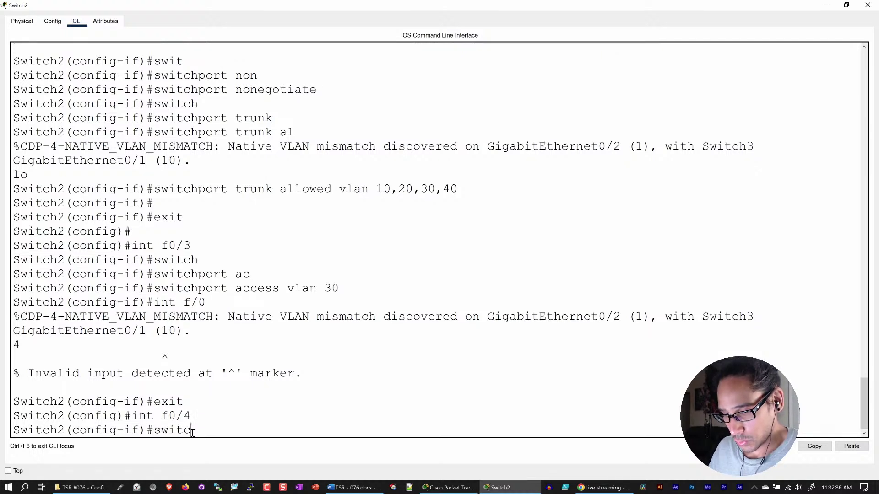
key("Tab")
type("a")
key("BackSpace")
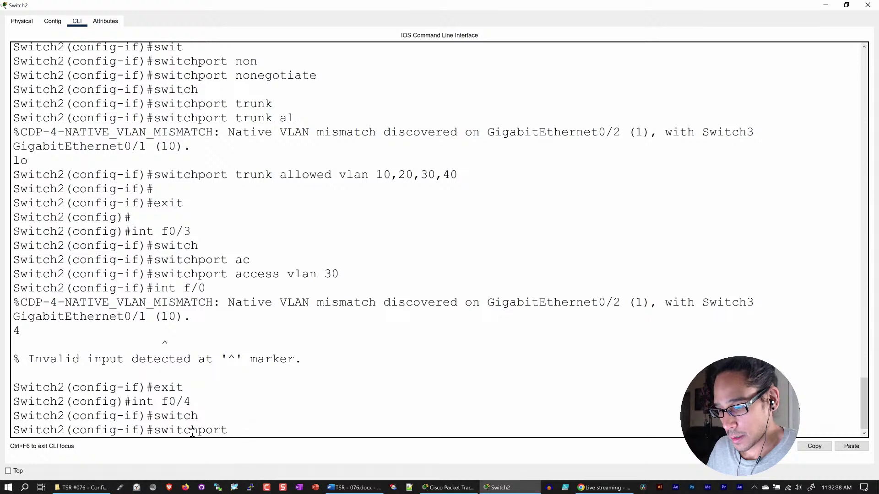
type("acc")
key("Tab")
type("vlan 20")
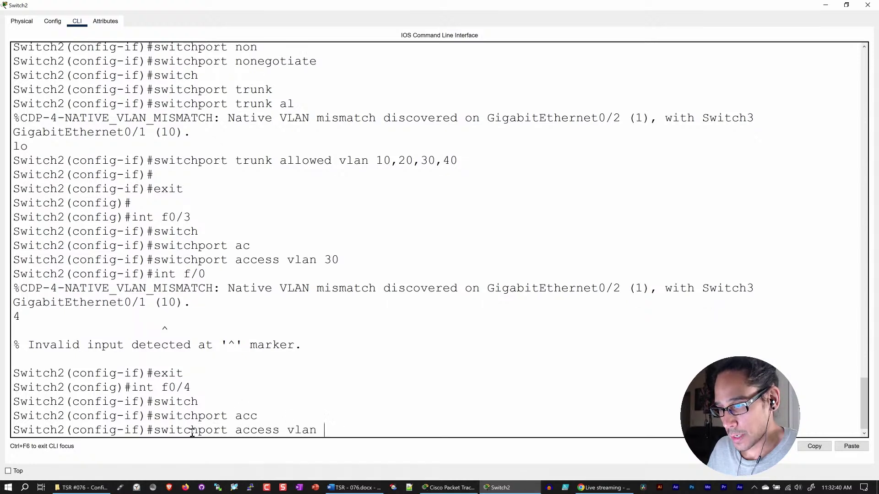
key("Return")
key("Return")
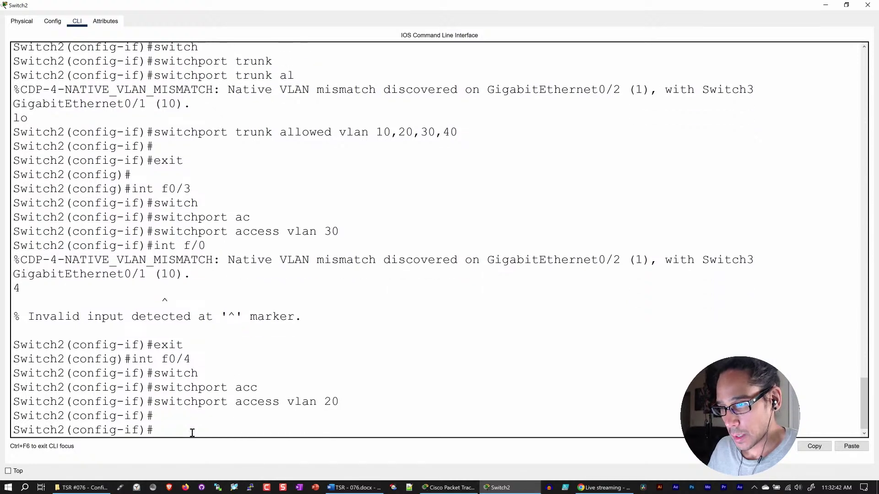
- Assign port Fa0/2 to access VLAN 40
type("int f")
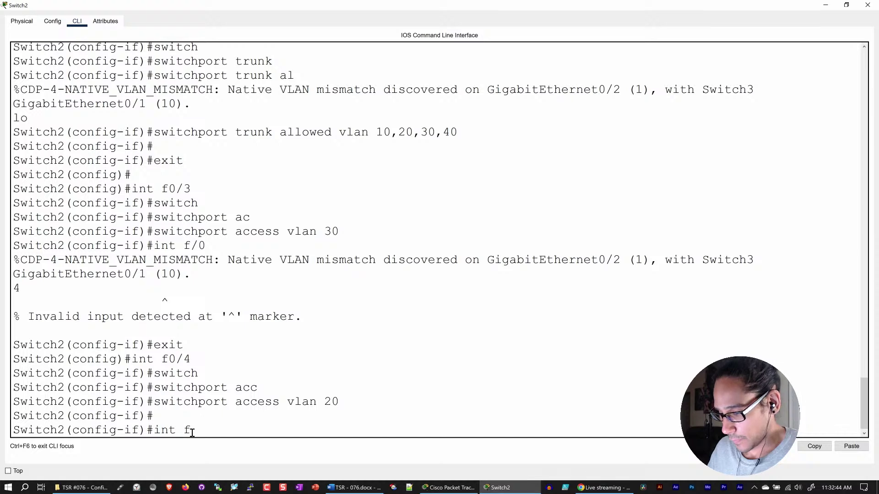
type("0/2")
key("Return")
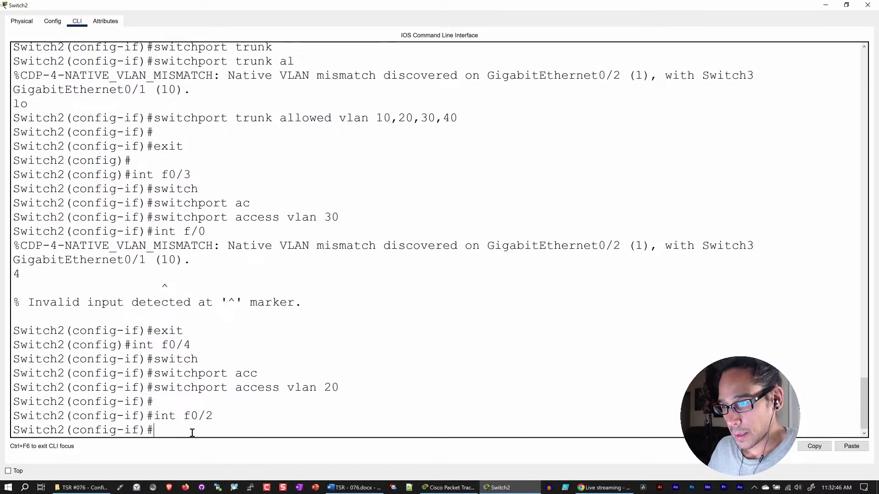
type("switch")
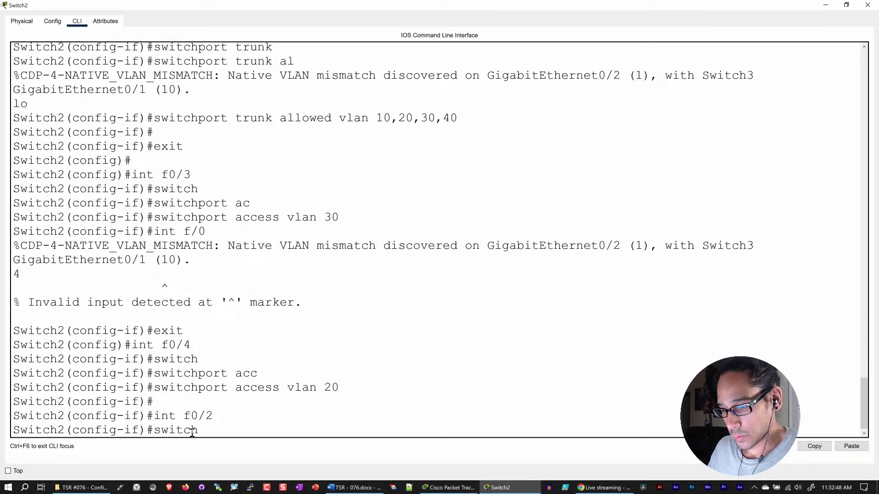
key("Tab")
type("ac")
key("Tab")
type("vlan")
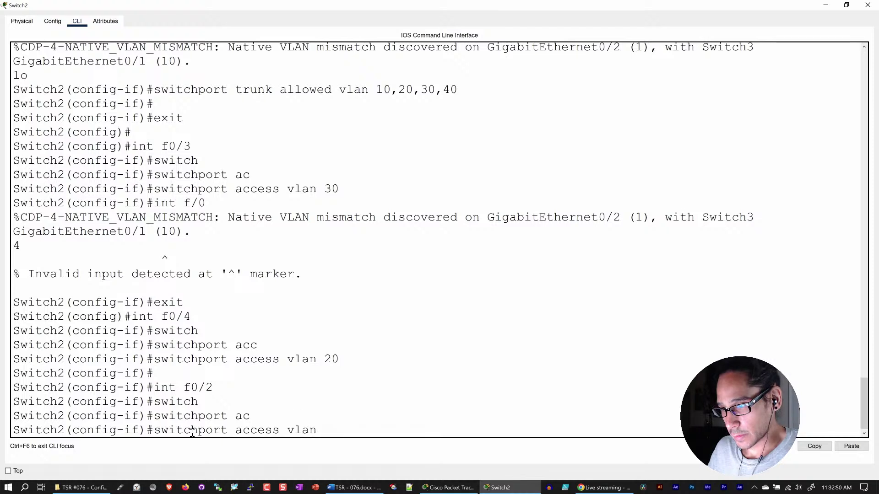
type(" 40")
key("Return")
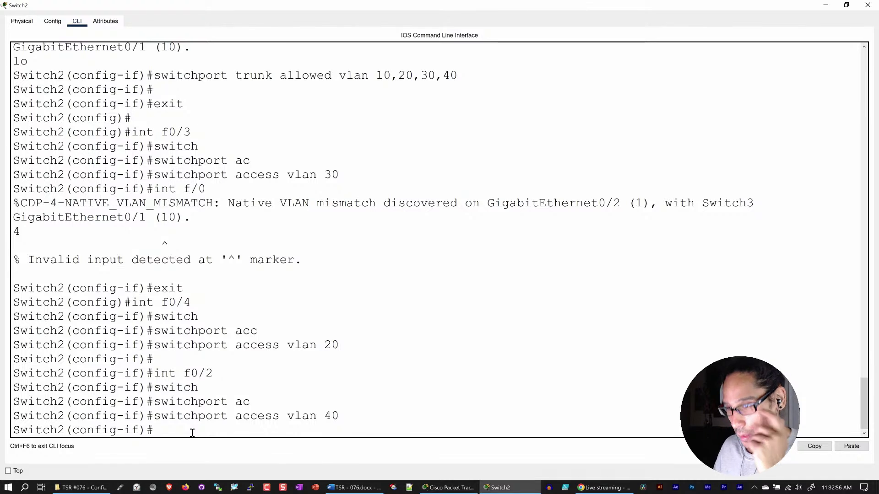
- Exit twice to leave configuration mode for the privileged prompt
key("Return")
type("exit")
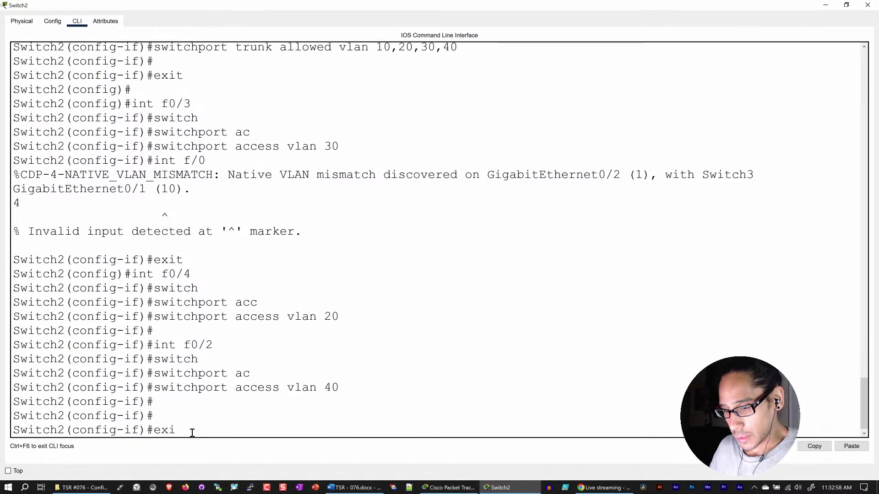
key("Return")
type("exit")
key("Return")
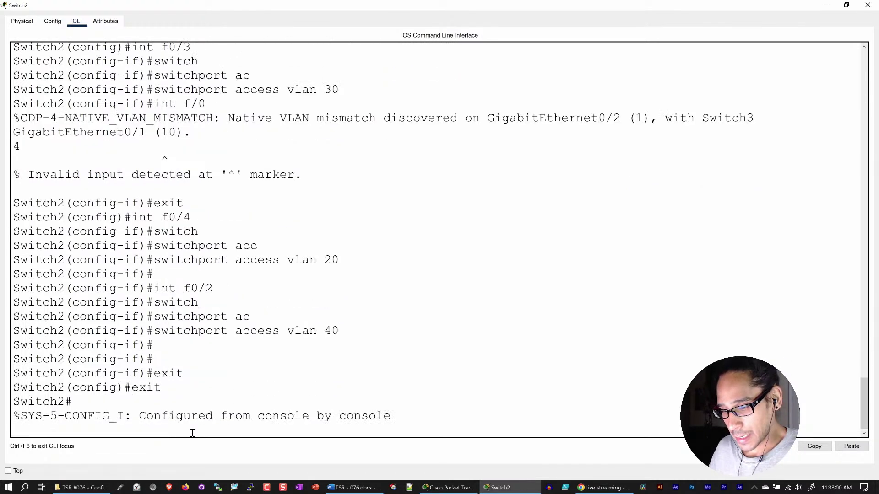
key("Return")
key("Return")
- Save Switch2's config with copy run start and page through show running-config
type("copy run start")
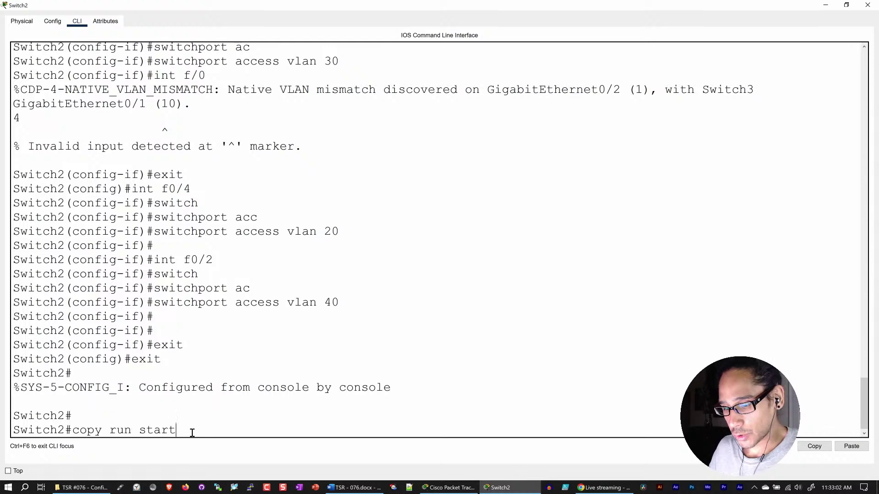
key("Return")
key("Return")
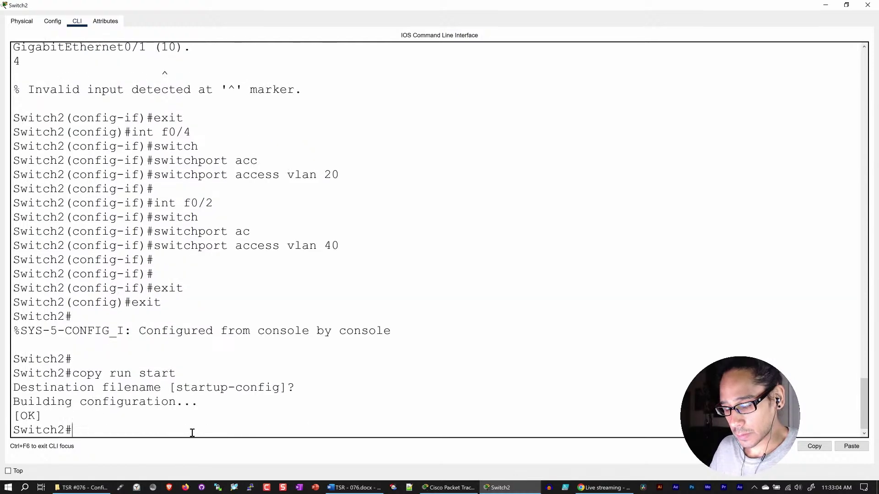
type("show run")
key("Tab")
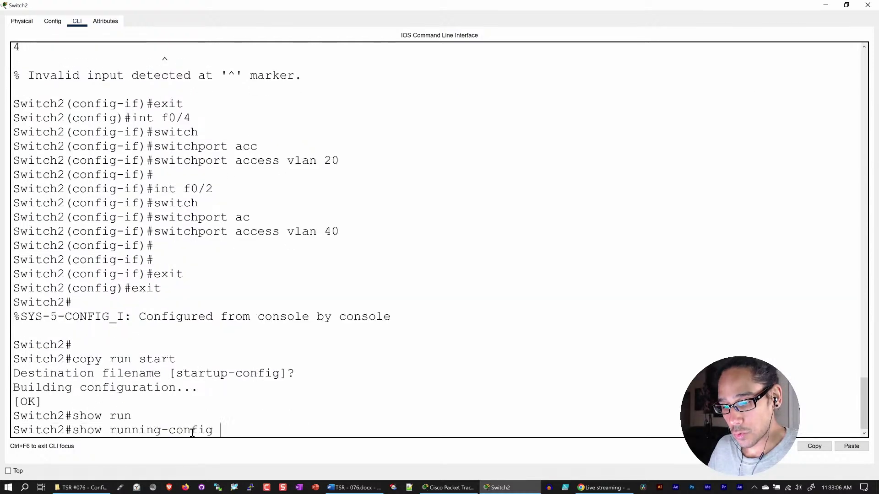
key("Return")
key("space")
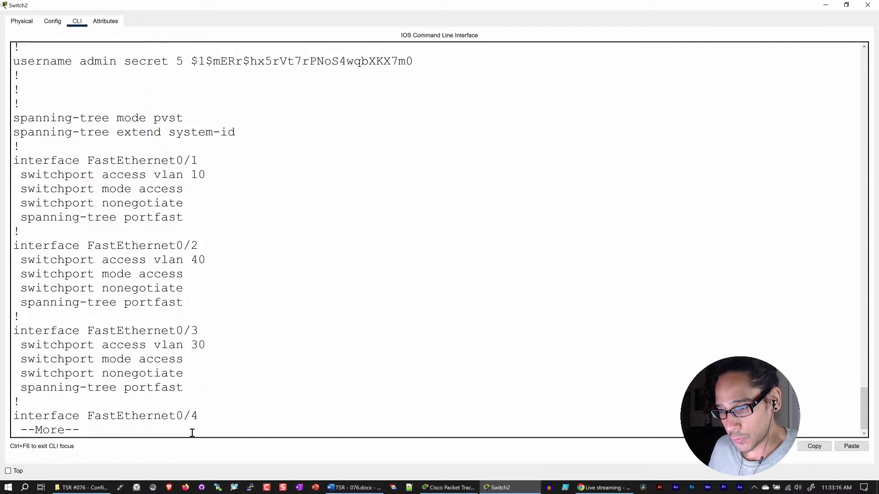
key("space")
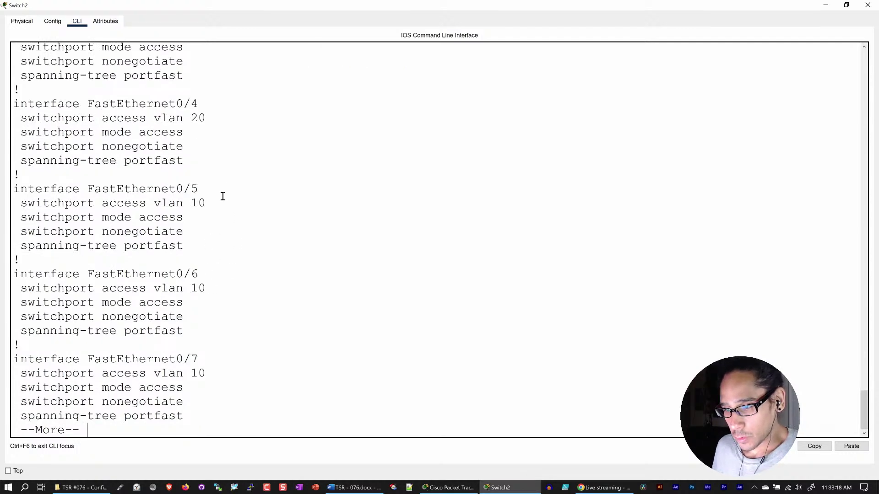
- Highlight Fa0/4's VLAN 20 assignment and the GigabitEthernet0/2 native VLAN mismatch warning
scroll(198, 124, "up", 1)
left_click_drag(207, 74, 146, 87)
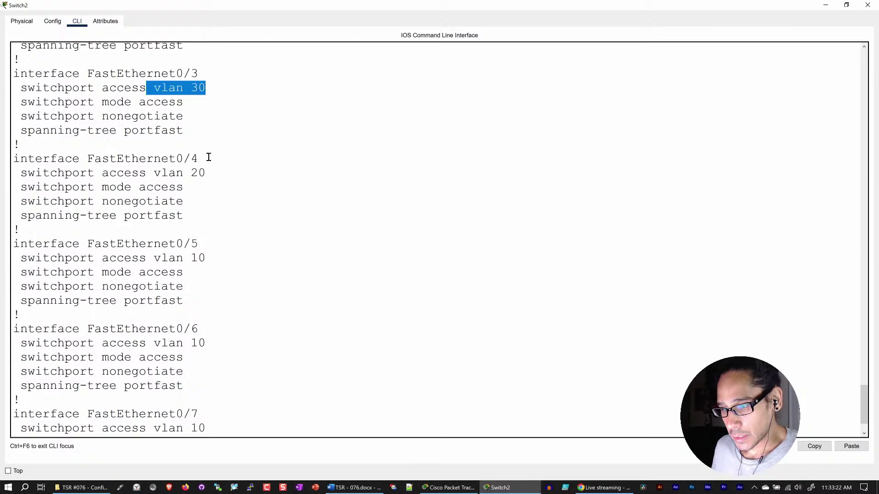
left_click_drag(209, 158, 184, 173)
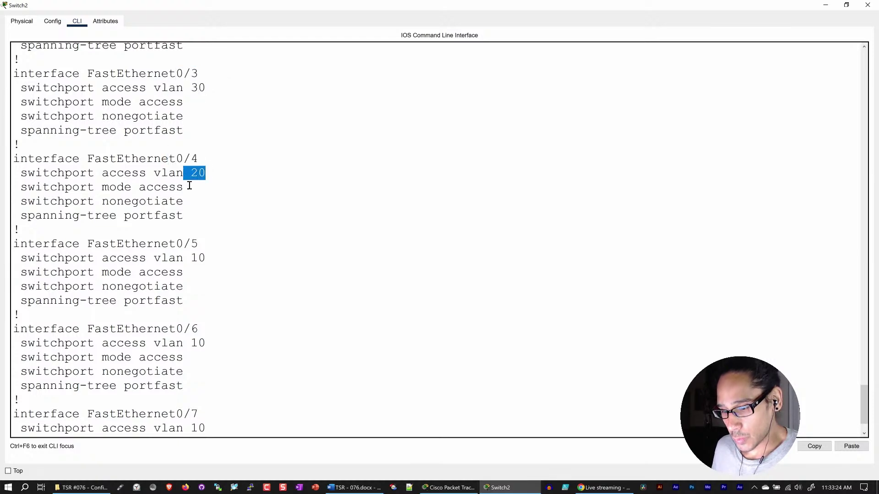
key("space")
key("space")
key("space")
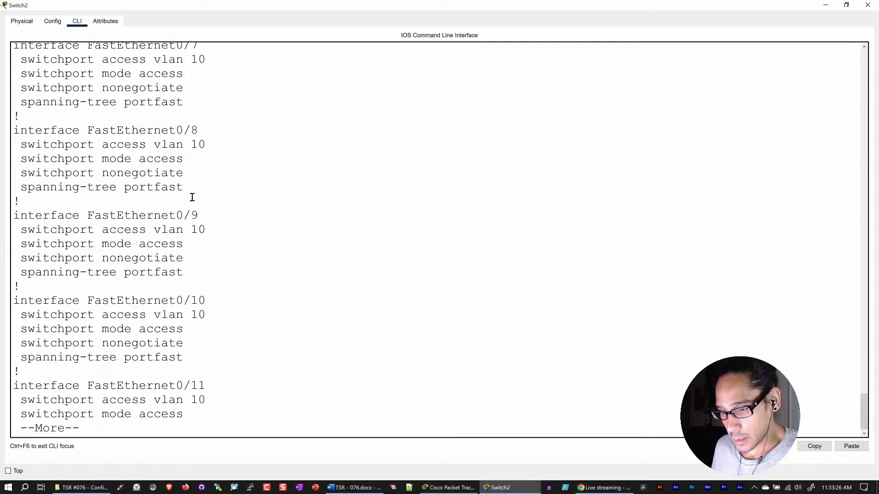
key("space")
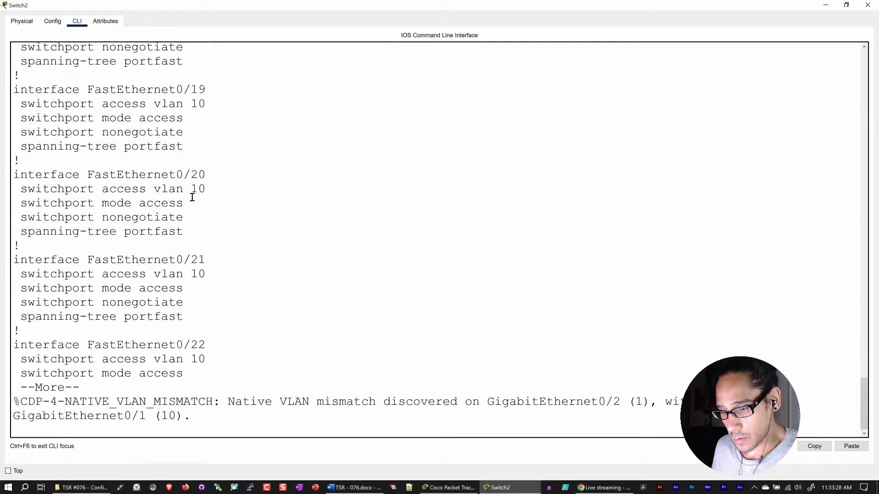
key("space")
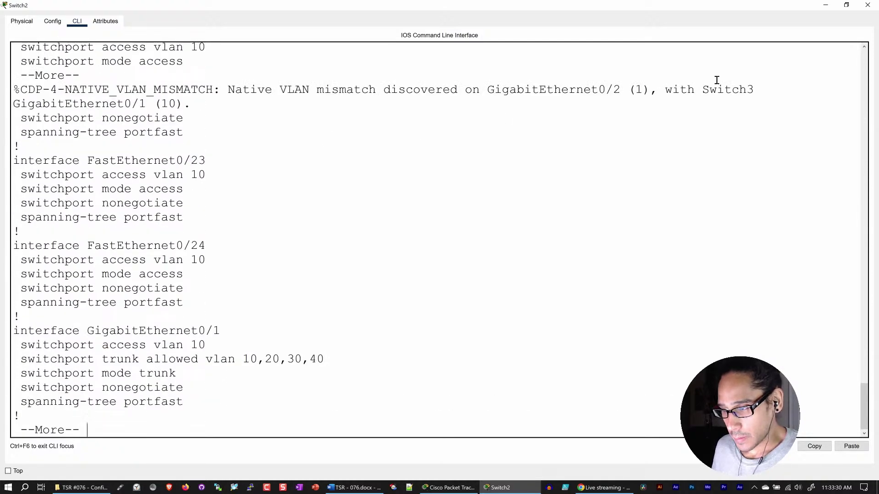
left_click_drag(621, 89, 479, 90)
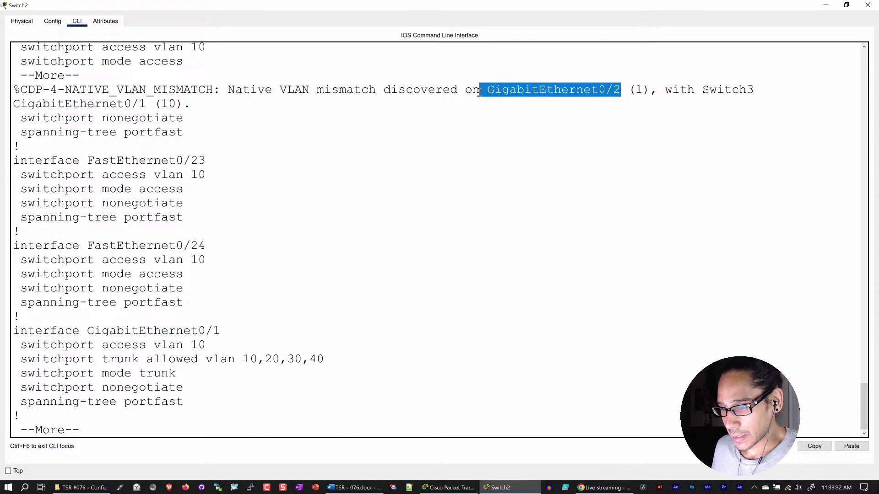
left_click_drag(280, 89, 614, 89)
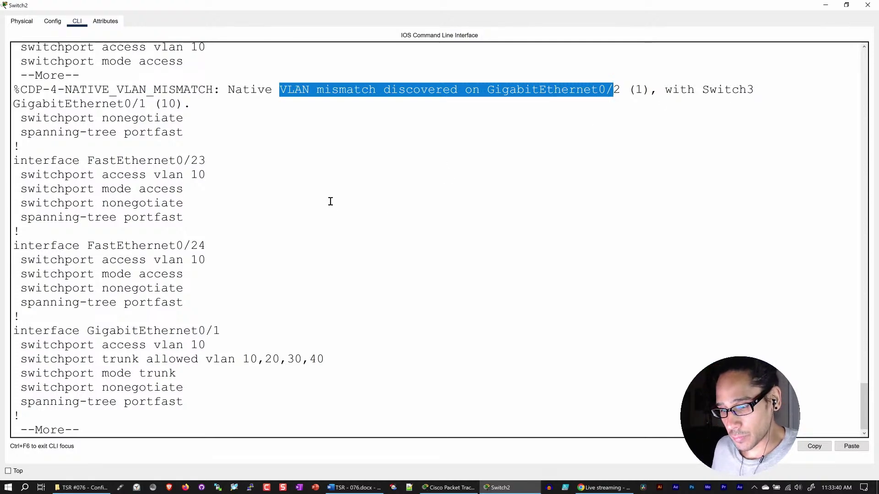
key("space")
- Highlight the G0/1 and G0/2 trunk settings, then close the Switch2 window
scroll(256, 208, "up", 3)
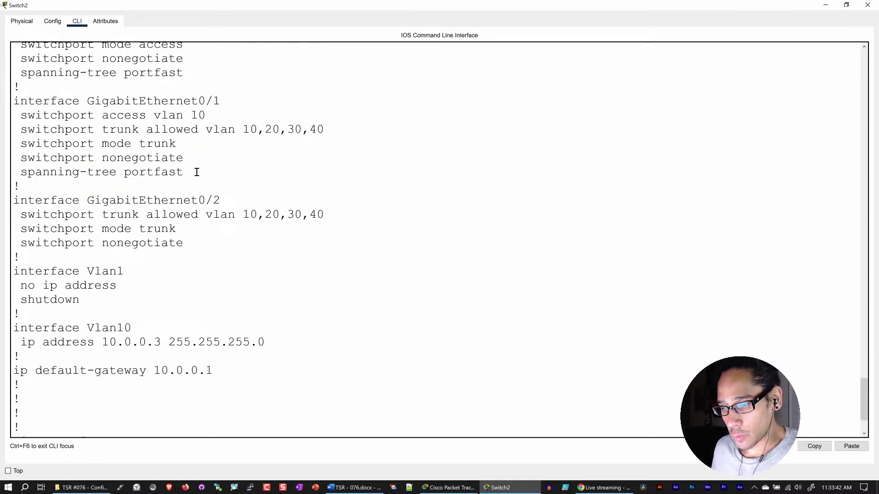
left_click_drag(196, 173, 4, 107)
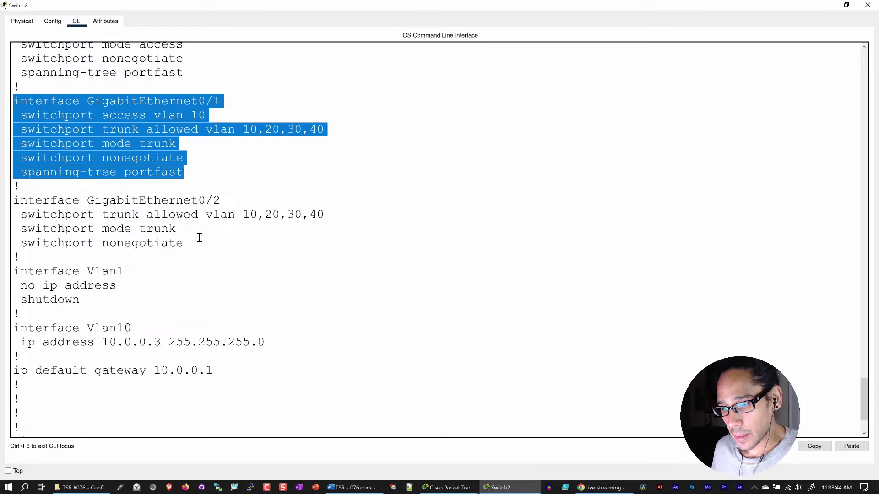
left_click_drag(202, 244, 10, 201)
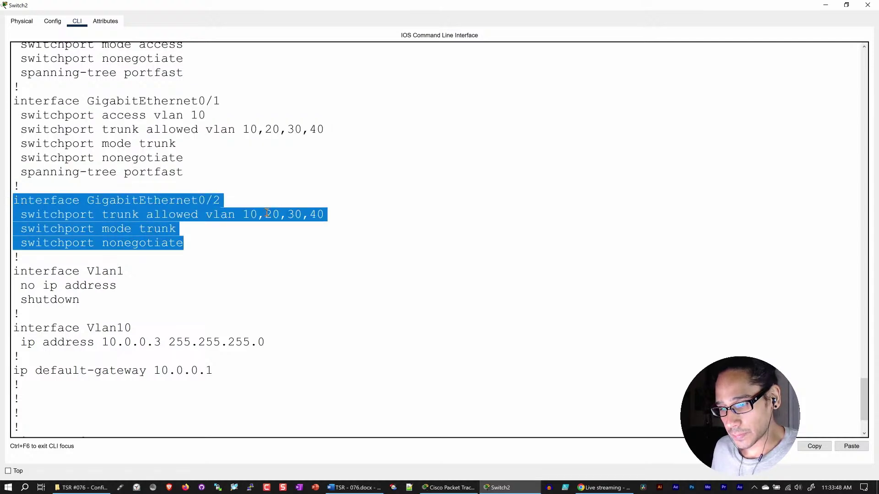
left_click(255, 239)
scroll(262, 245, "down", 1)
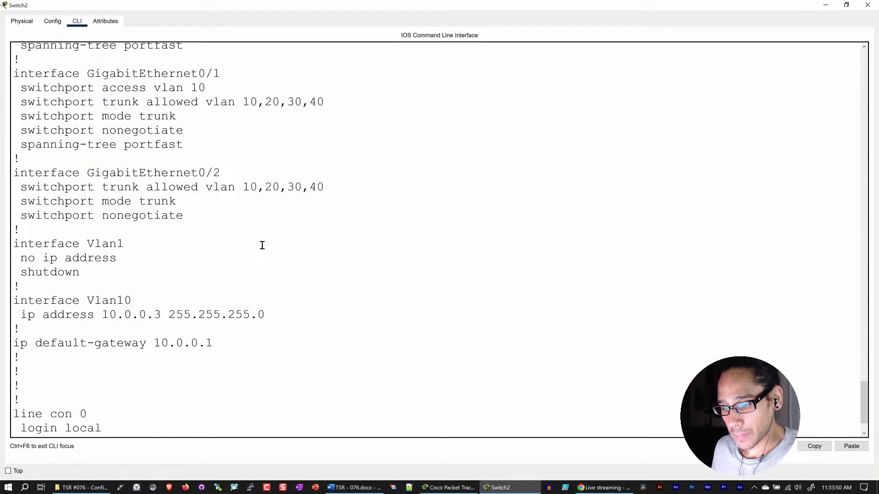
left_click(868, 5)
- Scroll the workspace to locate Switch3 and open its device window
scroll(378, 322, "down", 1)
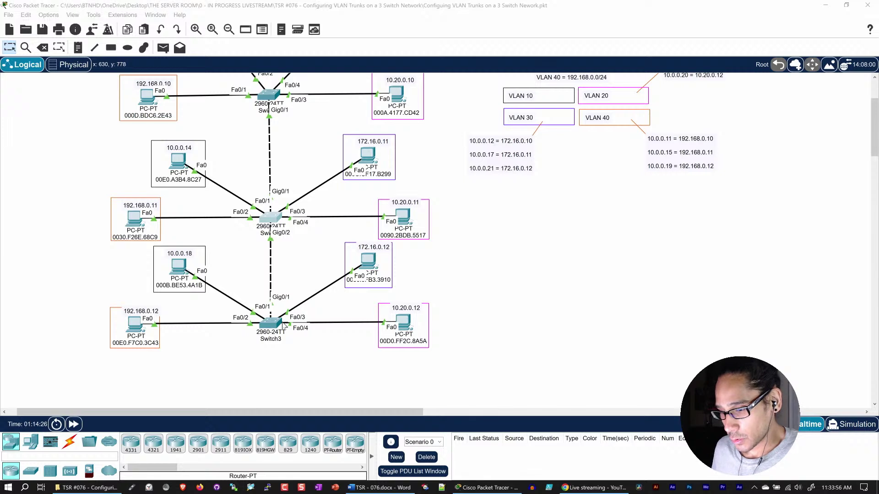
scroll(283, 325, "up", 1)
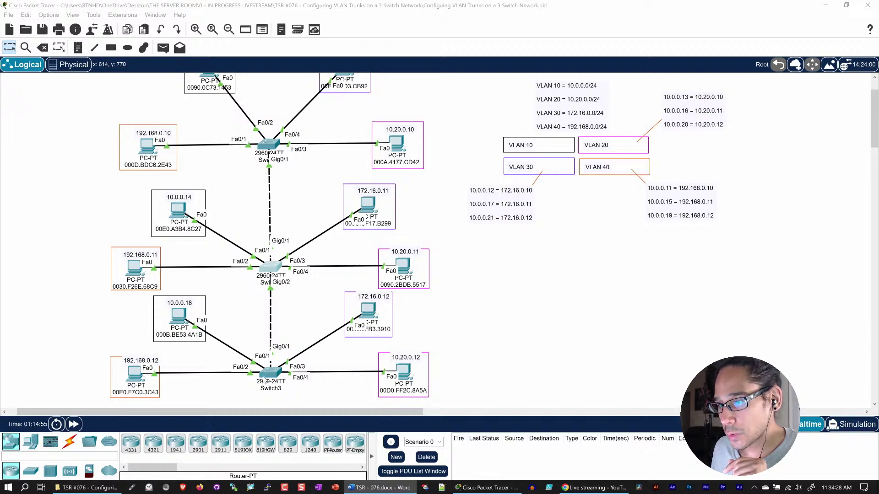
scroll(264, 381, "down", 2)
scroll(198, 331, "up", 2)
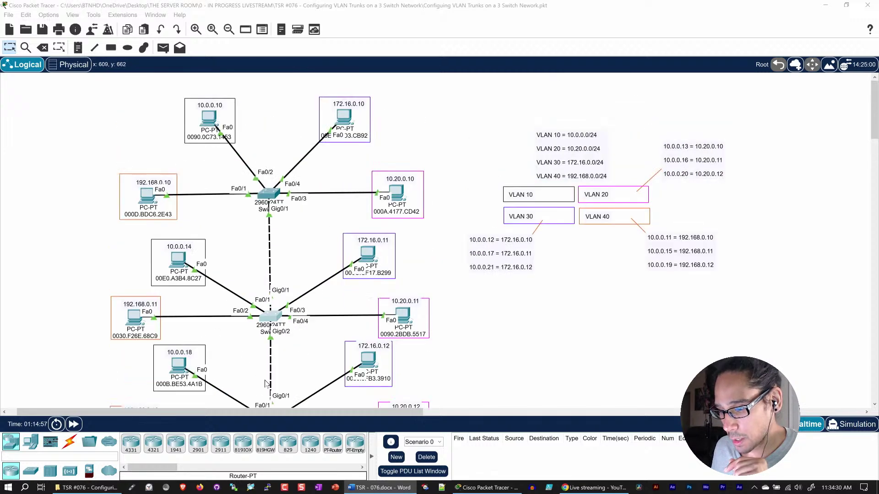
scroll(303, 355, "down", 2)
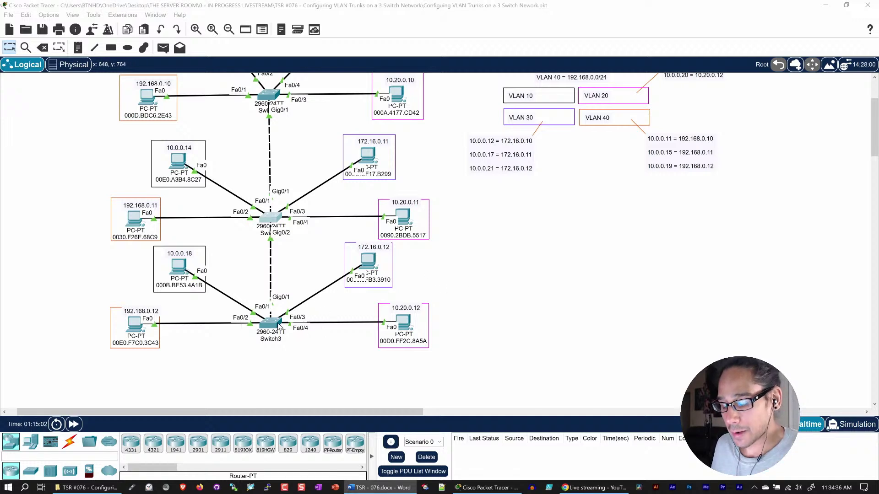
left_click(280, 327)
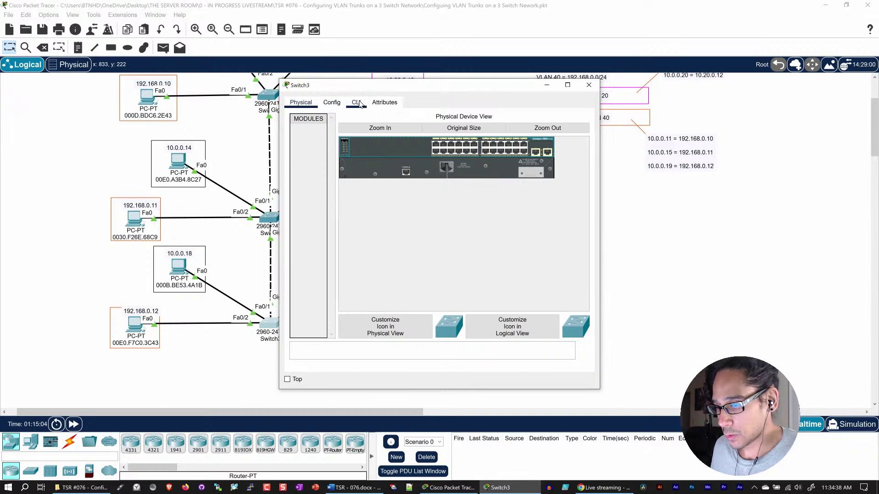
- Open Switch3's CLI full screen, log in with the admin username, and enter enable mode
left_click(356, 102)
left_click(567, 85)
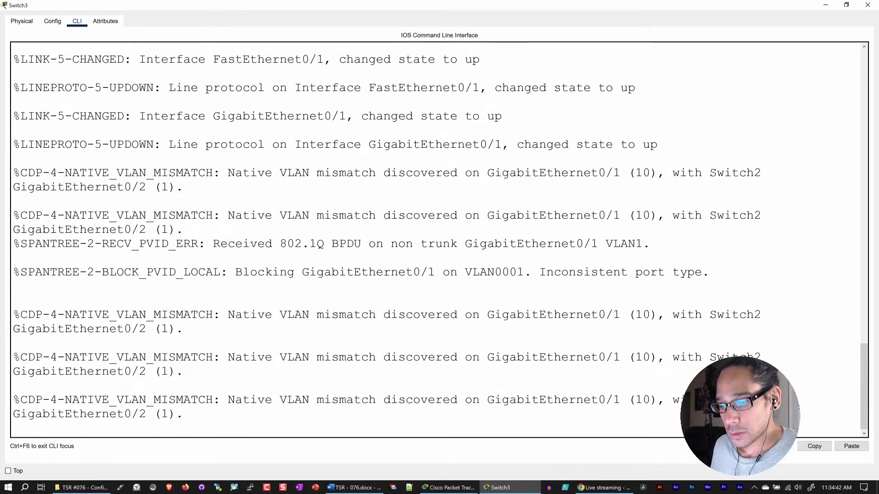
key("Return")
key("Return")
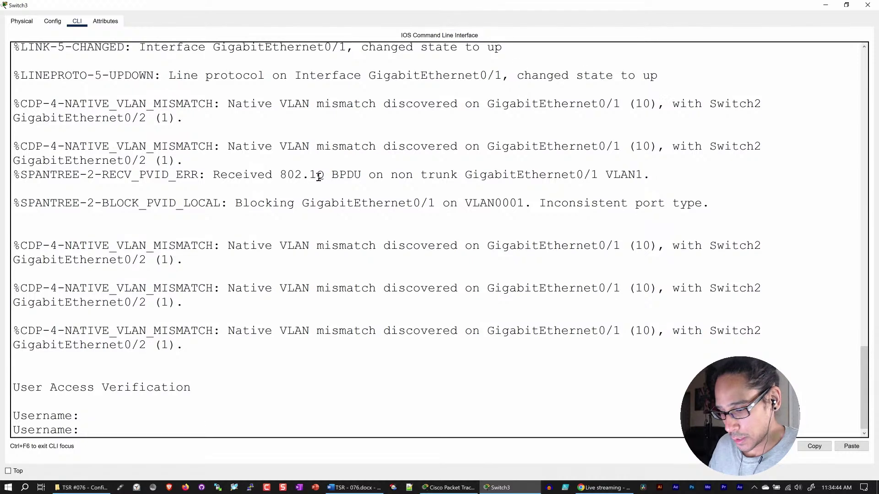
type("admin")
key("Return")
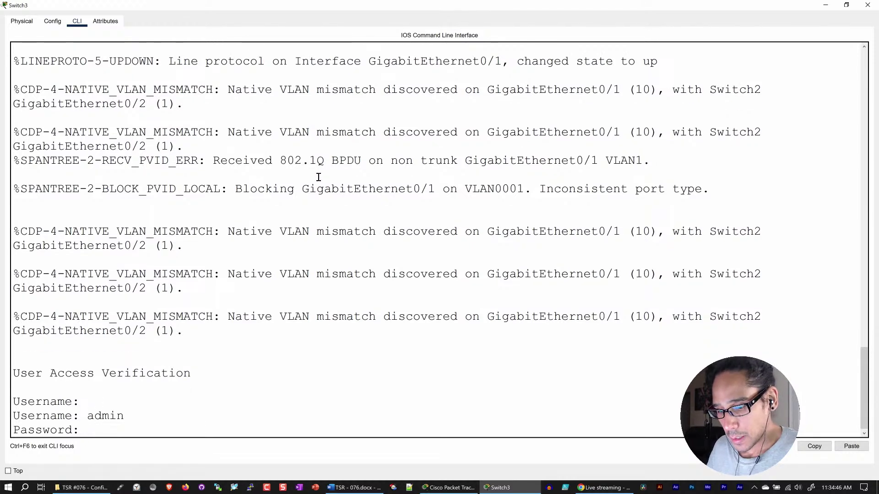
key("Return")
type("en")
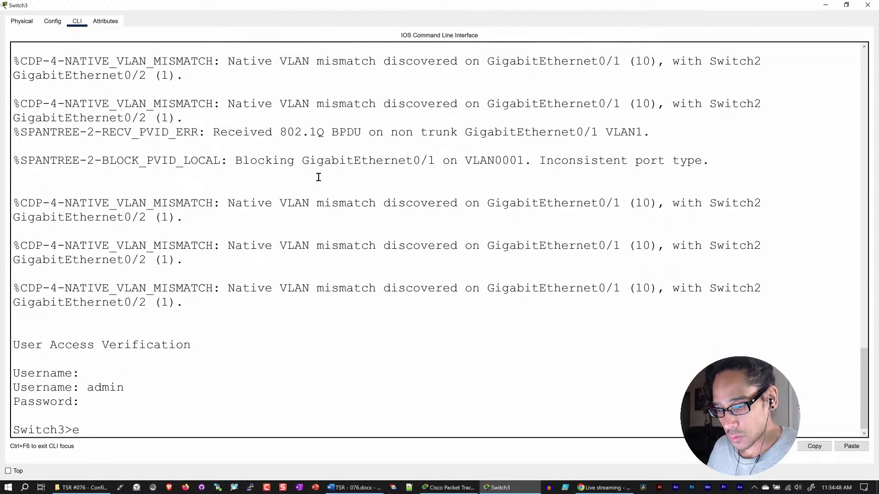
key("Return")
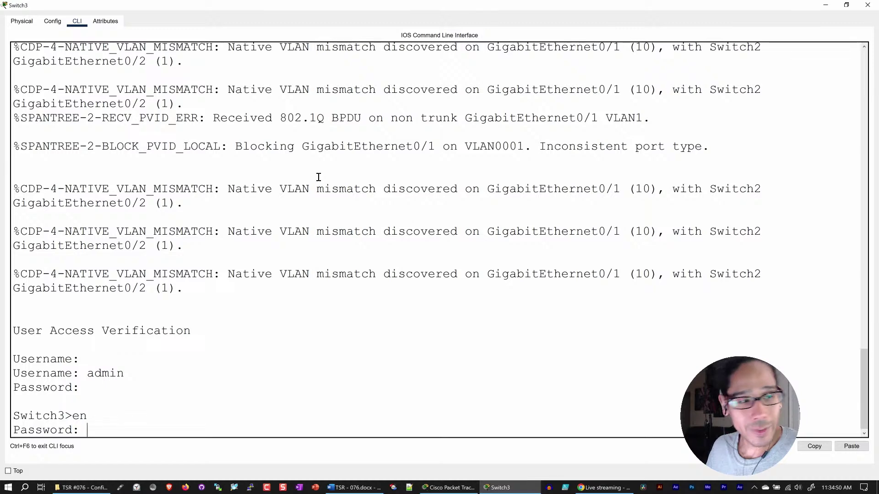
key("Return")
- Page through Switch3's show running-config, highlight G0/2's VLAN 10 access settings, then minimize the window
type("show")
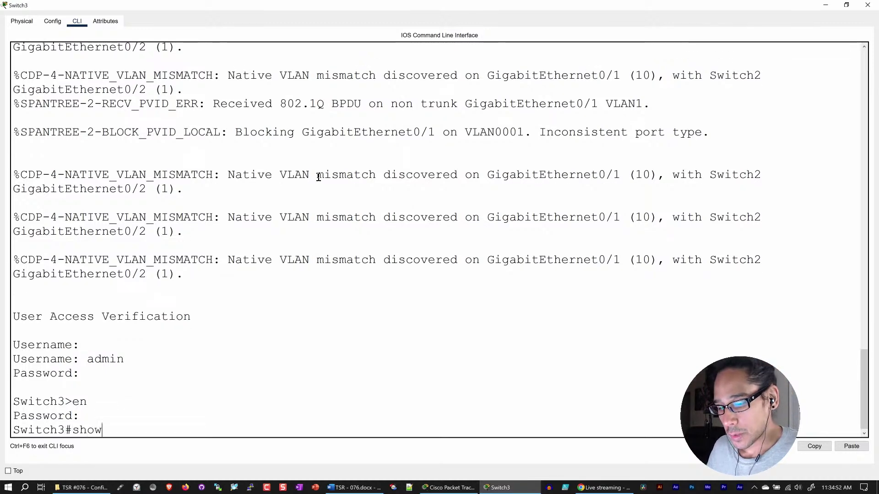
type(" run")
key("Tab")
key("Return")
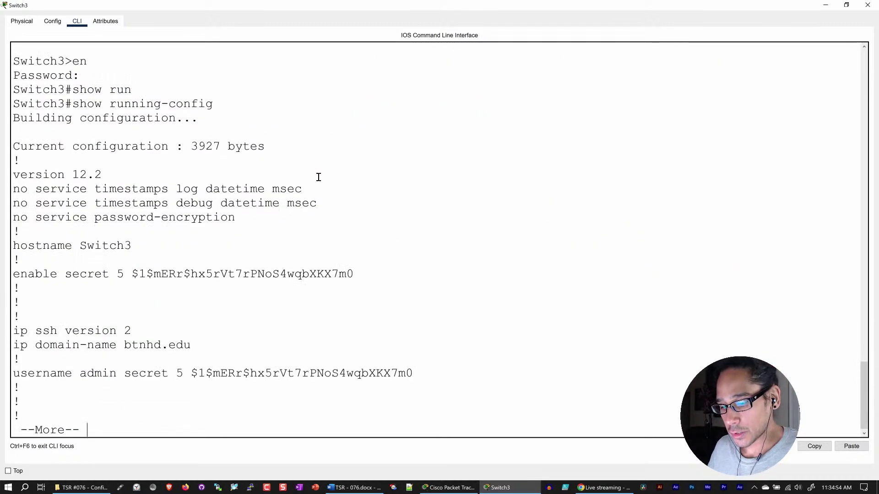
key("space")
key("space")
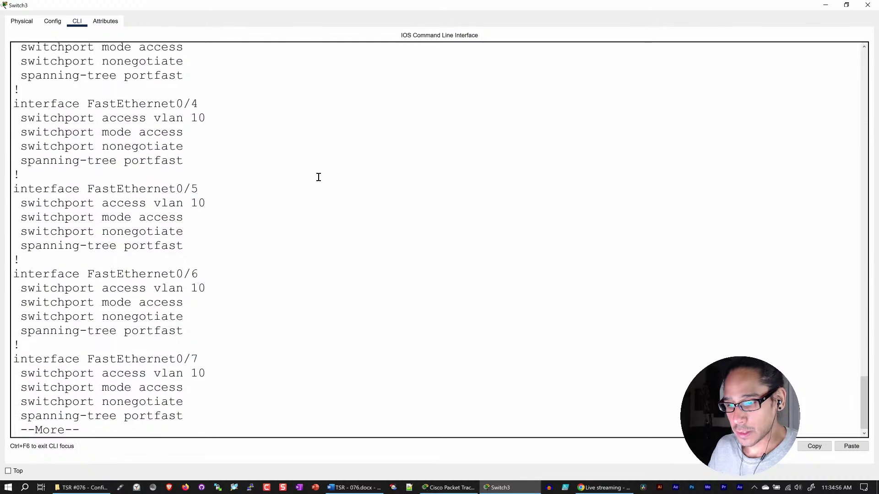
key("space")
key("space")
key("space")
key("space")
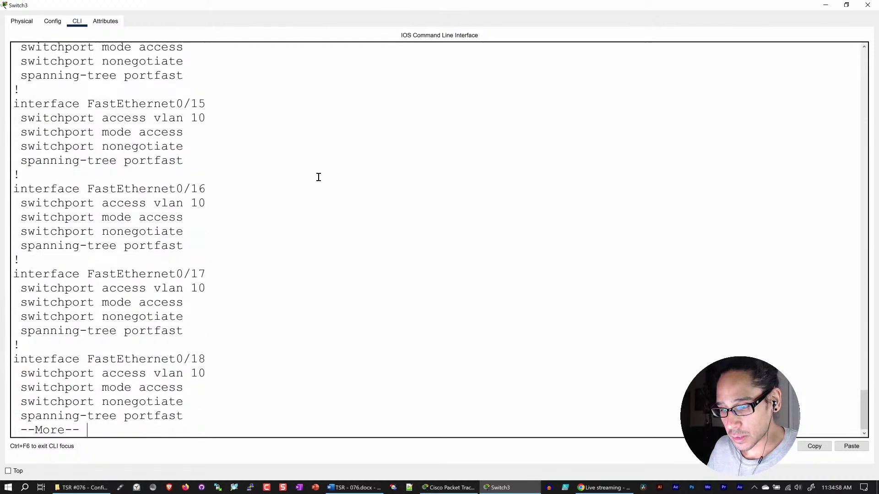
key("space")
key("space")
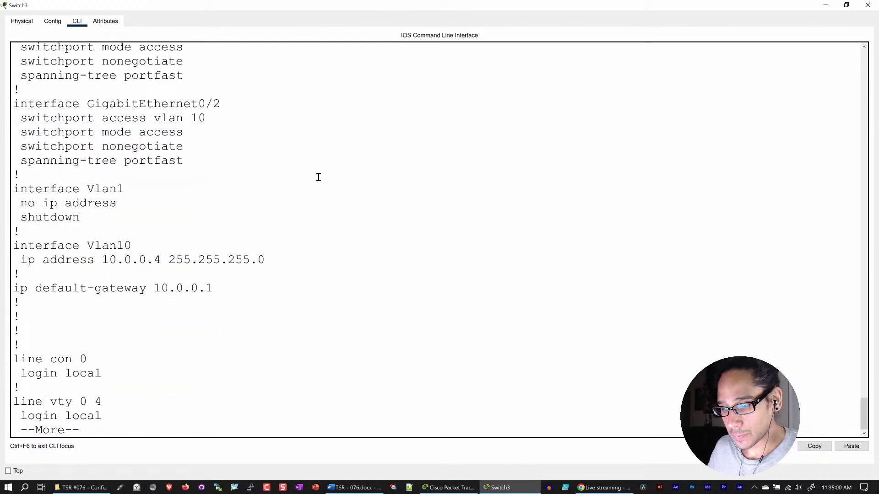
scroll(291, 194, "up", 2)
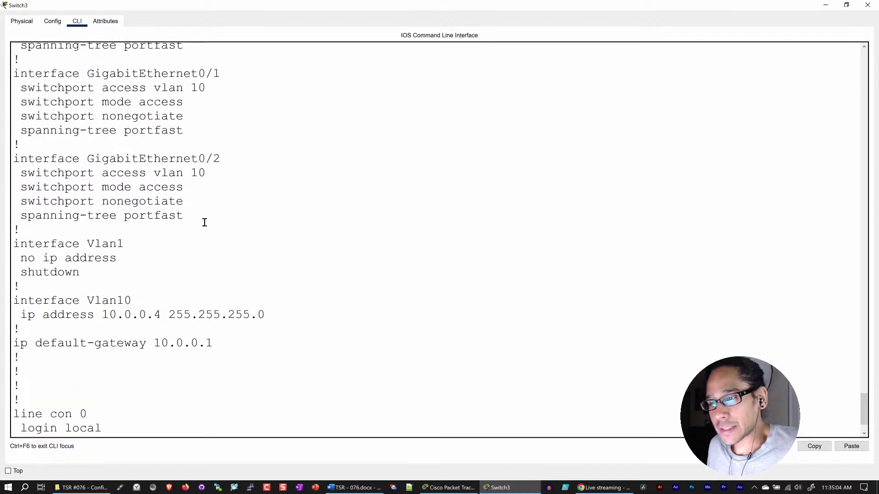
left_click_drag(204, 221, 12, 159)
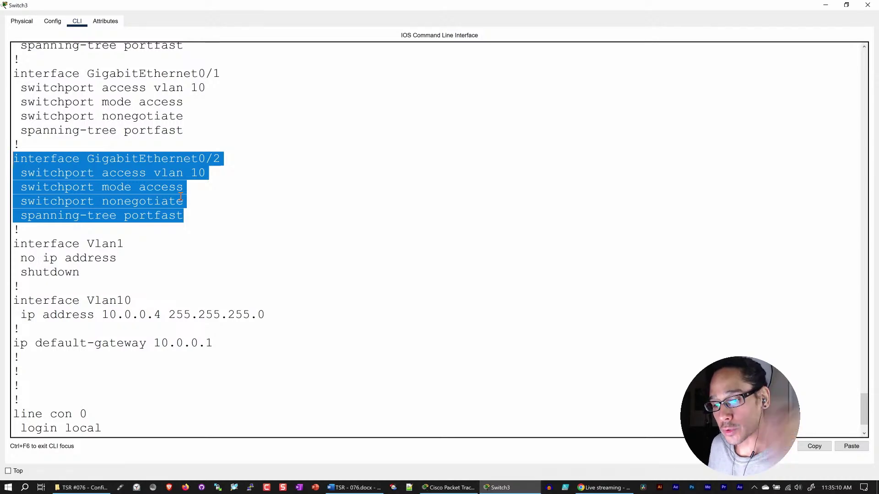
left_click(825, 5)
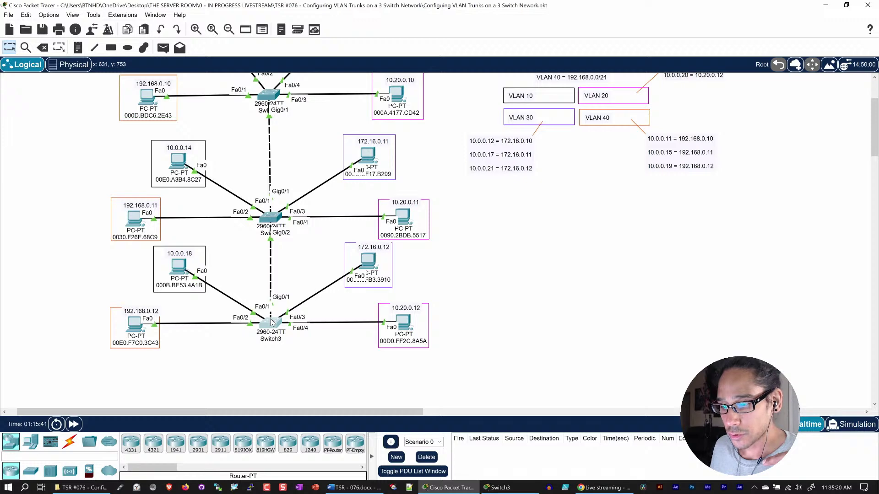
- Restore Switch3's CLI window from the taskbar
mouse_move(272, 322)
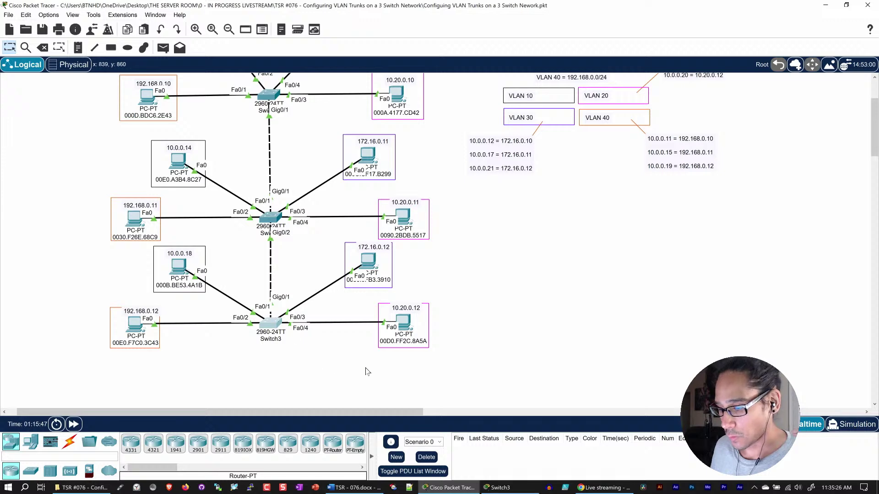
left_click(534, 492)
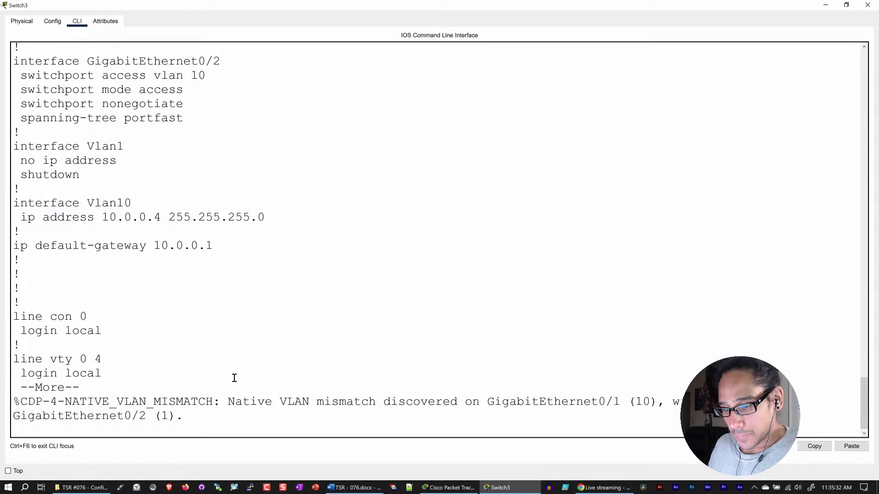
- Page through the rest of Switch3's configuration output, noting the native VLAN mismatch warning
key("Return")
key("Return")
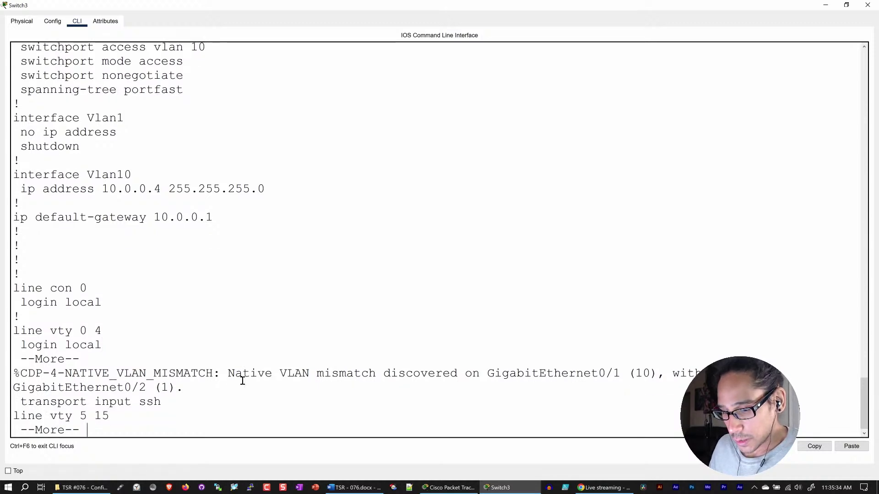
left_click_drag(196, 388, 229, 375)
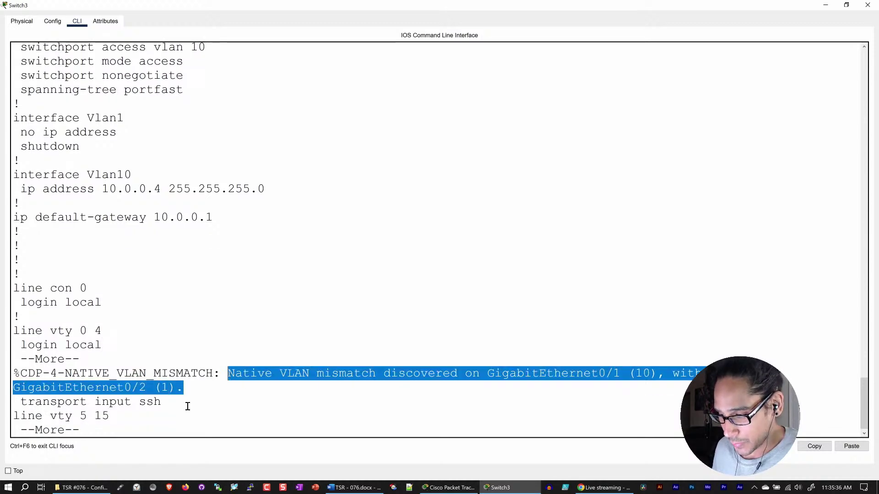
left_click(170, 427)
key("Return")
key("Return")
key("Return")
key("Return")
key("Return")
key("Return")
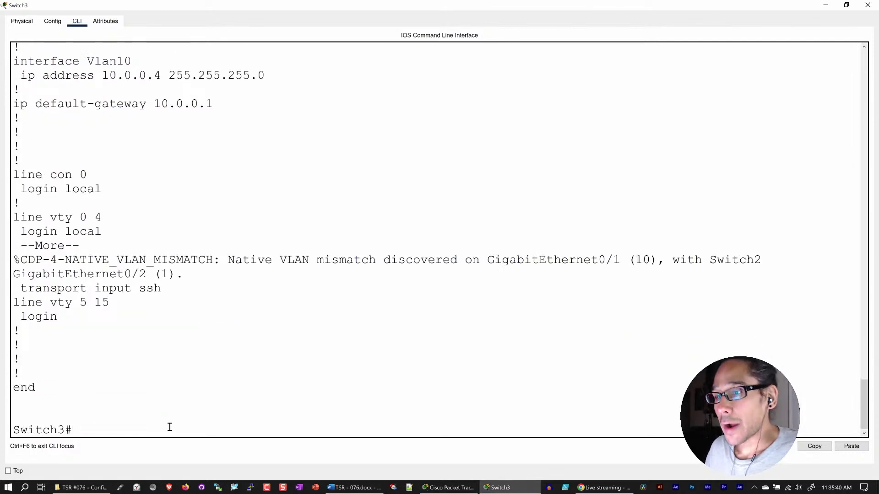
- Enter config t and create VLANs 20, 30 and 40 on Switch3, then exit VLAN mode
type("config t")
key("Return")
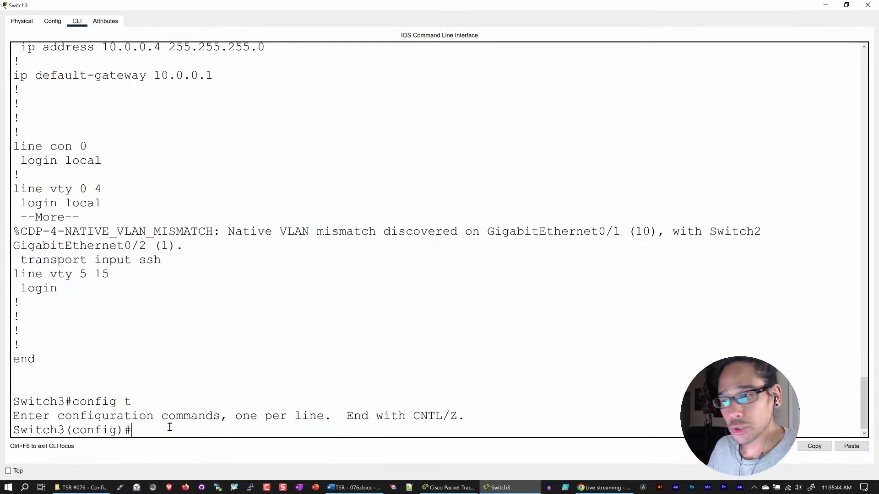
type("vlan ")
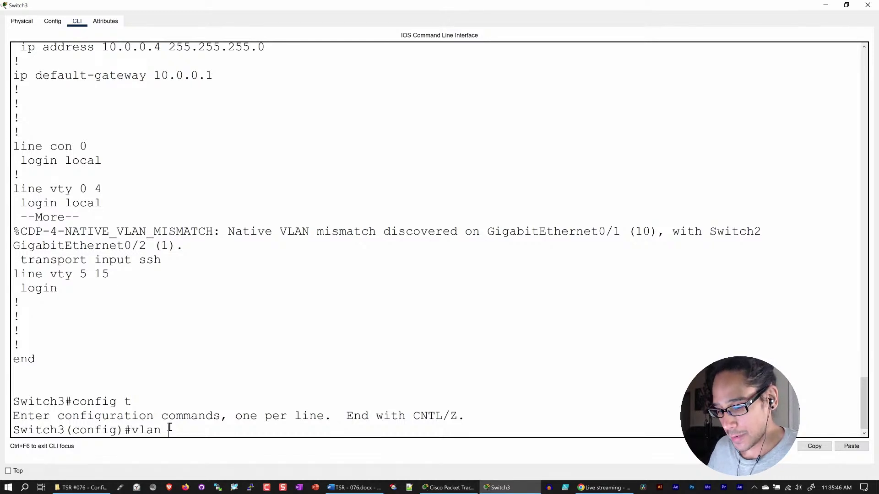
type("20")
key("Return")
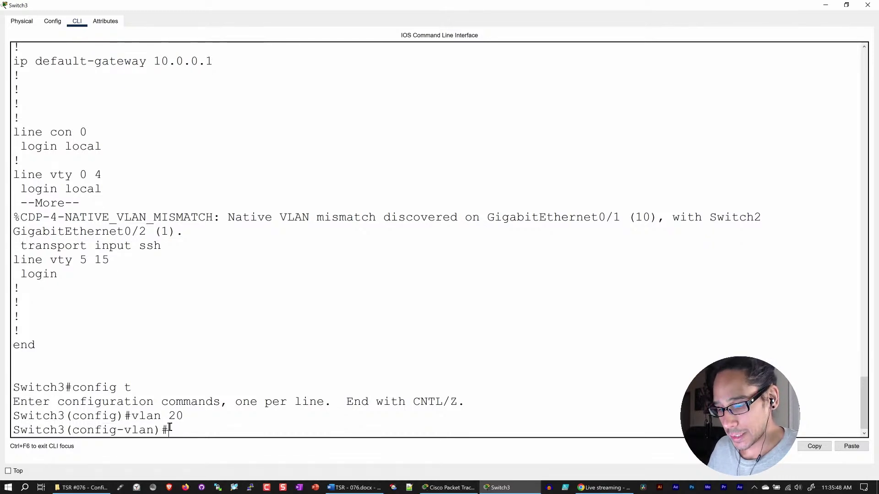
type("vlan")
key("BackSpace")
key("BackSpace")
key("BackSpace")
key("BackSpace")
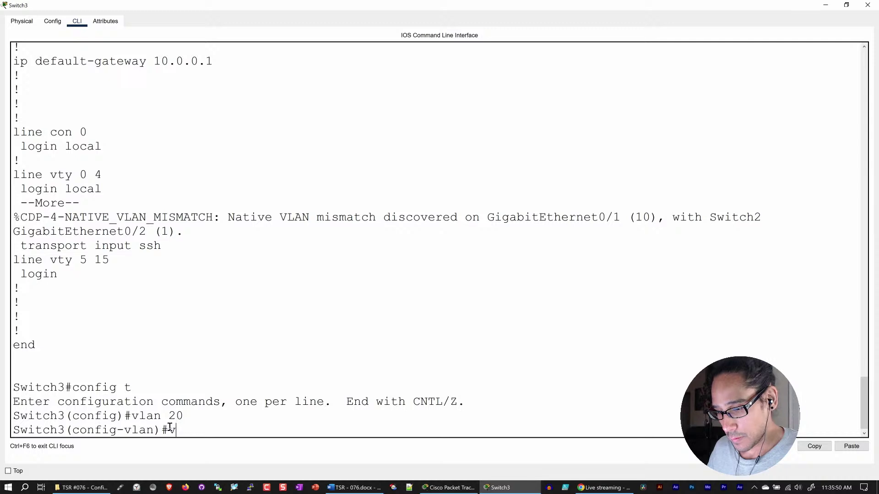
type("lan 30")
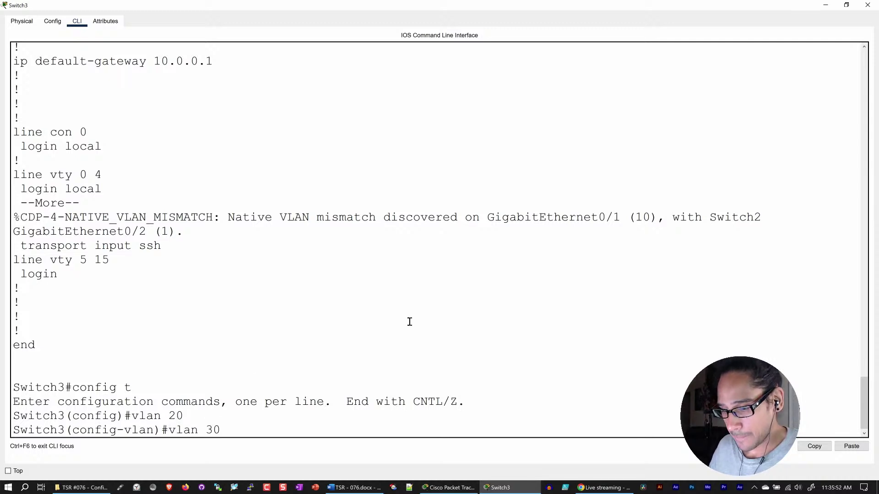
key("Return")
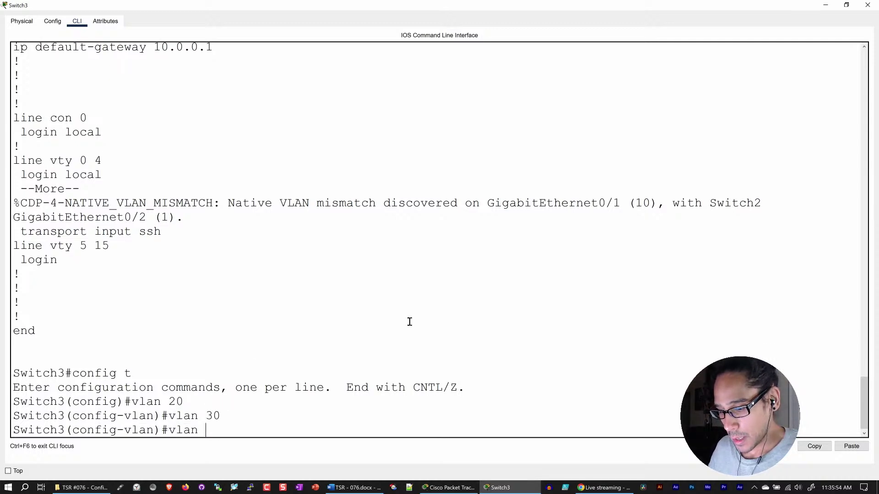
type("vlan 40")
key("Return")
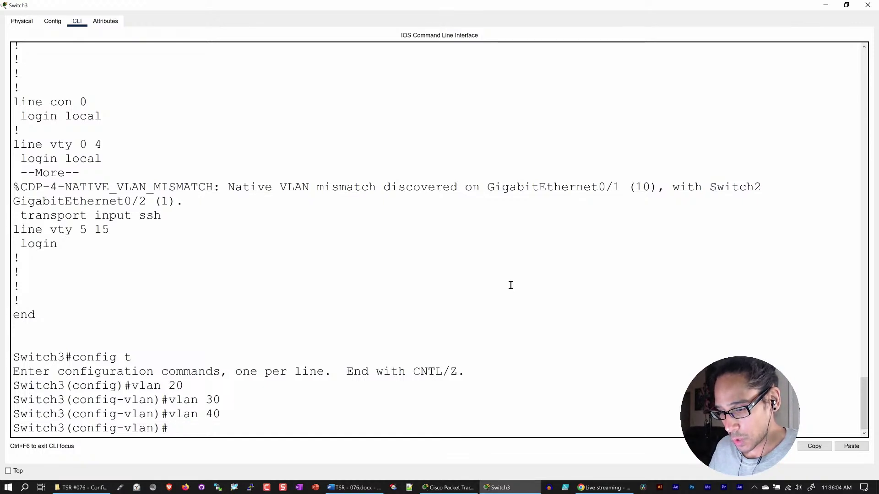
type("exit")
key("Return")
- Select interface GigabitEthernet0/1 and set it to switchport mode trunk
type("in")
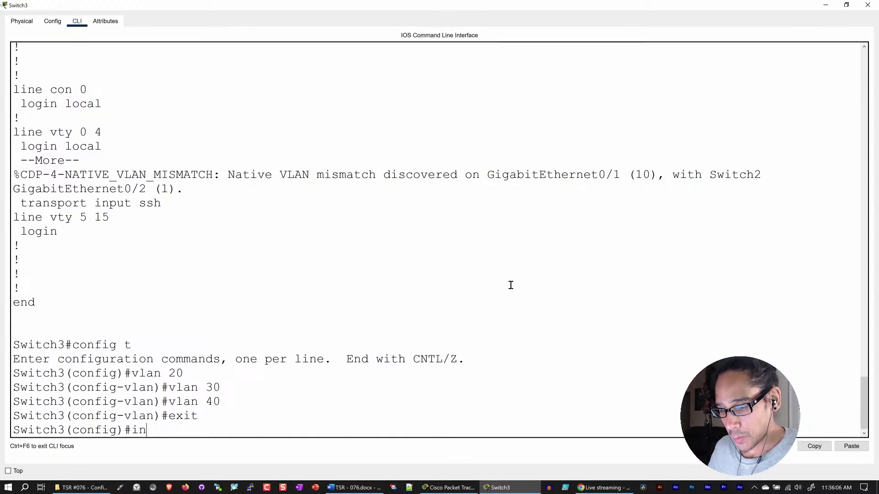
type("t gg")
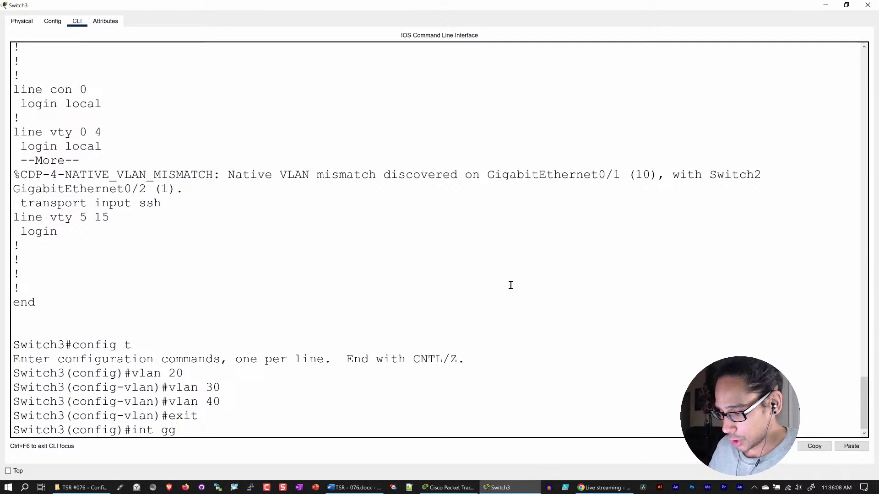
type("0/1")
key("Return")
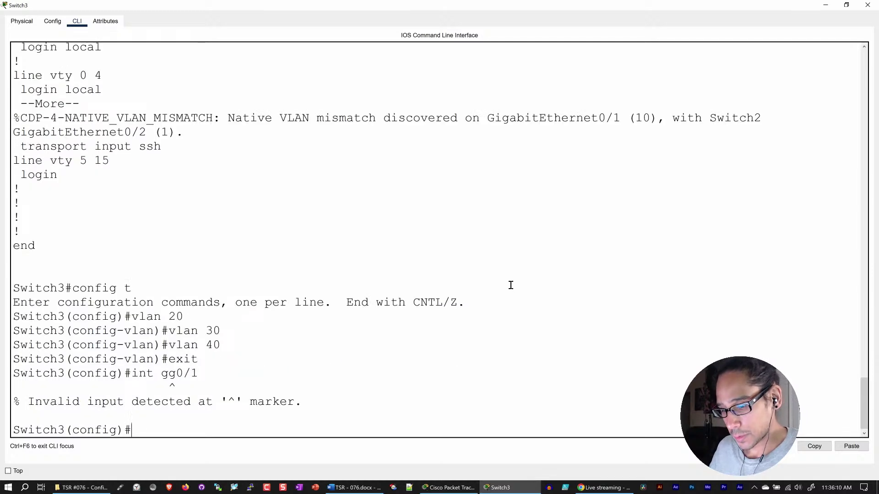
type("int g0/")
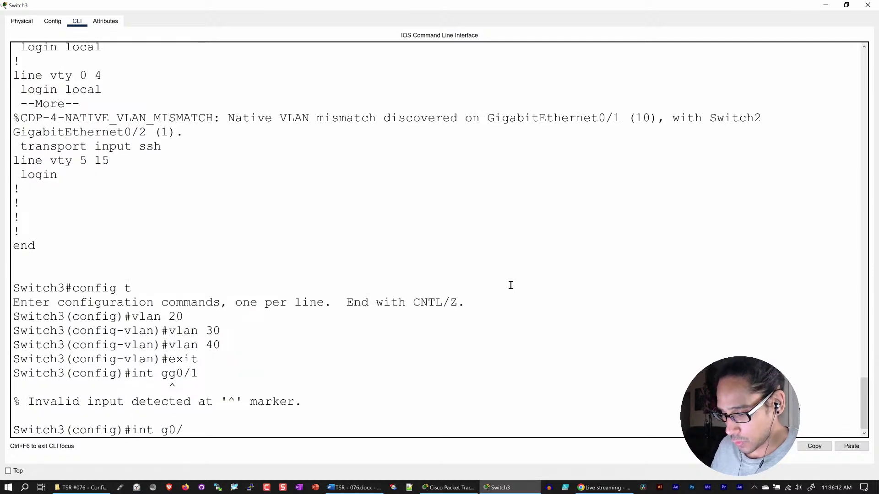
type("1")
key("Return")
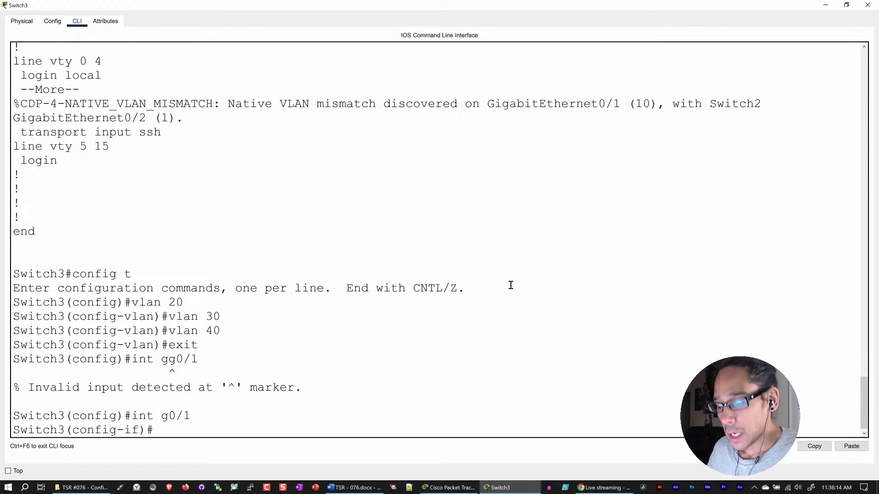
type("swit")
key("Tab")
type("por")
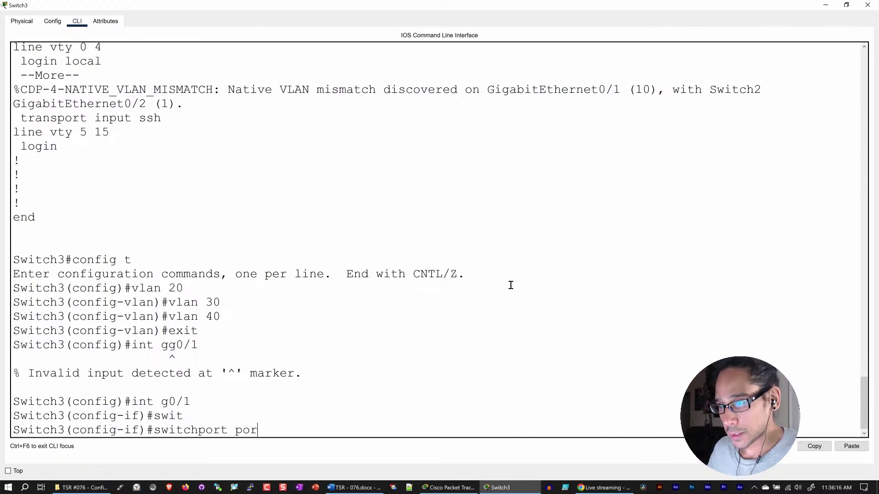
key("BackSpace")
key("BackSpace")
type("m")
key("BackSpace")
key("BackSpace")
type("mode t")
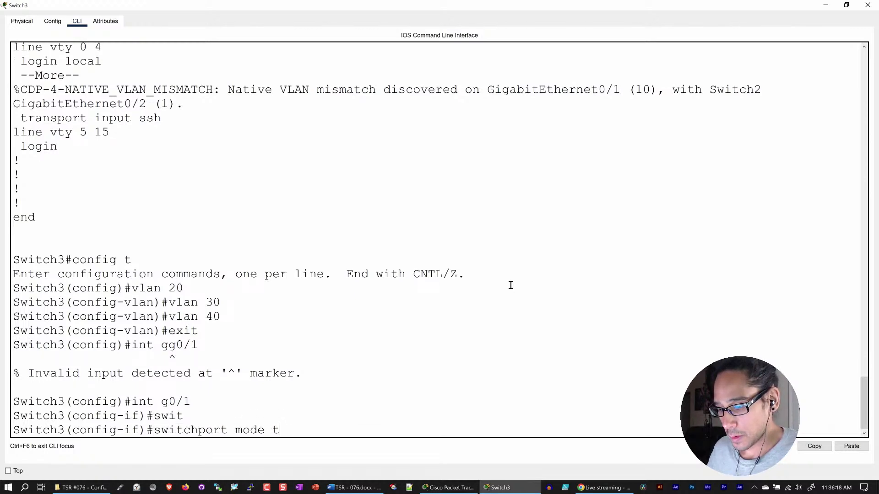
type("urn")
key("BackSpace")
key("BackSpace")
key("BackSpace")
type("r")
key("Tab")
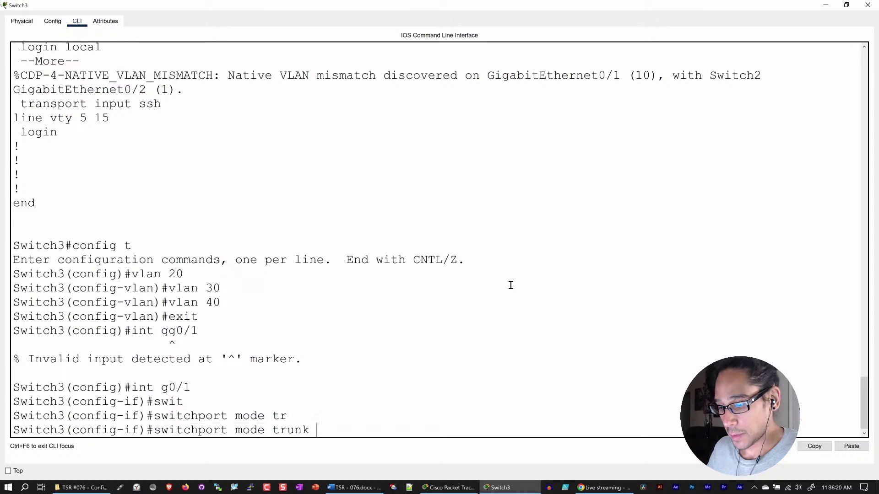
key("Return")
- Allow VLANs 10,20,30,40 on the GigabitEthernet0/1 trunk
type("s")
key("Return")
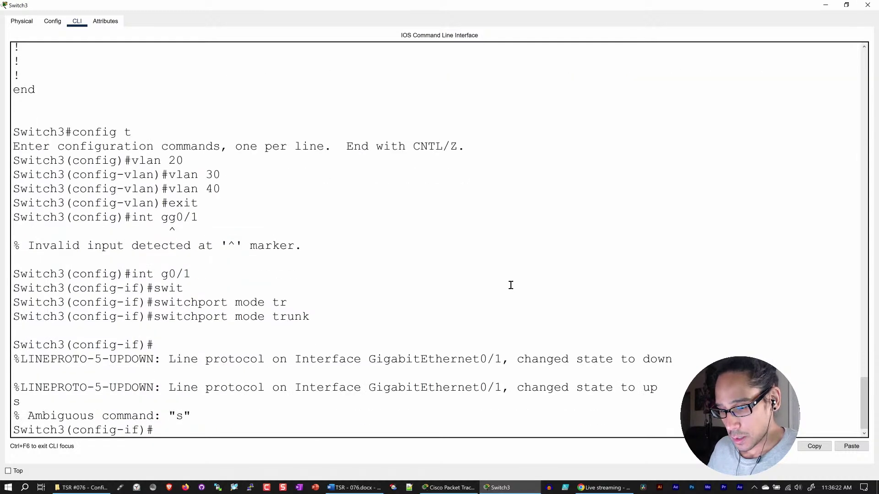
type("swith")
key("Tab")
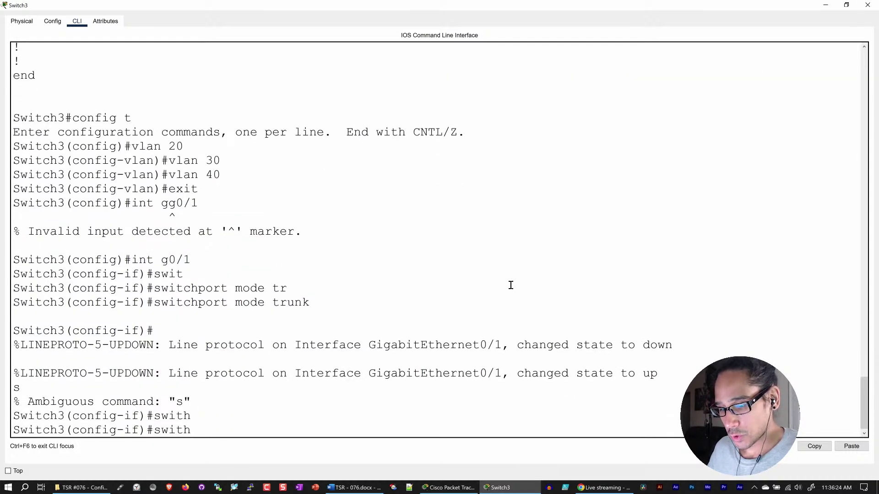
key("BackSpace")
key("Tab")
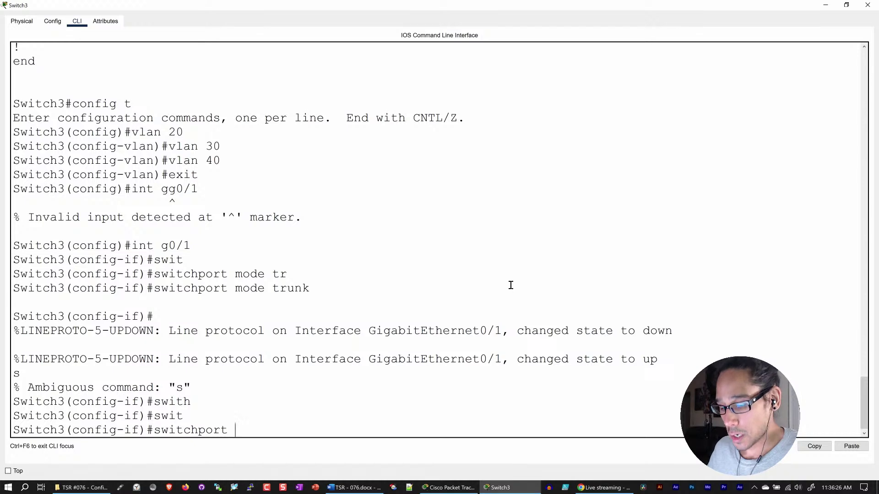
type("trun")
key("Tab")
type("allo")
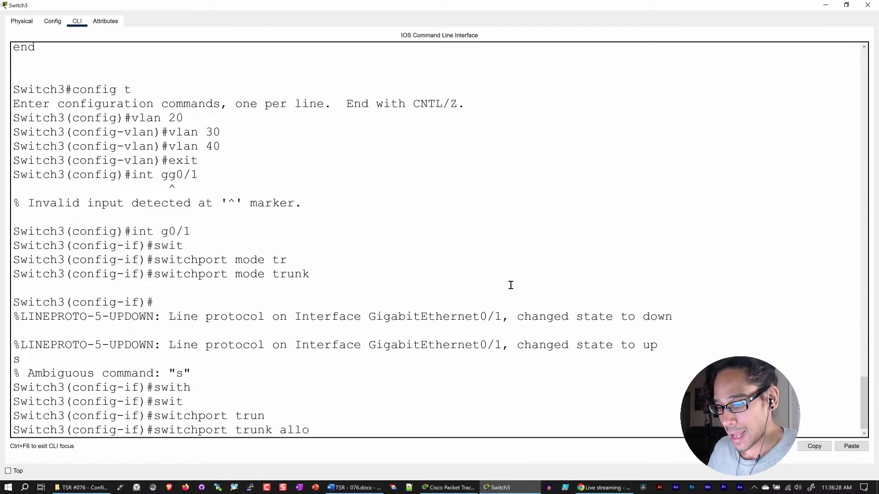
key("Tab")
type("vlan 10")
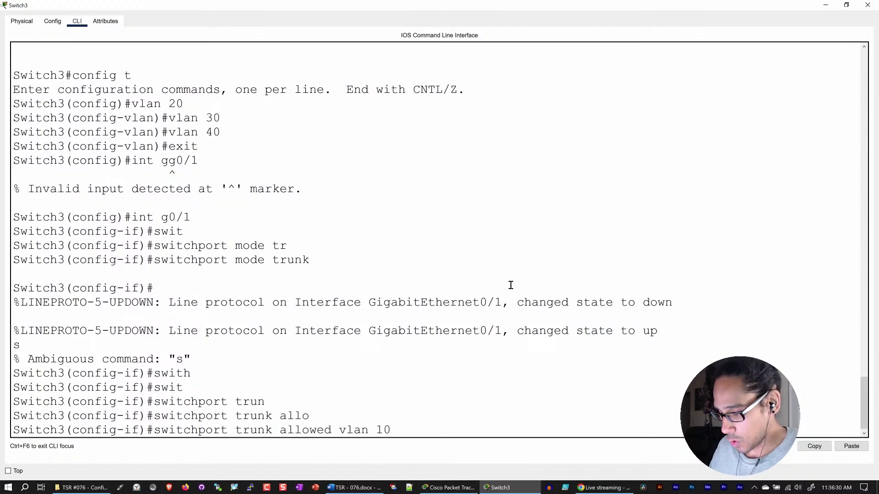
type(",")
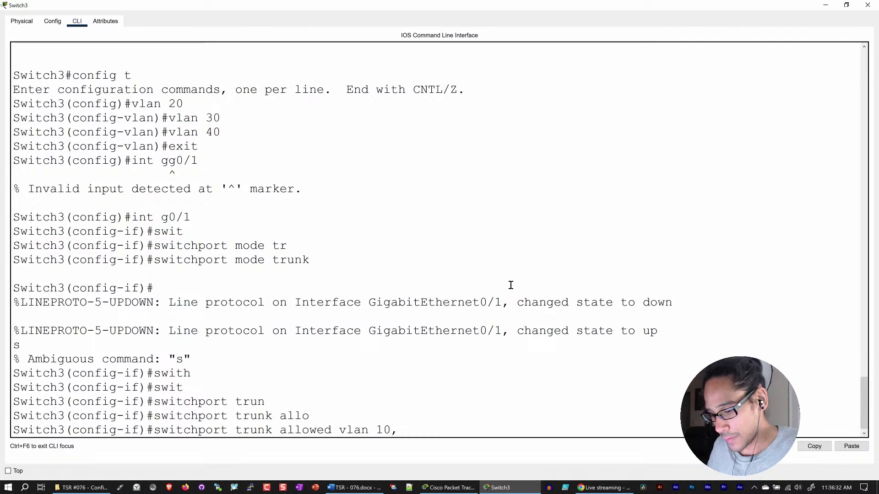
type("20,30")
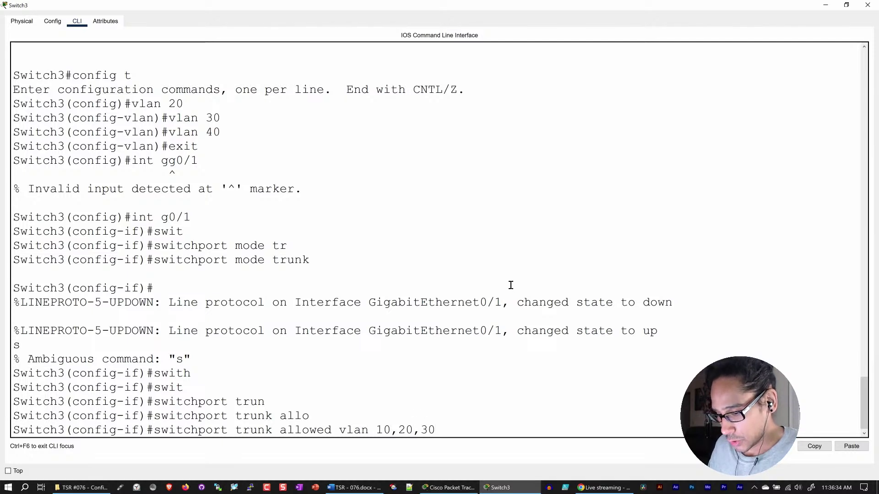
type(",40")
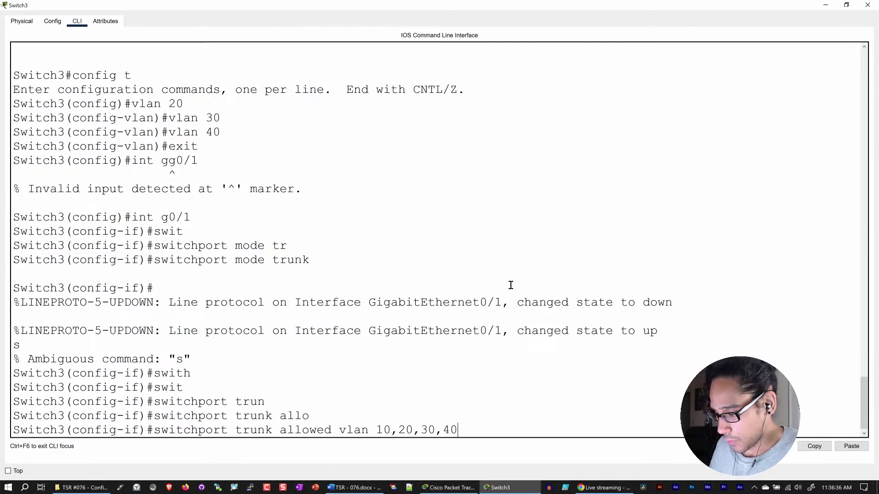
key("Return")
- Apply switchport nonegotiate to GigabitEthernet0/1, exit the interface, and hide the terminal
type("s")
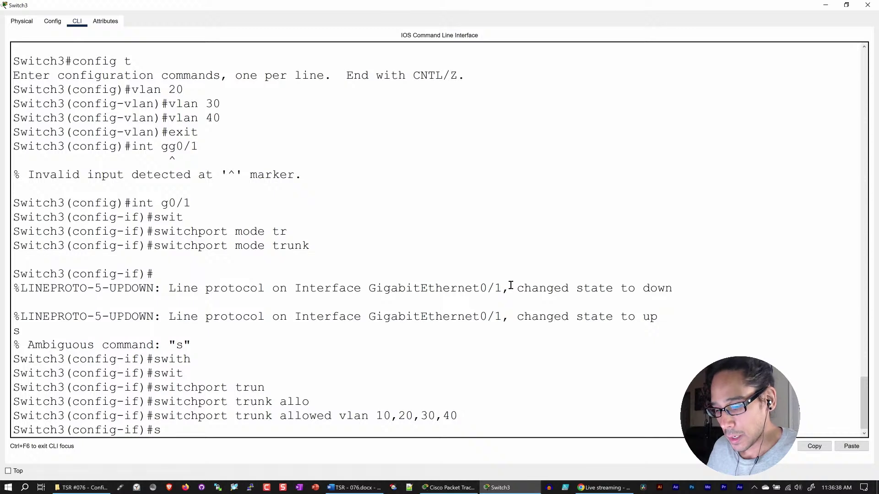
type("witch")
key("BackSpace")
type("ch")
key("Tab")
type("n")
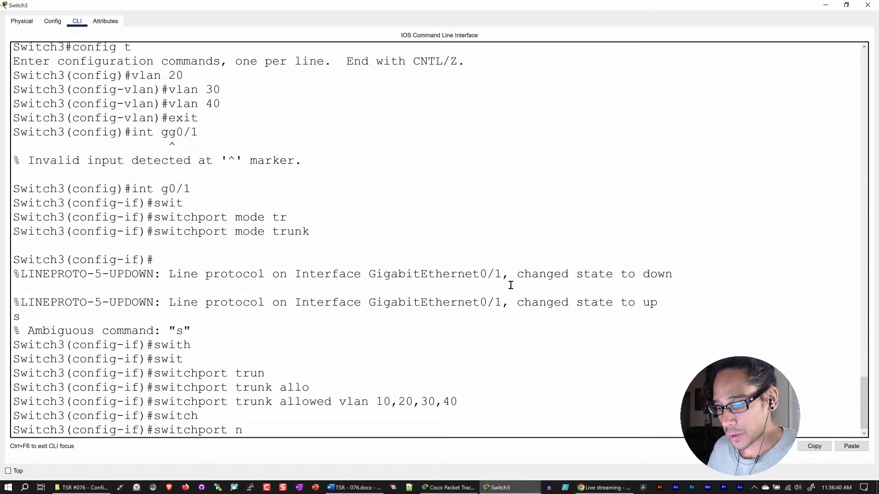
type("on")
key("Tab")
key("Return")
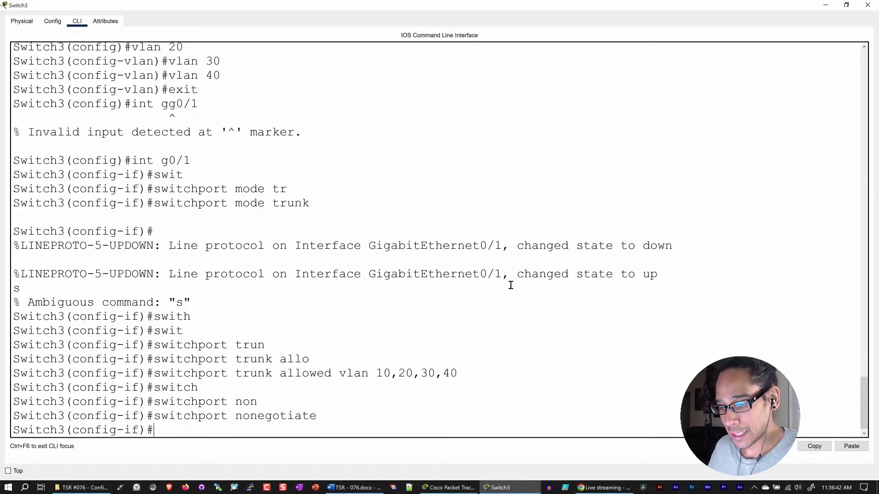
key("Return")
type("exit")
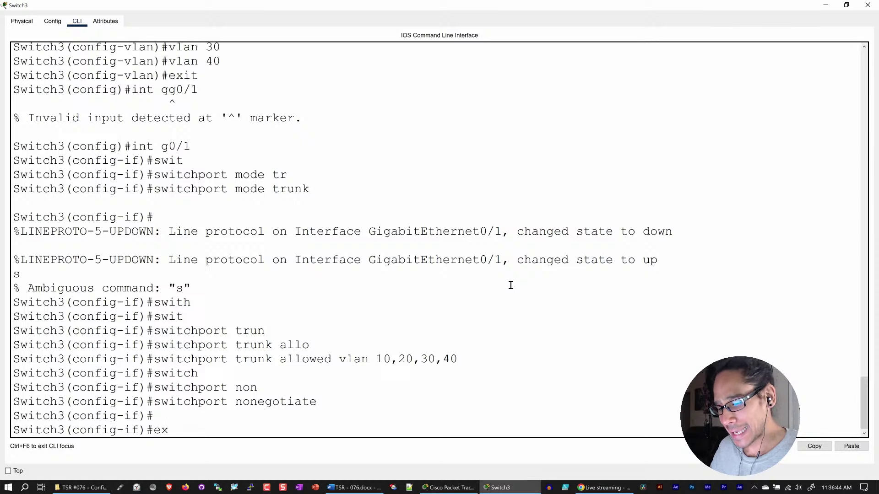
key("Return")
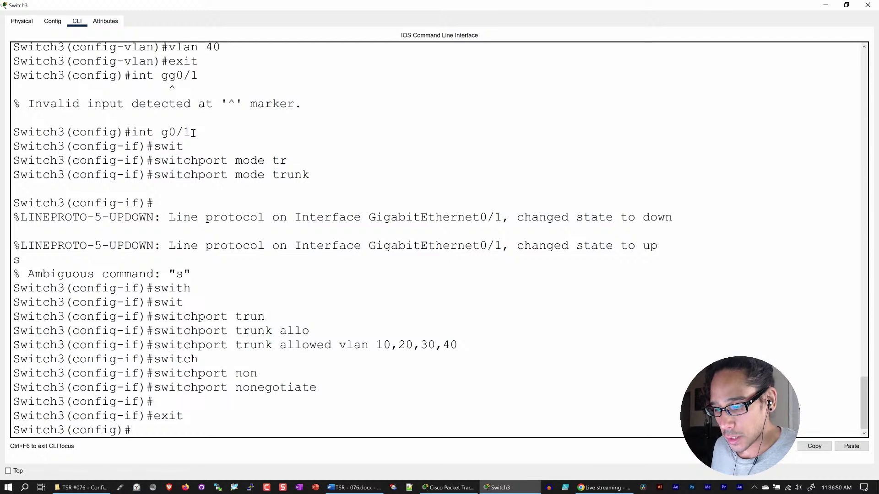
left_click(825, 5)
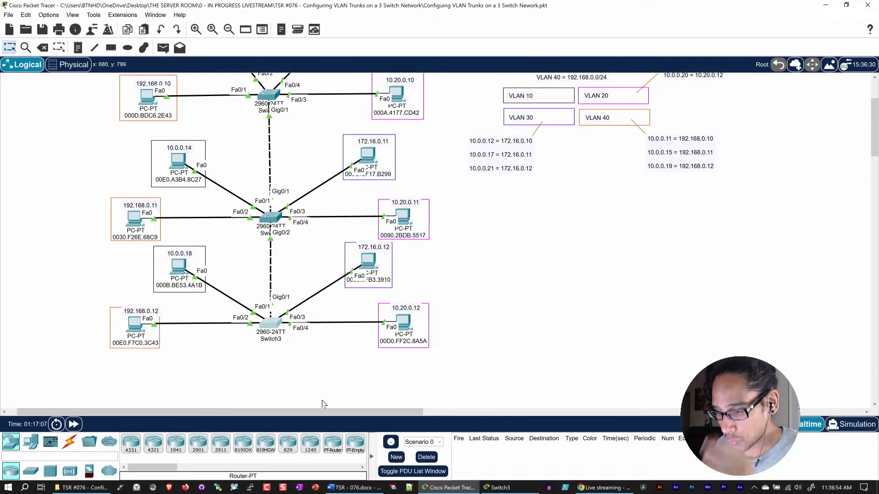
- Bring Switch3's command line window back into view
left_click(499, 488)
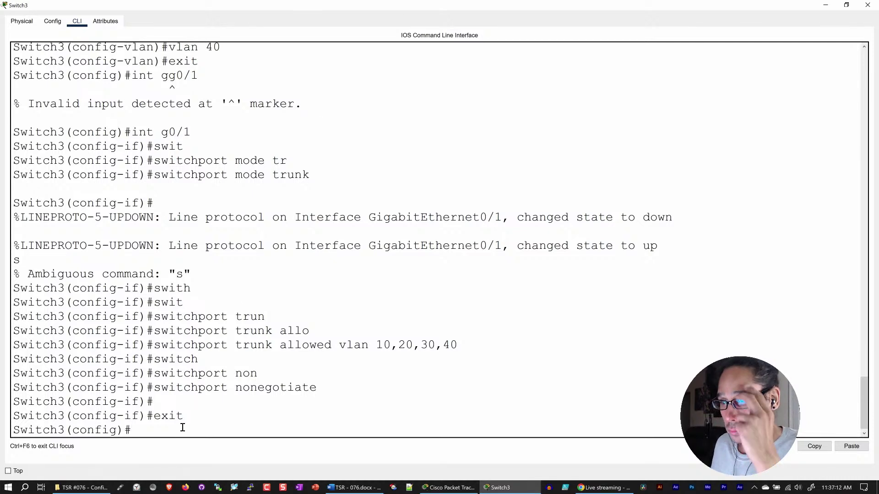
- Make FastEthernet0/3 an access port in VLAN 30
type("int")
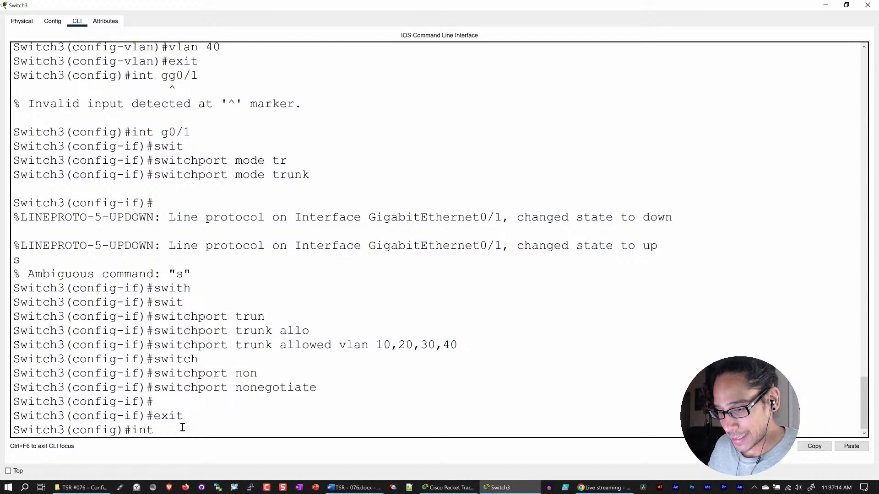
type(" f")
key("BackSpace")
key("BackSpace")
key("BackSpace")
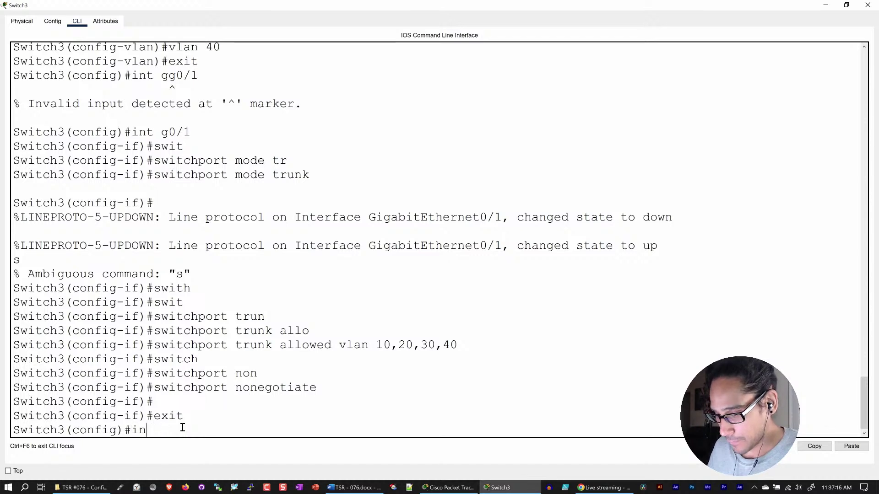
type("t f")
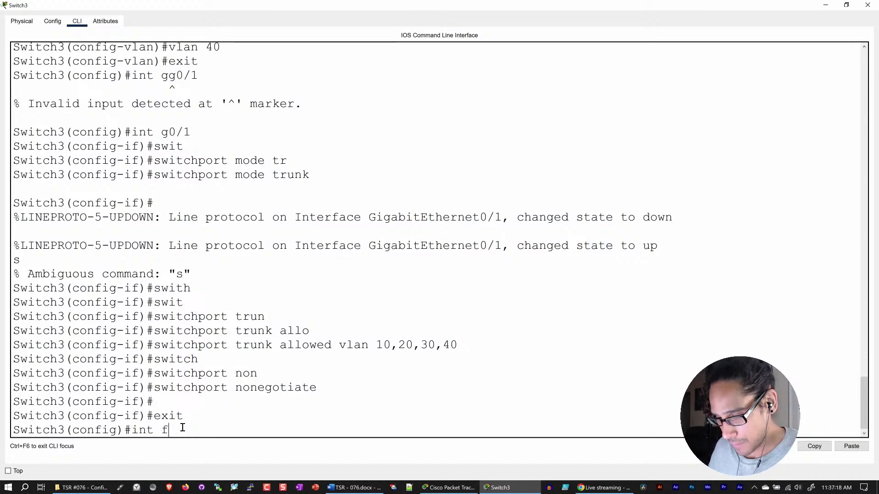
type("0/3")
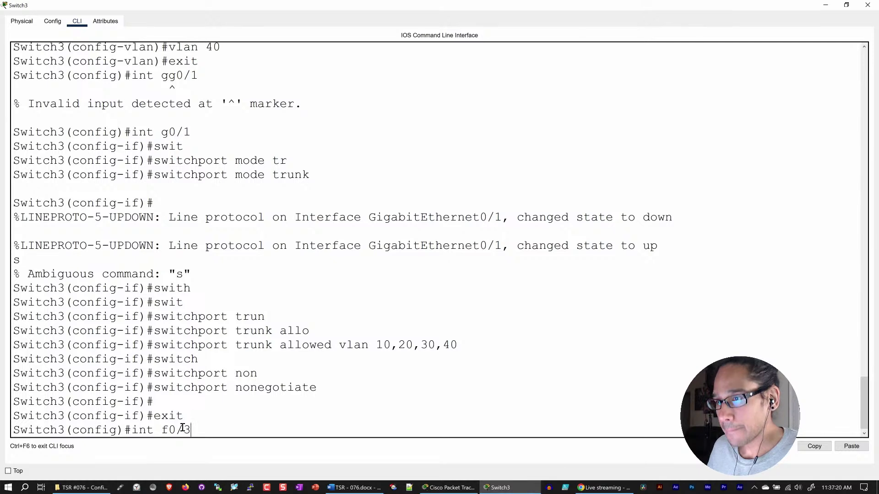
key("Return")
type("swi")
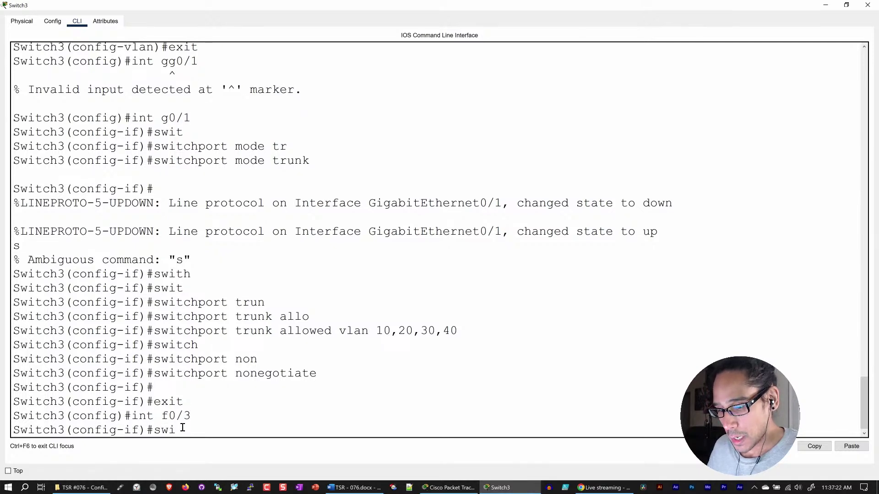
type("tch")
key("Tab")
type("ac")
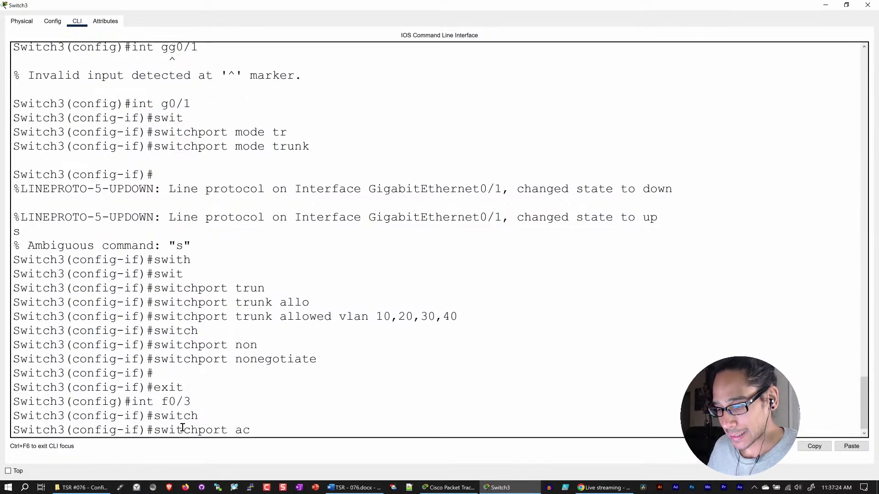
key("Tab")
type("vlan ")
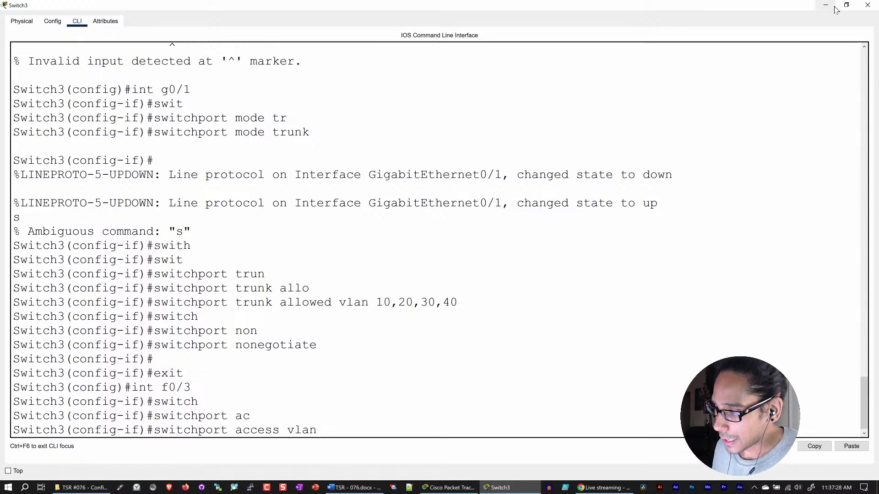
type("30")
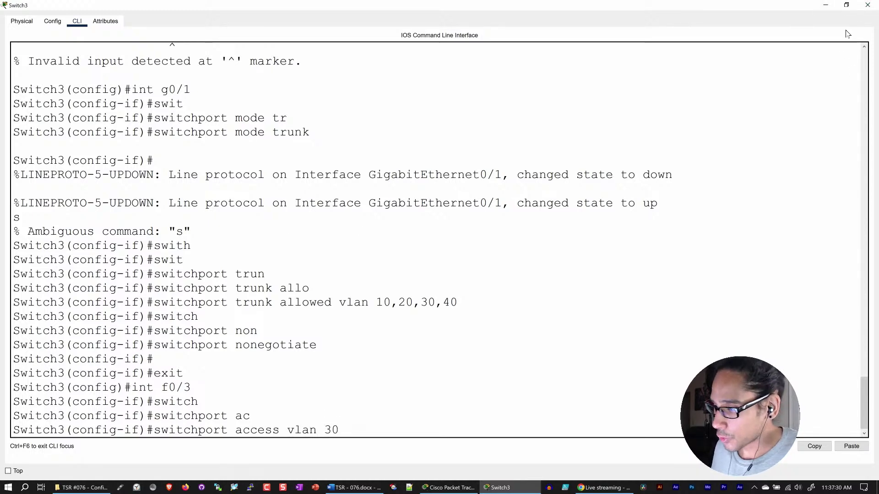
left_click(828, 5)
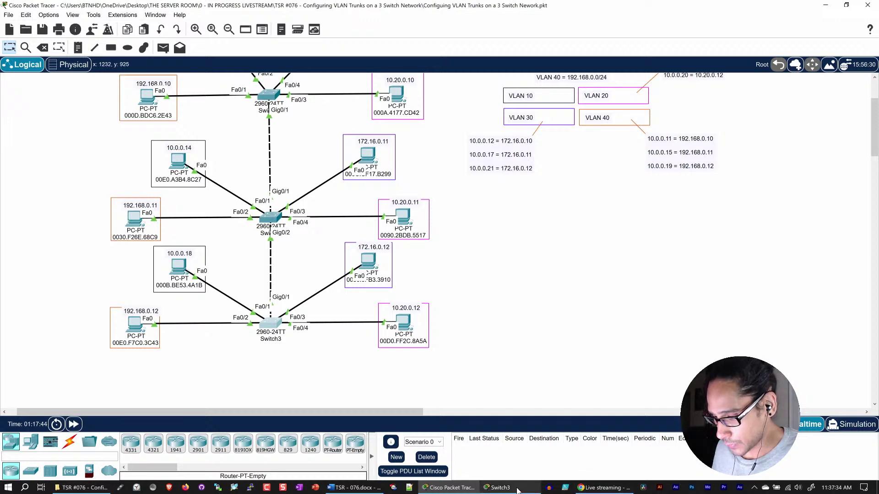
left_click(499, 488)
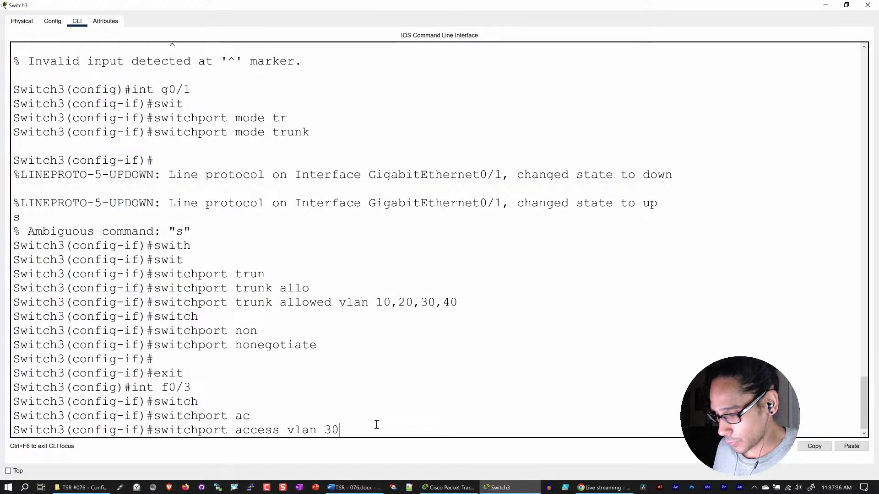
key("Return")
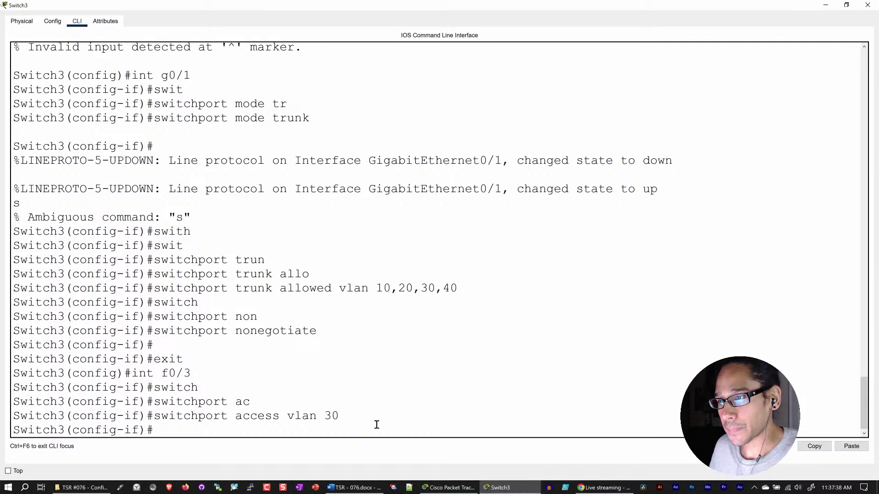
- Select FastEthernet0/4 and enter switchport access vlan 20, checking the topology for it
type("int")
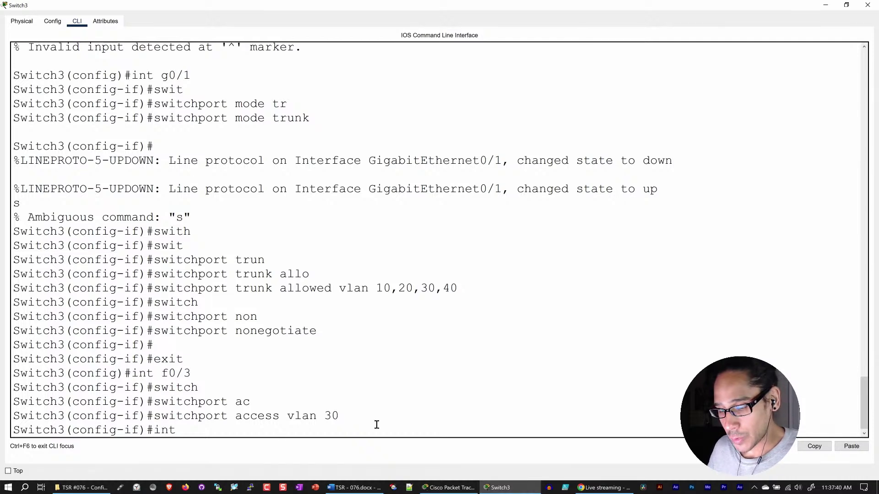
type(" f0/")
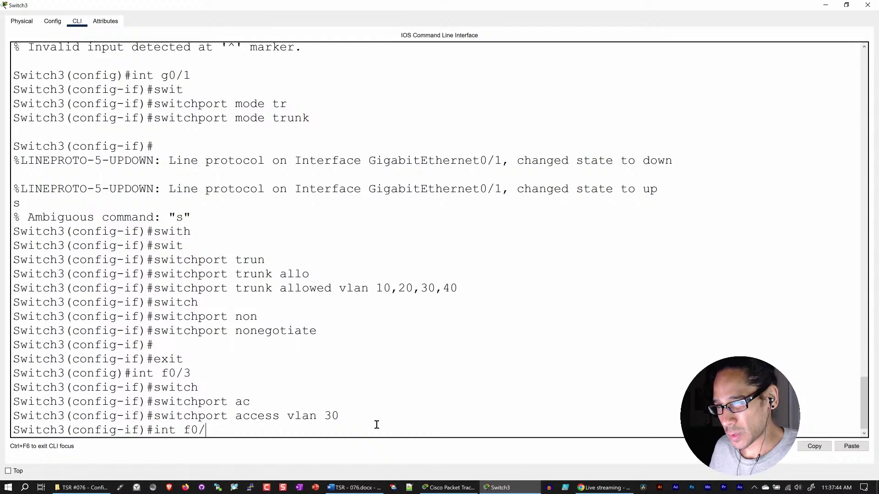
type("4")
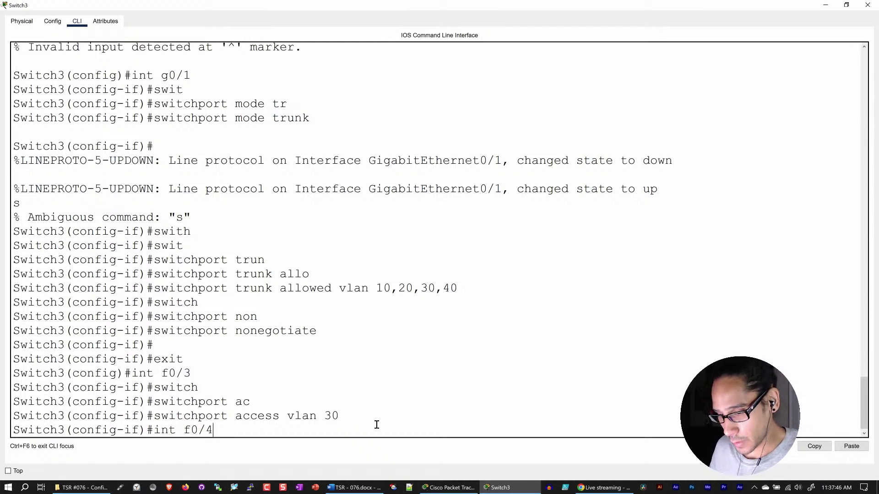
key("Return")
type("switc")
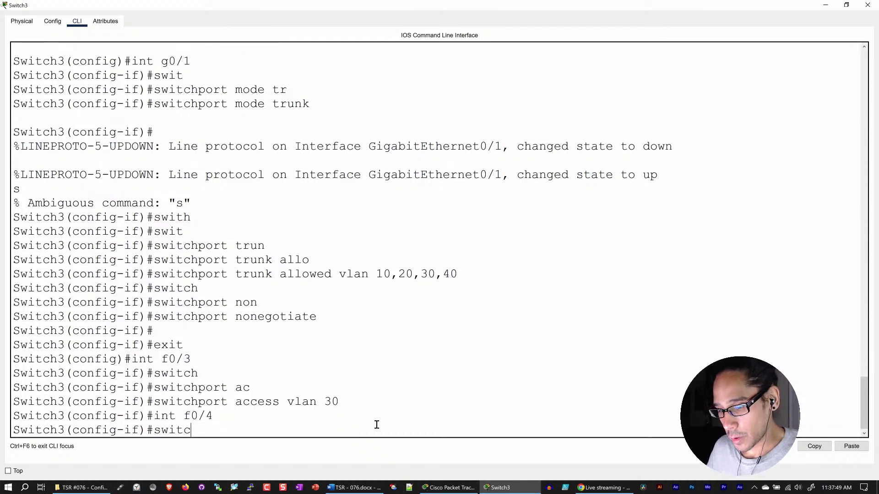
key("Tab")
type("acc")
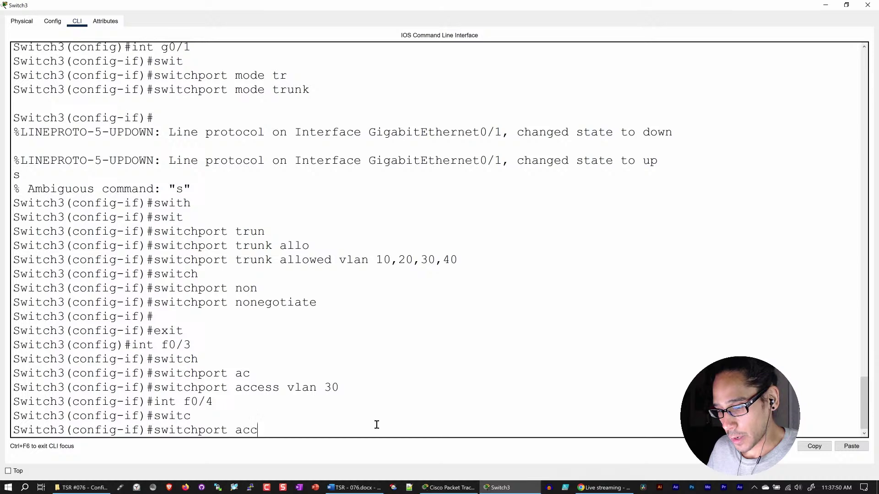
key("Tab")
type("vlan 20")
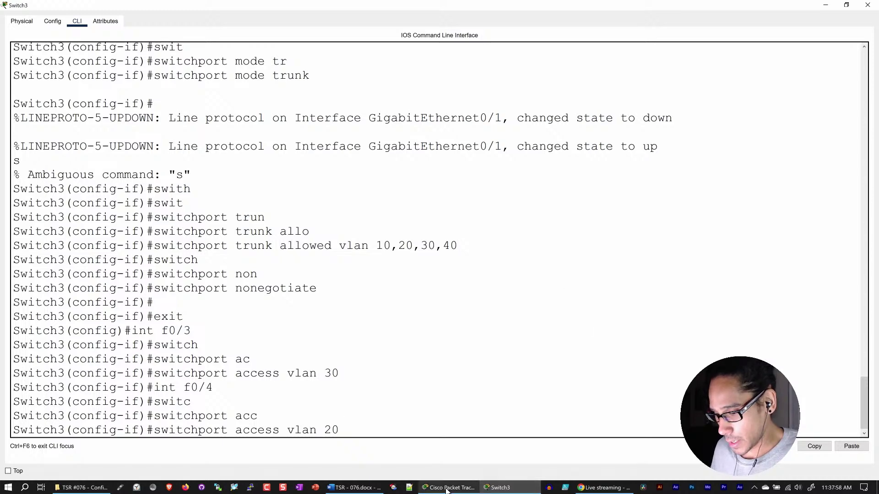
mouse_move(445, 489)
left_click(430, 451)
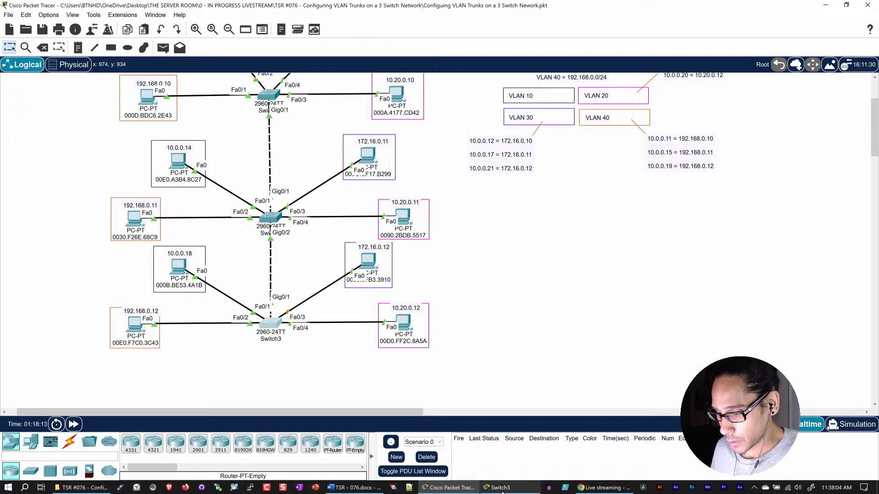
- Confirm FastEthernet0/4 in access VLAN 20 and select interface FastEthernet0/2
key("alt+Tab")
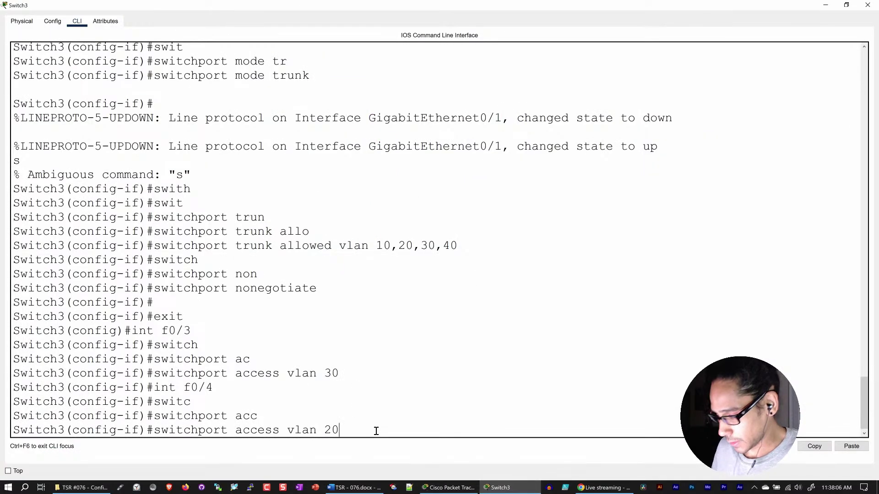
key("Return")
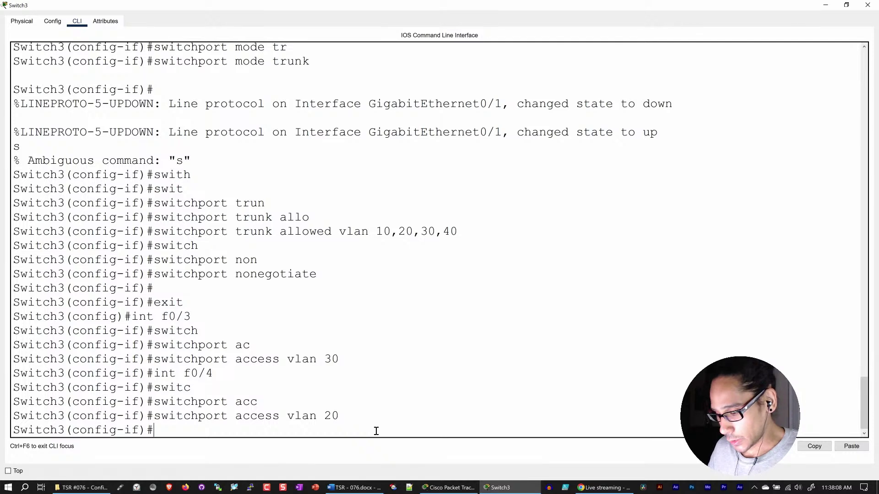
type("int f")
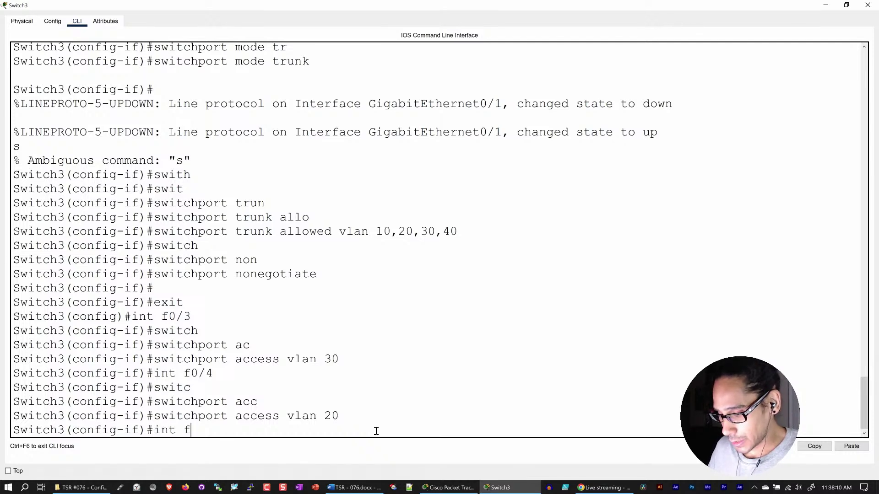
type("0/2")
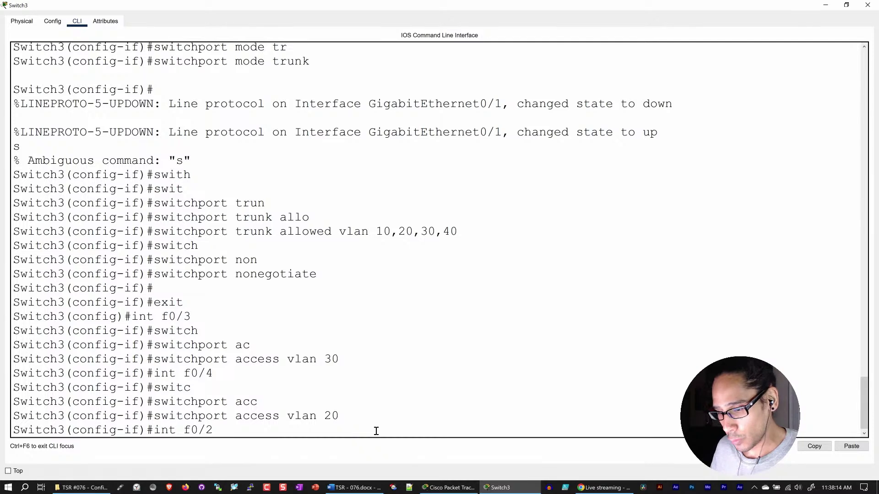
key("Return")
- Put FastEthernet0/2 into access VLAN 40
type("swit")
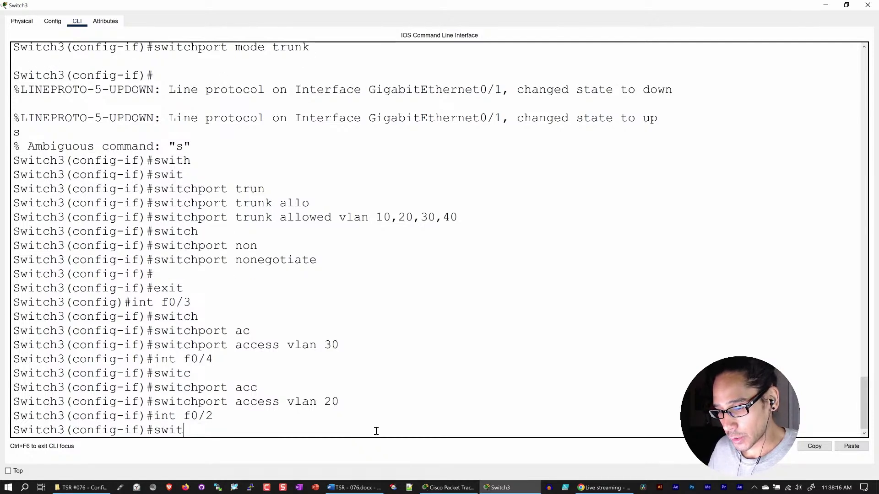
key("Tab")
type("acc")
key("Tab")
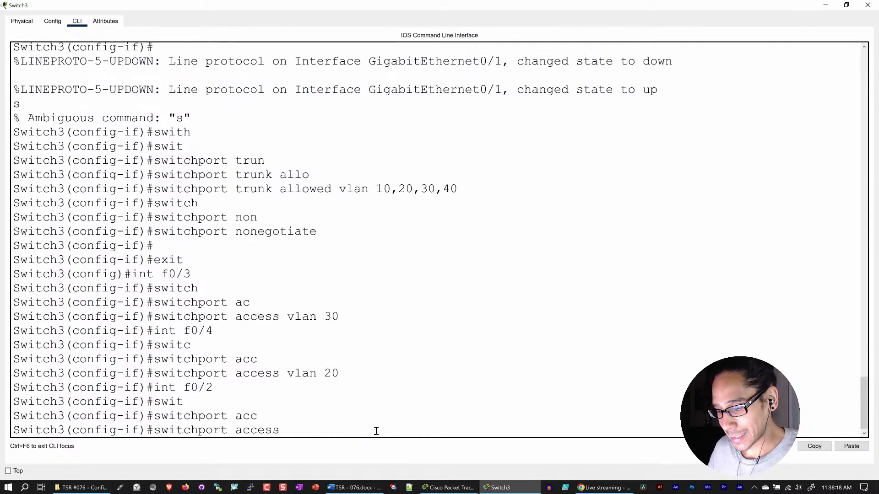
type("vlan 40")
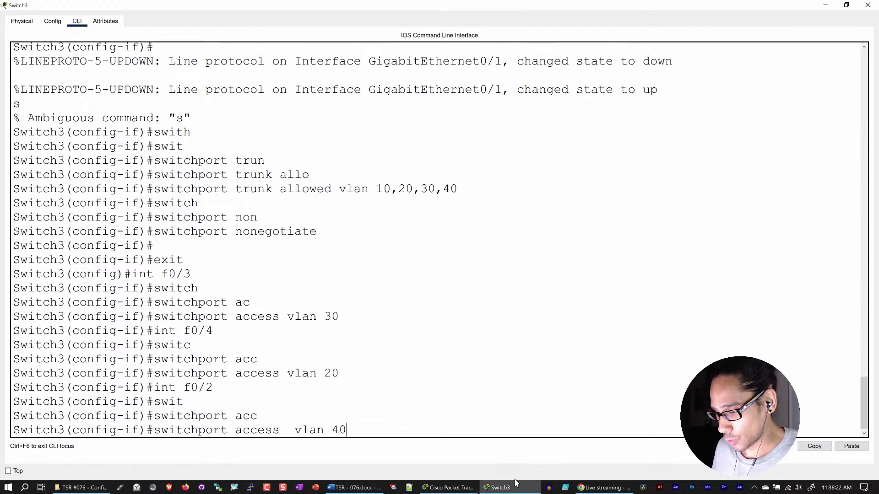
left_click(450, 489)
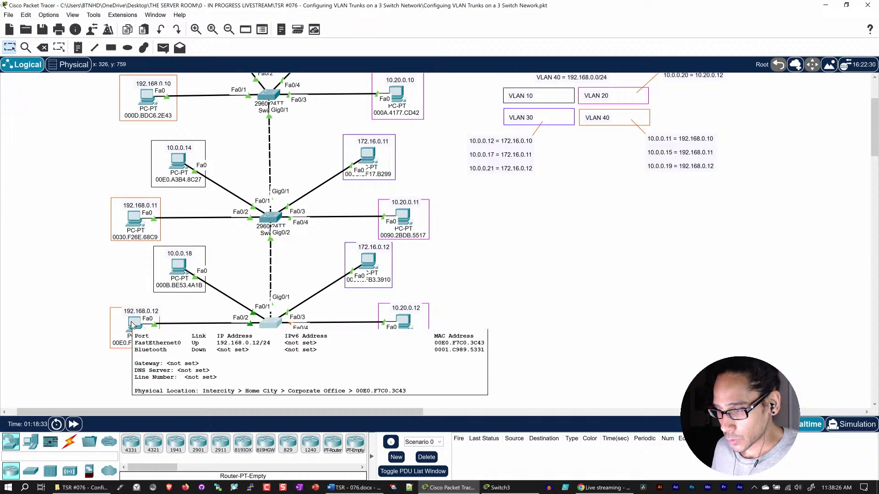
left_click(498, 488)
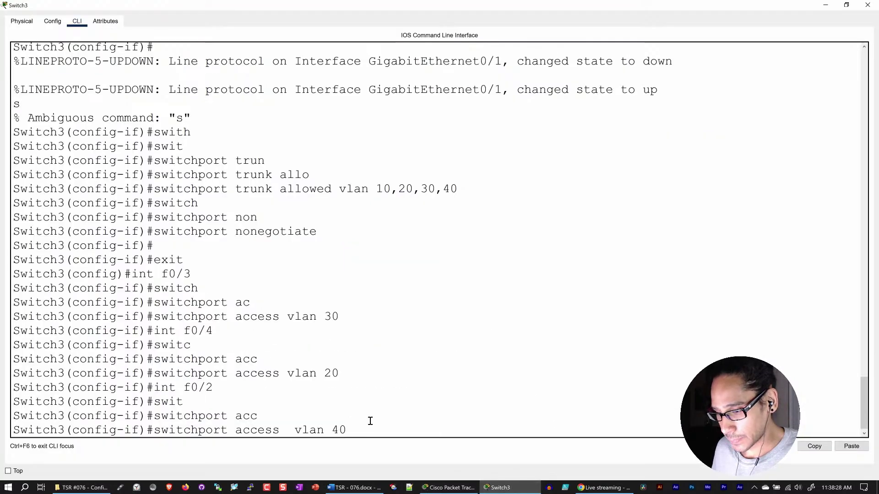
key("Return")
key("Return")
key("Return")
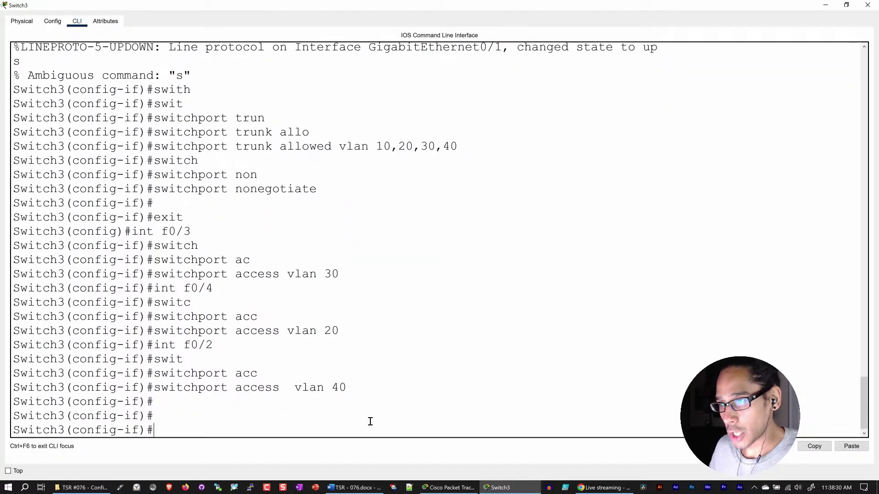
- Exit configuration mode, save with copy run start to startup-config, and enter show run
type("exit")
key("Return")
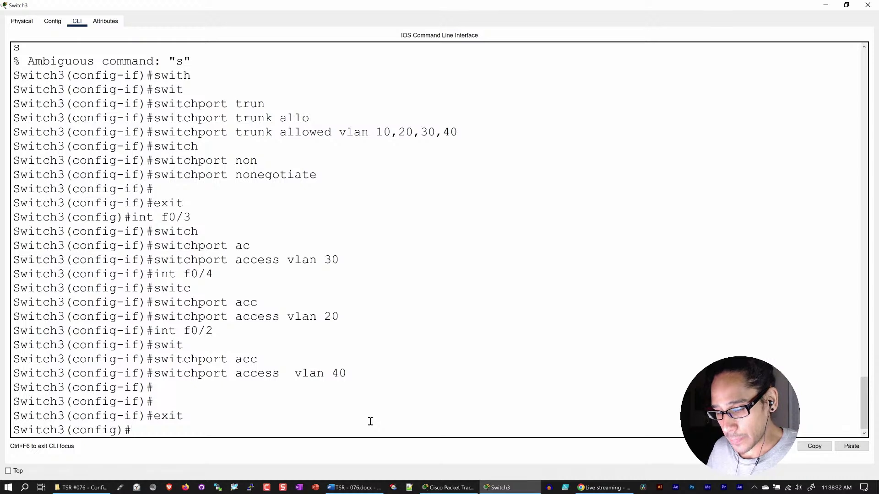
type("exit")
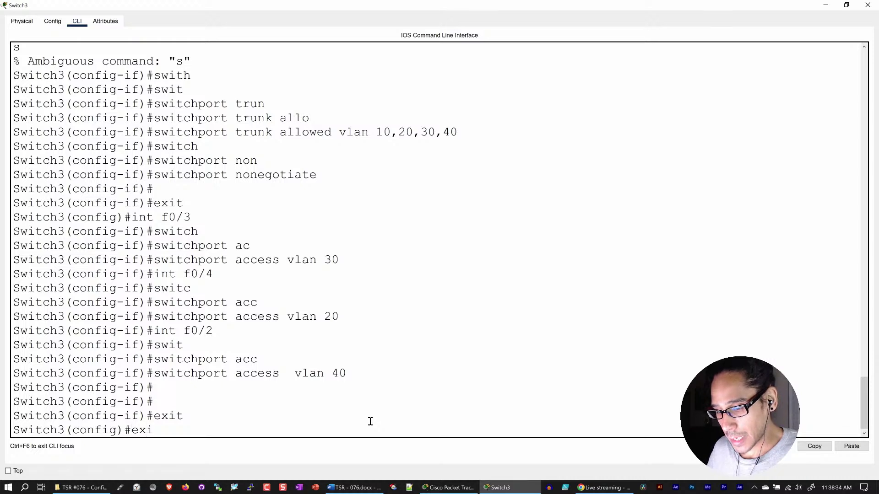
key("Return")
key("Return")
key("Return")
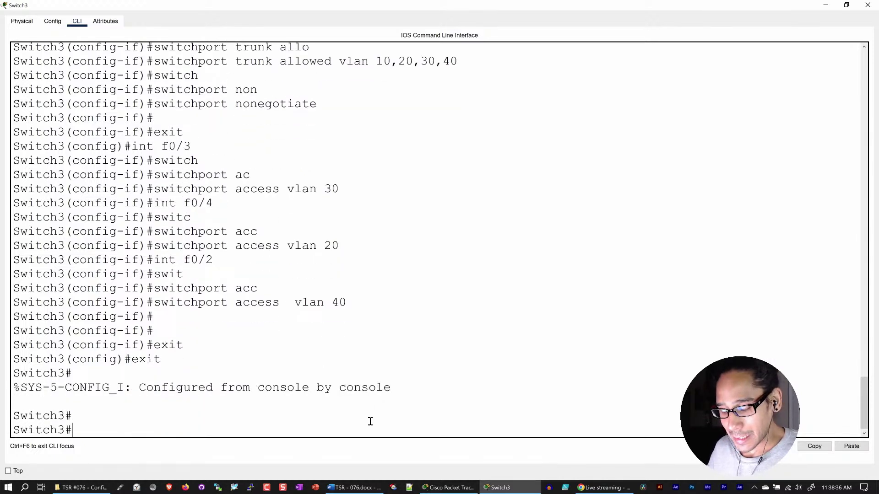
type("copy")
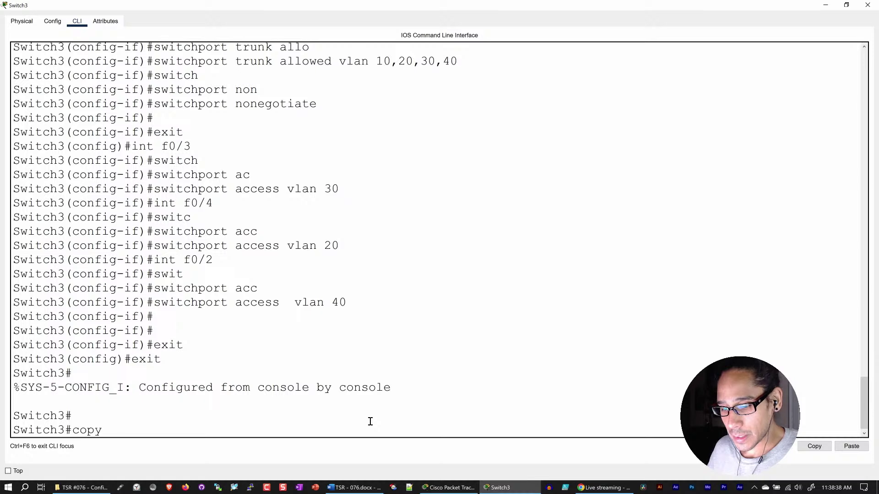
type(" run")
key("Tab")
key("Return")
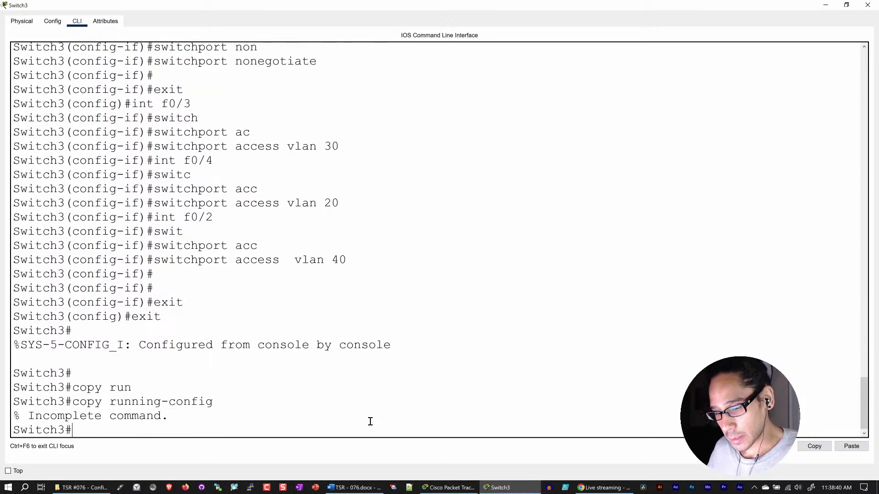
type("copy run start")
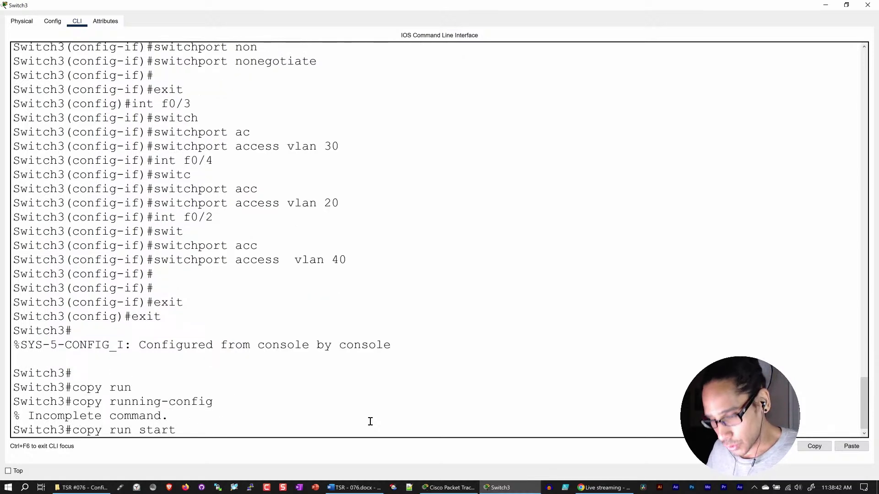
key("Return")
key("Return")
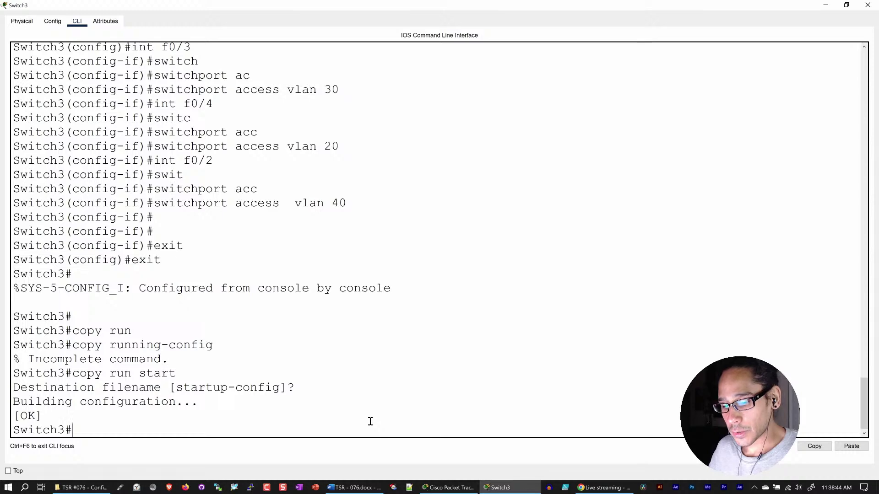
type("show run")
key("Tab")
key("Return")
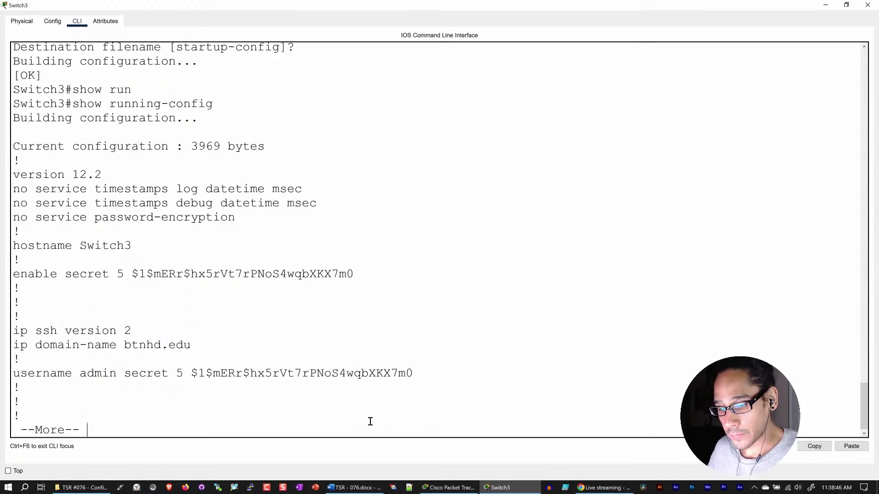
- Page through Switch3's running config, highlight the Gi0/1 trunk allowing VLANs 10,20,30,40, then close it
key("space")
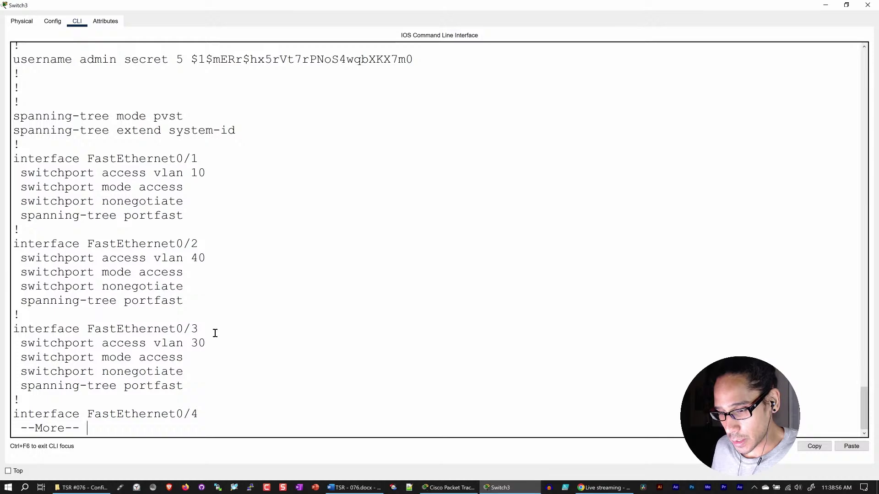
key("space")
key("space")
key("space")
key("space")
key("space")
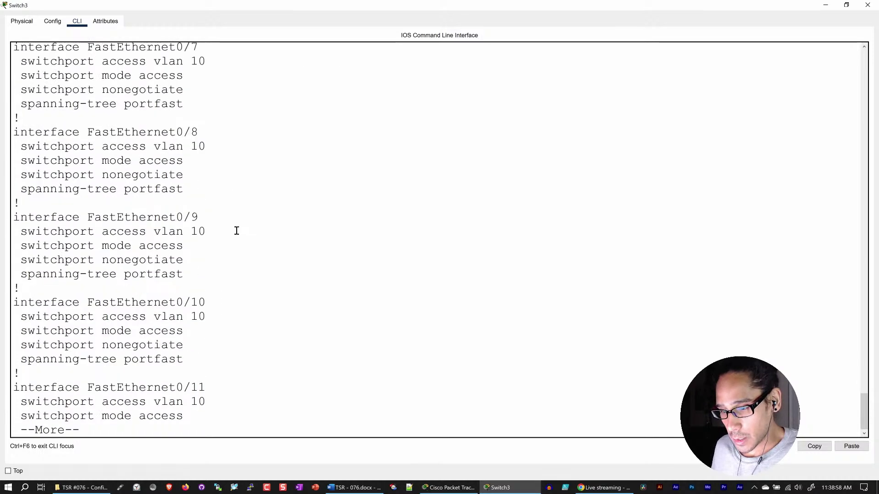
key("space")
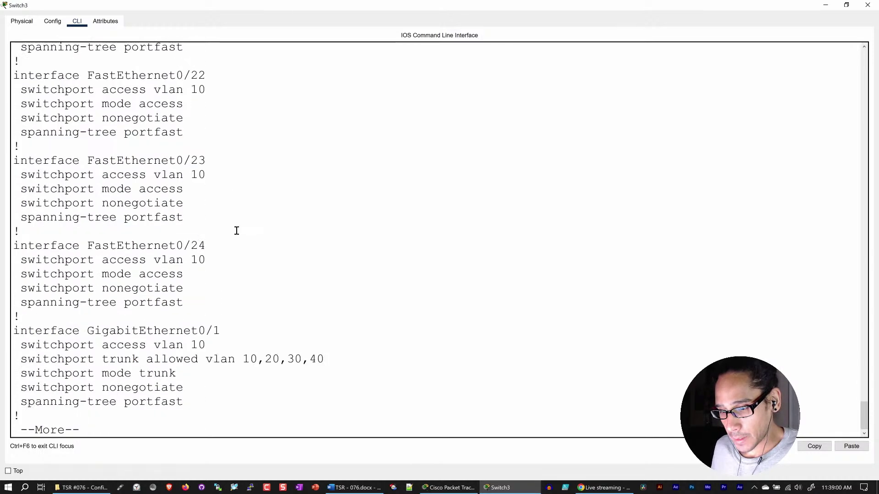
key("space")
scroll(236, 231, "up", 3)
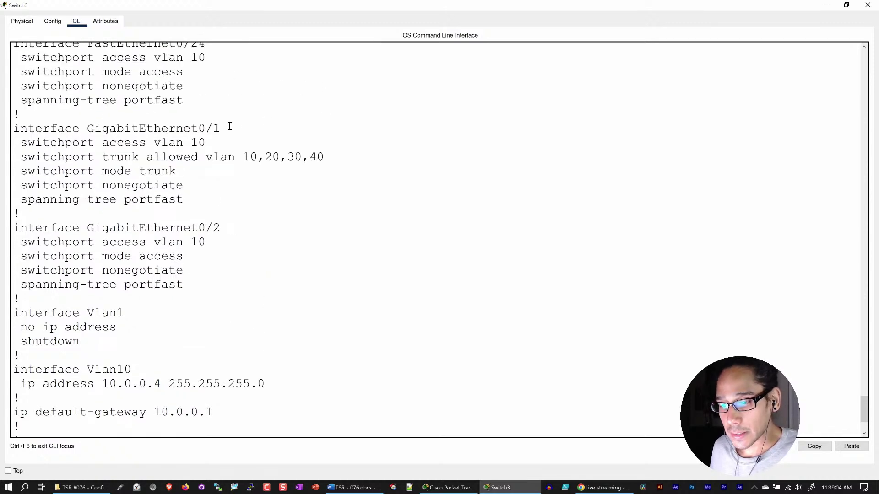
left_click_drag(230, 127, 179, 129)
left_click_drag(337, 159, 101, 157)
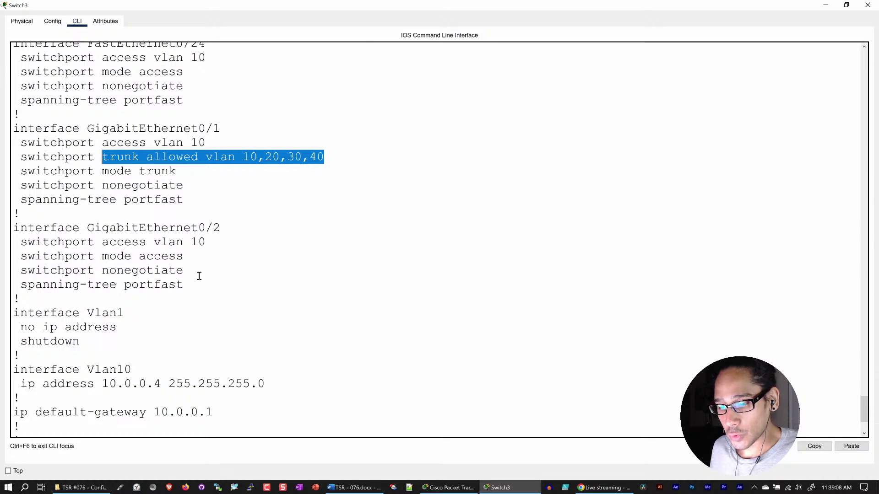
left_click_drag(197, 286, 1, 234)
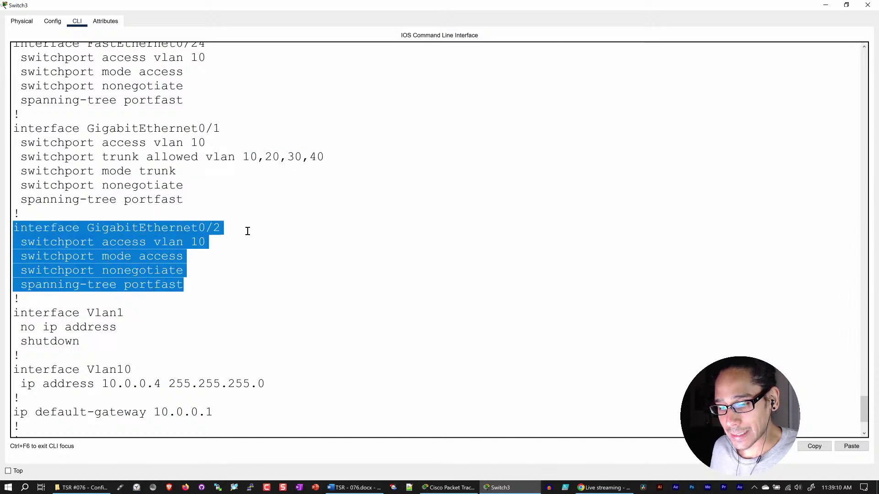
scroll(248, 232, "down", 6)
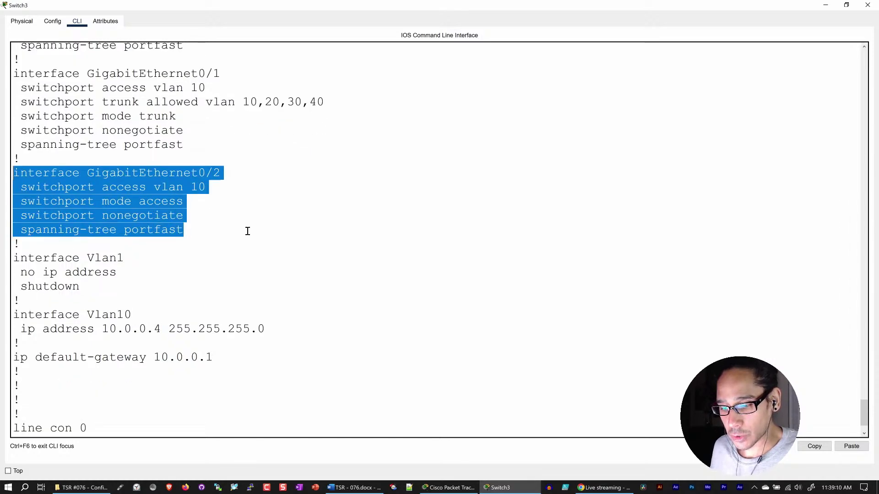
left_click(868, 4)
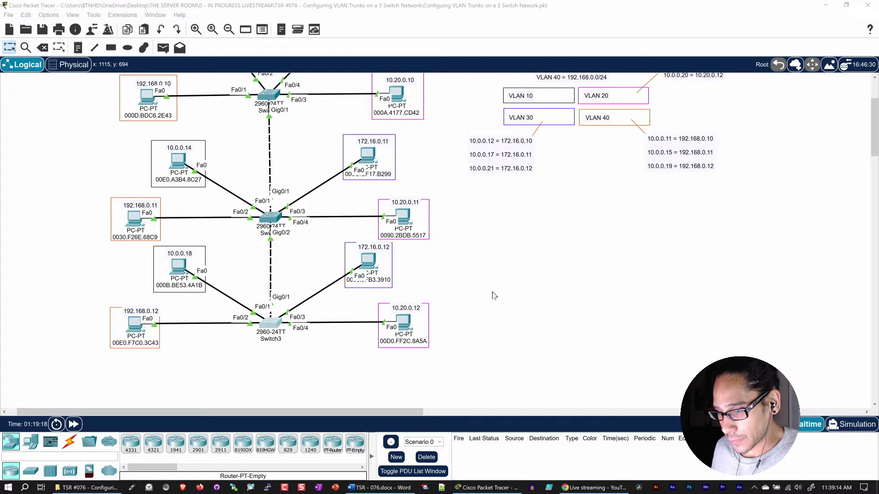
- Scroll the topology canvas up to reveal the top PCs and VLAN notes
scroll(494, 295, "up", 1)
scroll(323, 156, "up", 1)
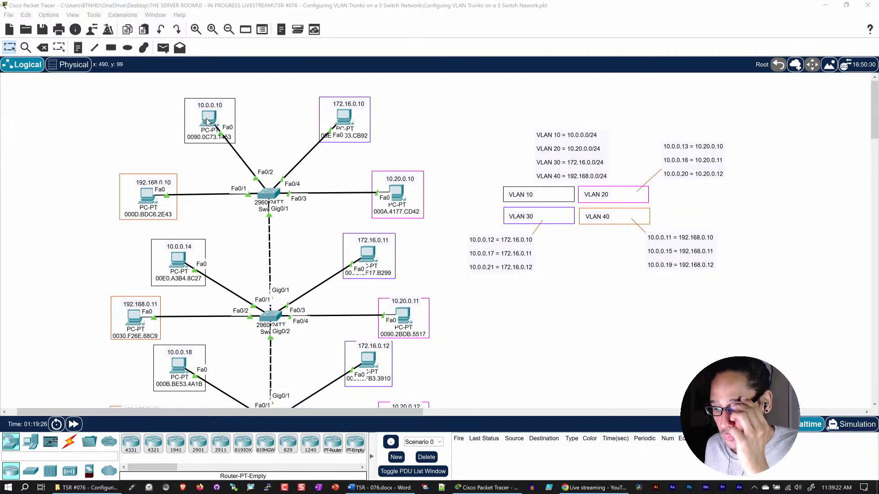
- Open PC 10.0.0.10's Command Prompt and arrange its window clear of the topology and VLAN notes
left_click(207, 120)
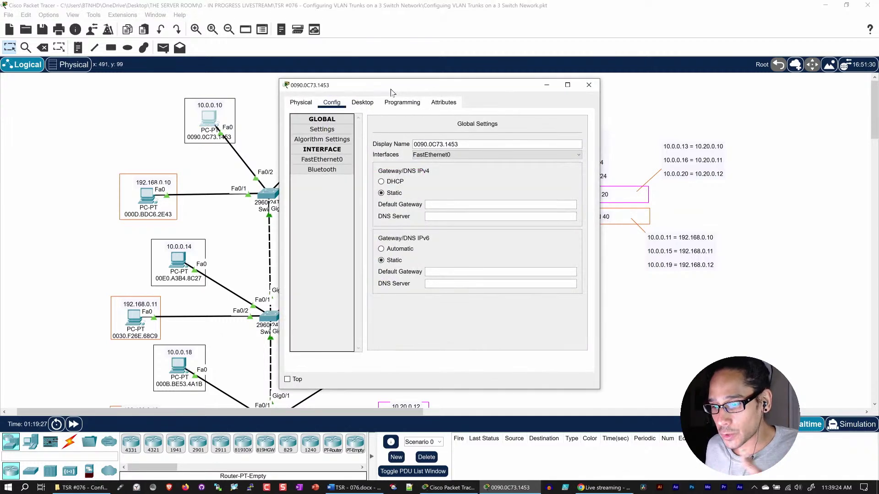
left_click_drag(418, 89, 287, 90)
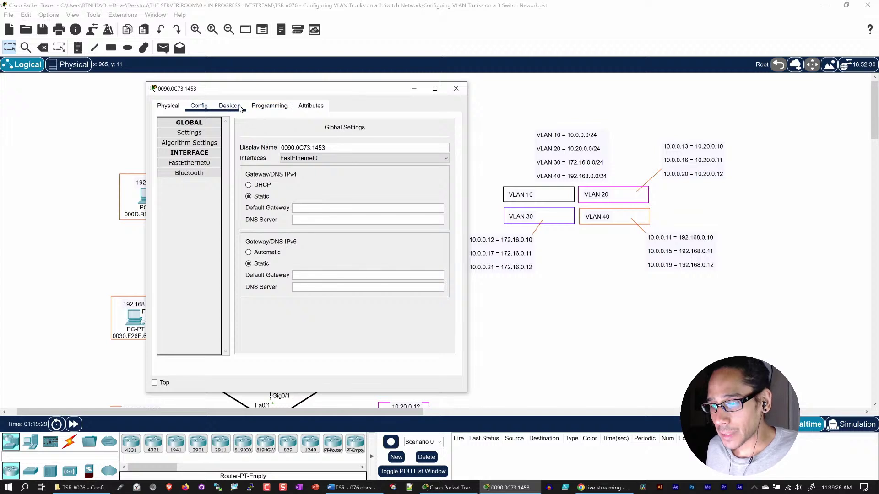
left_click(229, 106)
left_click(373, 163)
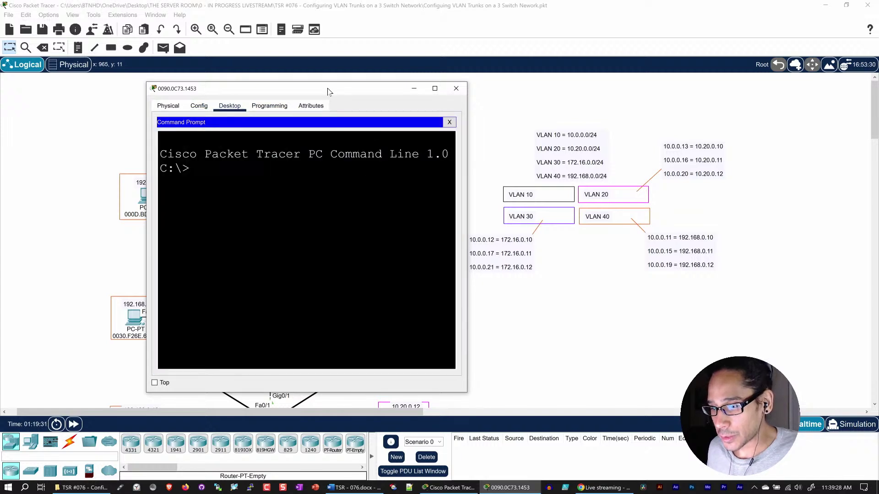
left_click_drag(338, 89, 299, 84)
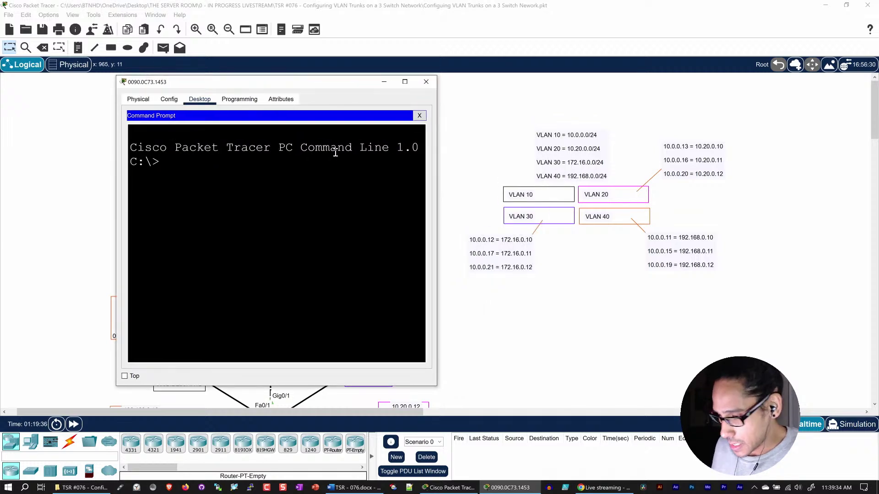
left_click_drag(437, 385, 684, 405)
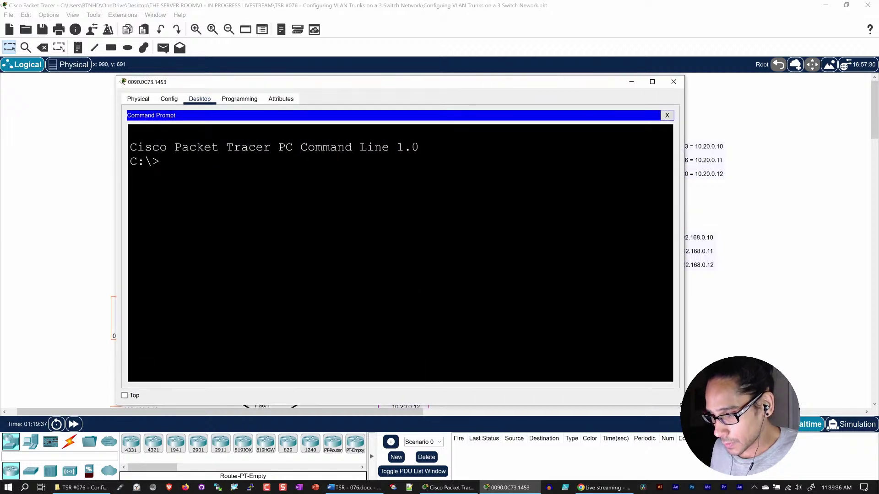
left_click_drag(329, 85, 253, 83)
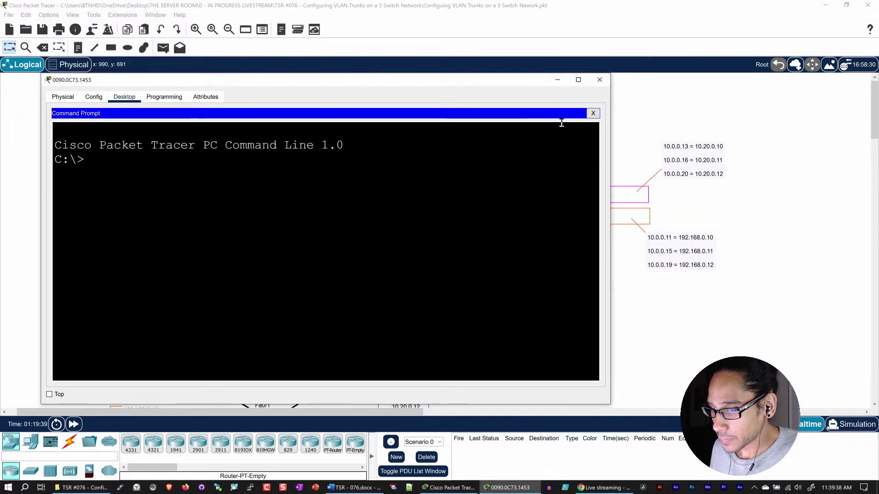
left_click_drag(610, 155, 487, 151)
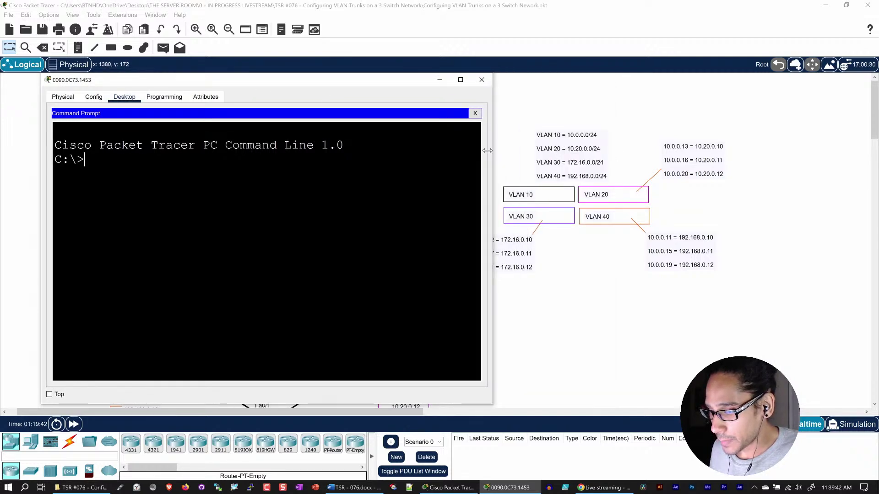
left_click_drag(261, 80, 237, 41)
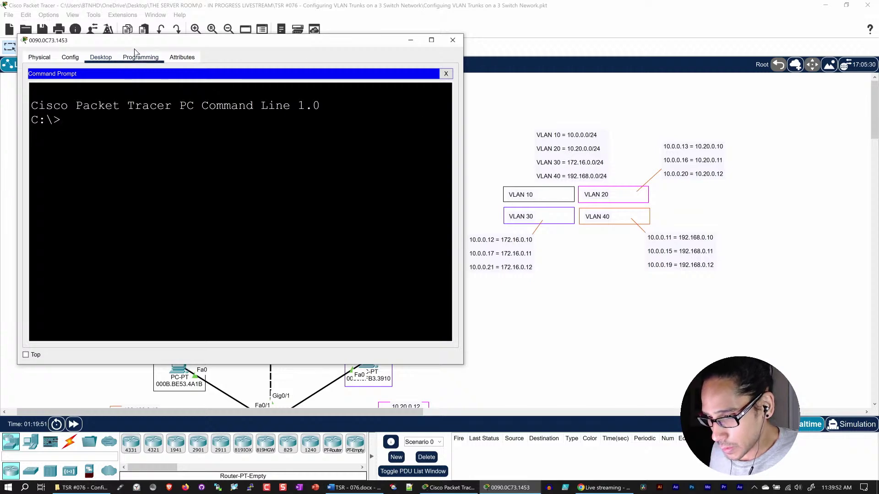
left_click_drag(137, 40, 515, 36)
scroll(229, 217, "down", 3)
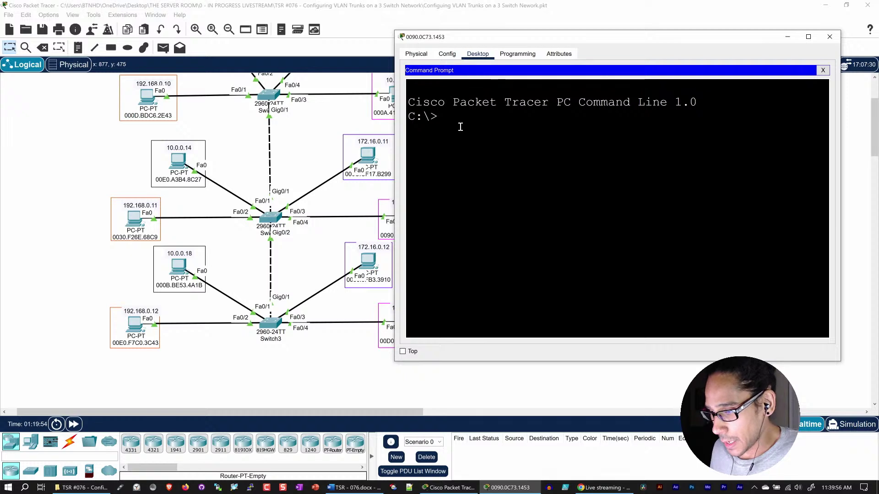
- Ping 10.0.0.18 and then 10.0.0.14 from PC 10.0.0.10, then close the PC window
type("pin")
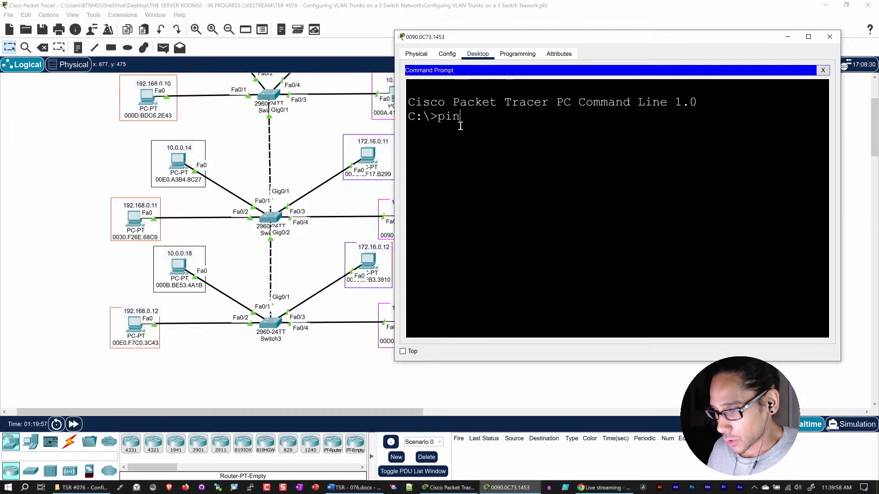
type("g 10.0.0")
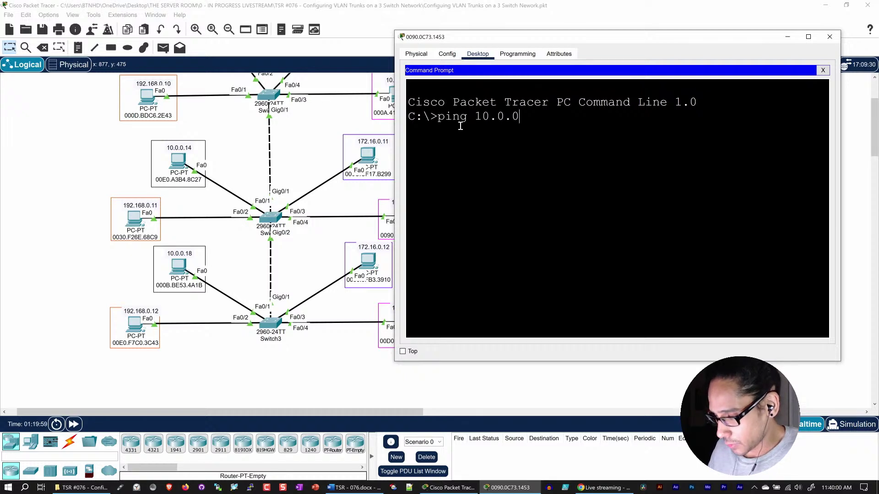
type(".18")
key("Return")
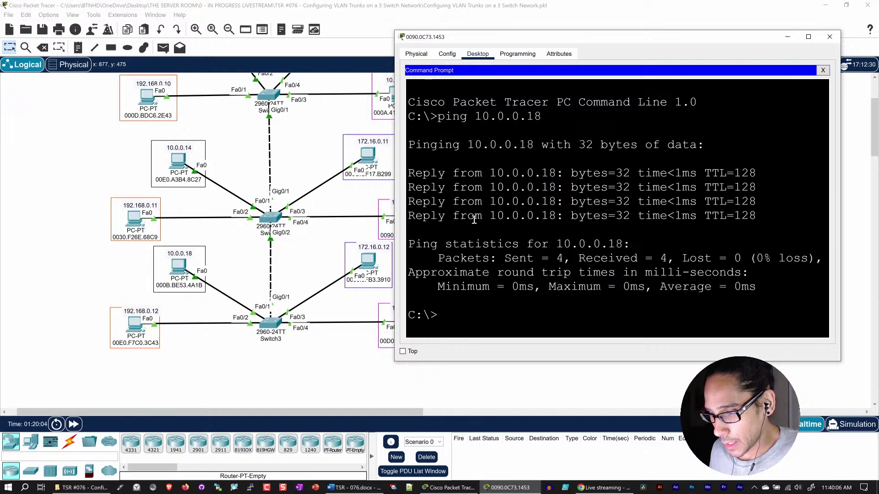
key("Up")
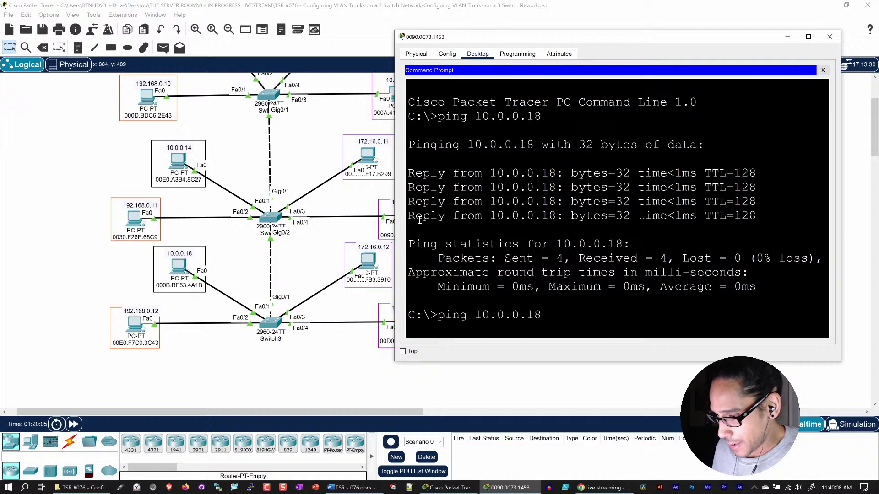
type("4")
key("Return")
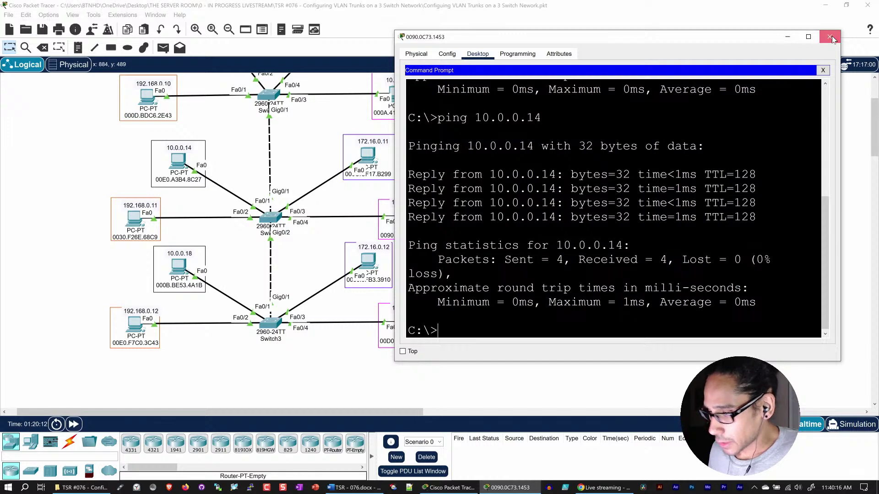
left_click(788, 36)
scroll(242, 228, "up", 3)
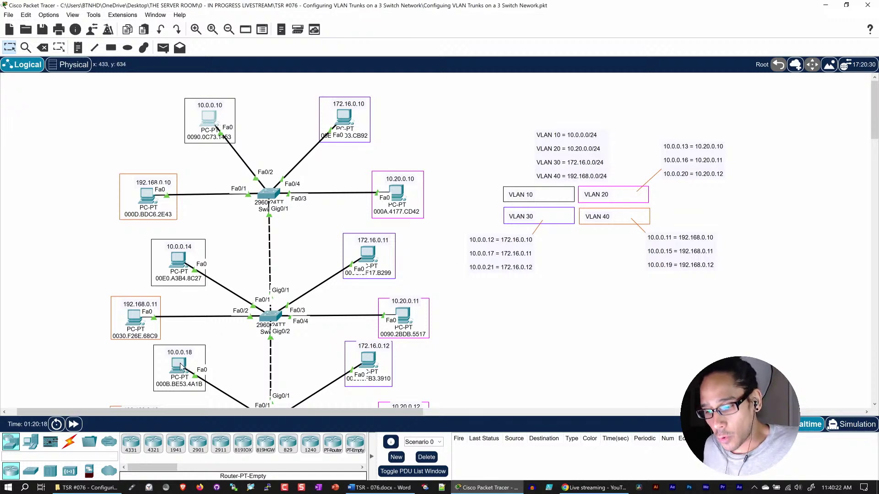
- Open PC 172.16.0.10's Command Prompt from its Desktop and shift the window left
mouse_move(181, 366)
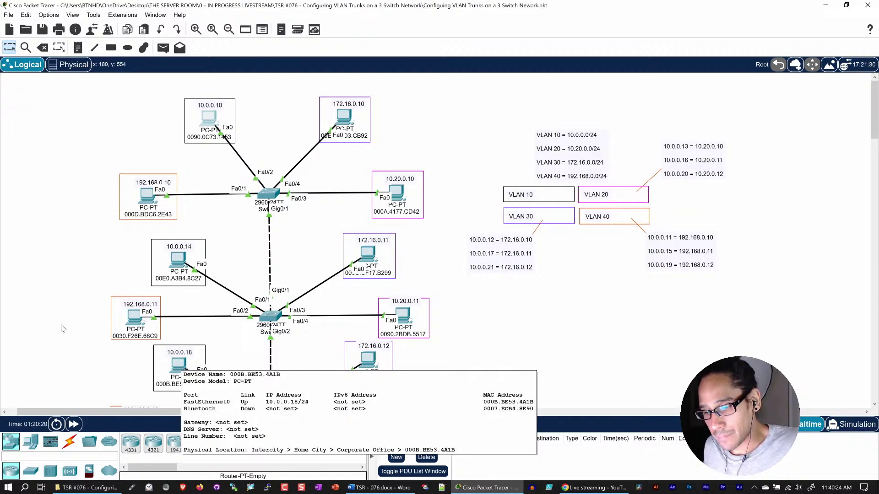
left_click(348, 119)
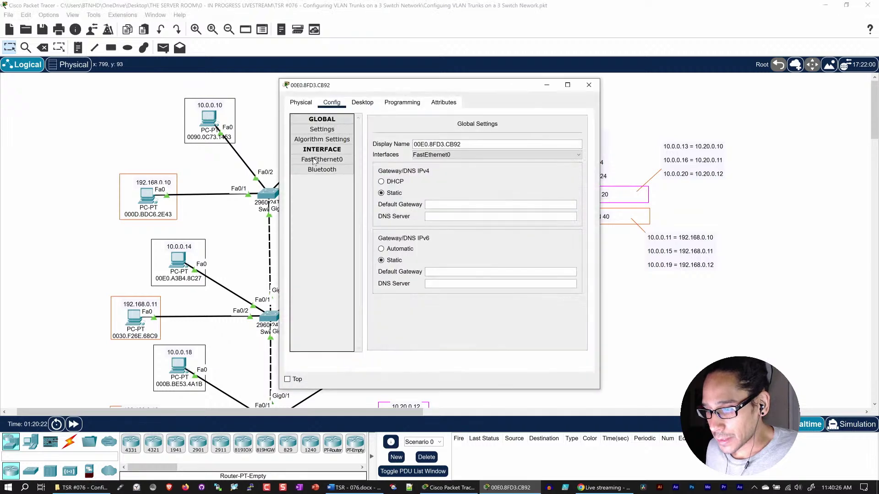
left_click(369, 101)
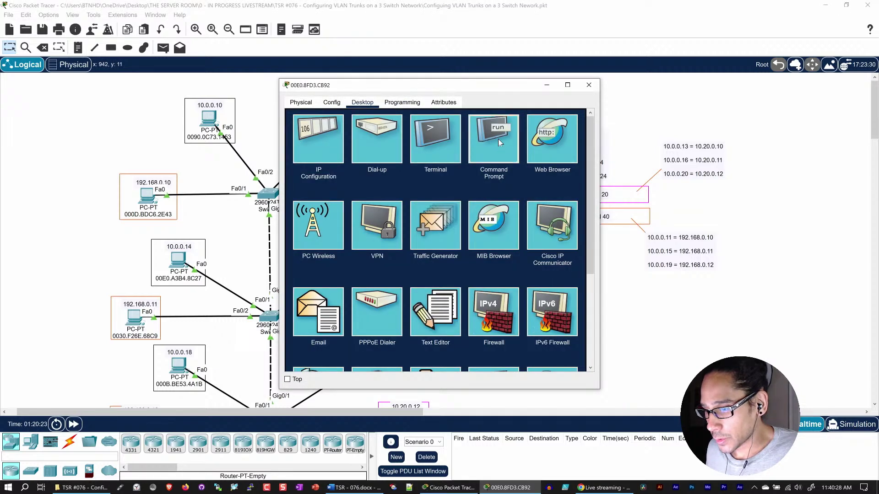
left_click(497, 139)
left_click_drag(476, 85, 282, 103)
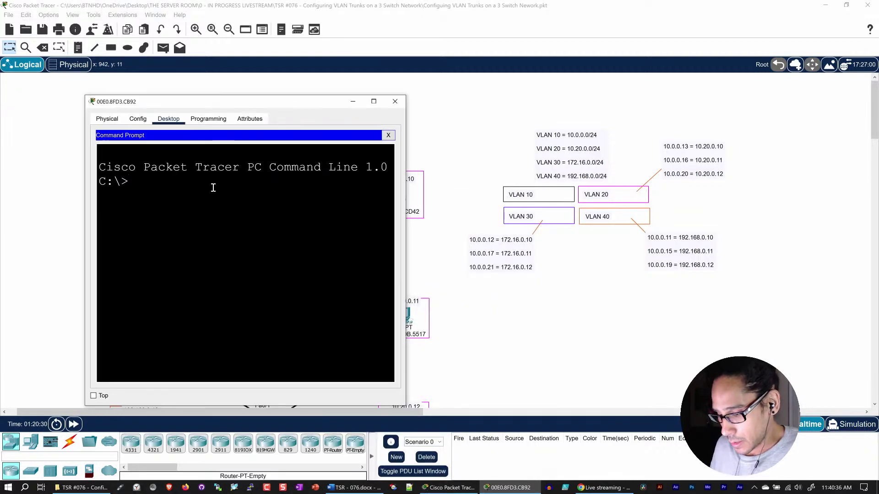
- Ping 172.16.0.11 from PC 172.16.0.10 and widen the terminal window
type("ping ")
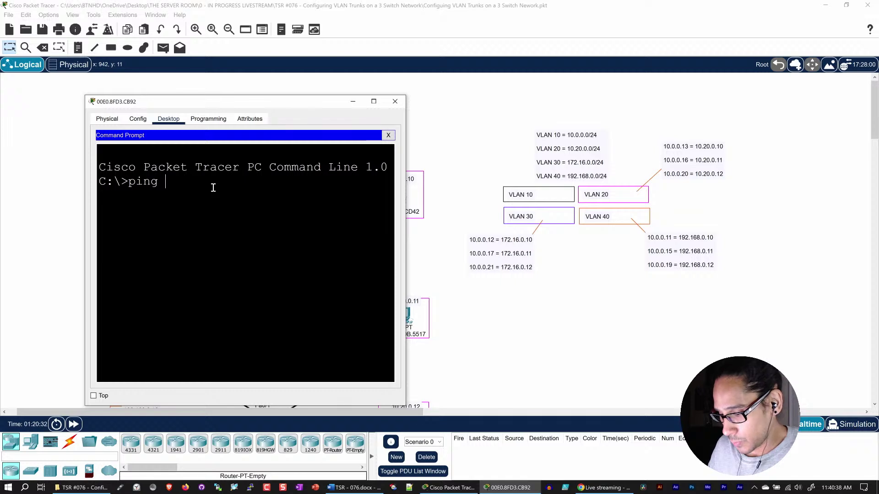
type("172")
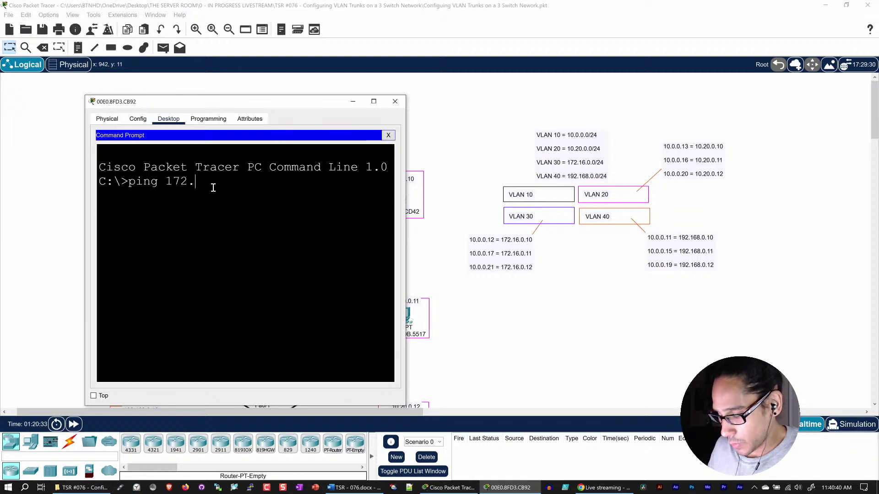
type(".16.0.11")
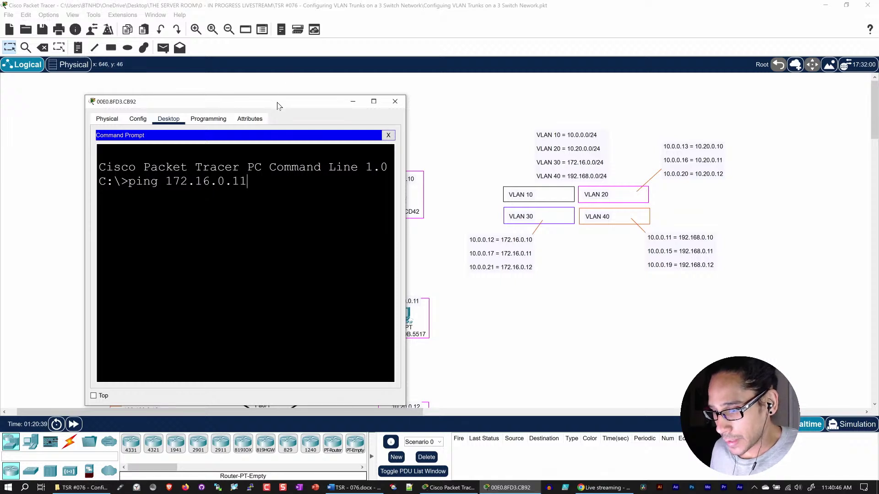
left_click_drag(277, 102, 660, 70)
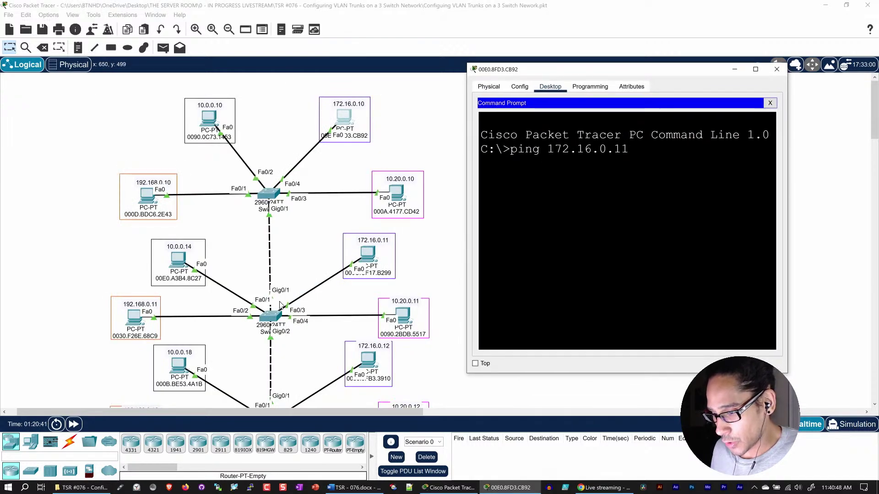
key("Return")
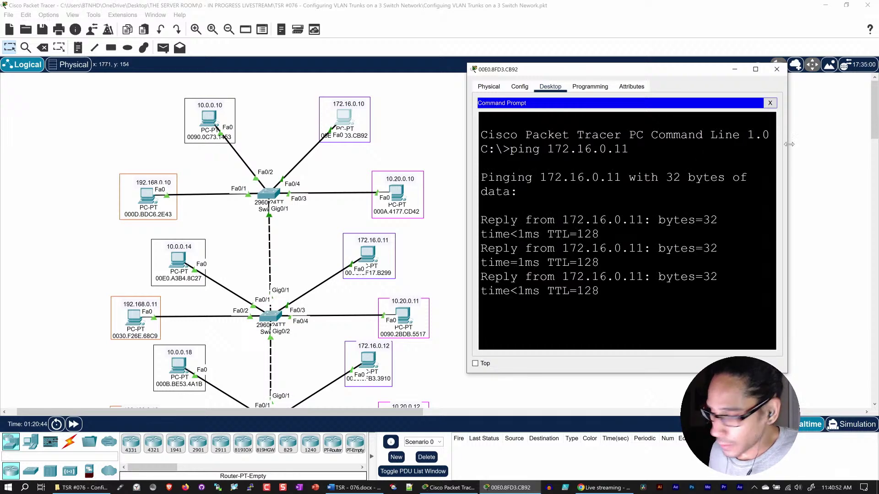
left_click_drag(787, 144, 872, 141)
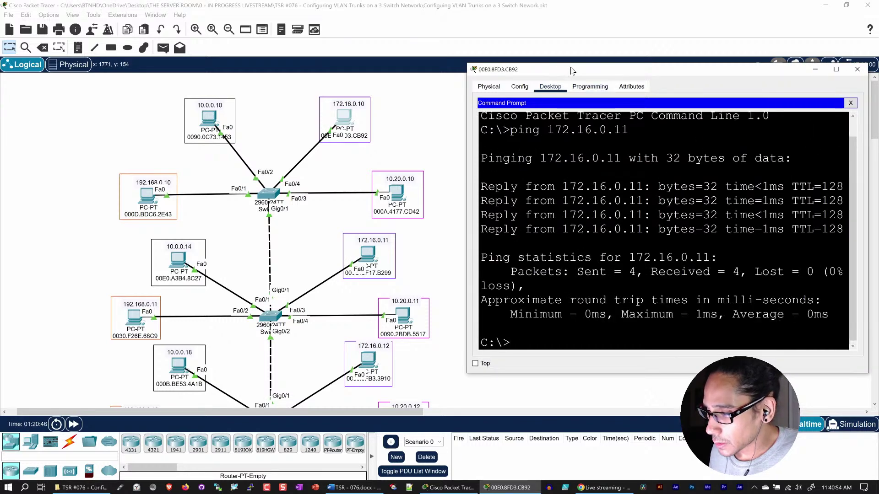
left_click_drag(572, 70, 541, 23)
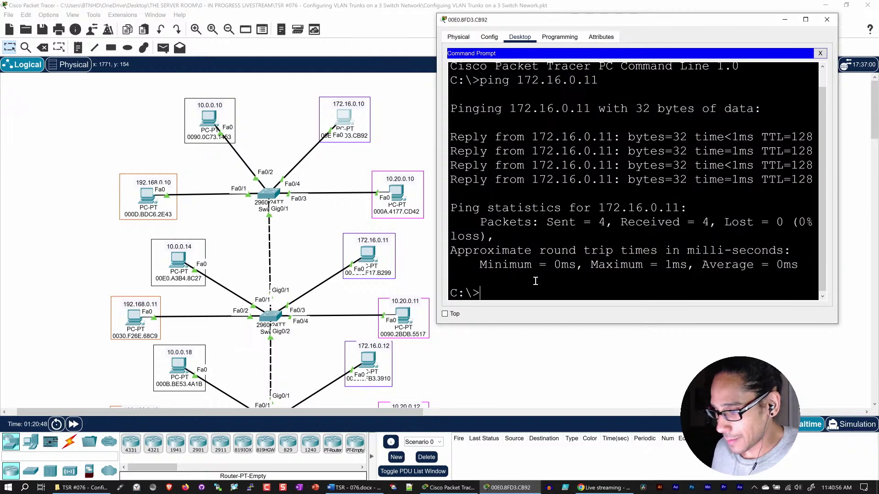
- Edit the recalled command to ping 172.16.0.12, then close the PC window
key("Up")
key("BackSpace")
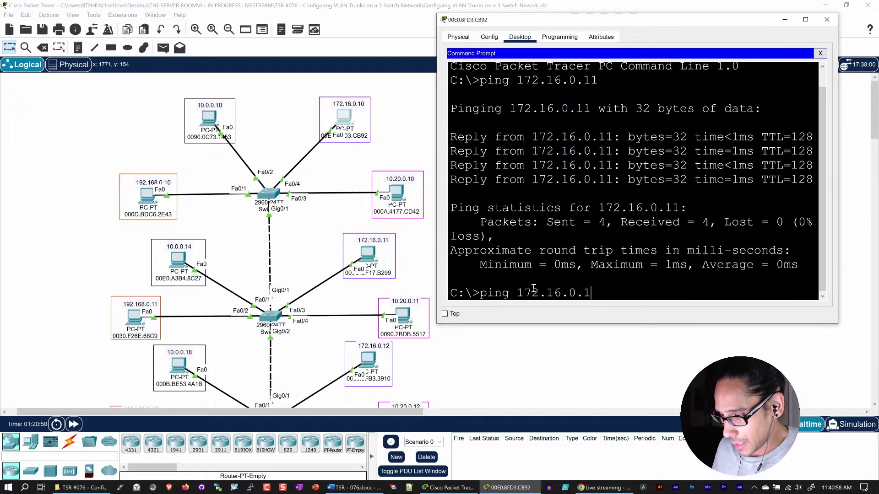
type("2")
key("Return")
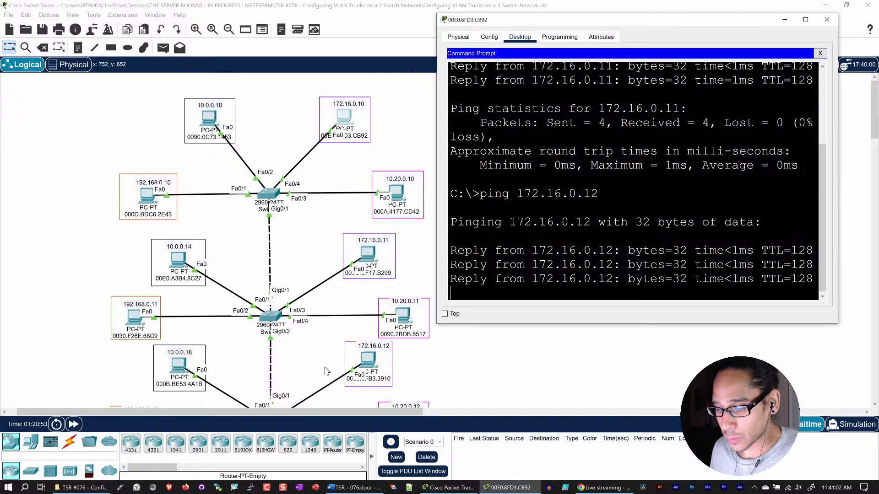
scroll(326, 369, "down", 3)
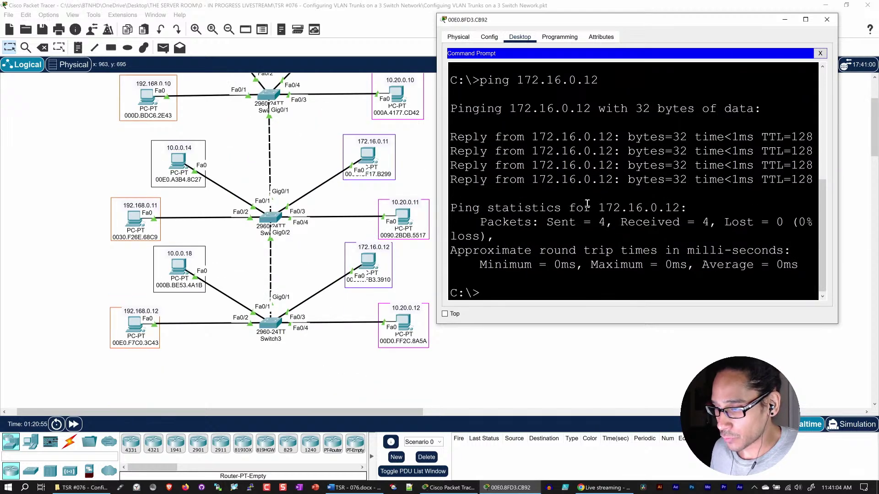
left_click(829, 22)
scroll(468, 209, "up", 3)
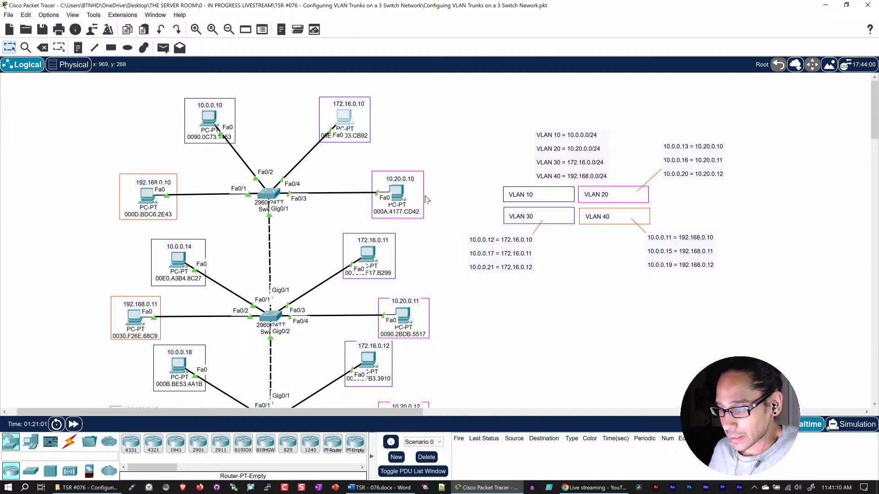
- Open PC 10.20.0.10's Command Prompt with its window moved clear of the topology
left_click(405, 195)
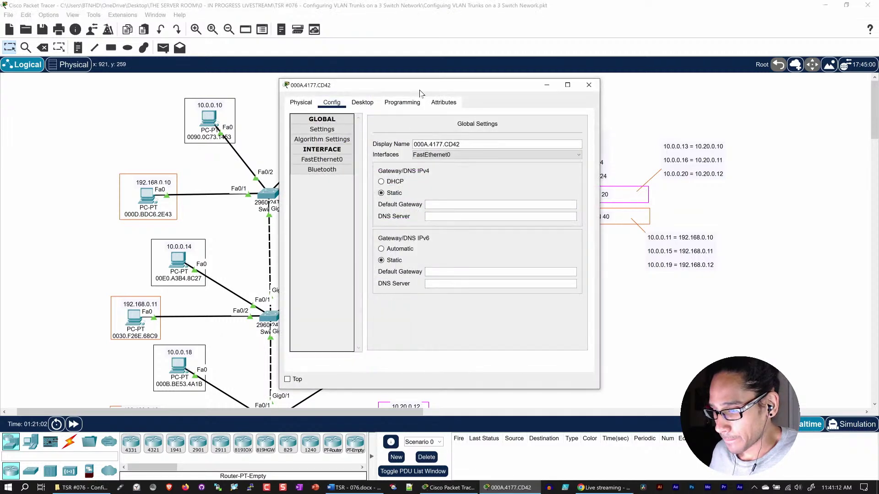
left_click_drag(426, 86, 636, 31)
left_click(576, 47)
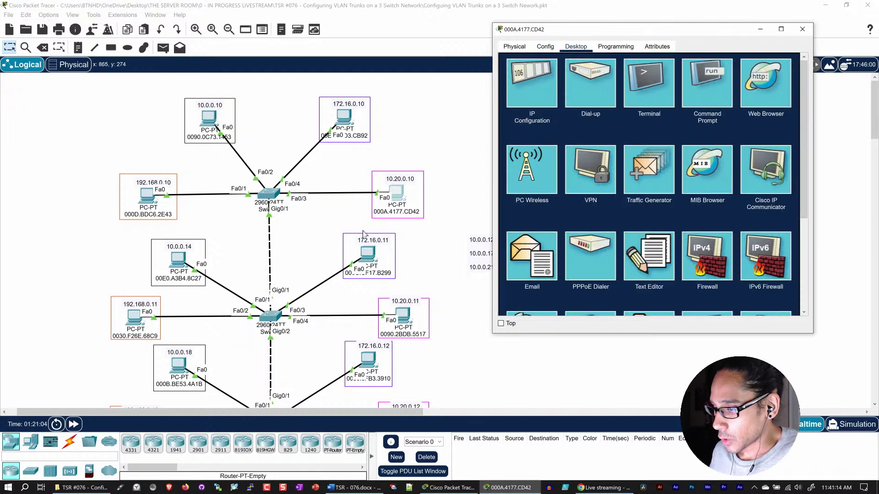
left_click(710, 84)
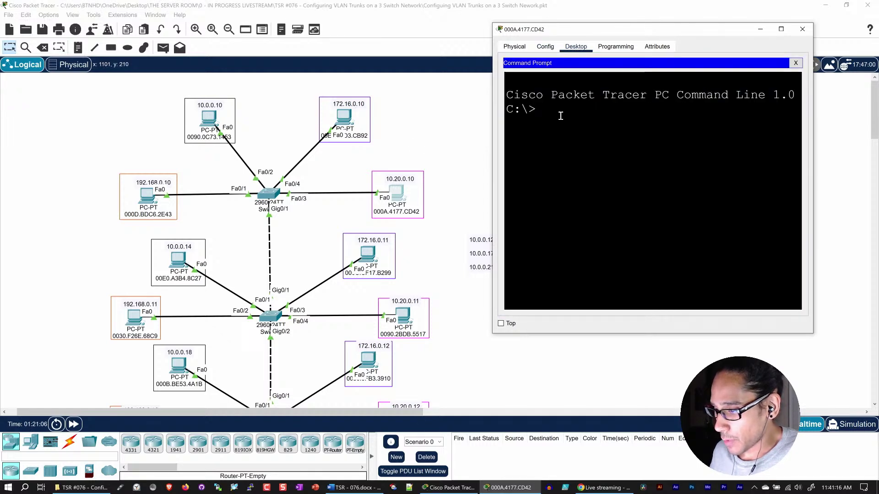
- Ping 10.20.0.11 from PC 10.20.0.10 and widen the command window
type("ping")
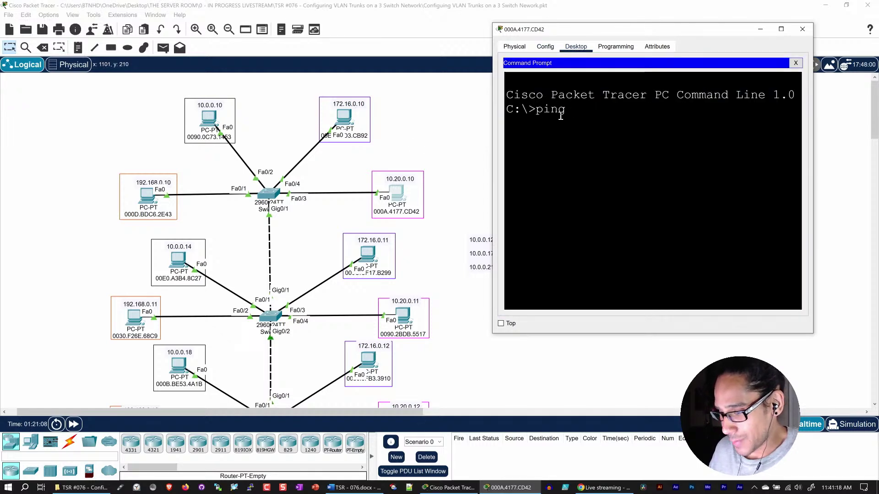
type(" 10.2")
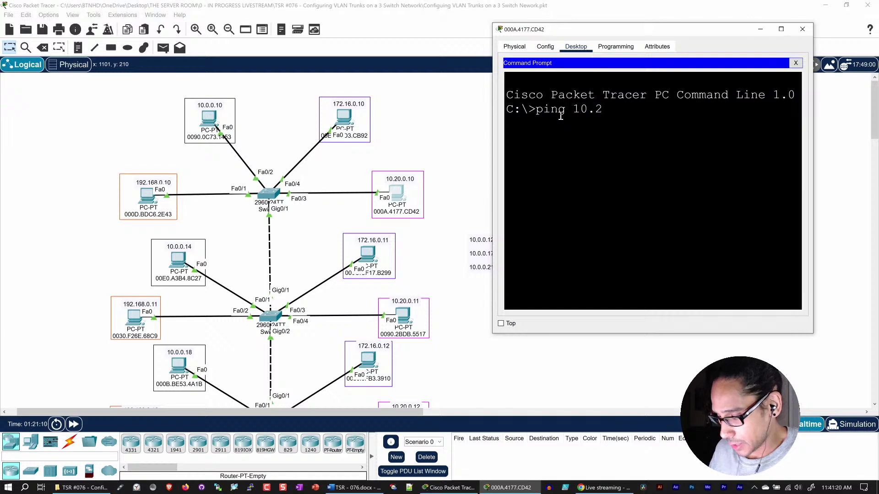
type("0.0.")
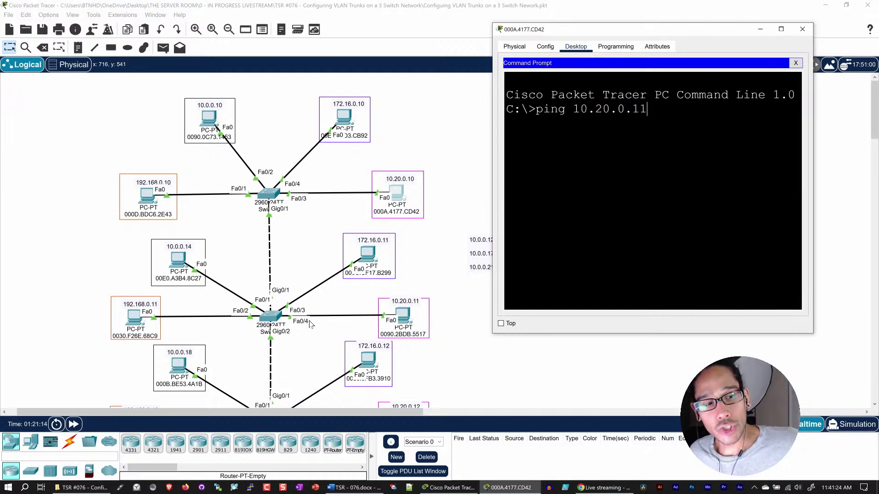
type("11")
key("Return")
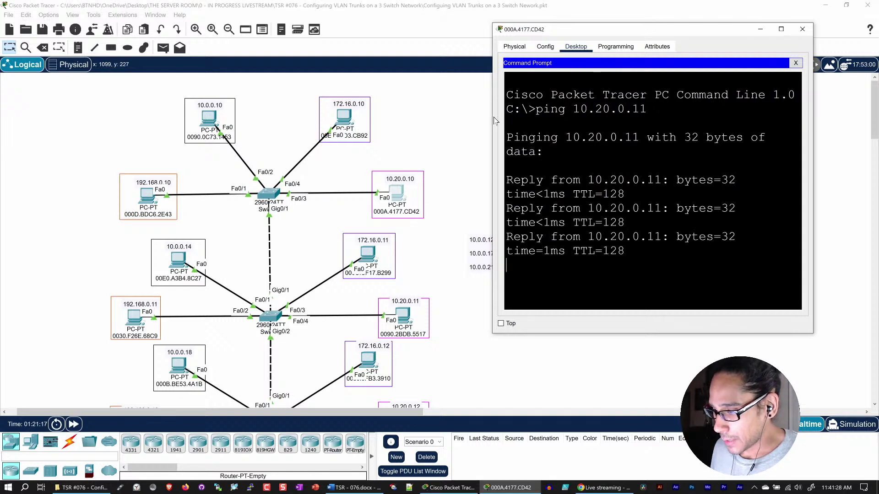
left_click_drag(494, 116, 440, 117)
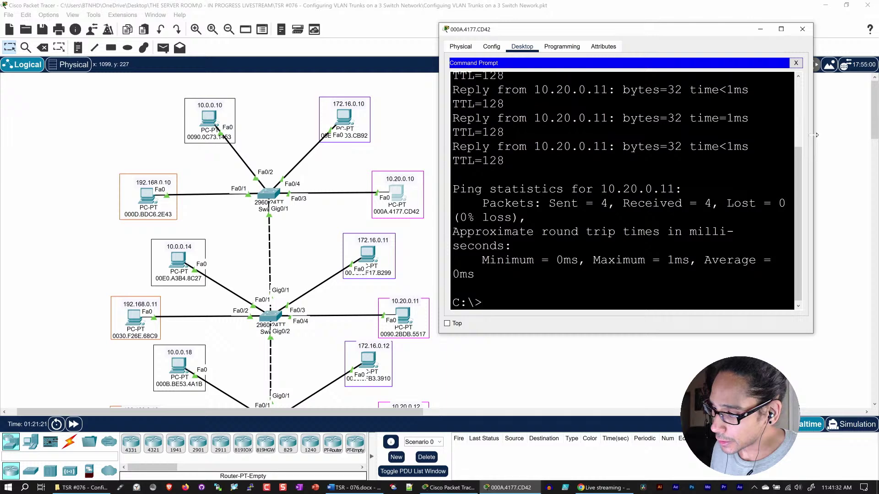
left_click_drag(814, 137, 857, 135)
- Ping 10.20.0.12 via the recalled command, close the window, and open PC 192.168.0.10
key("Up")
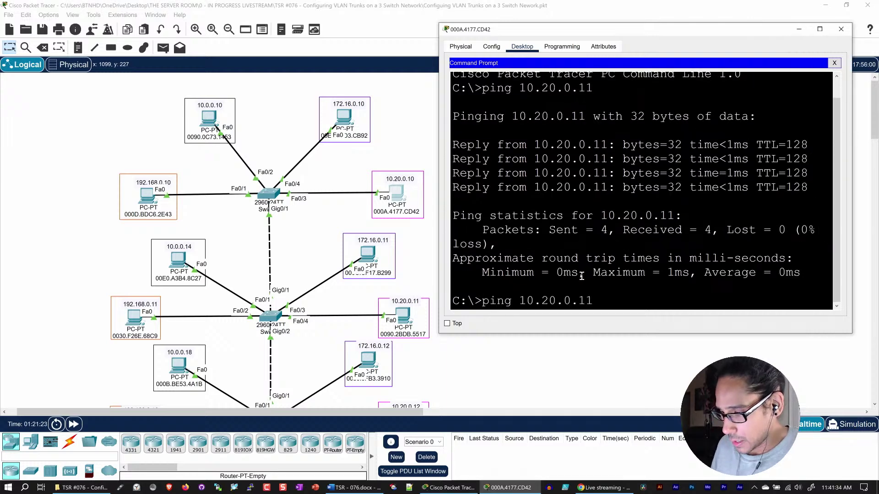
scroll(333, 317, "down", 3)
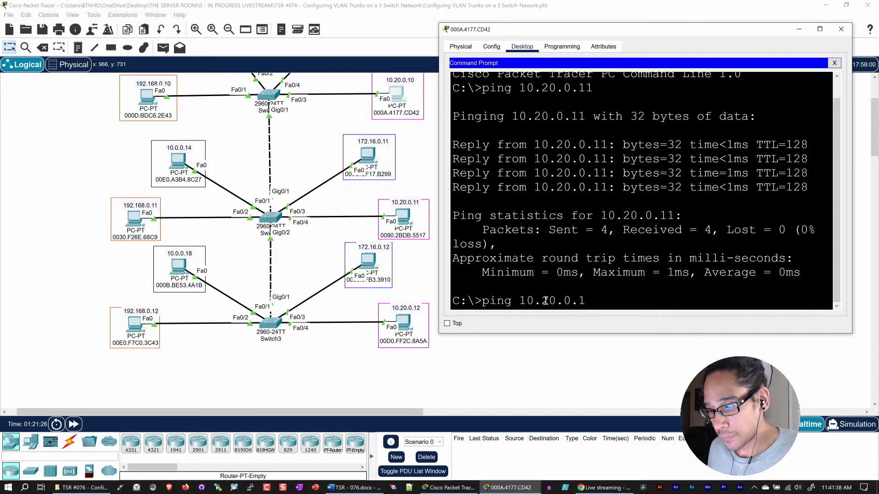
type("2")
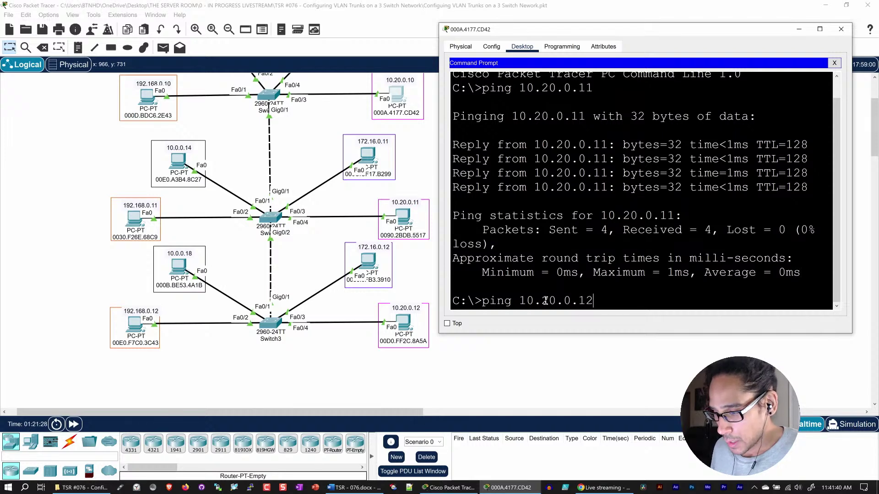
key("Return")
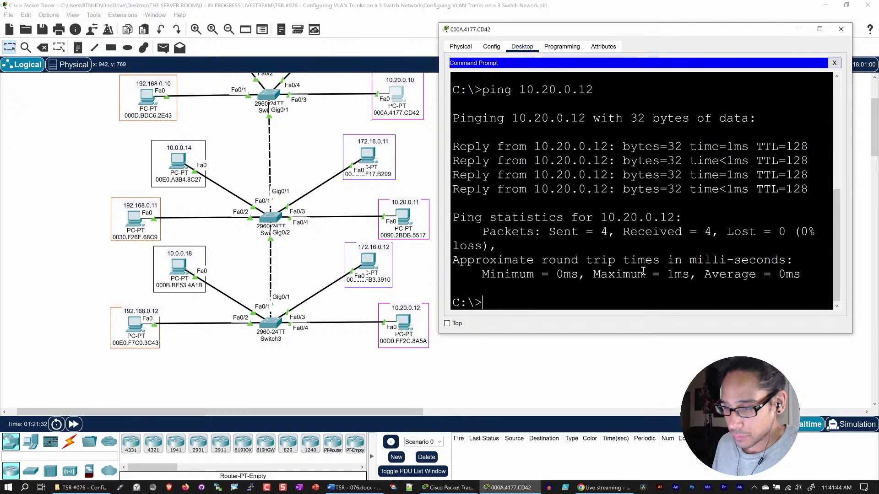
left_click(841, 29)
scroll(204, 227, "up", 2)
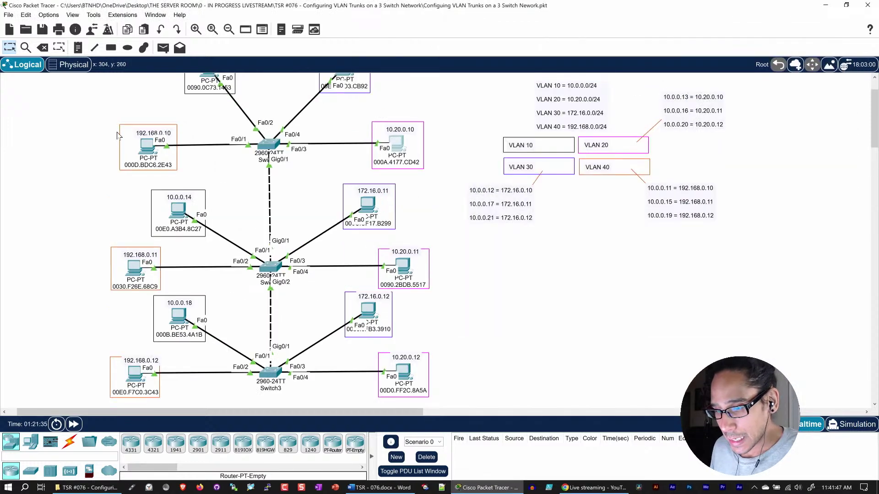
left_click(146, 148)
- Open PC 192.168.0.10's Command Prompt beside the topology and widen it
left_click_drag(387, 87, 573, 67)
left_click(552, 80)
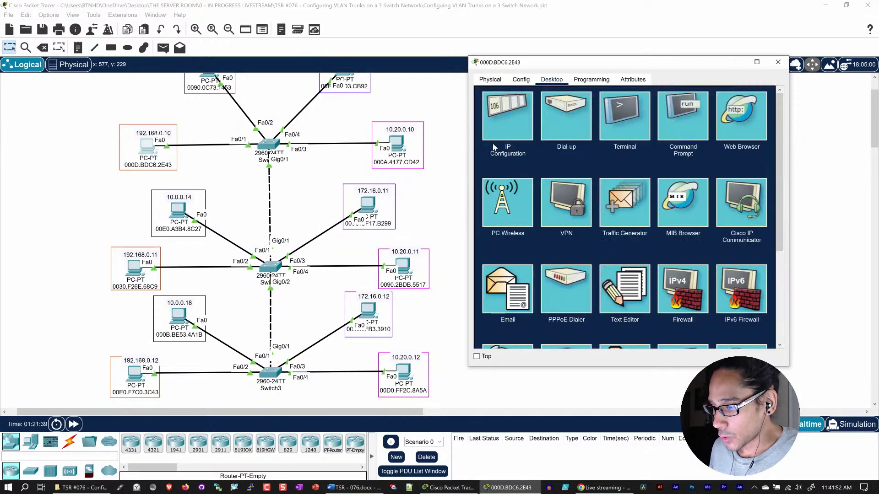
left_click(686, 112)
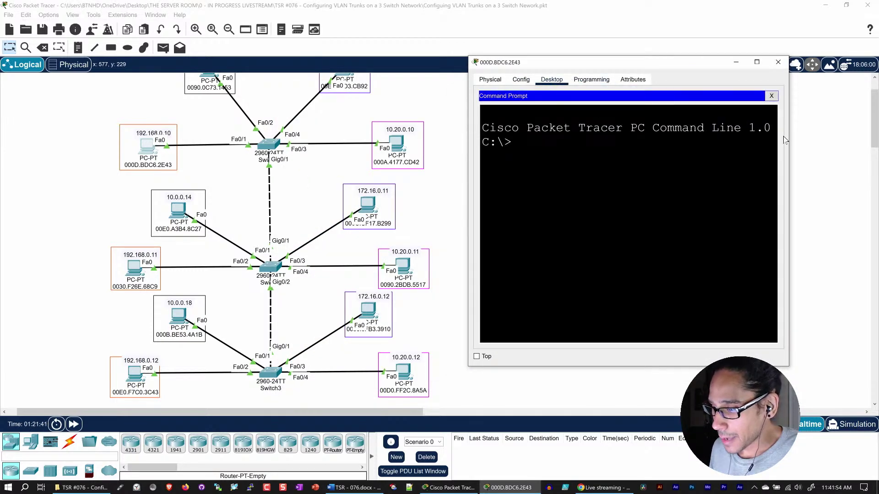
left_click_drag(792, 136, 868, 137)
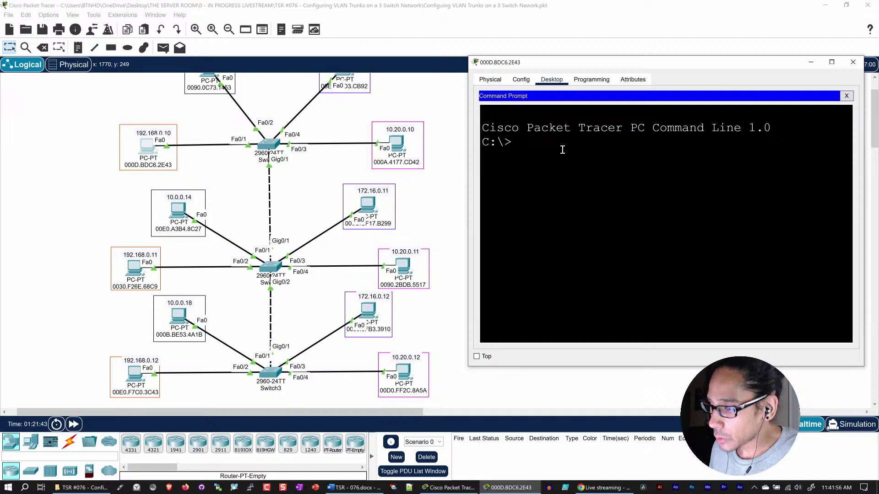
- Ping 192.168.0.11 and then 192.168.0.12 from PC 192.168.0.10
type("ping")
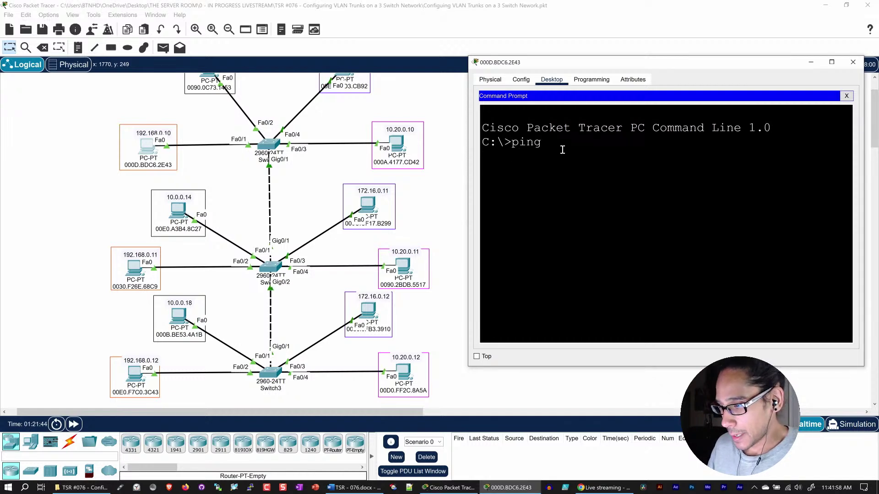
type(" 192.16")
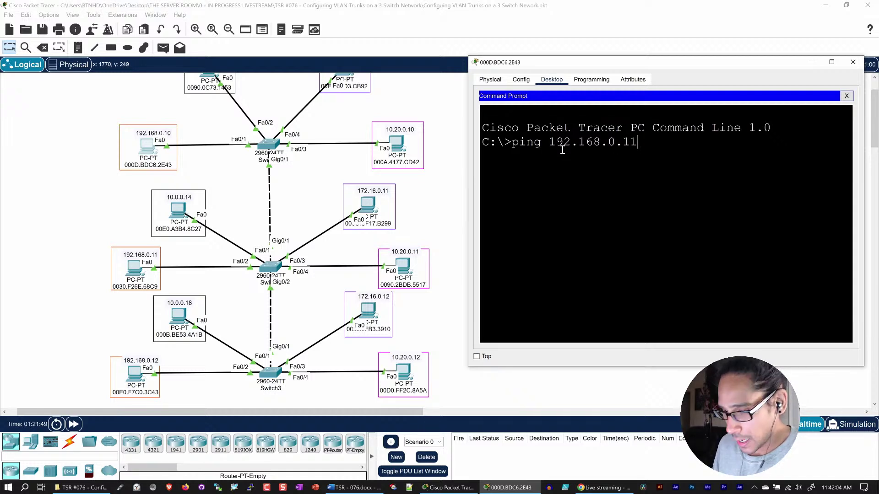
type("8.0.11")
key("Return")
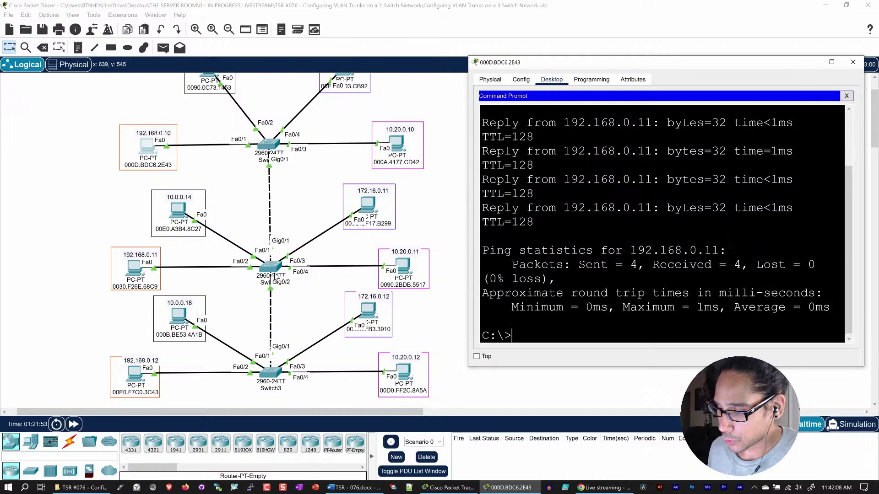
key("Up")
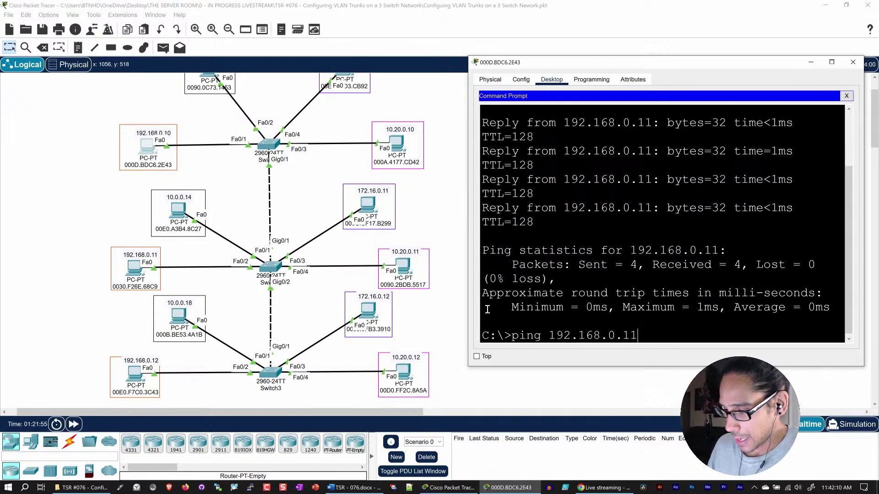
key("BackSpace")
type("2")
key("Return")
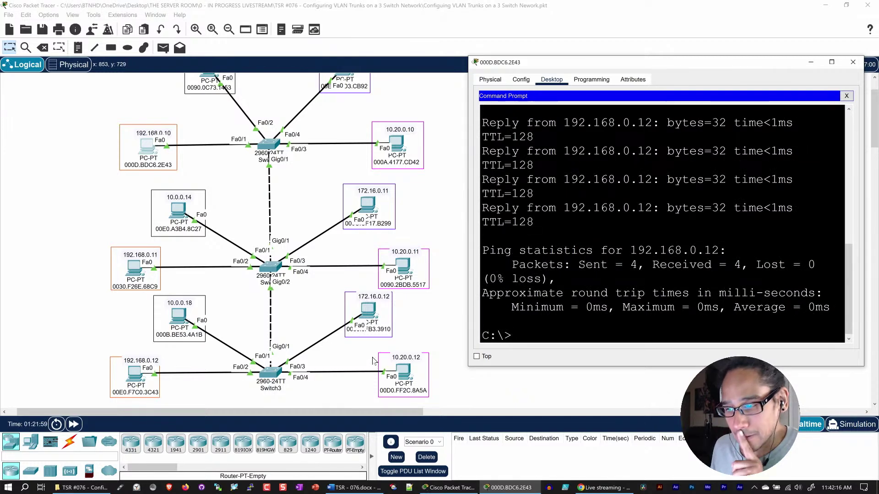
- Close the PC window and scroll the Logical workspace to view the topology
left_click(854, 63)
scroll(371, 196, "up", 2)
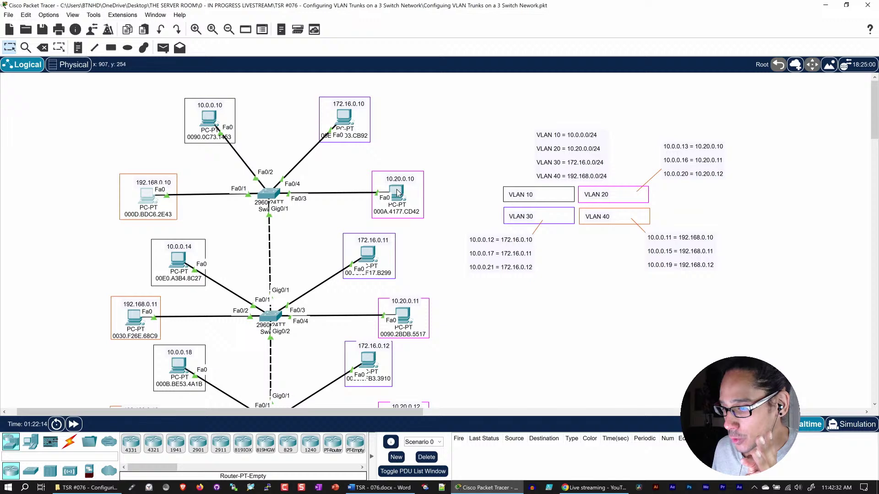
scroll(426, 265, "down", 2)
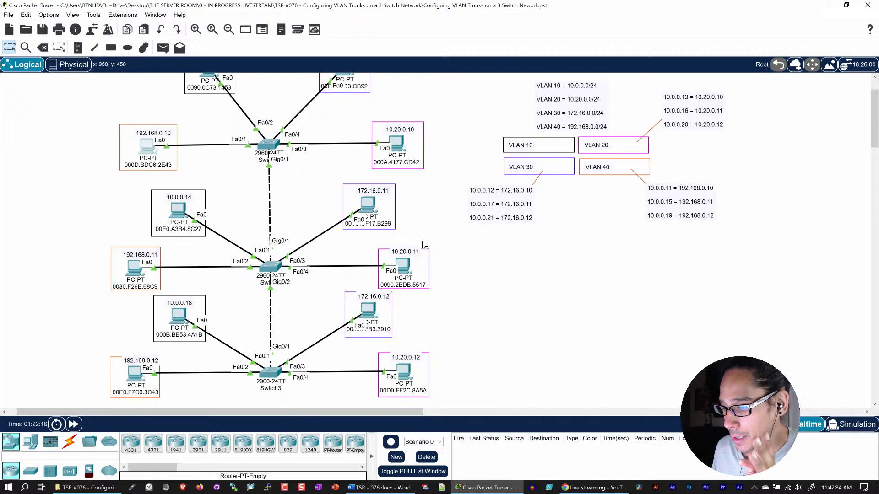
scroll(389, 302, "up", 2)
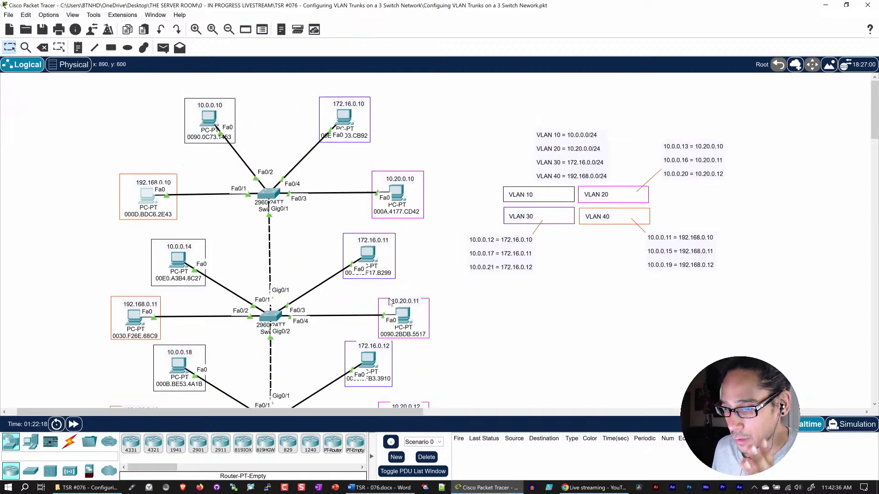
- Open PC 10.0.0.10's Command Prompt, enlarge it, and ping 10.0.0.14
left_click(212, 120)
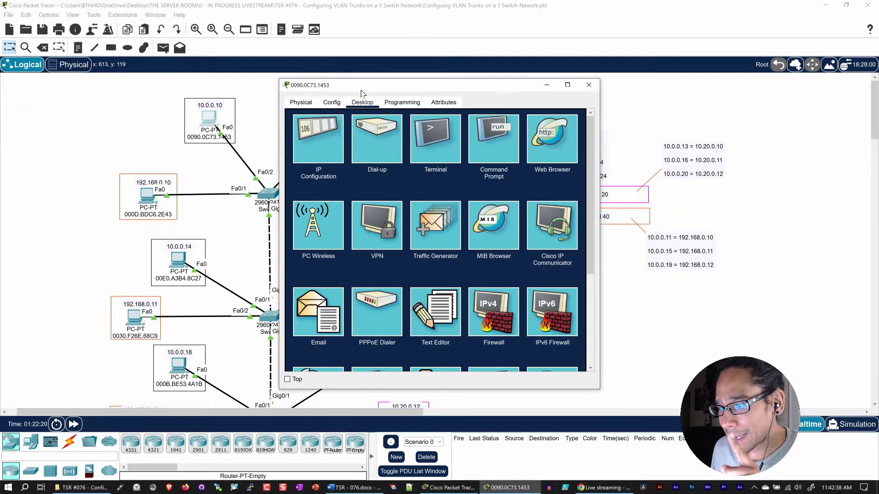
left_click_drag(364, 87, 131, 43)
left_click(259, 94)
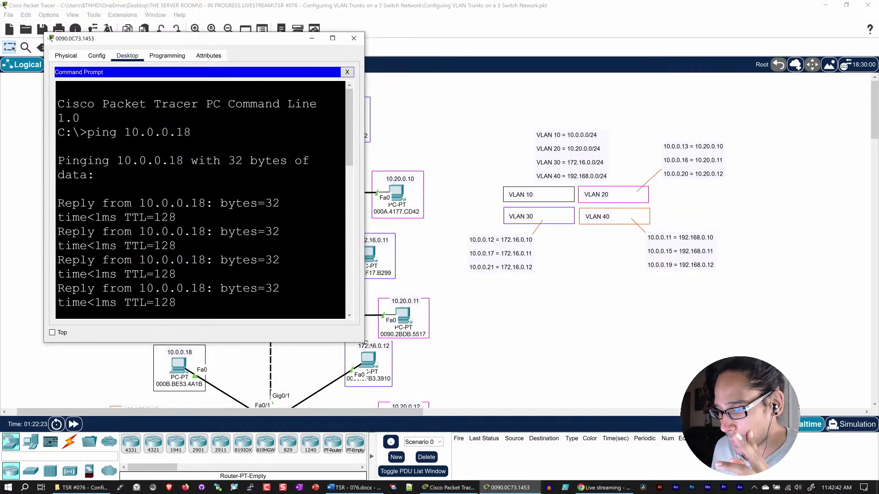
left_click_drag(366, 343, 485, 363)
key("Return")
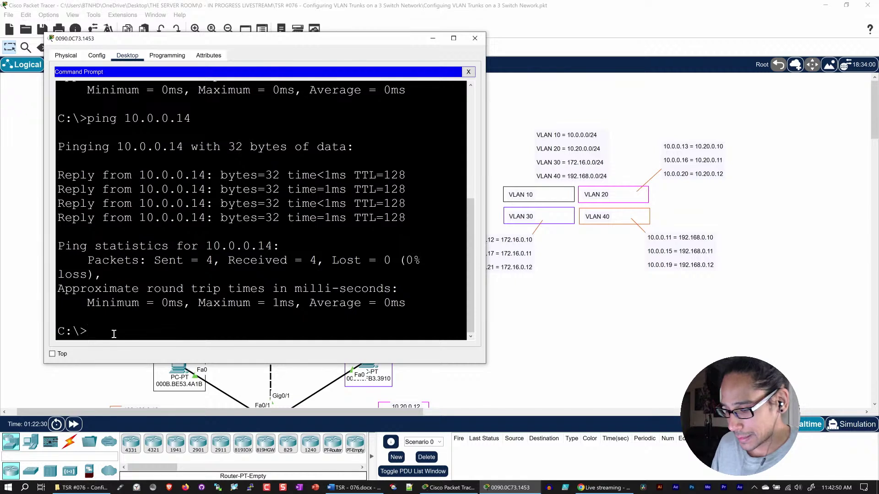
type("pin")
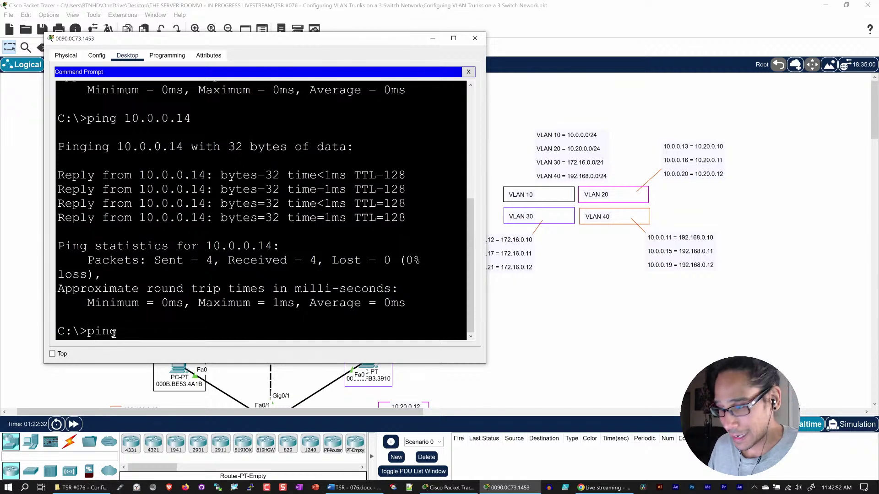
type("g")
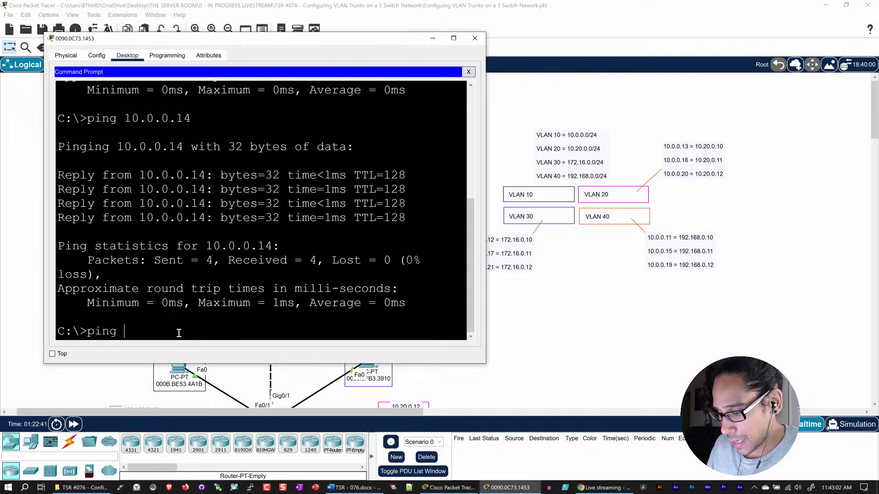
- Run ping 192.168.0.10 from PC 10.0.0.10 and watch the requests time out
type("192.168")
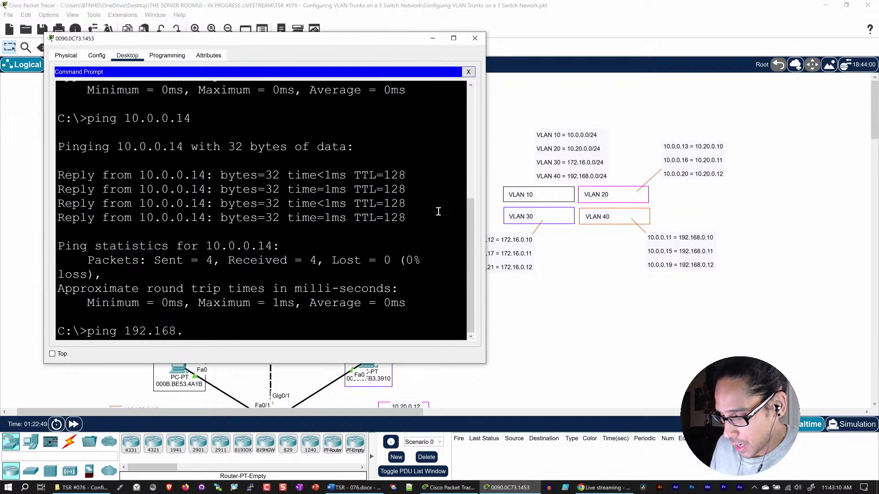
type(".0.10")
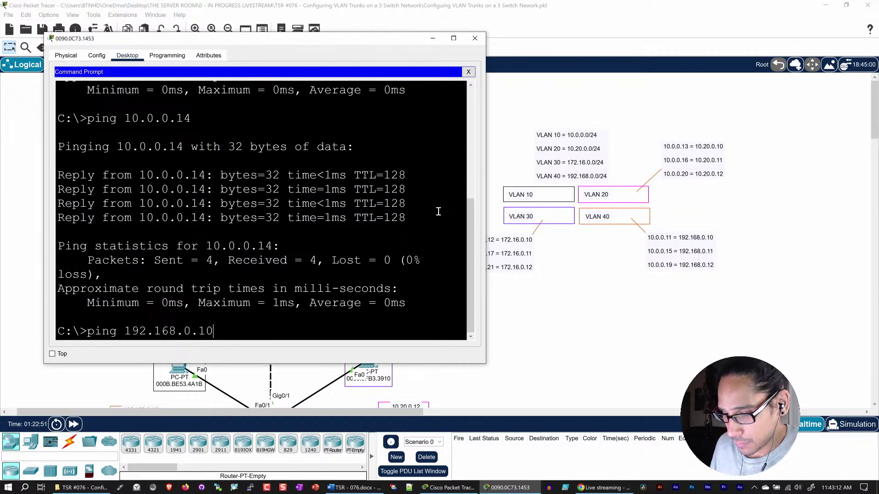
left_click_drag(307, 42, 708, 22)
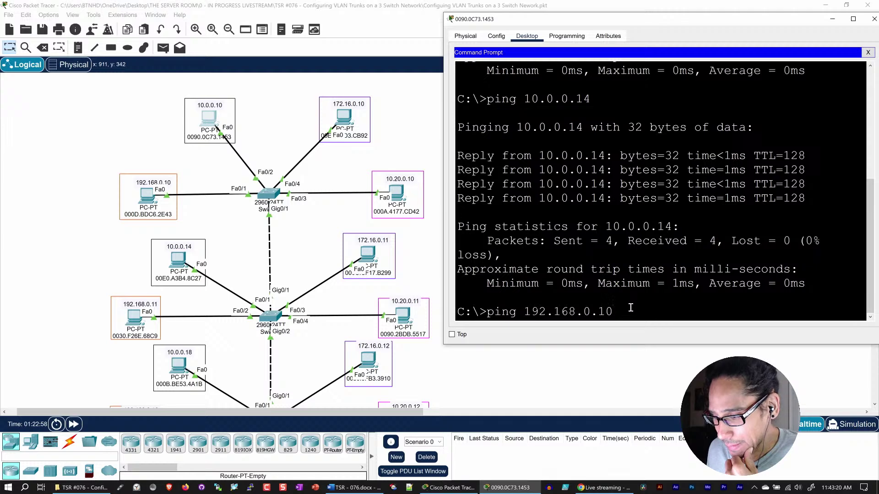
key("Return")
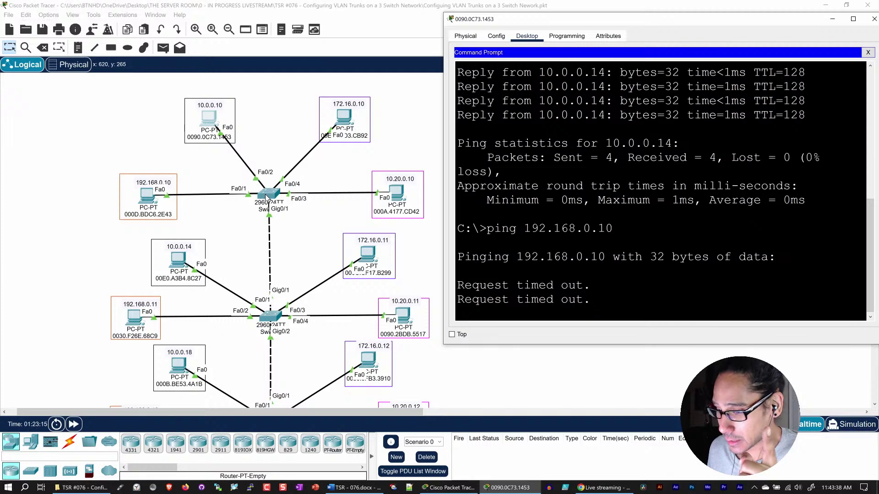
- Open Switch1's console and log in with the username and password
left_click(265, 194)
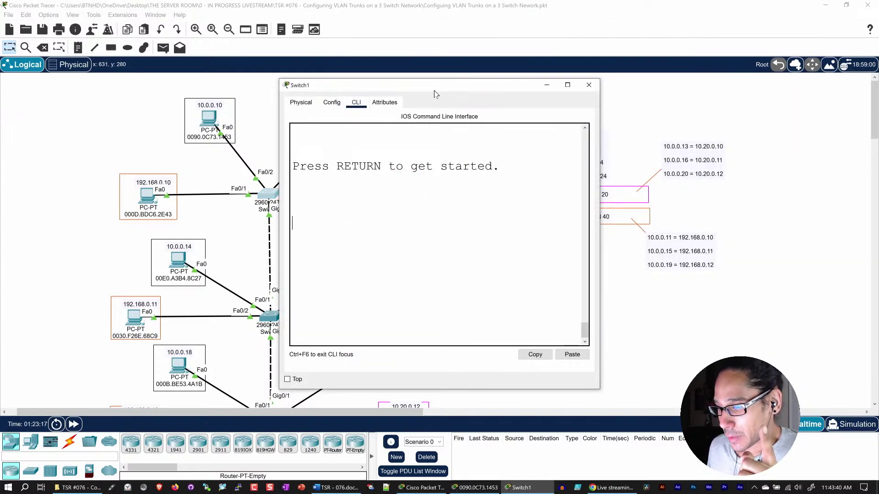
left_click_drag(431, 86, 414, 32)
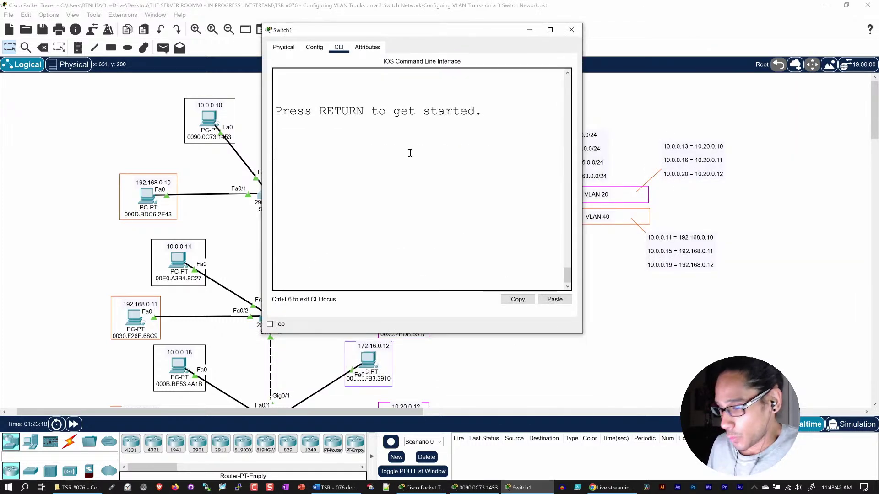
key("Return")
type("admin")
key("Return")
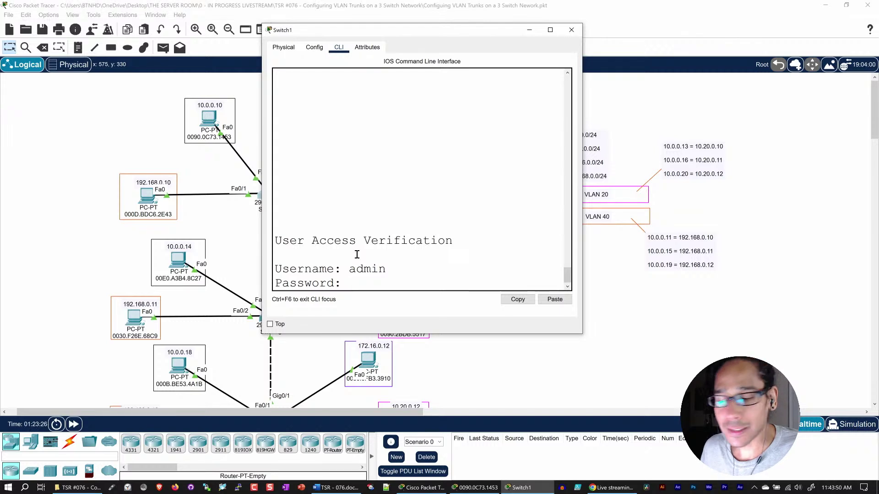
key("Return")
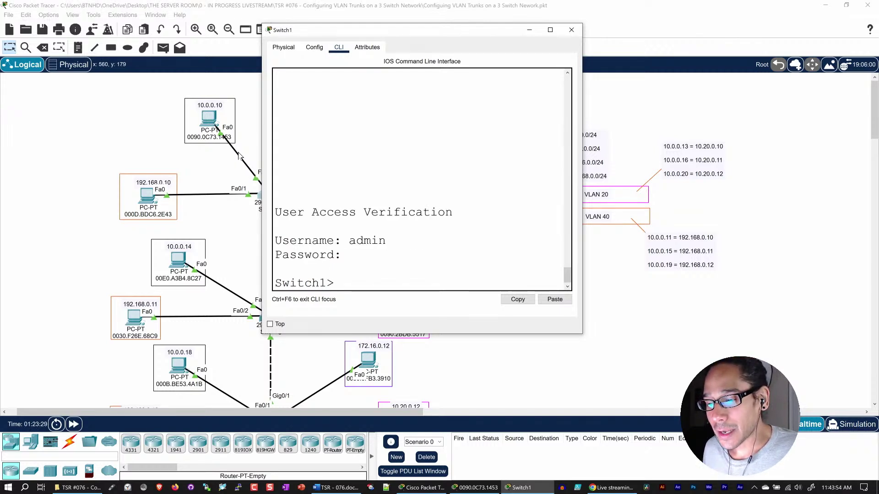
- Enter privileged mode on Switch1 with enable and its password
left_click_drag(375, 33, 447, 30)
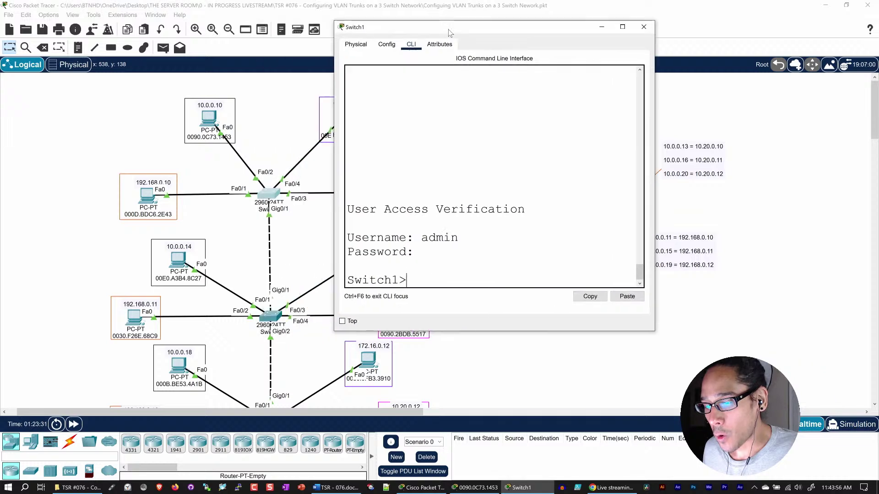
left_click(473, 251)
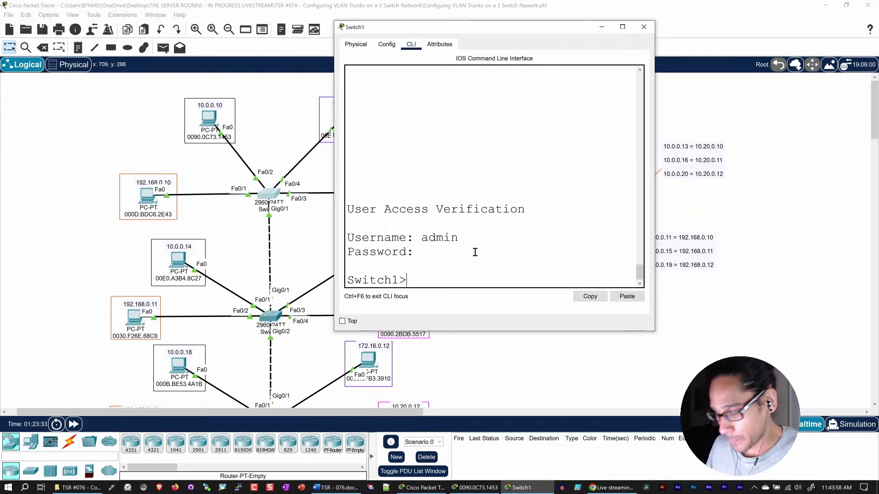
type("en")
key("Return")
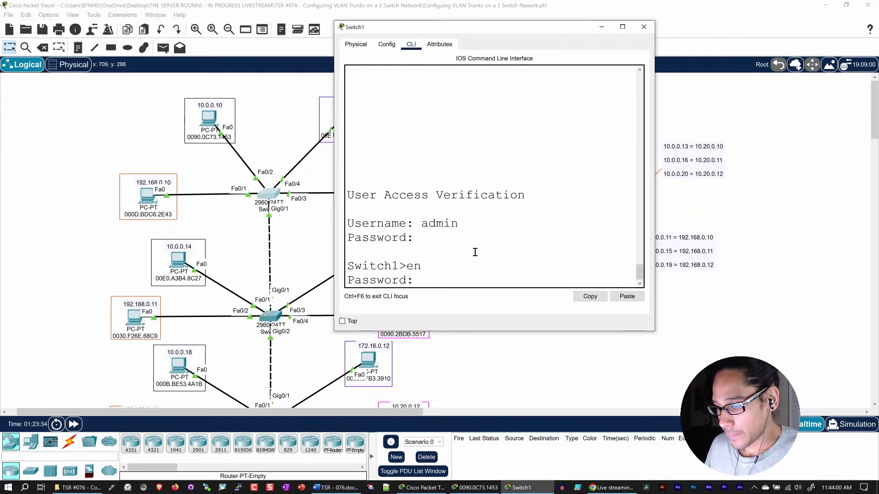
key("Return")
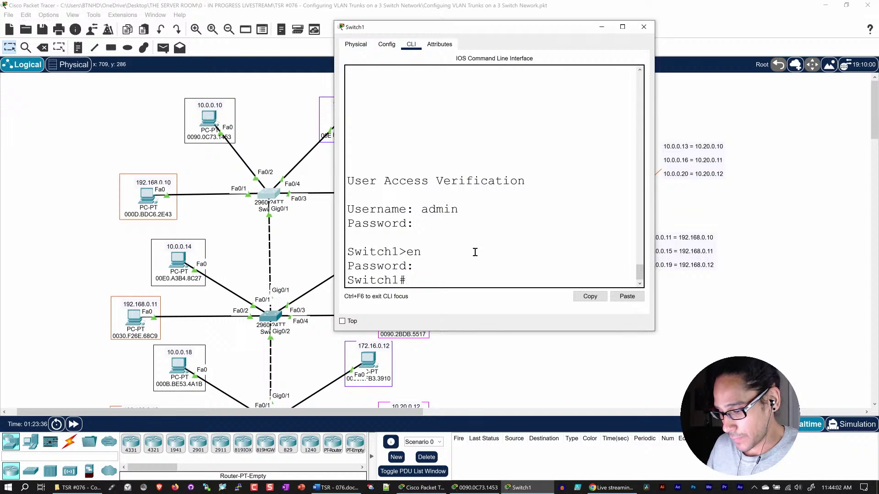
- Run show running-config on Switch1, correcting the misspelled attempt, and page through
type("show runing")
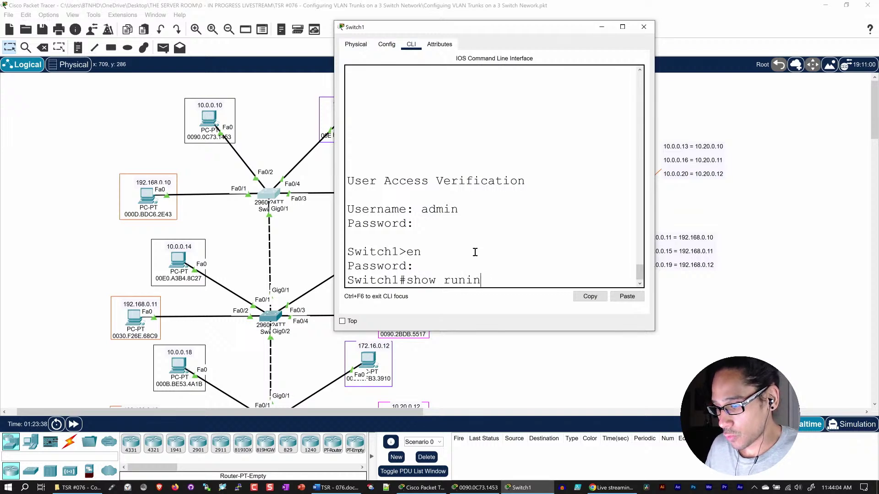
key("Return")
type("show ru")
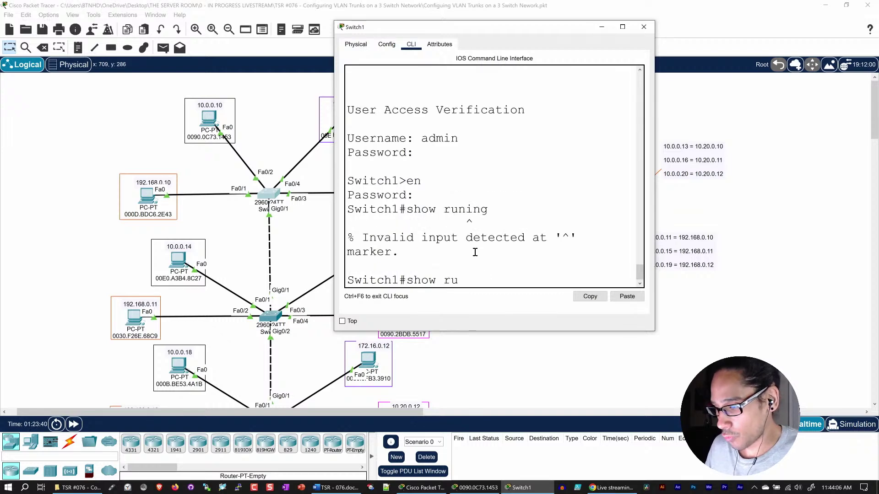
key("Tab")
key("Return")
key("space")
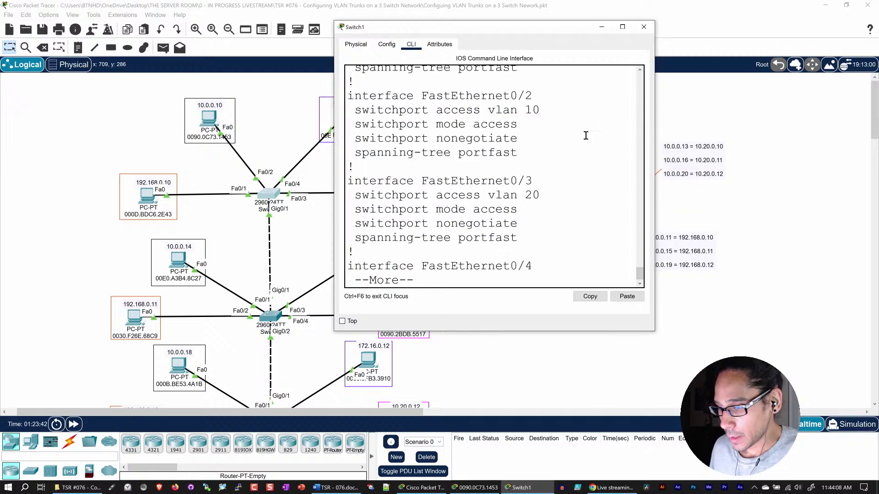
- Enlarge the Switch1 console and highlight VLAN 10 on Fa0/2 and VLAN 40 on Fa0/1
left_click_drag(652, 330, 832, 396)
left_click_drag(595, 30, 625, 29)
scroll(595, 155, "up", 2)
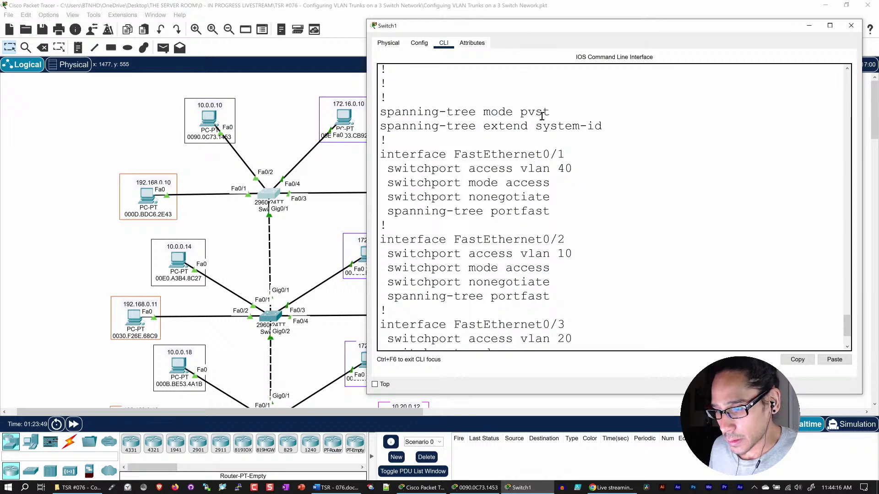
left_click_drag(524, 26, 533, 16)
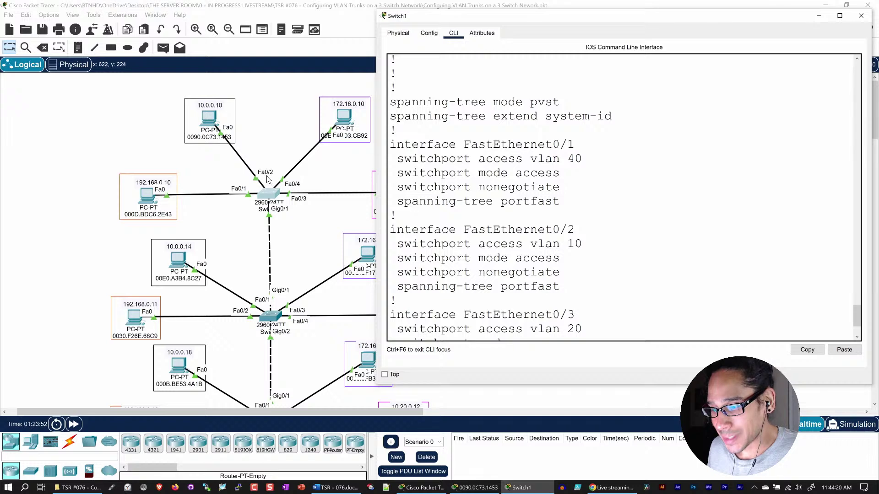
left_click_drag(589, 244, 532, 244)
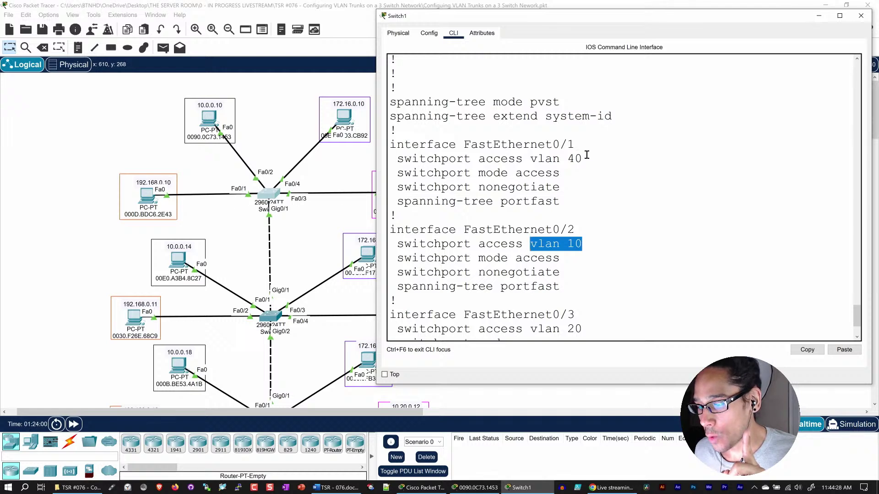
left_click_drag(587, 155, 565, 159)
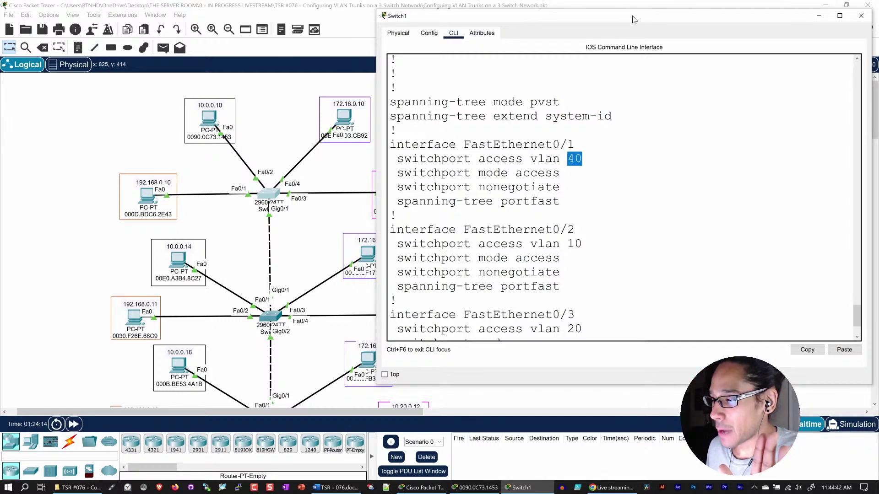
- Close the Switch1 window and scroll back to the topology
left_click_drag(634, 19, 533, 35)
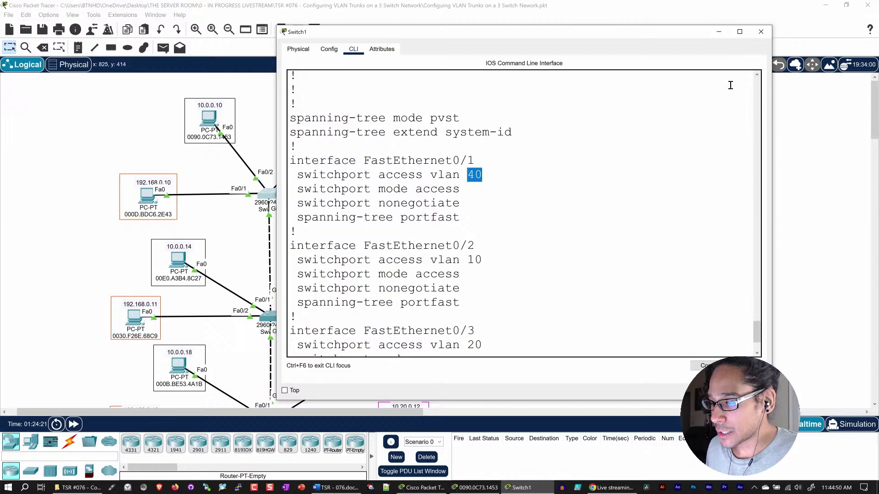
left_click(761, 33)
scroll(278, 337, "down", 2)
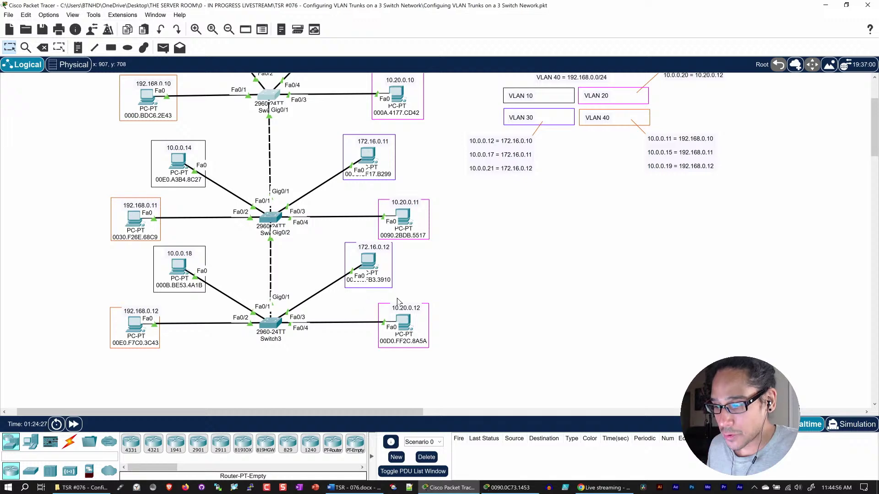
- Scroll the canvas back up and save the VLAN trunk topology file
scroll(354, 301, "up", 2)
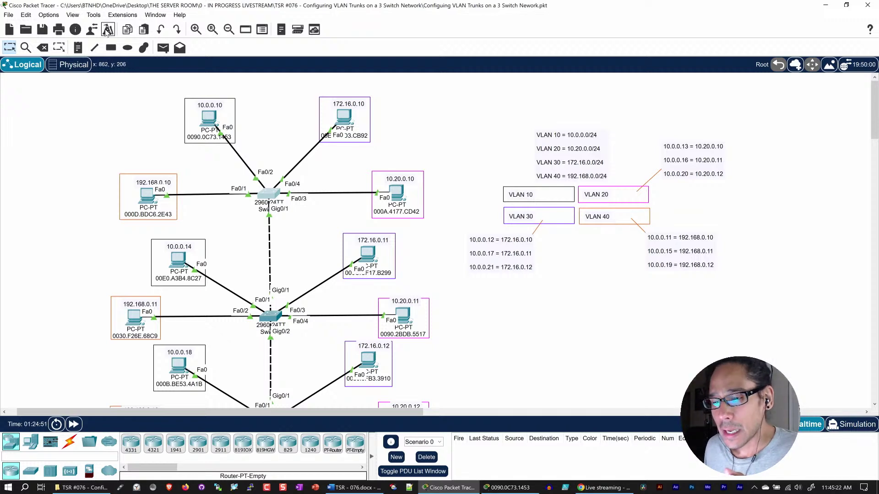
left_click(46, 30)
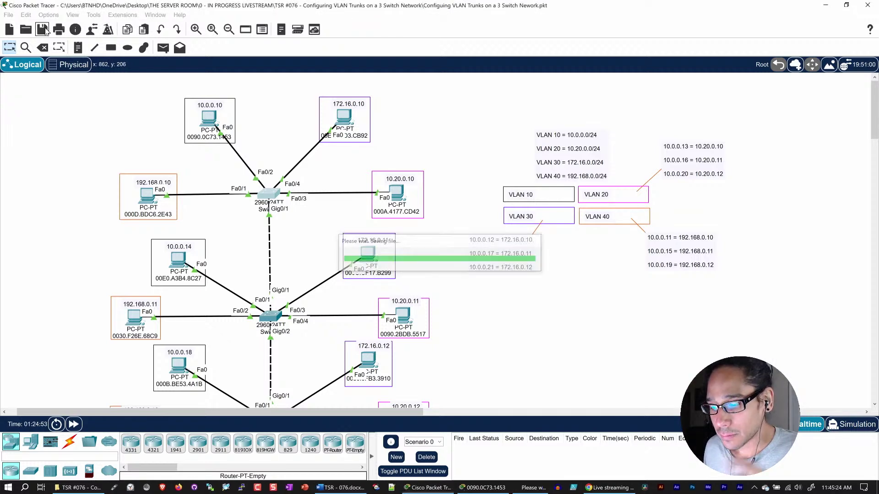